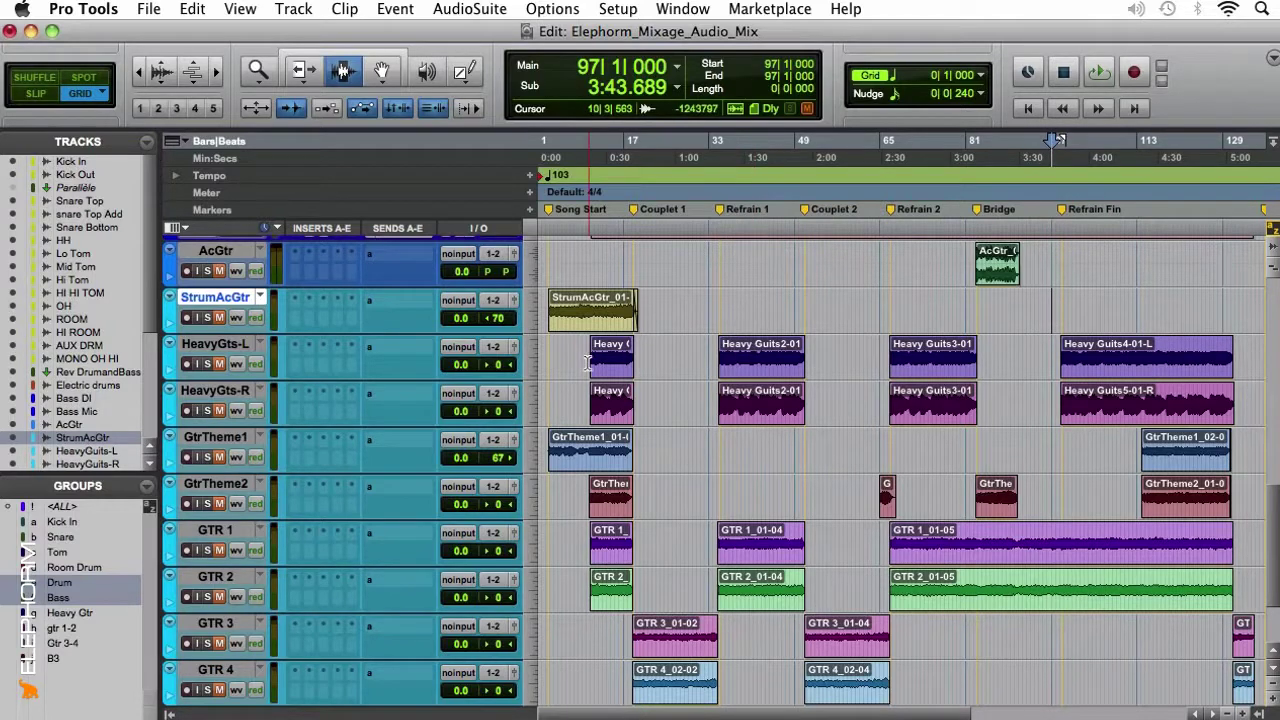
Select the first HeavyGts-L and HeavyGts-R clips together, then each of the three paired clip sections on GTR 1 and GTR 2.
{"action": "left_click_drag", "start_coordinate": [575, 378], "coordinate": [663, 398]}
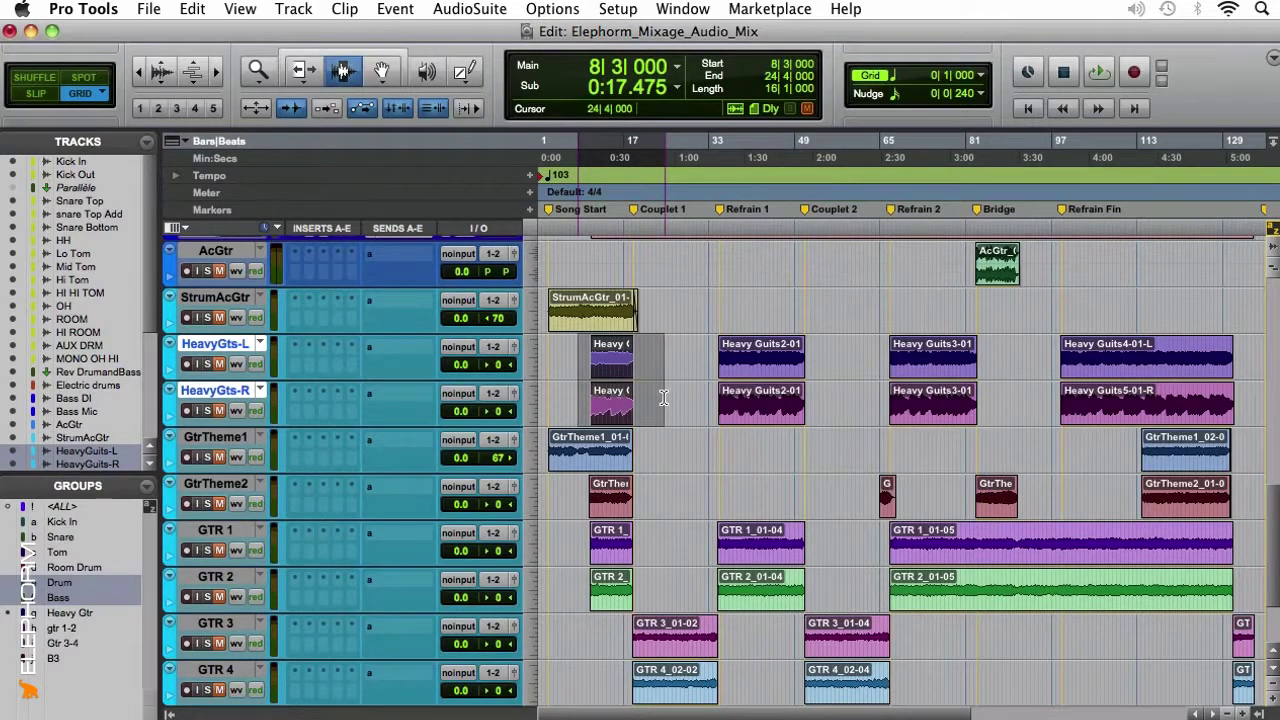
{"action": "left_click_drag", "start_coordinate": [574, 365], "coordinate": [648, 394]}
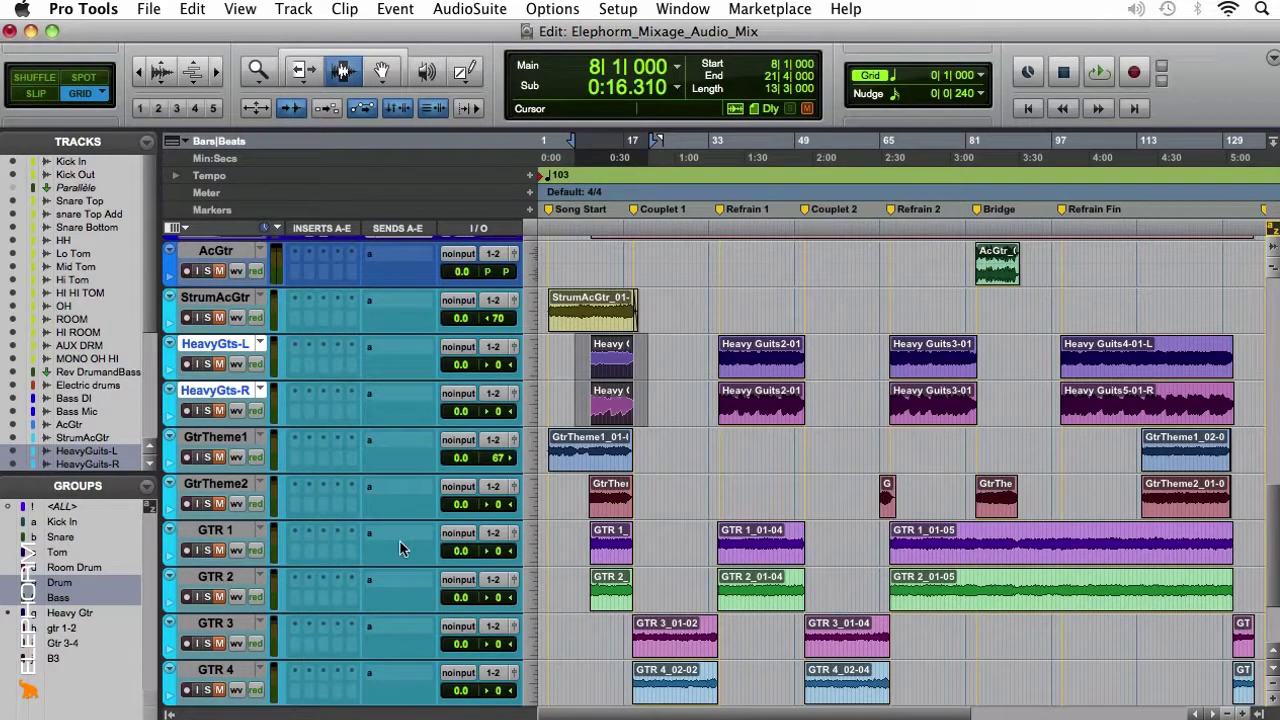
{"action": "left_click_drag", "start_coordinate": [592, 540], "coordinate": [640, 580]}
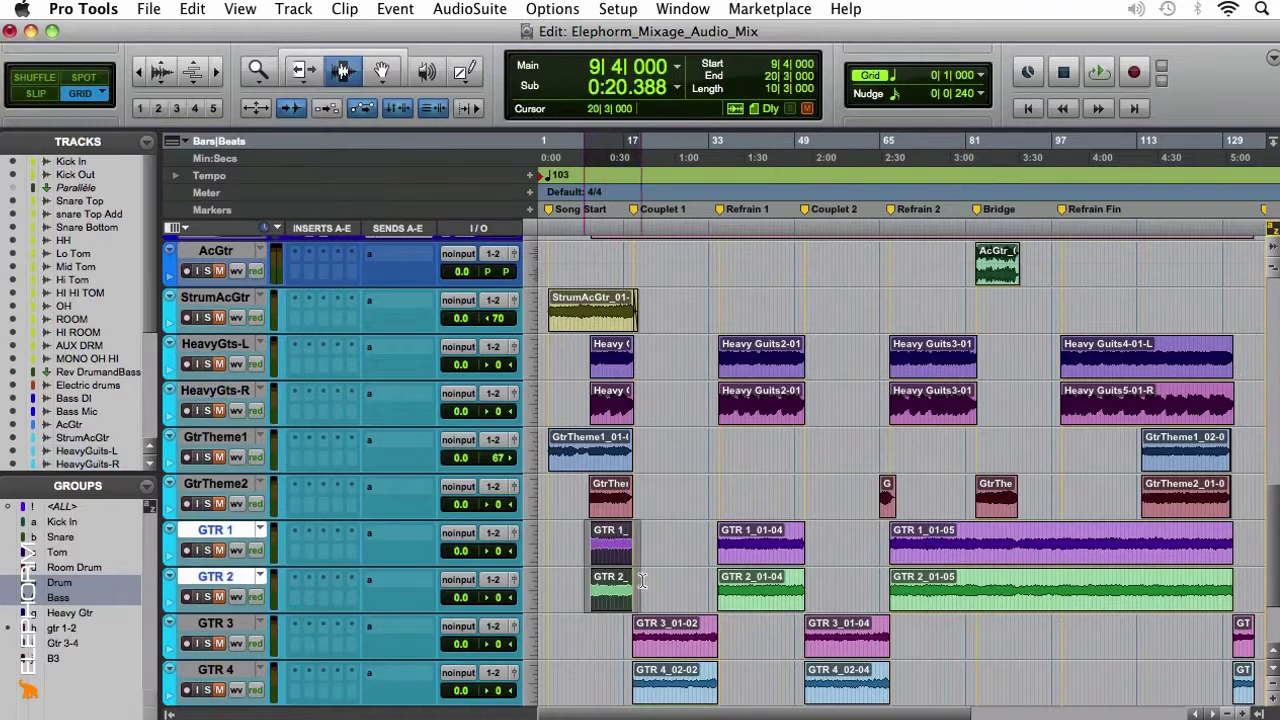
{"action": "left_click_drag", "start_coordinate": [716, 538], "coordinate": [815, 596]}
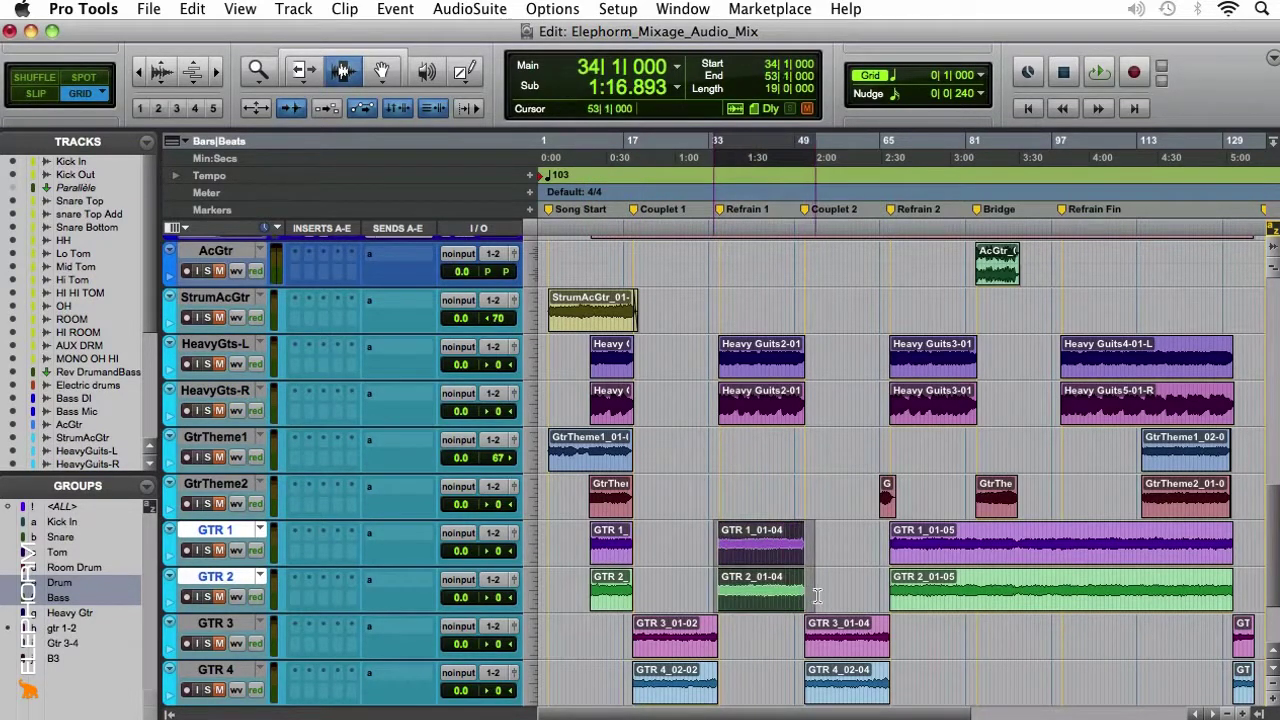
{"action": "left_click_drag", "start_coordinate": [893, 585], "coordinate": [1257, 584]}
Select the paired GTR 3 and GTR 4 clips together in Couplet 1, Couplet 2 and near the song's end.
{"action": "scroll", "coordinate": [857, 562], "scroll_direction": "down", "scroll_amount": 5}
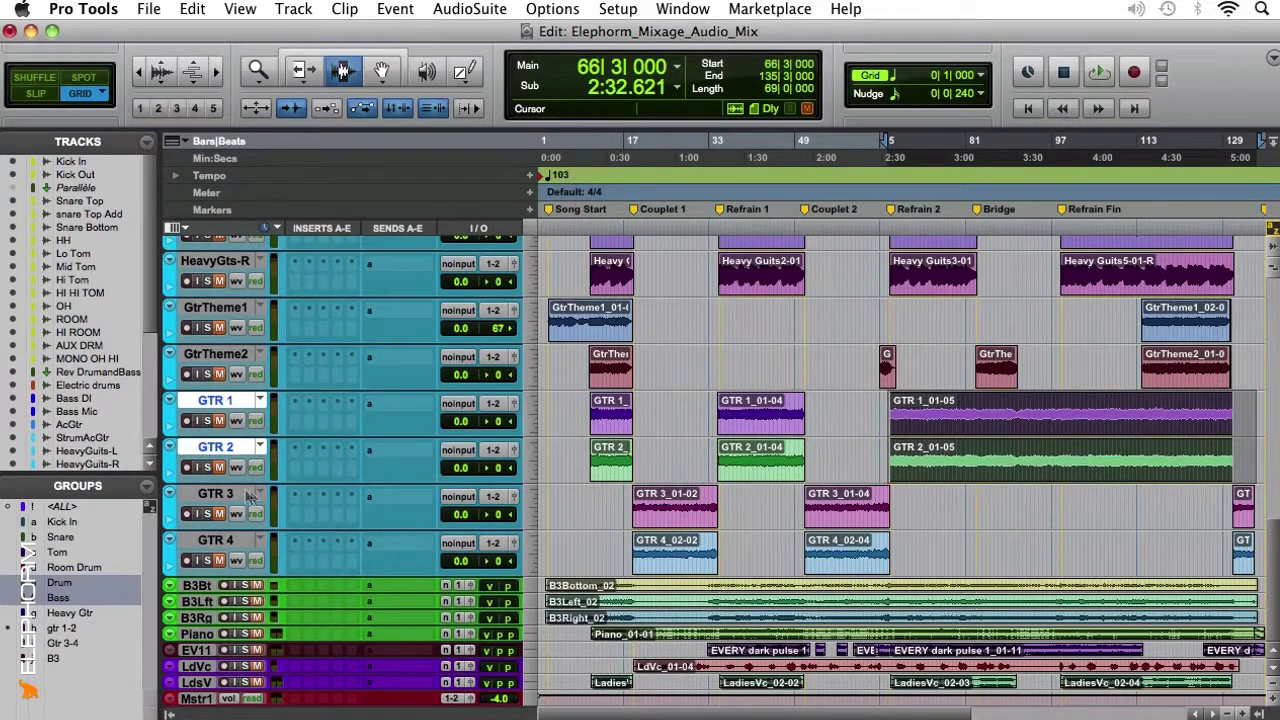
{"action": "left_click", "coordinate": [197, 498]}
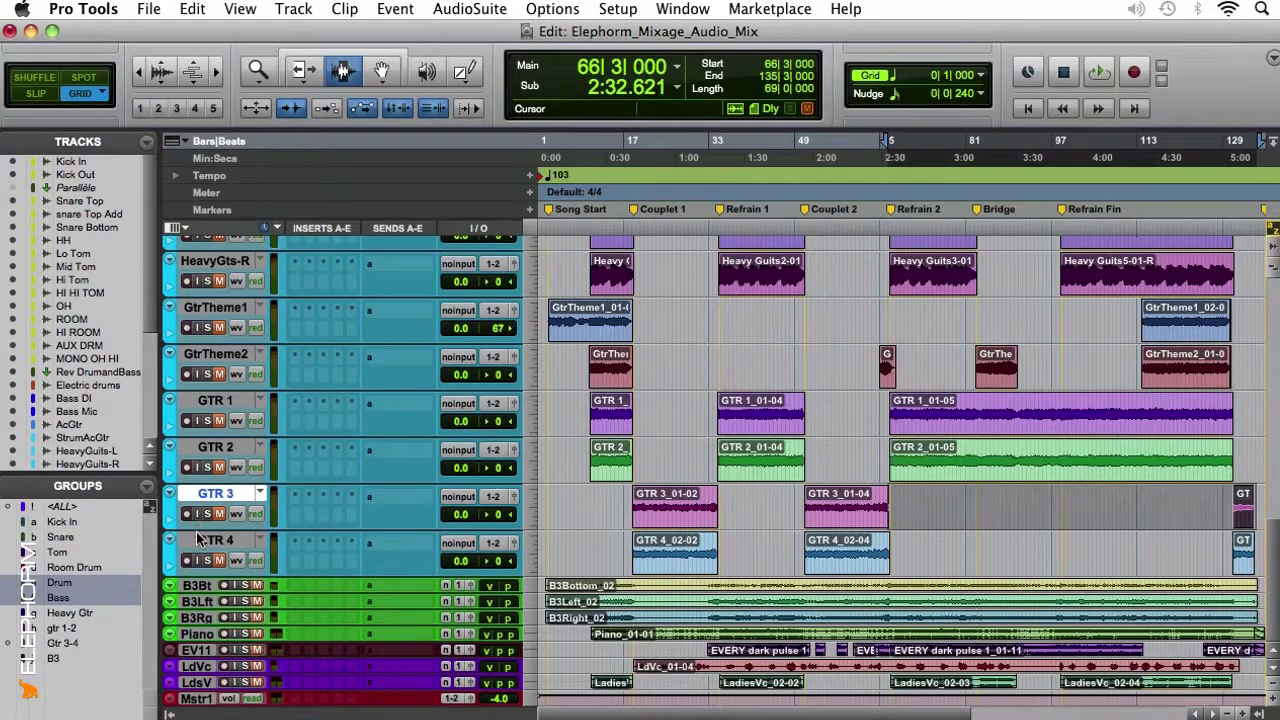
{"action": "left_click", "coordinate": [197, 538]}
{"action": "left_click_drag", "start_coordinate": [617, 505], "coordinate": [758, 550]}
{"action": "left_click_drag", "start_coordinate": [787, 505], "coordinate": [916, 550]}
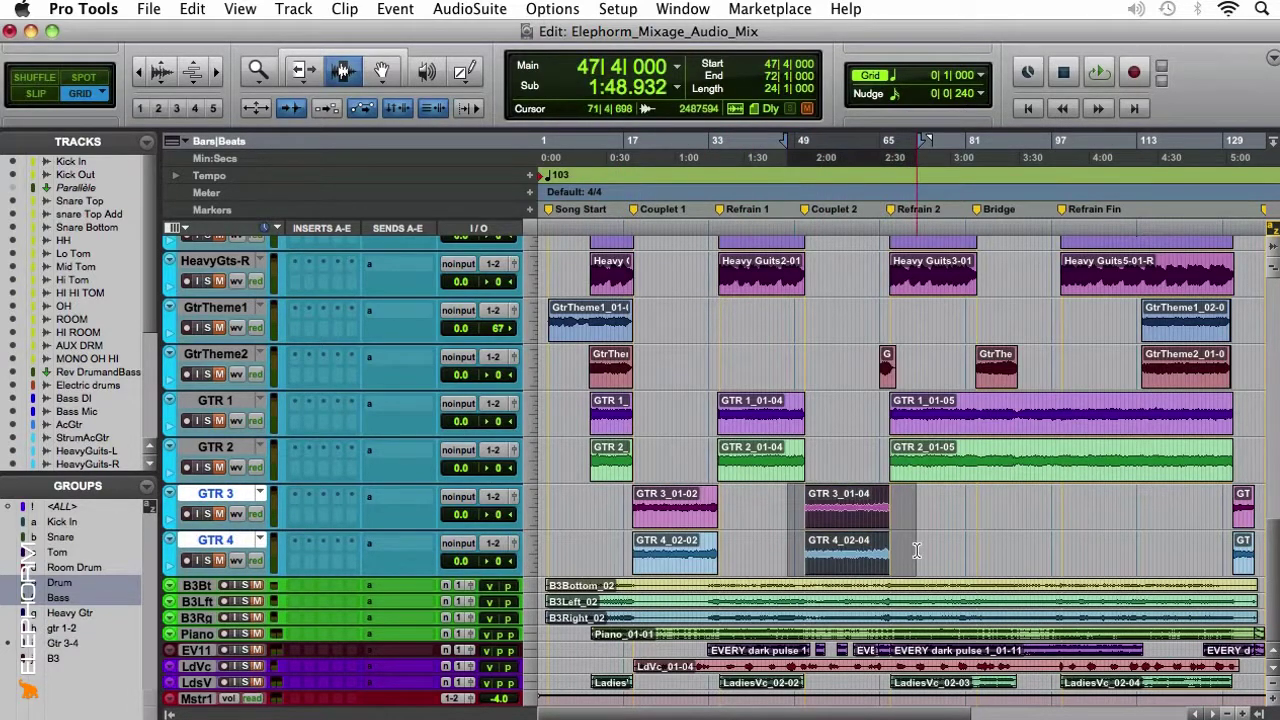
{"action": "left_click_drag", "start_coordinate": [1238, 505], "coordinate": [1258, 555]}
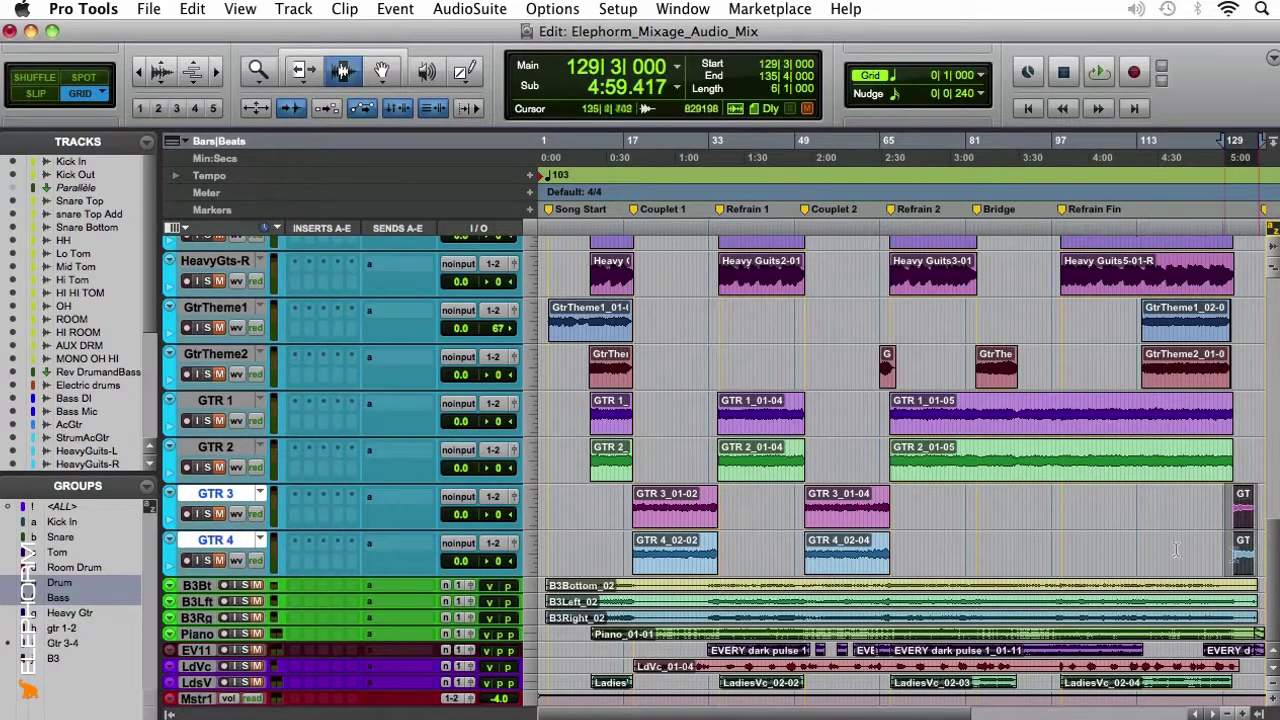
{"action": "left_click", "coordinate": [1160, 550]}
{"action": "scroll", "coordinate": [1119, 520], "scroll_direction": "right", "scroll_amount": 5}
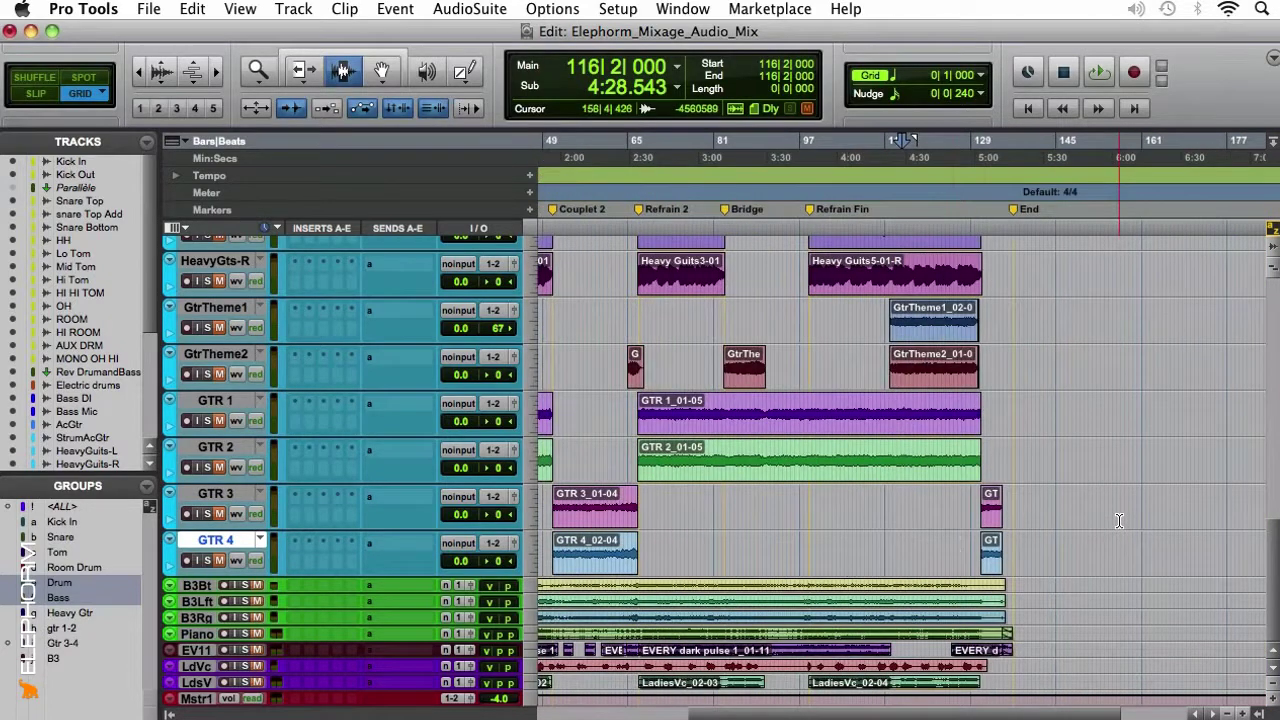
{"action": "scroll", "coordinate": [946, 534], "scroll_direction": "left", "scroll_amount": 5}
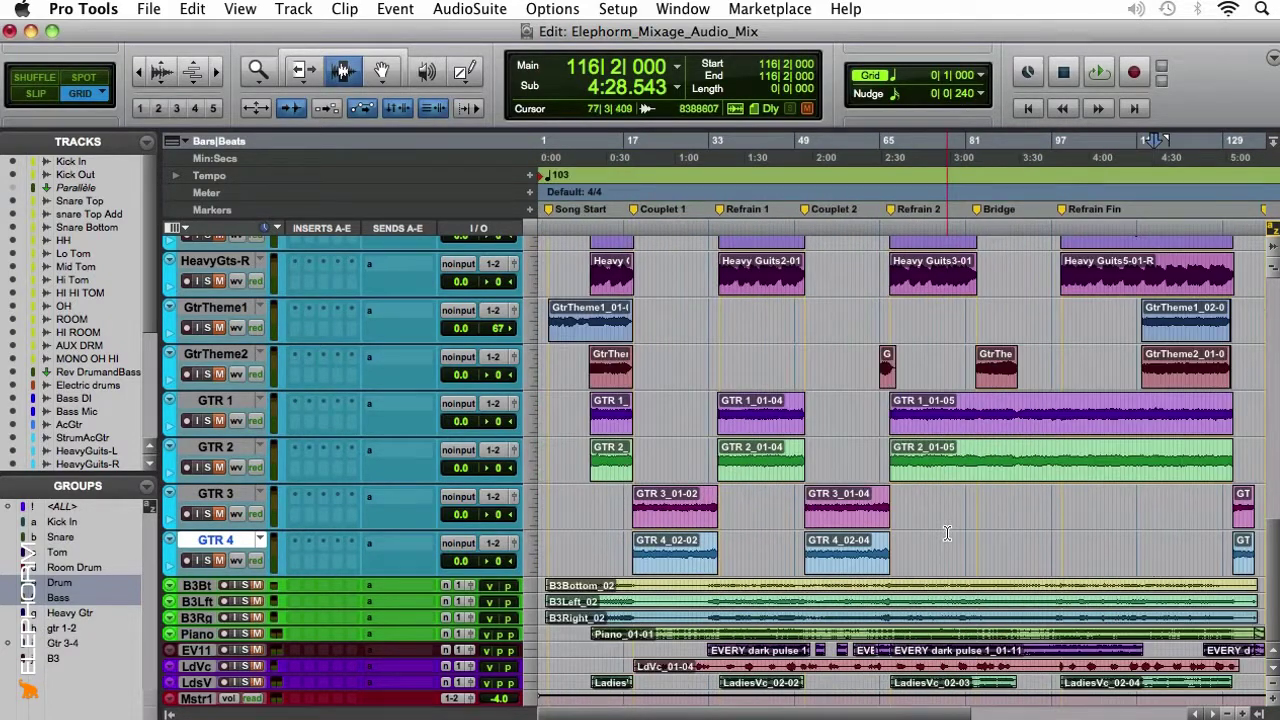
Select the intro clips of the heavy guitar and GTR 1-2 pairs, then the Couplet 1 clips of GTR 3 and GTR 4.
{"action": "scroll", "coordinate": [946, 534], "scroll_direction": "up", "scroll_amount": 3}
{"action": "scroll", "coordinate": [946, 534], "scroll_direction": "down", "scroll_amount": 1}
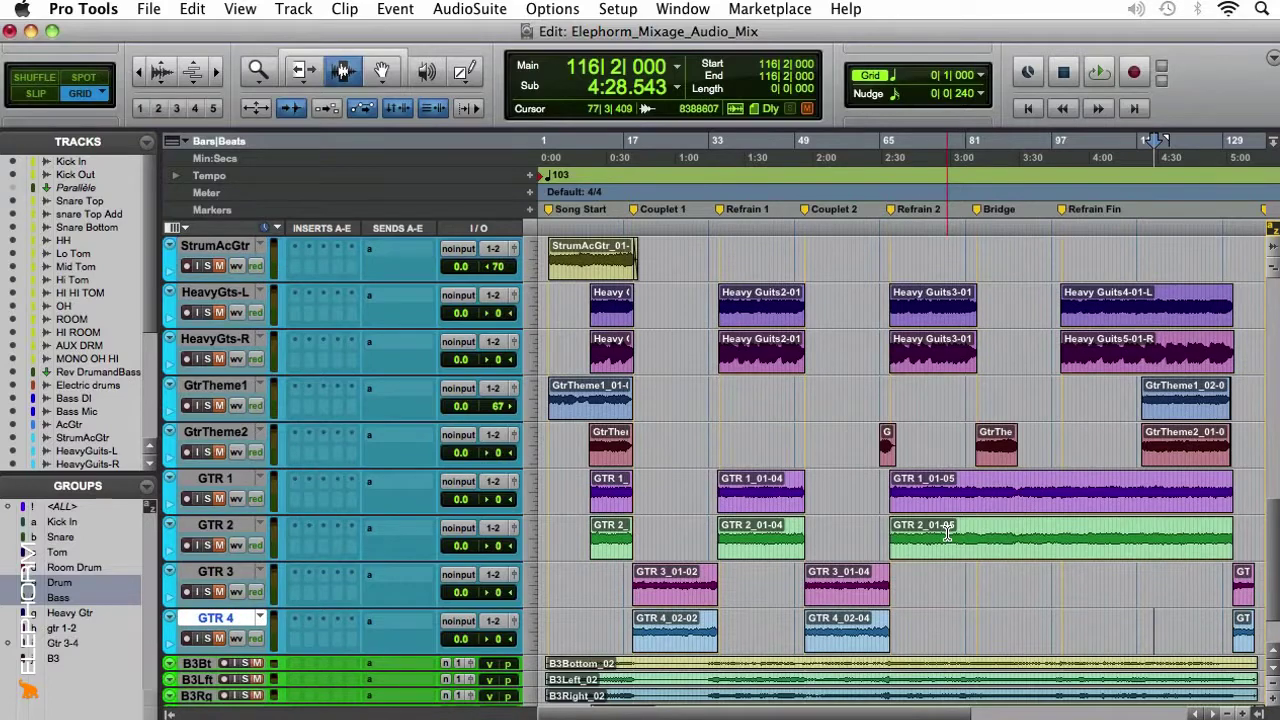
{"action": "scroll", "coordinate": [946, 534], "scroll_direction": "up", "scroll_amount": 1}
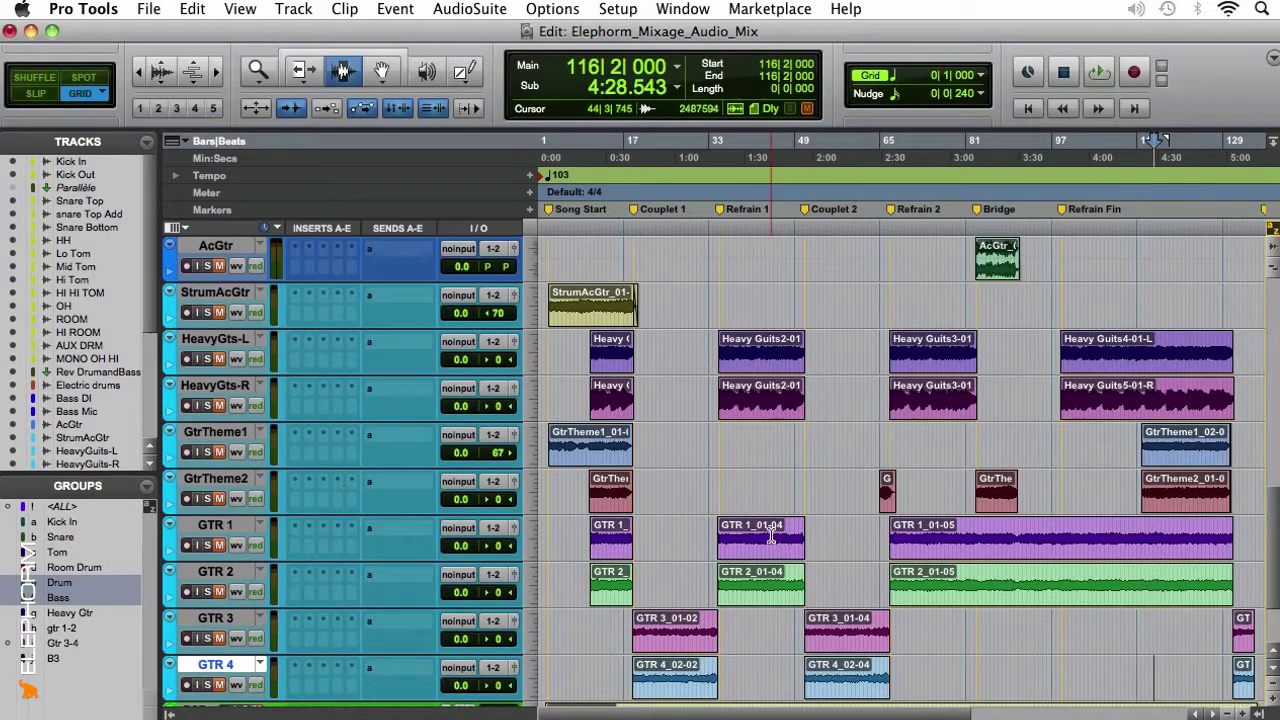
{"action": "left_click_drag", "start_coordinate": [572, 335], "coordinate": [679, 415]}
{"action": "left_click_drag", "start_coordinate": [568, 500], "coordinate": [676, 550]}
{"action": "left_click_drag", "start_coordinate": [590, 545], "coordinate": [668, 590]}
{"action": "left_click_drag", "start_coordinate": [612, 625], "coordinate": [748, 672]}
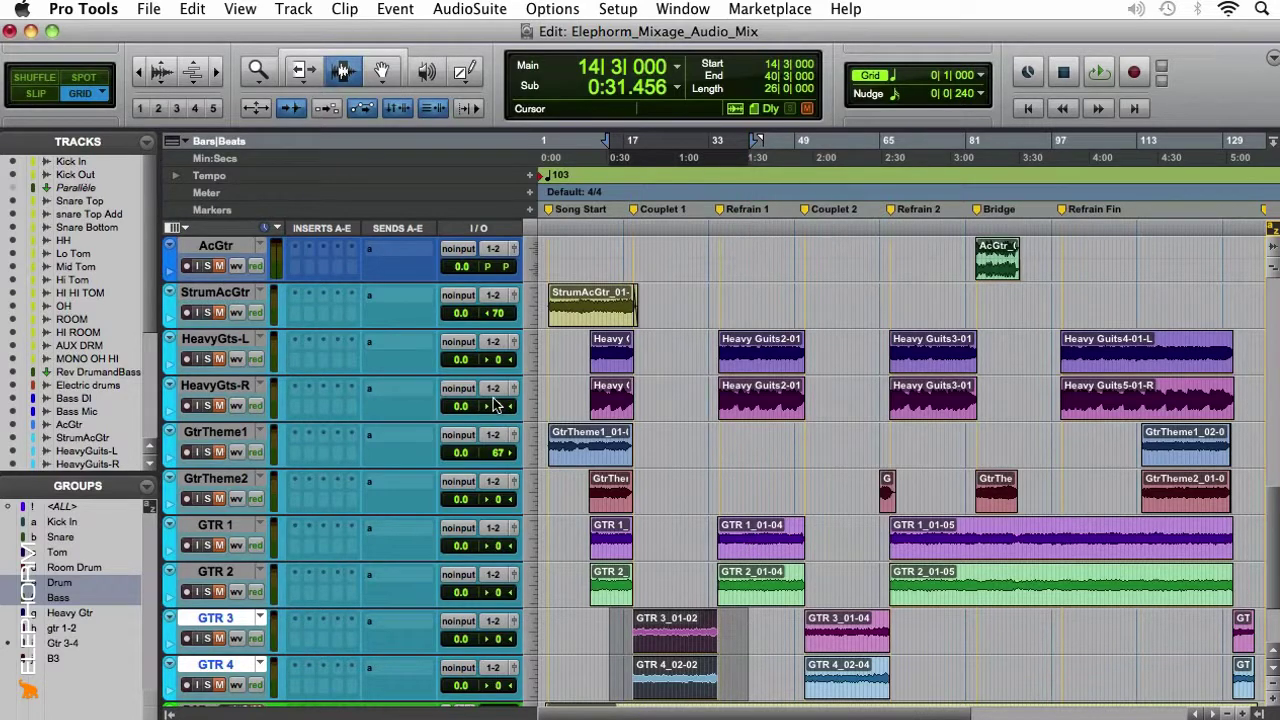
Select the StrumAcGtr and first GtrTheme1 clips in turn, and examine their starting points close up at the Song Start marker.
{"action": "double_click", "coordinate": [580, 314]}
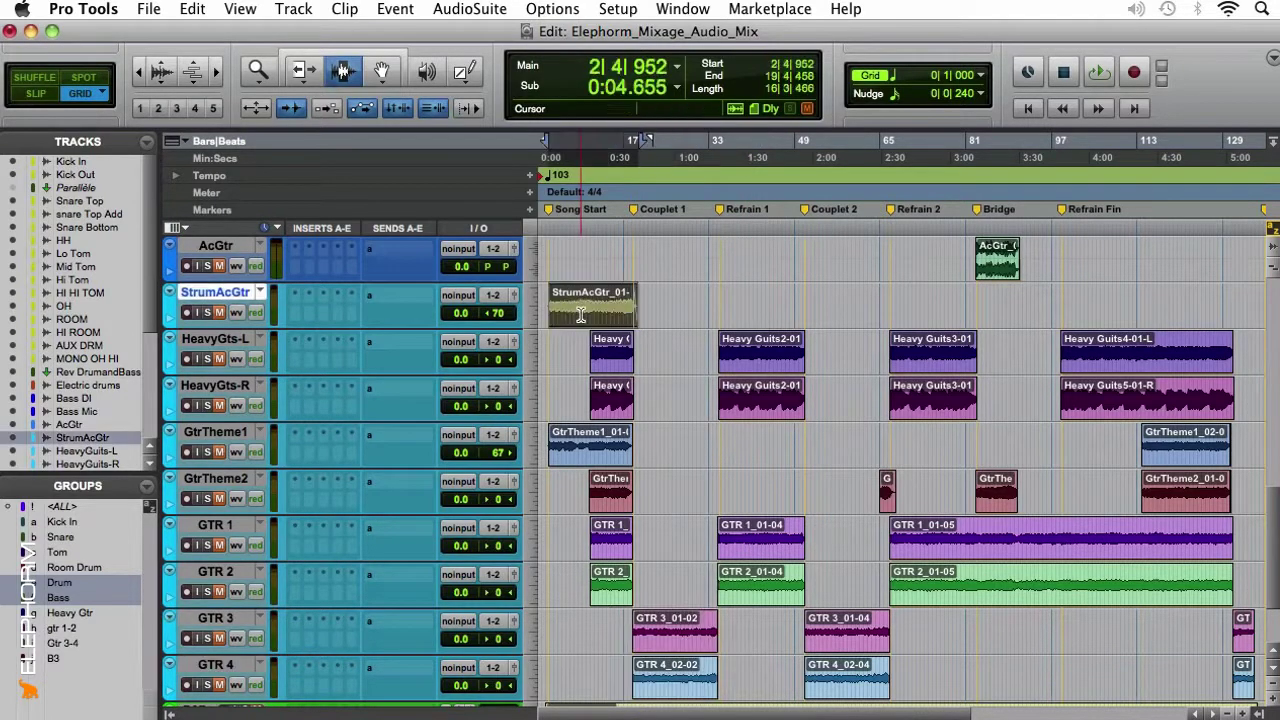
{"action": "double_click", "coordinate": [587, 450]}
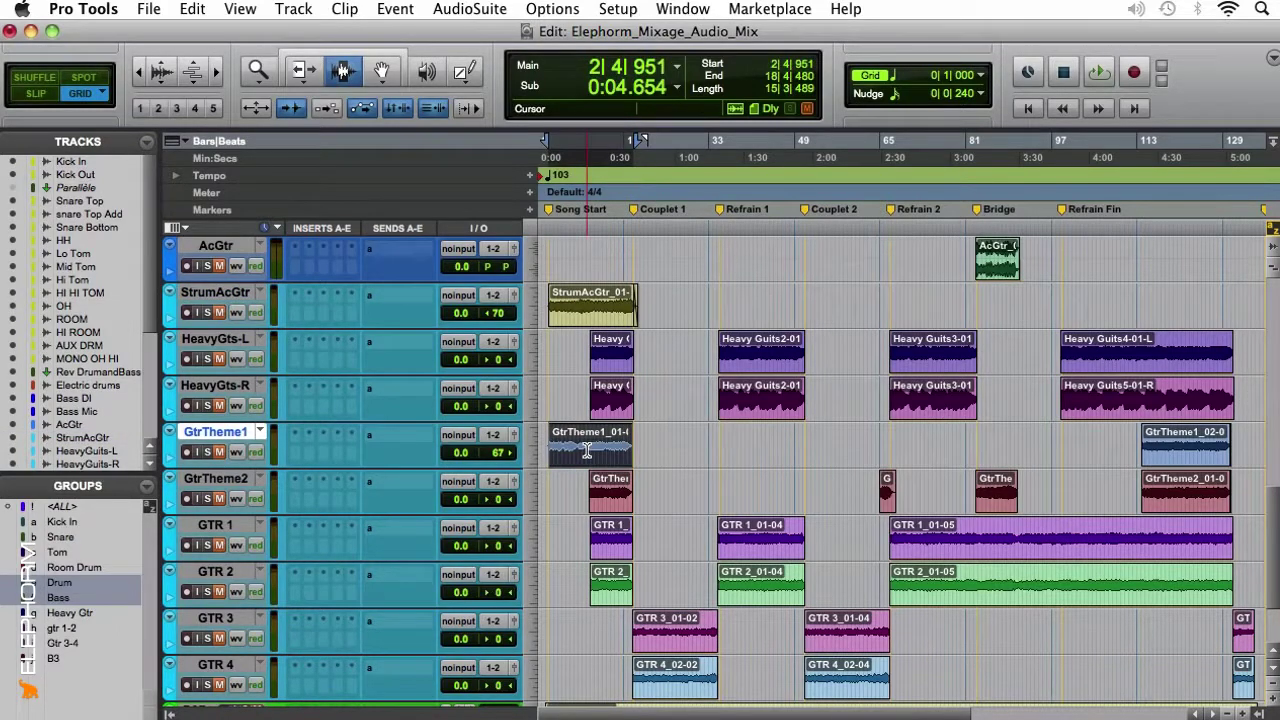
{"action": "left_click", "coordinate": [549, 312]}
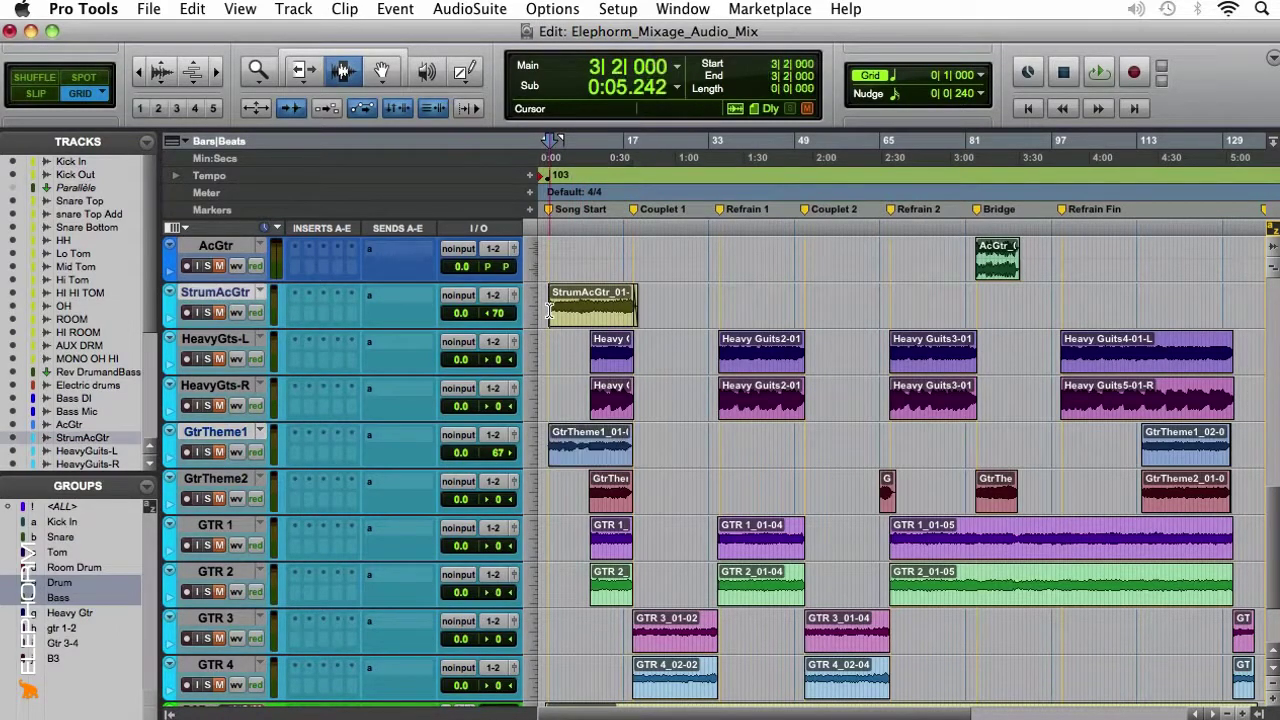
{"action": "key", "text": "super+bracketright"}
{"action": "key", "text": "super+bracketright"}
{"action": "key", "text": "super+bracketright"}
{"action": "key", "text": "super+bracketright"}
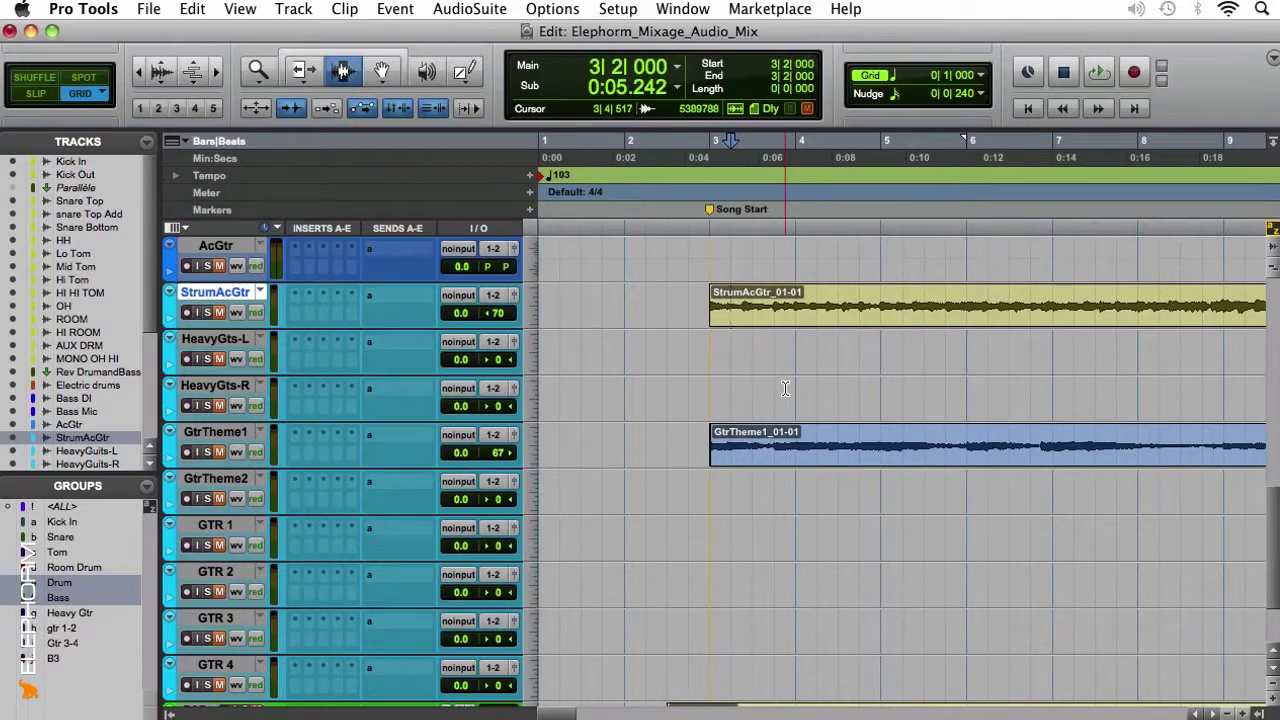
{"action": "scroll", "coordinate": [785, 388], "scroll_direction": "down", "scroll_amount": 3}
{"action": "scroll", "coordinate": [782, 388], "scroll_direction": "up", "scroll_amount": 5}
Select the first GtrTheme1 clip and bring the whole song arrangement back into view.
{"action": "key", "text": "super+bracketleft"}
{"action": "key", "text": "super+bracketleft"}
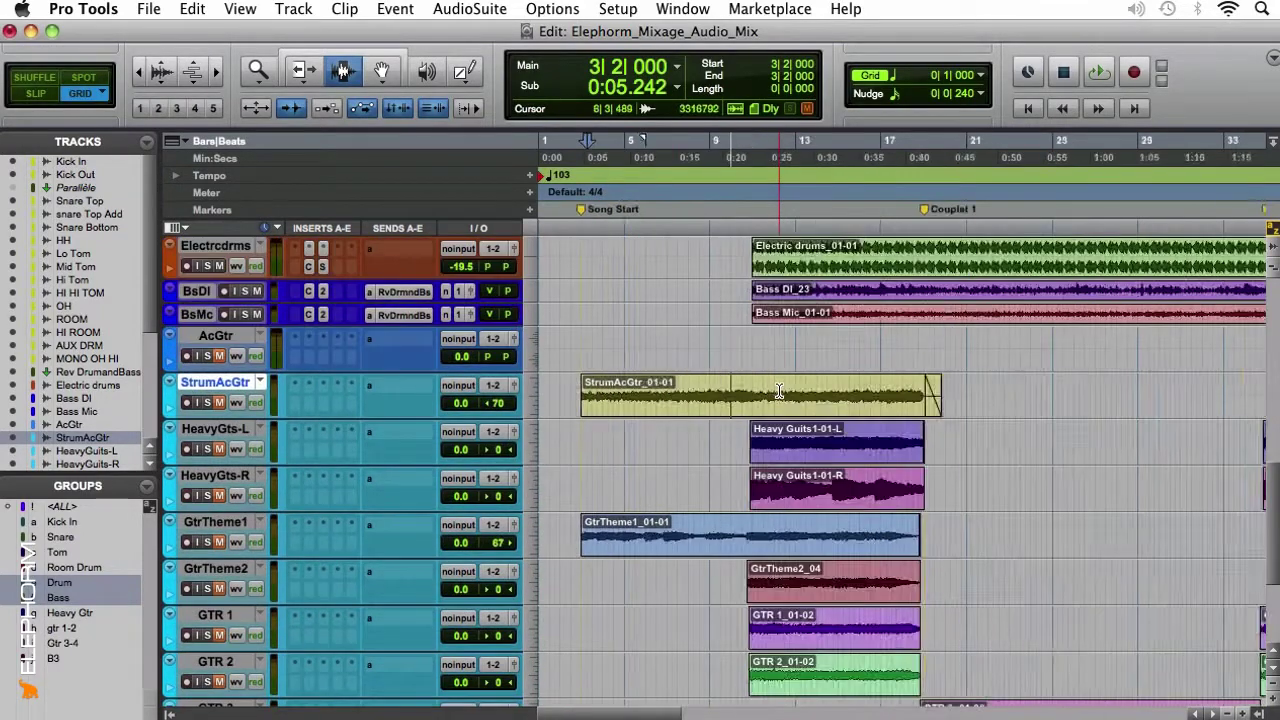
{"action": "key", "text": "super+bracketleft"}
{"action": "left_click", "coordinate": [613, 532]}
{"action": "double_click", "coordinate": [613, 532]}
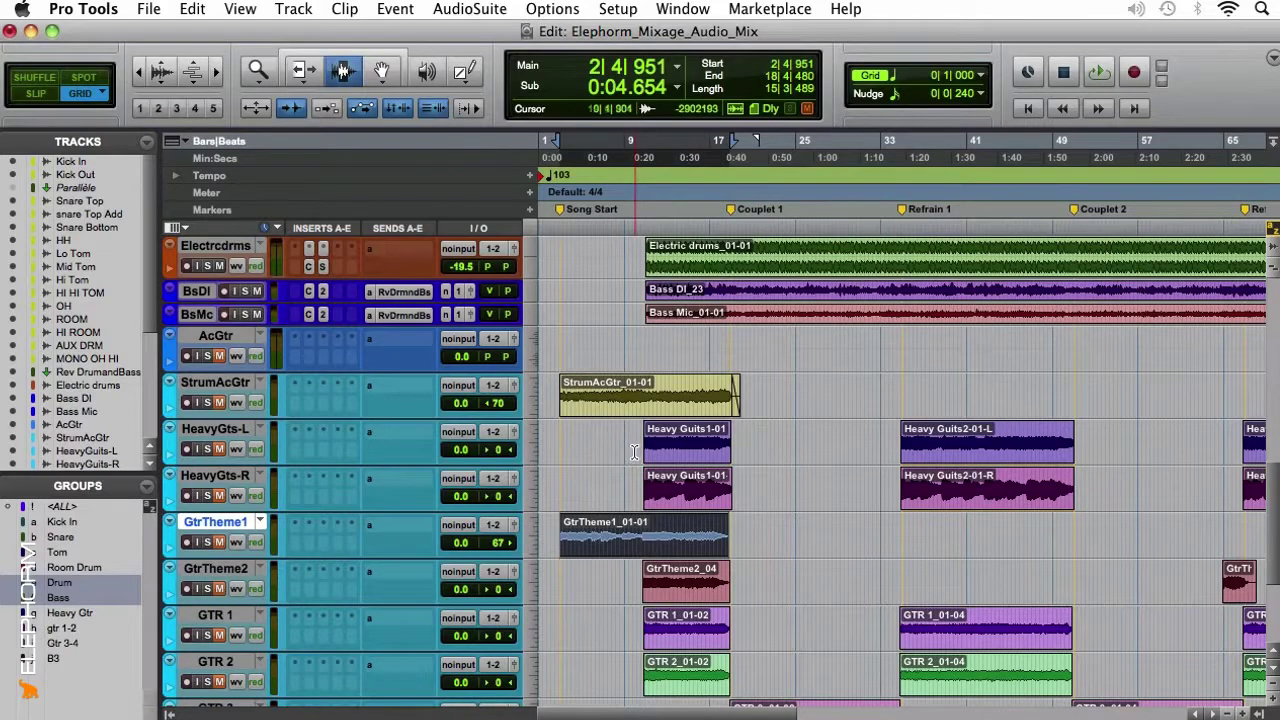
{"action": "key", "text": "super+bracketleft"}
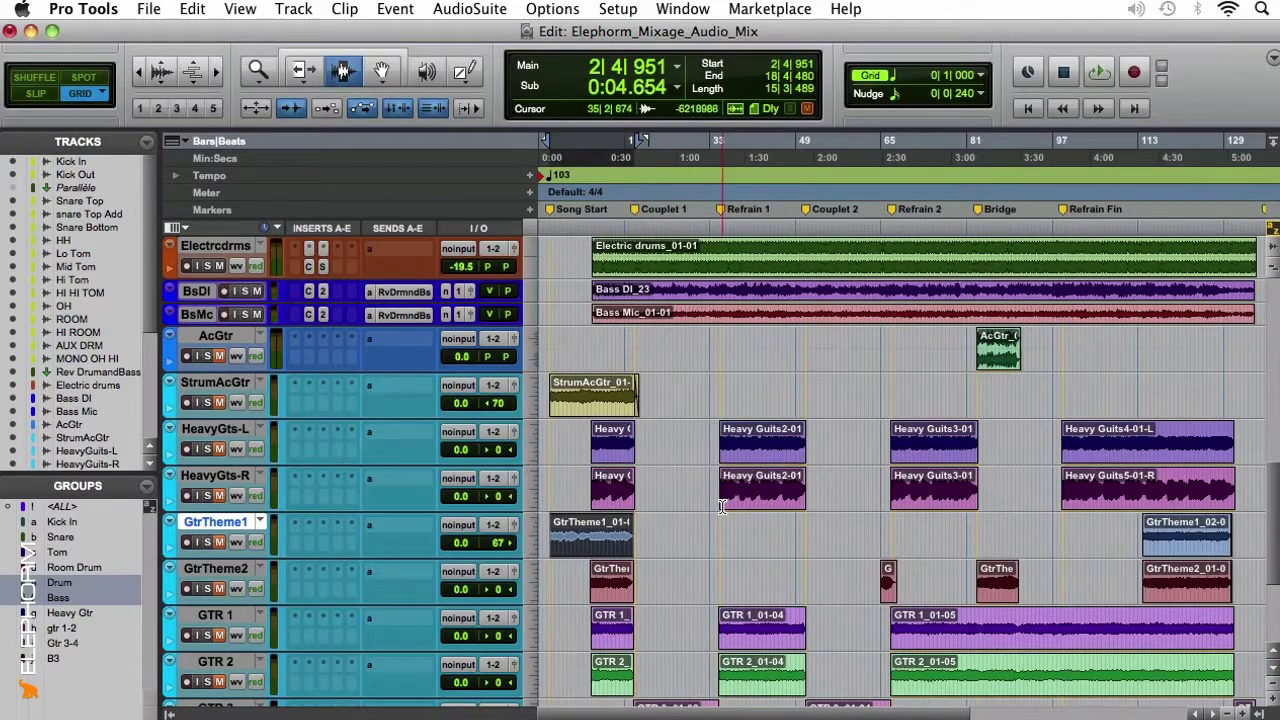
Select the StrumAcGtr intro clip, then examine the two GtrTheme1 clips, selecting the one in Refrain Fin.
{"action": "left_click", "coordinate": [594, 410]}
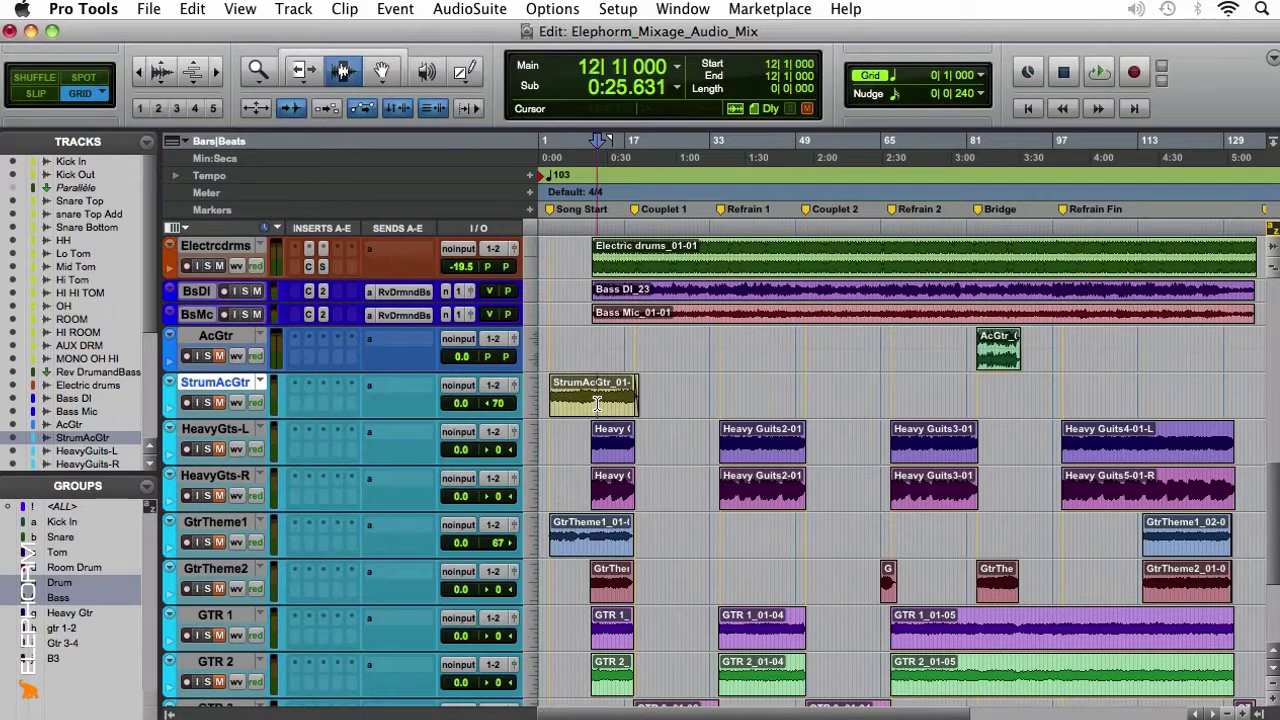
{"action": "left_click", "coordinate": [597, 406]}
{"action": "left_click", "coordinate": [1093, 399]}
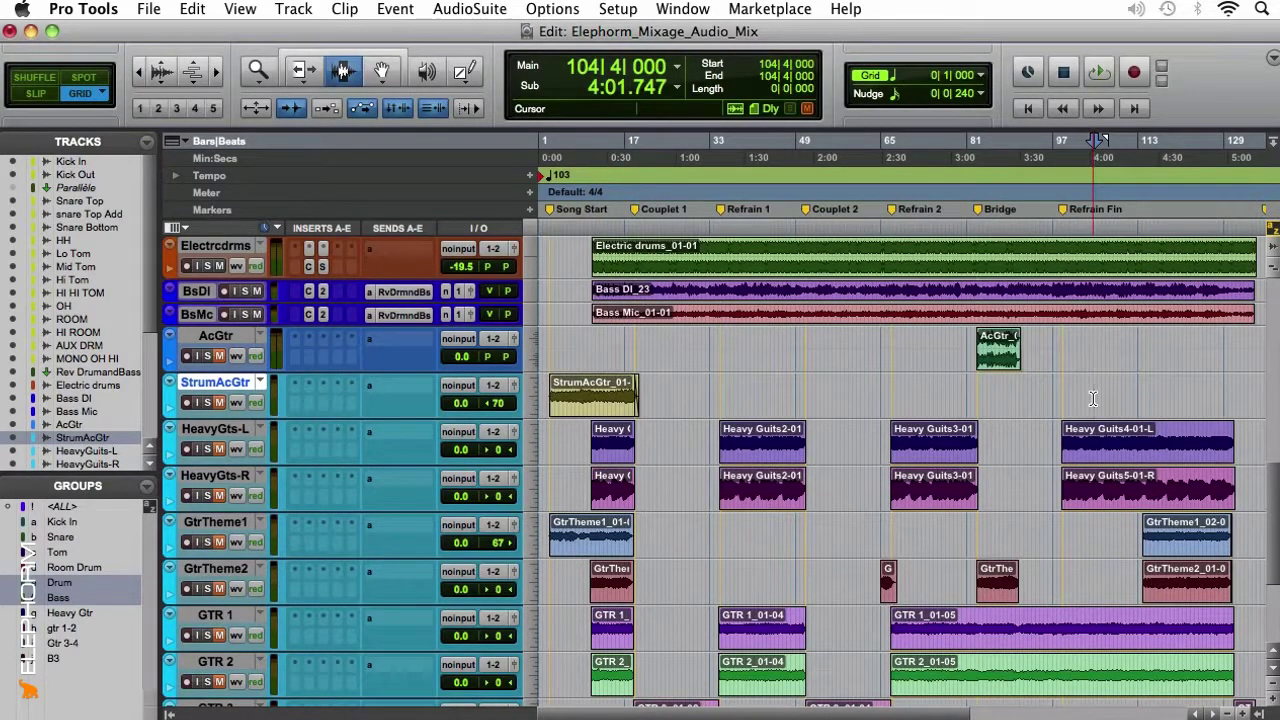
{"action": "left_click", "coordinate": [590, 400]}
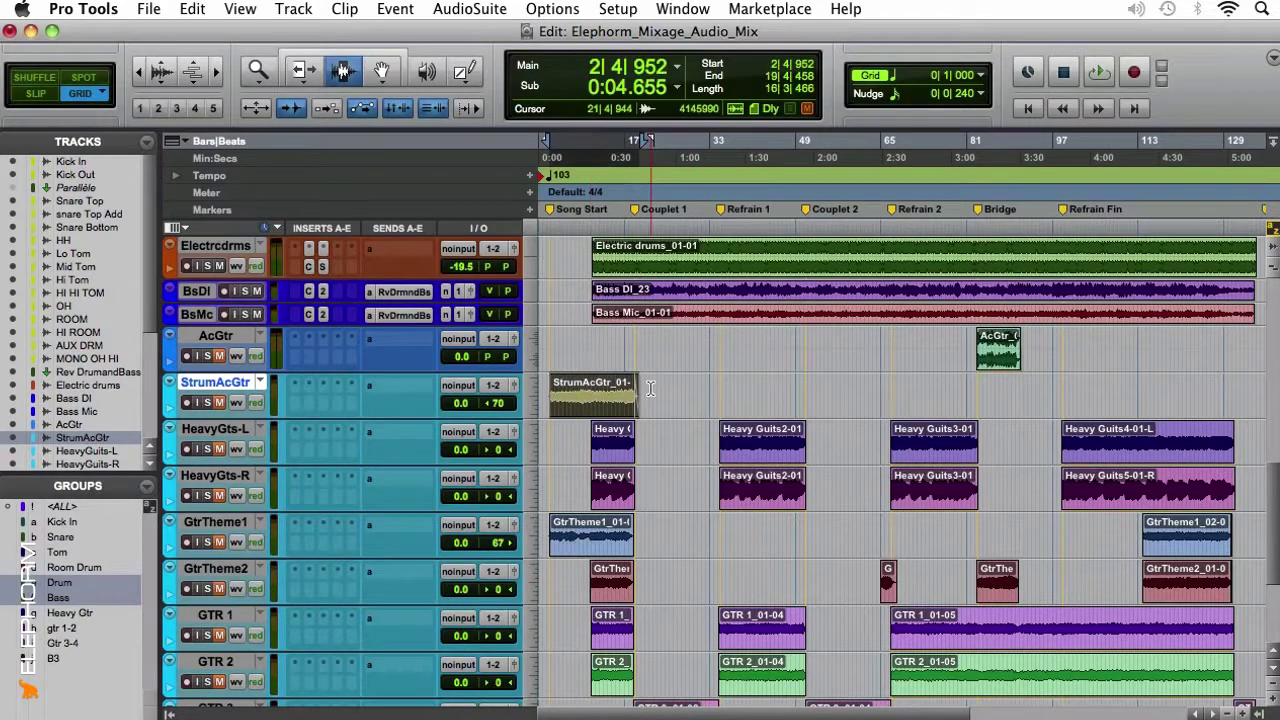
{"action": "left_click", "coordinate": [598, 530]}
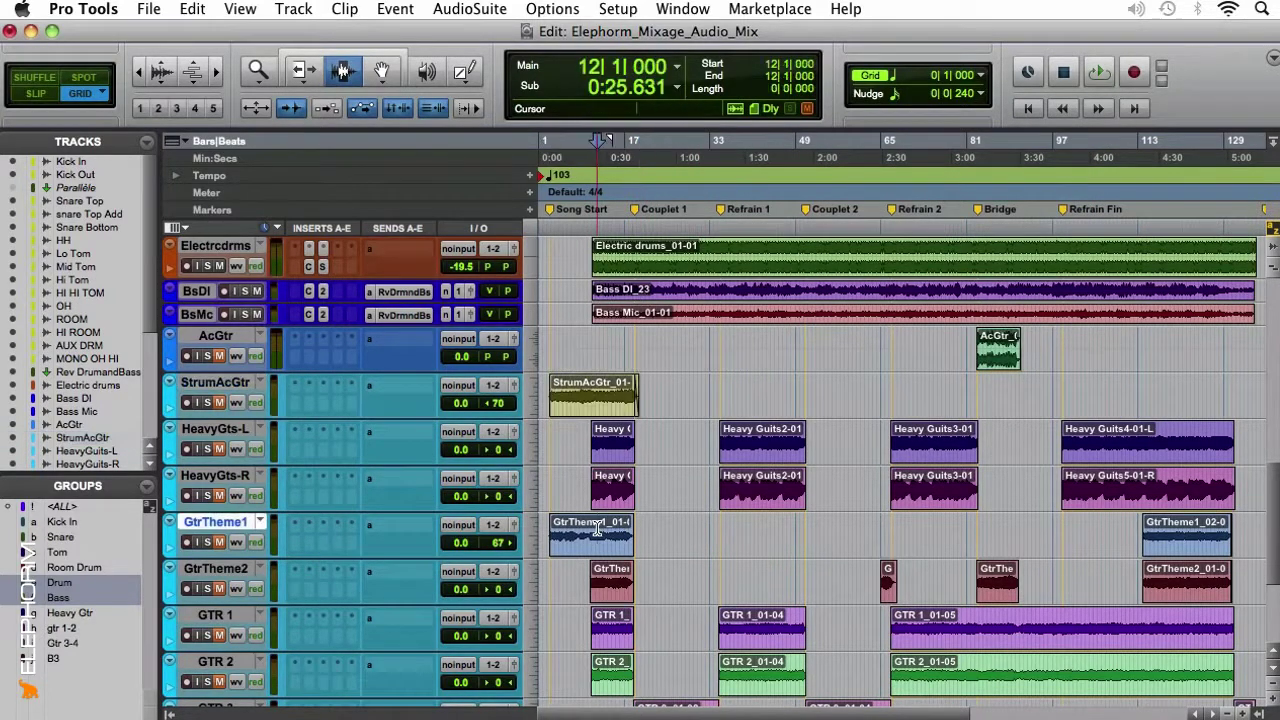
{"action": "left_click", "coordinate": [1153, 548]}
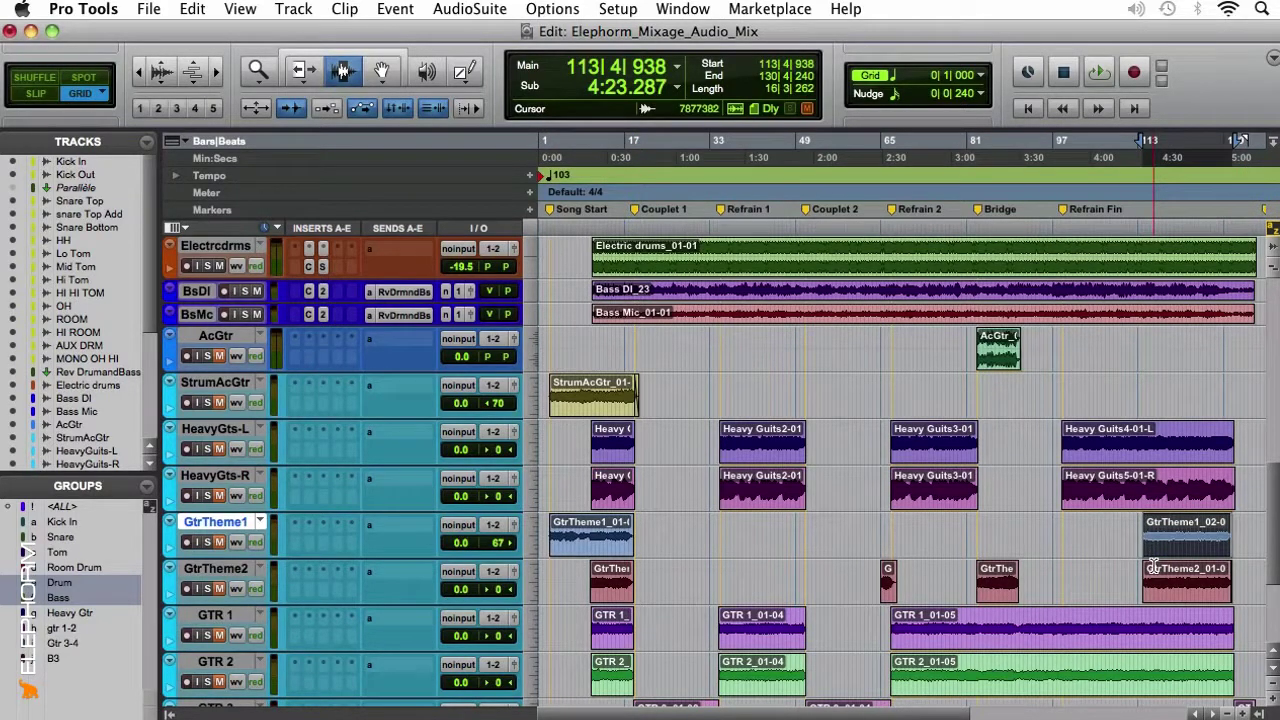
Select the GtrTheme2 clips one by one, then the range from 64|2 to 96|2, and compare with the empty stretch of GtrTheme1.
{"action": "left_click", "coordinate": [596, 586]}
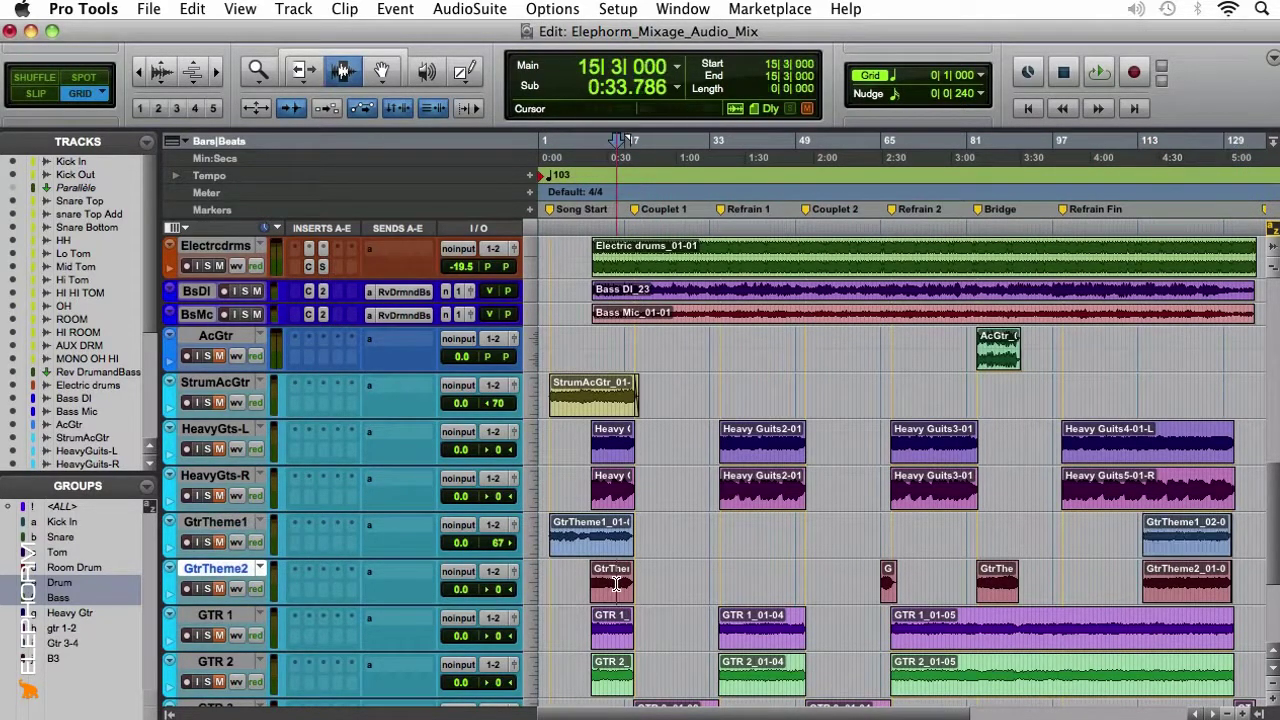
{"action": "left_click", "coordinate": [886, 584]}
{"action": "left_click", "coordinate": [1004, 590]}
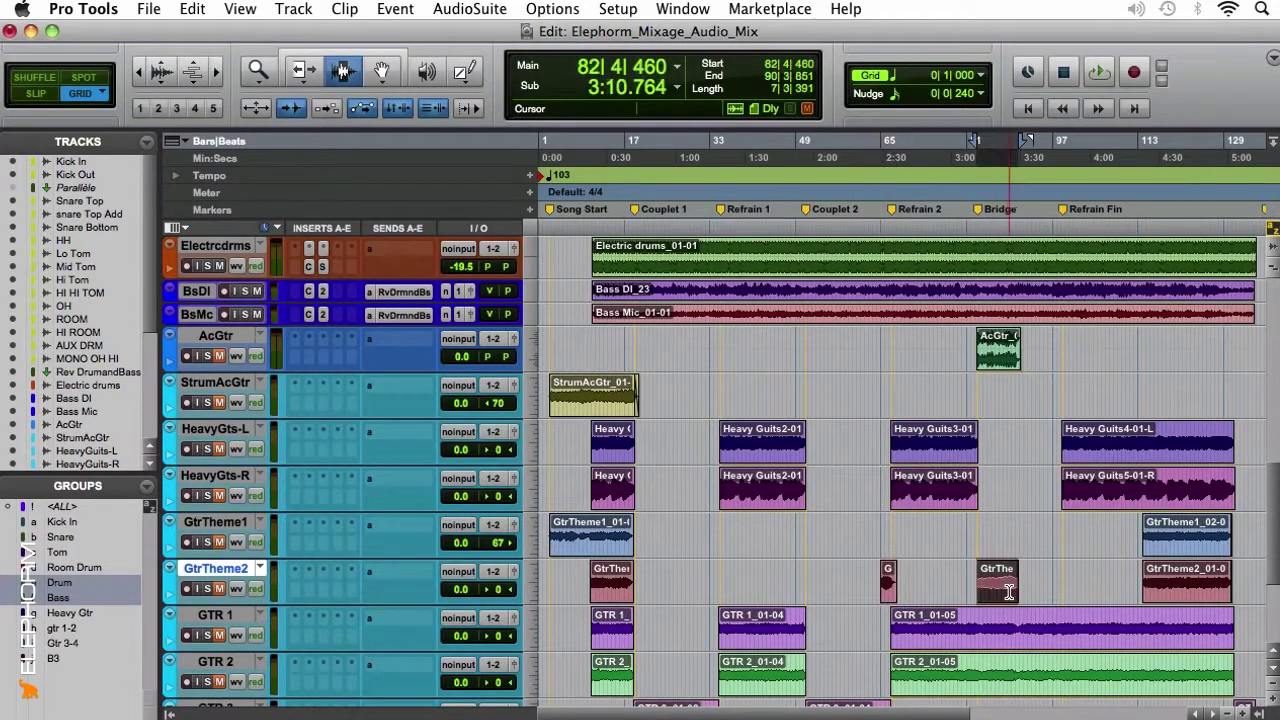
{"action": "left_click", "coordinate": [1204, 584]}
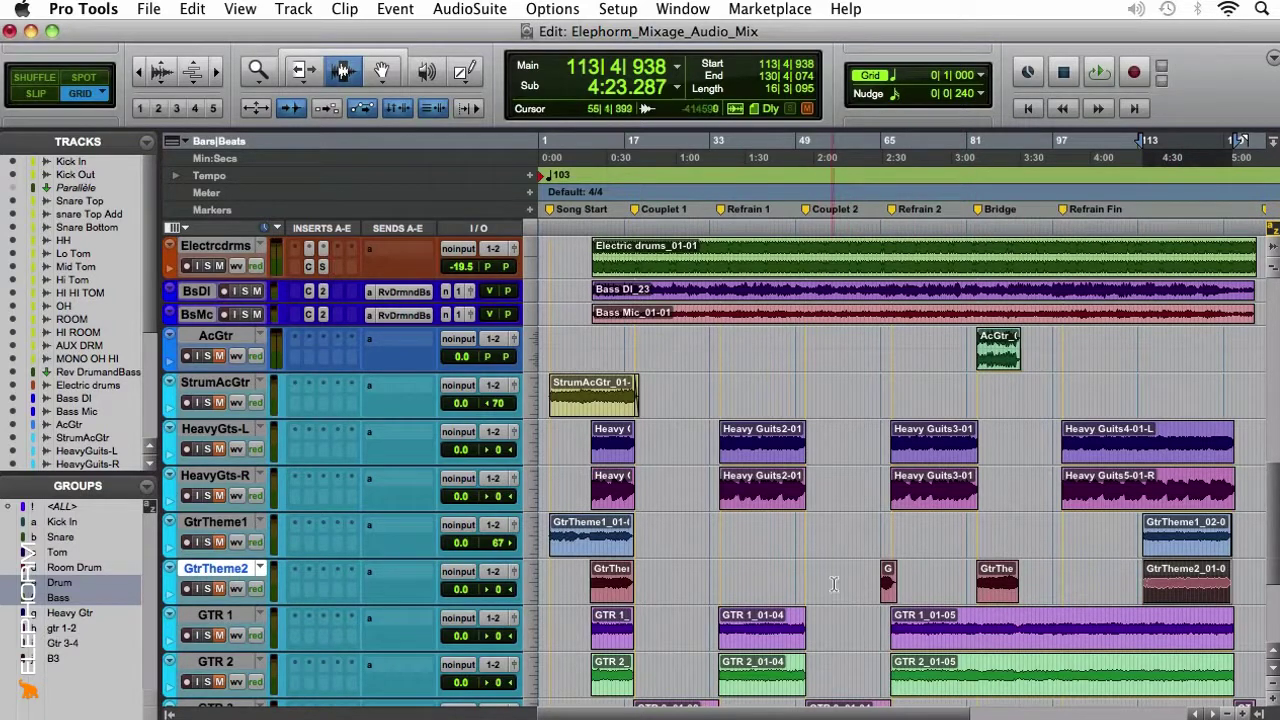
{"action": "left_click_drag", "start_coordinate": [876, 588], "coordinate": [1048, 588]}
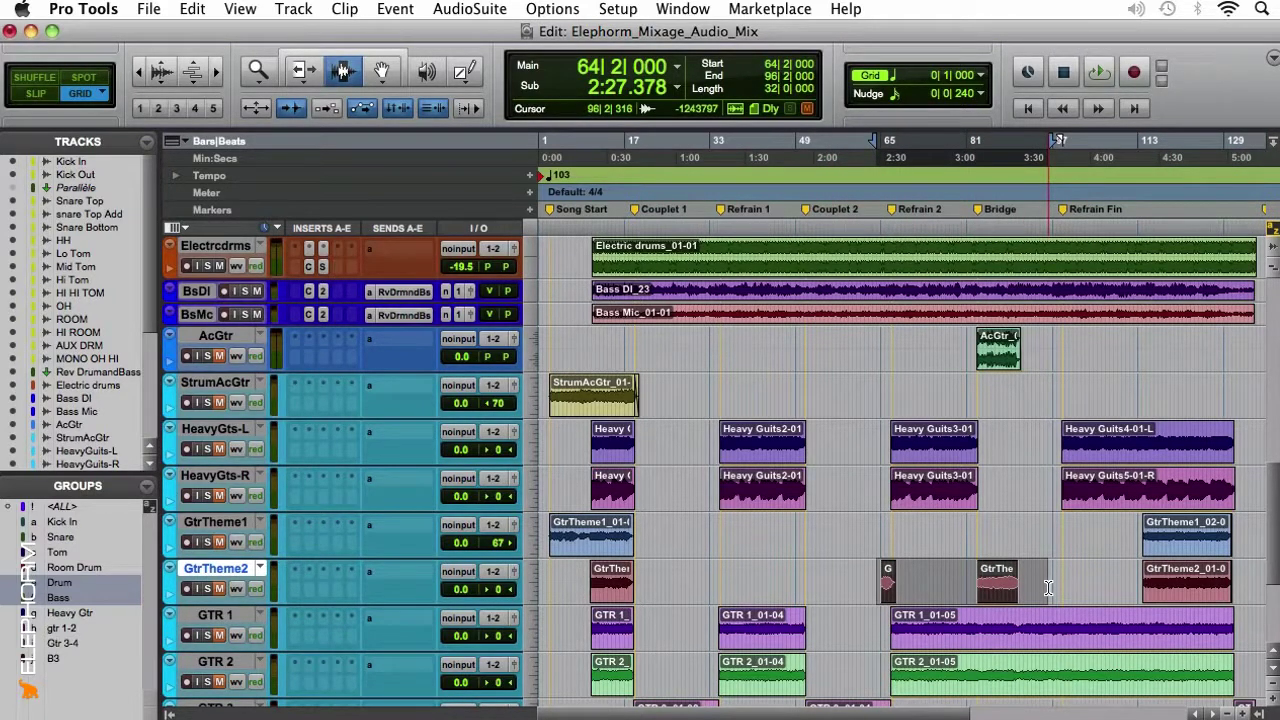
{"action": "left_click", "coordinate": [707, 520]}
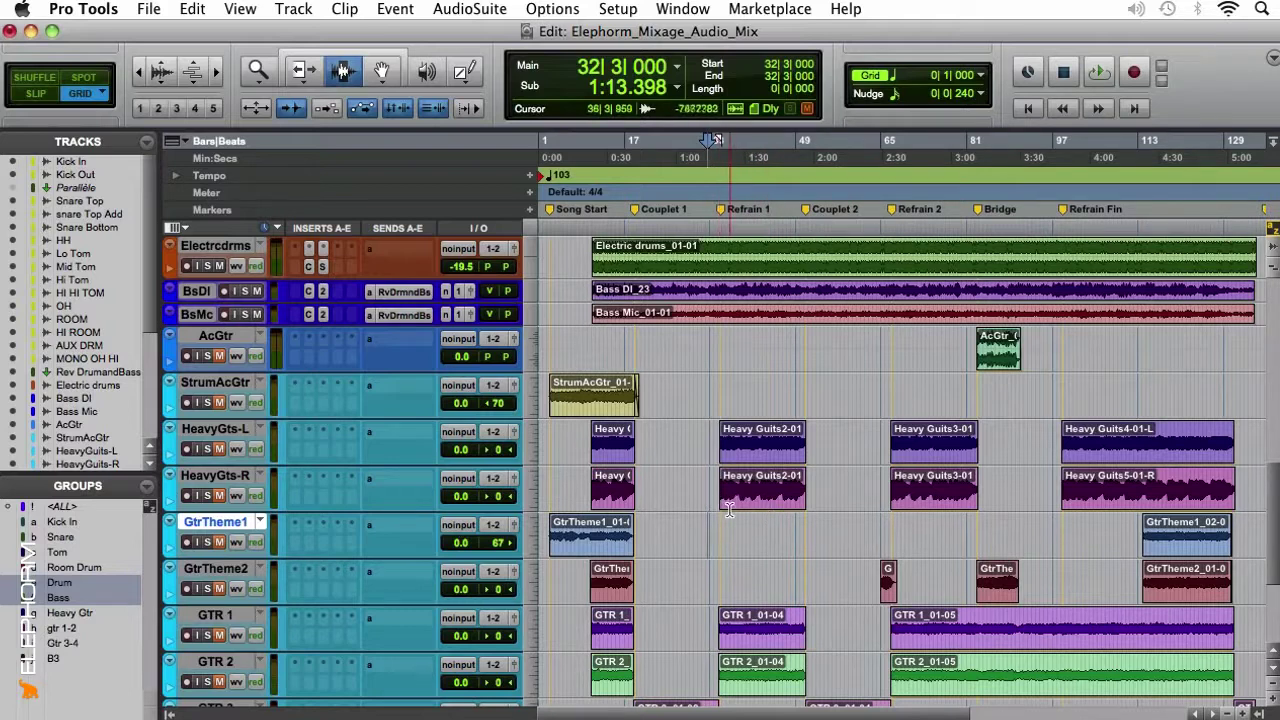
{"action": "left_click", "coordinate": [841, 535]}
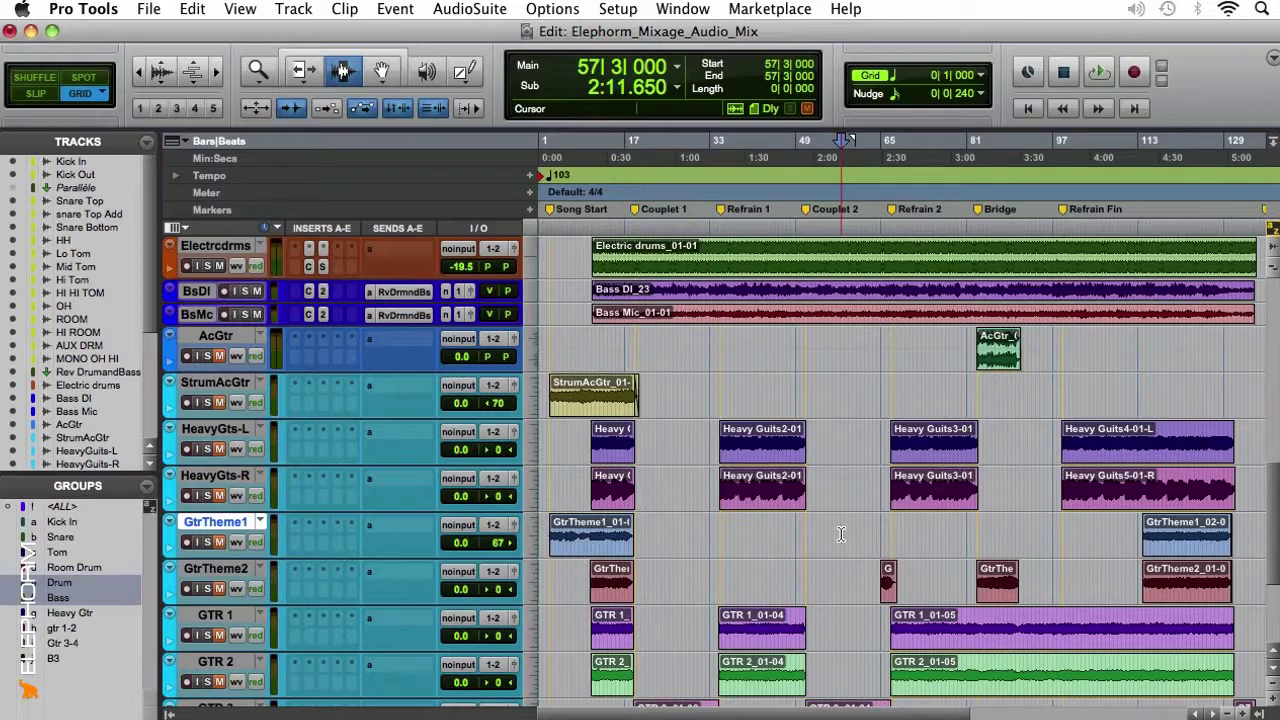
Select the Refrain 1 clip on HeavyGts-L, then the matching clip on HeavyGts-R.
{"action": "scroll", "coordinate": [841, 535], "scroll_direction": "down", "scroll_amount": 1}
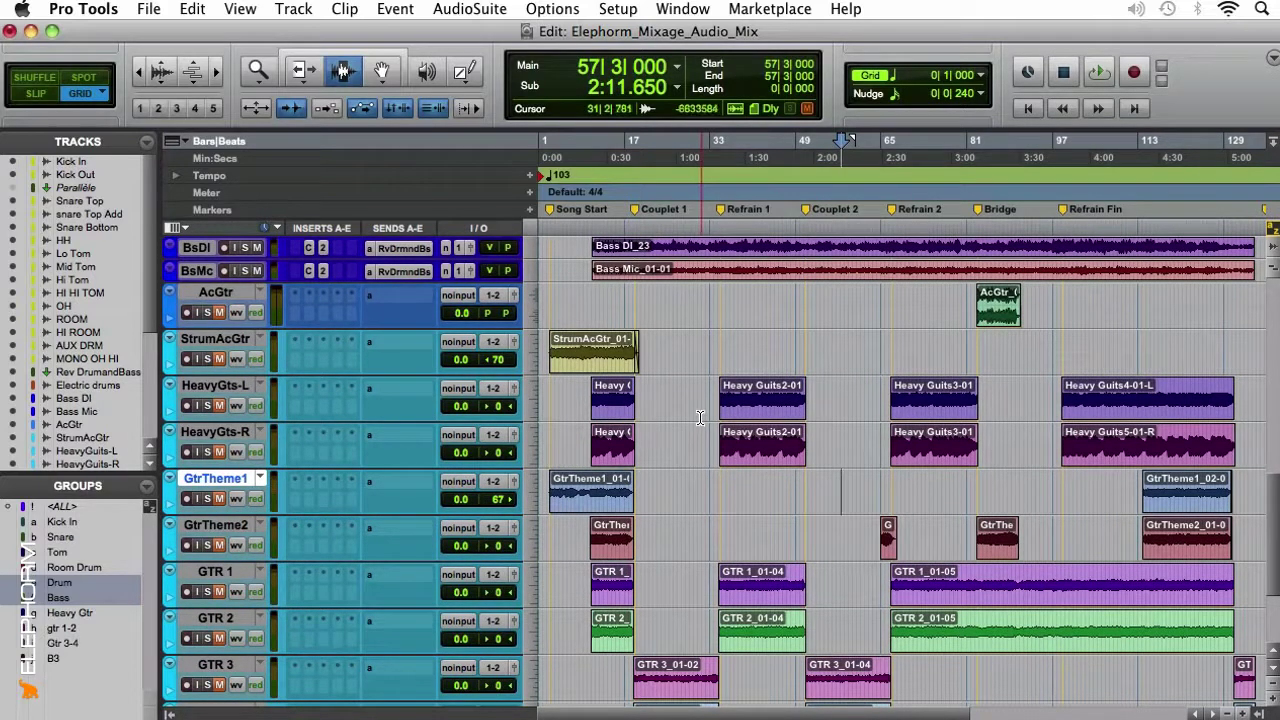
{"action": "left_click", "coordinate": [764, 412]}
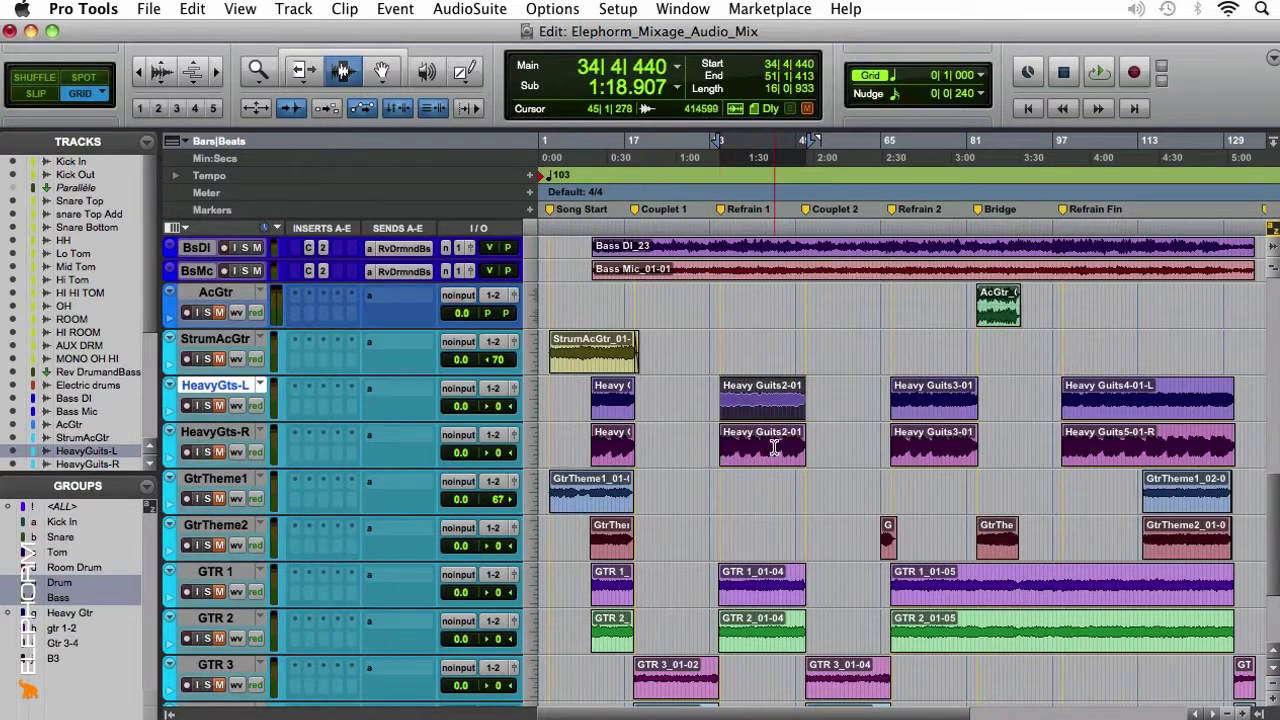
{"action": "left_click", "coordinate": [771, 440]}
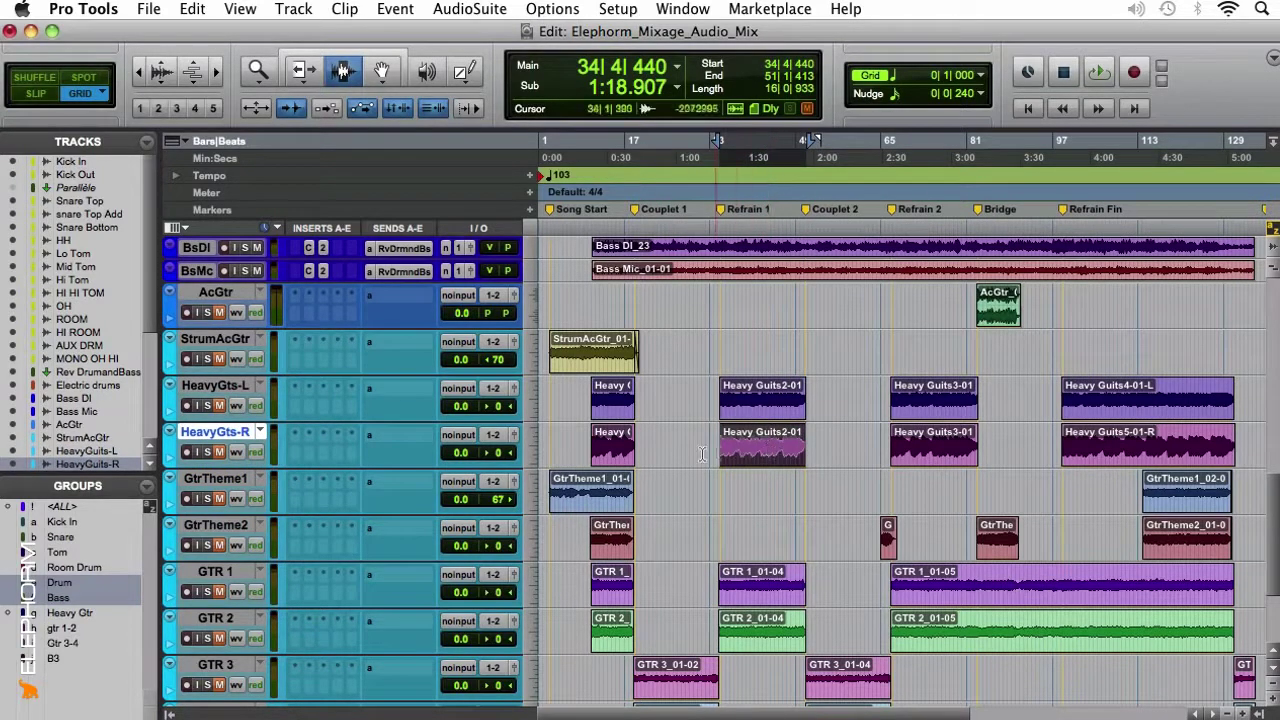
Solo the HeavyGts-L track and place the playback cursor at bar 43 in its Refrain 1 clip.
{"action": "left_click", "coordinate": [207, 405]}
{"action": "left_click", "coordinate": [763, 410]}
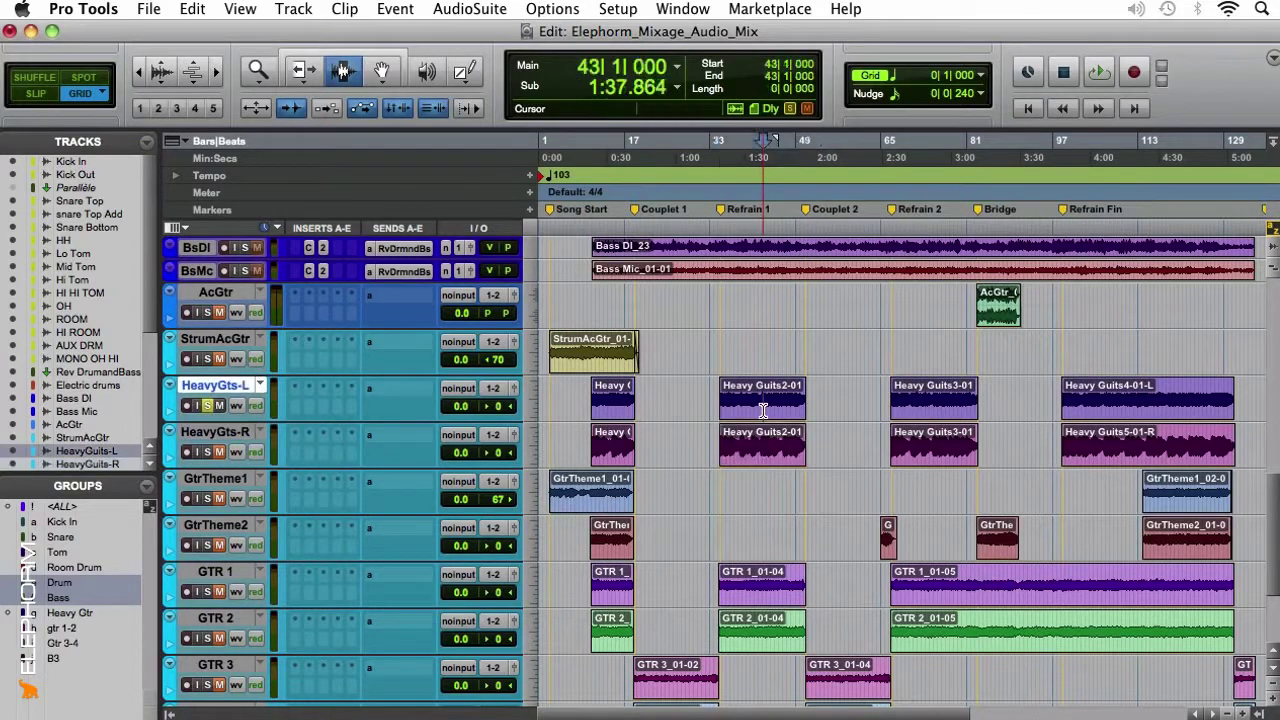
Audition the soloed HeavyGts-L in Refrain 1, then HeavyGts-R soloed alone over the same section, and clear the solo.
{"action": "key", "text": "space"}
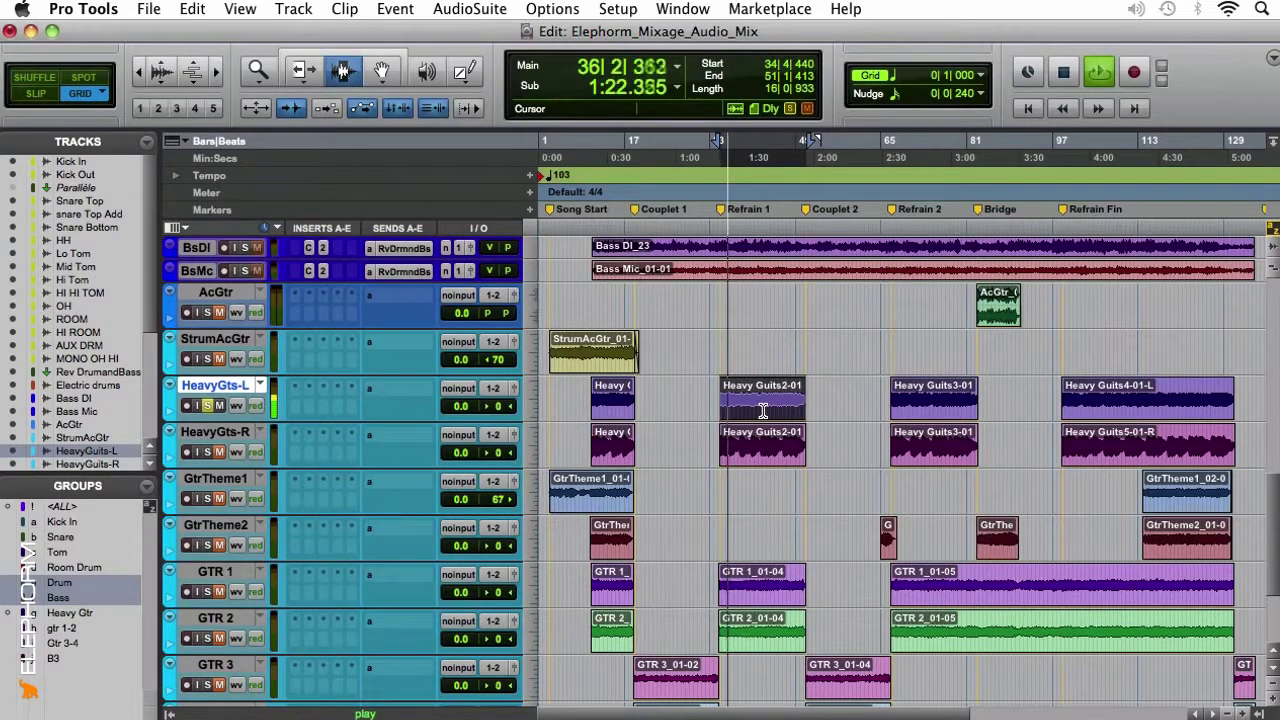
{"action": "key", "text": "space"}
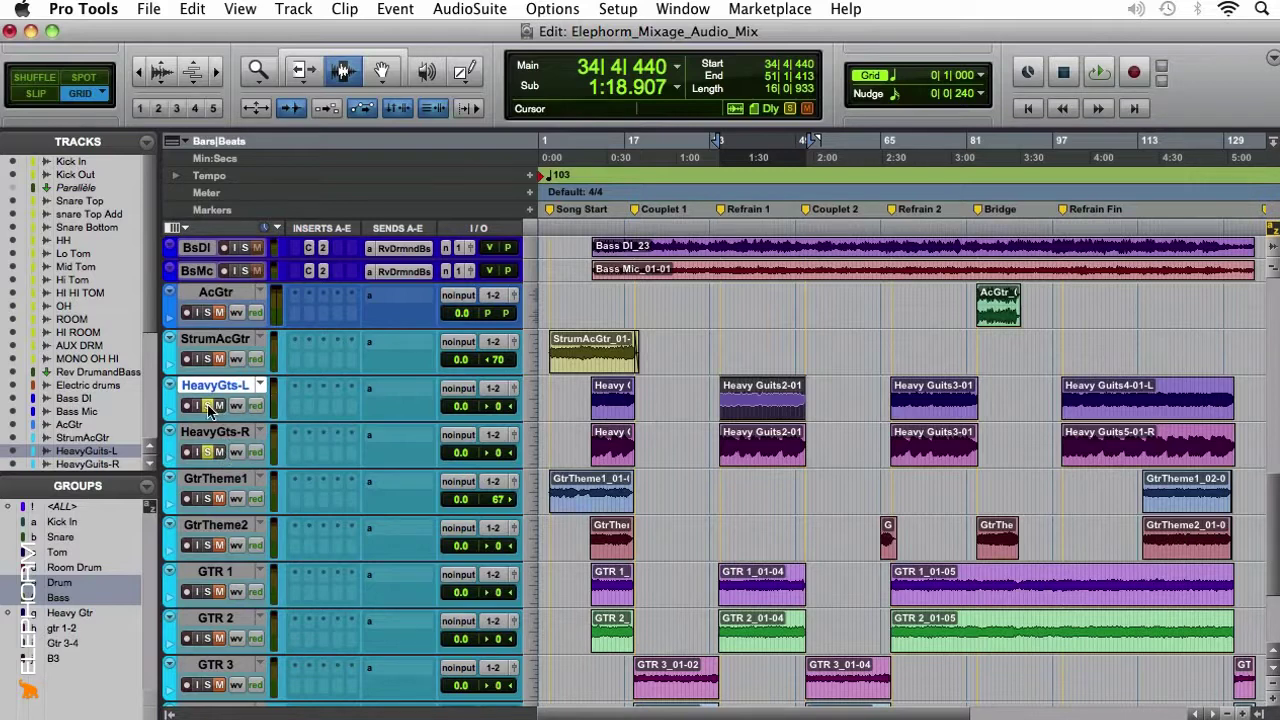
{"action": "key", "text": "space"}
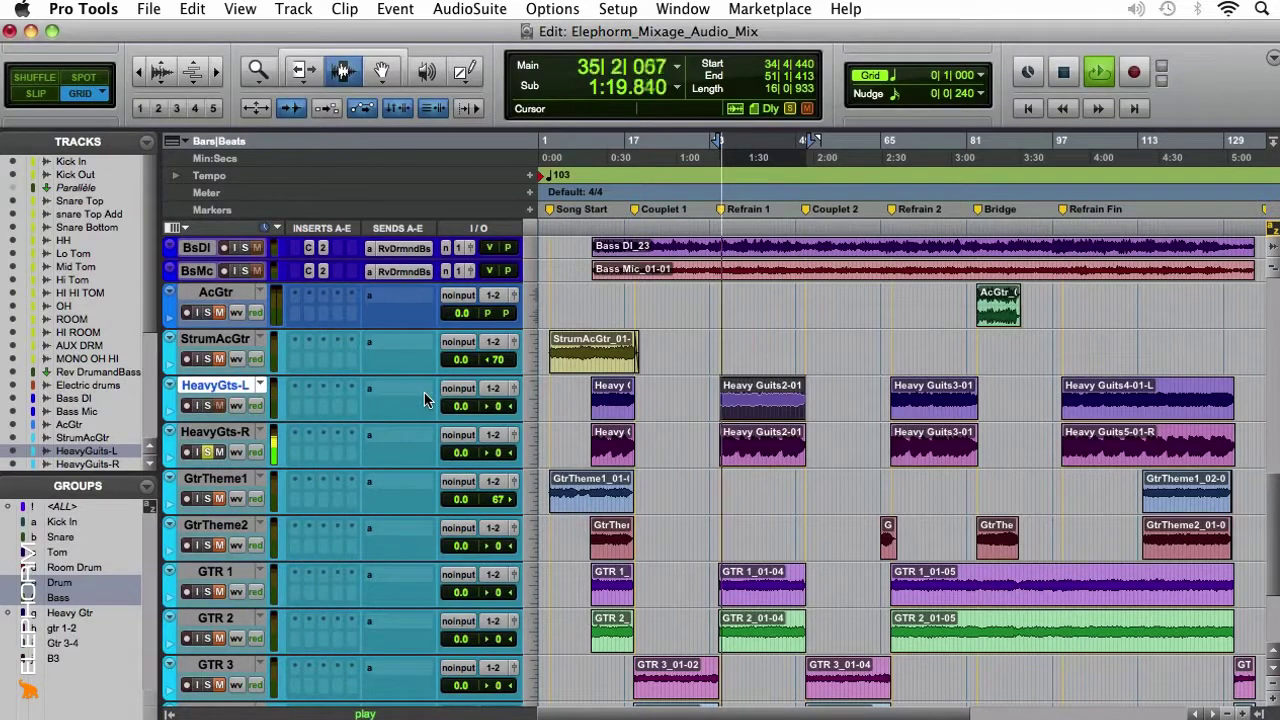
{"action": "key", "text": "space"}
{"action": "left_click", "coordinate": [208, 452]}
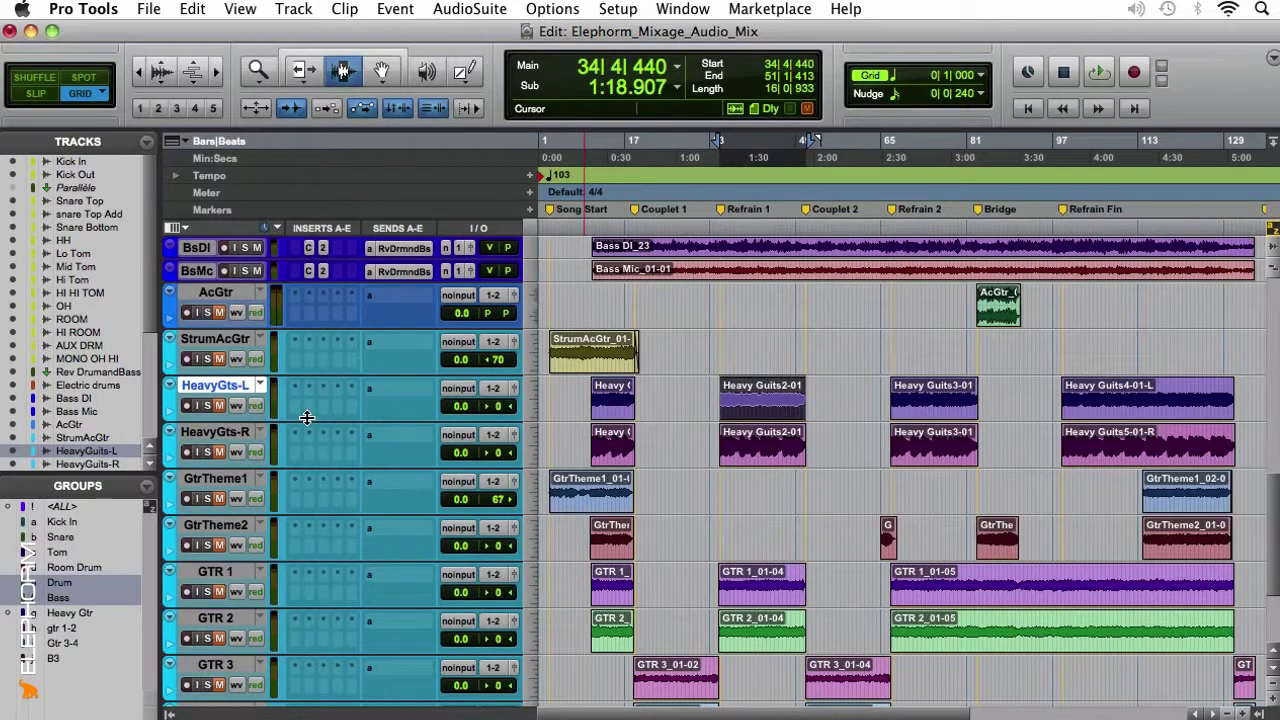
Select HeavyGts-L and HeavyGts-R and create one stereo Aux Input track directly below them.
{"action": "left_click", "coordinate": [211, 433]}
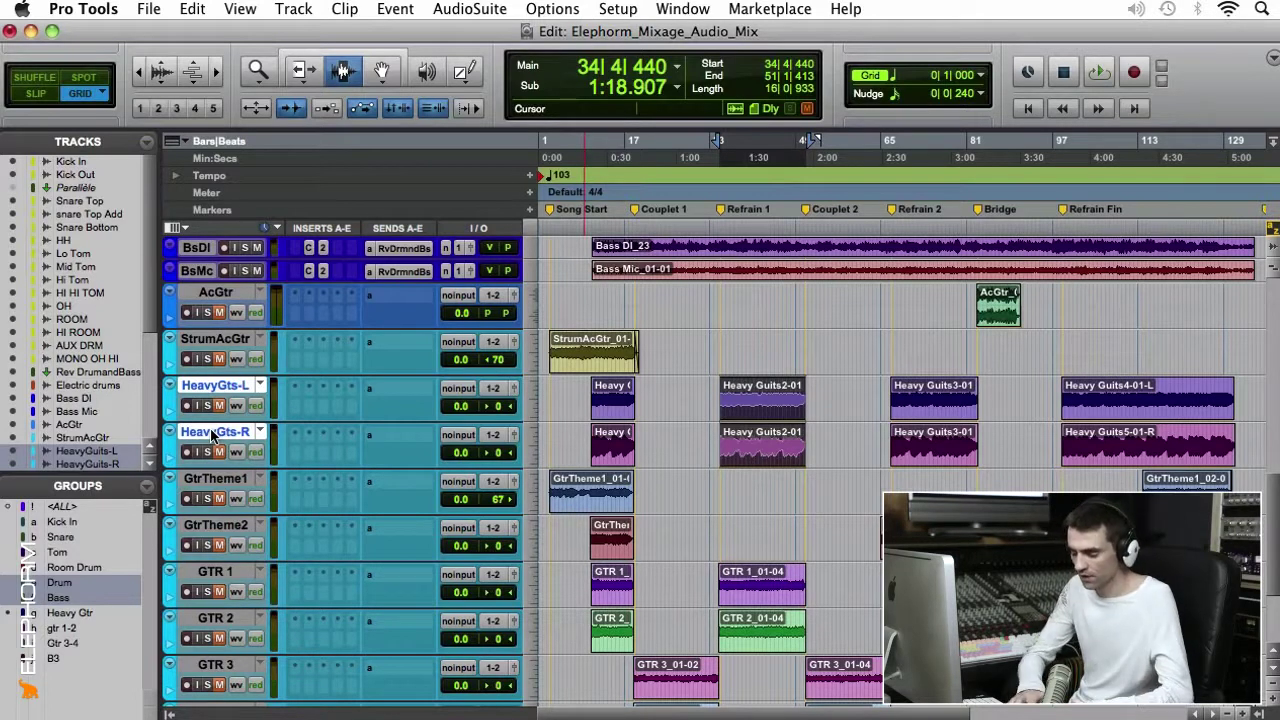
{"action": "key", "text": "super+shift+n"}
{"action": "key", "text": "super+Right"}
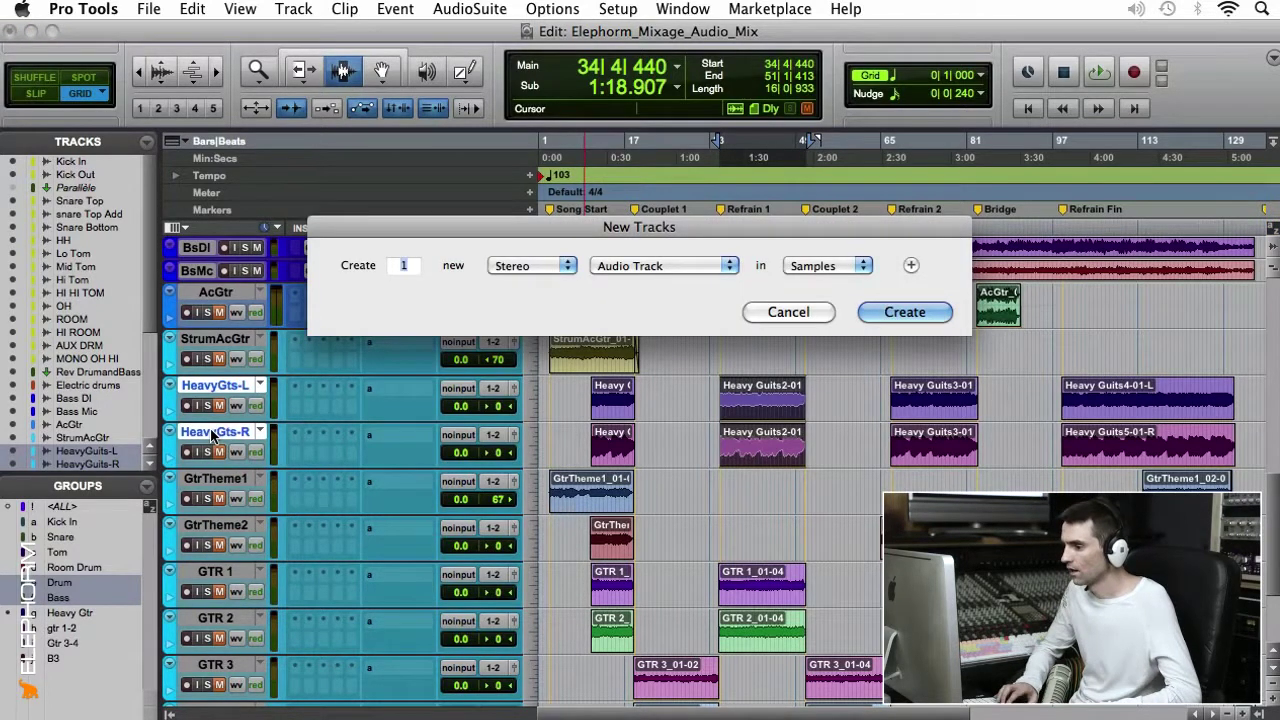
{"action": "key", "text": "super+Down"}
{"action": "key", "text": "Return"}
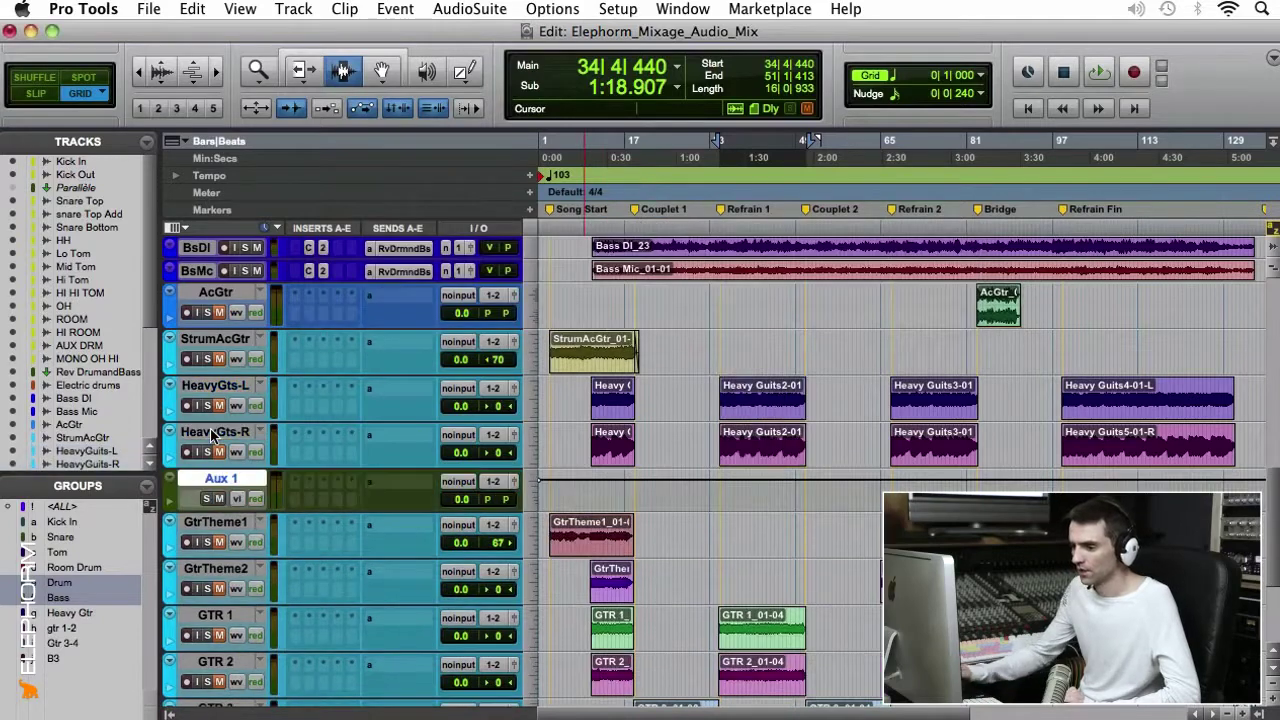
Rename the new aux track as SubM Heavy.
{"action": "double_click", "coordinate": [226, 481]}
{"action": "type", "text": "SubM"}
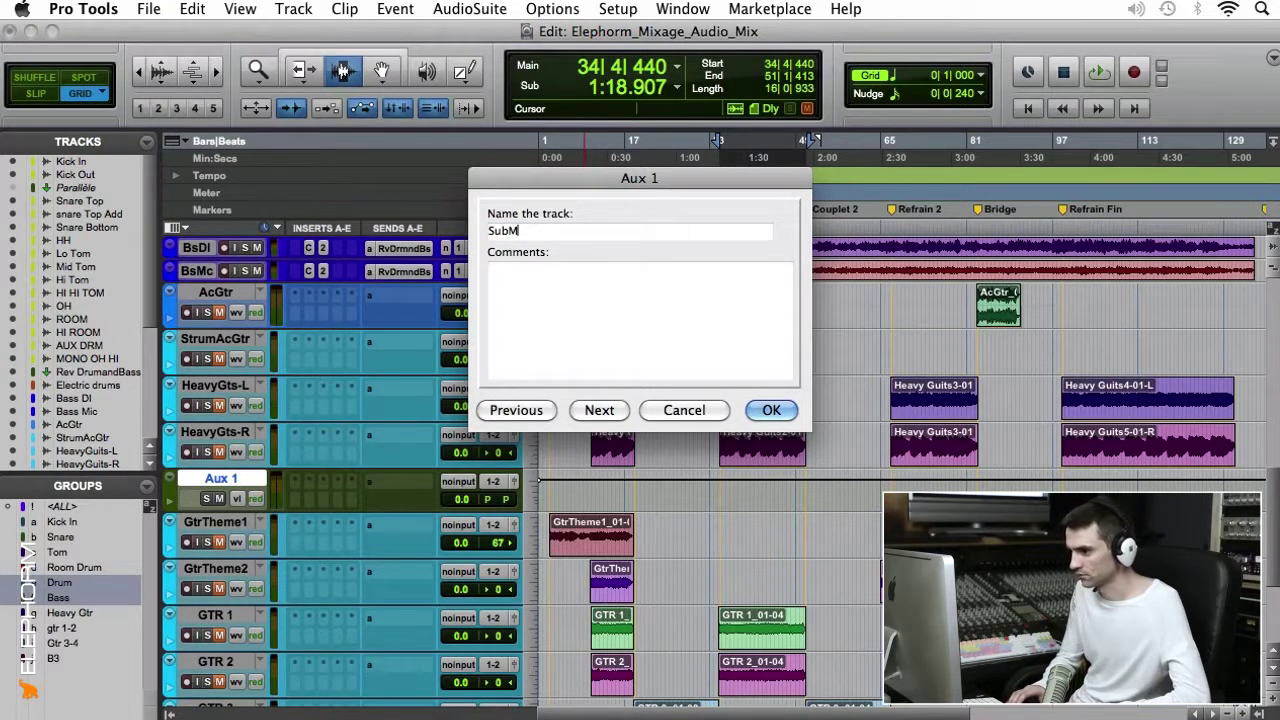
{"action": "type", "text": " Heavy"}
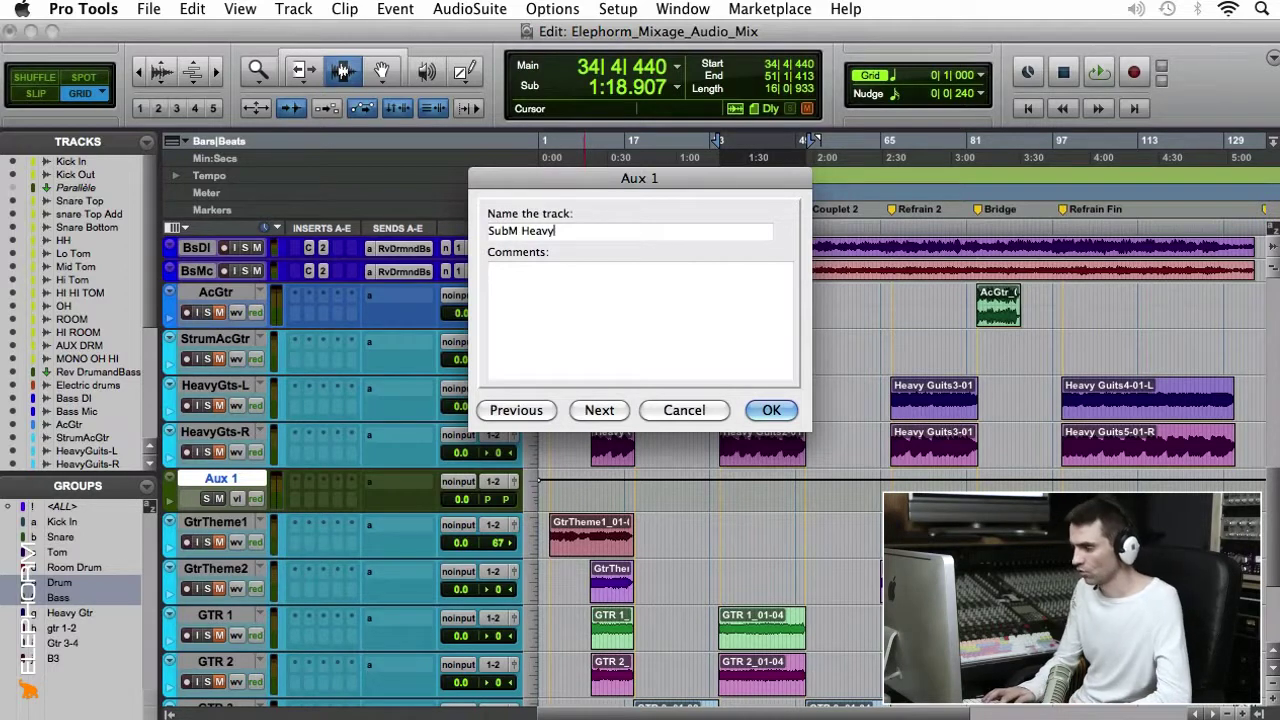
{"action": "key", "text": "Return"}
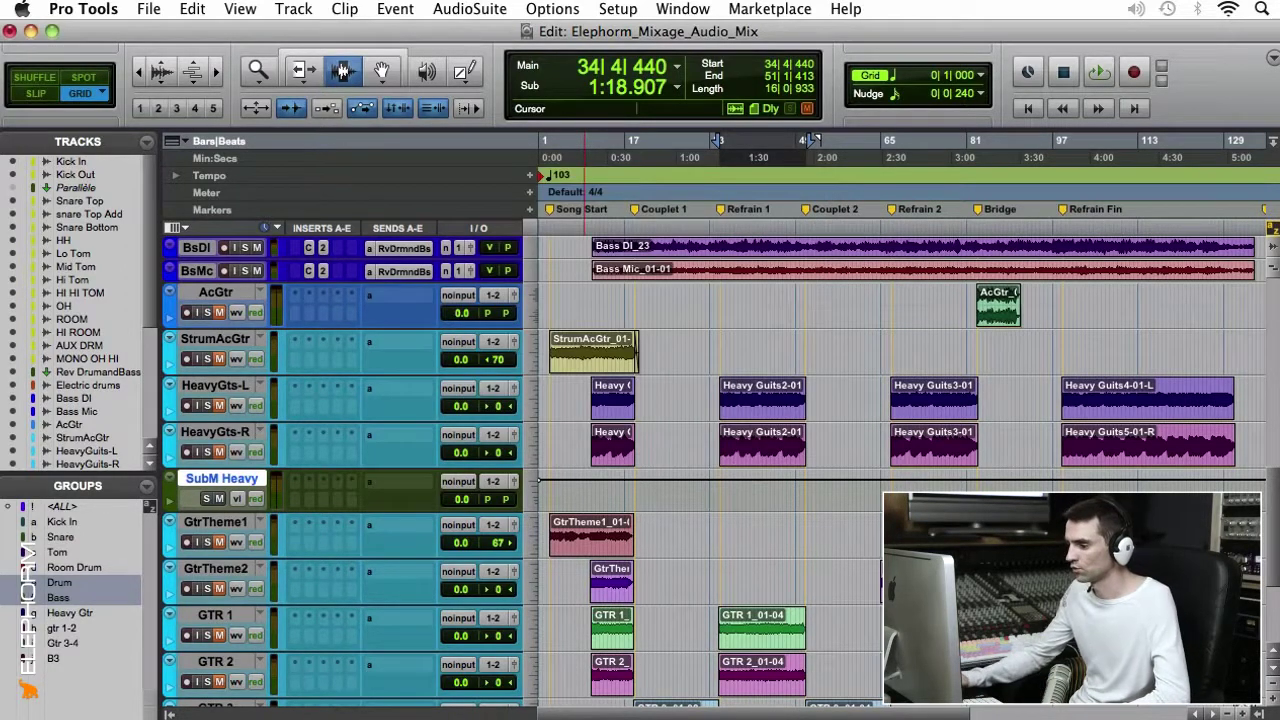
Select HeavyGts-L and HeavyGts-R and route both outputs to Bus 3-4 (Stereo) in the Mix window.
{"action": "left_click", "coordinate": [210, 388]}
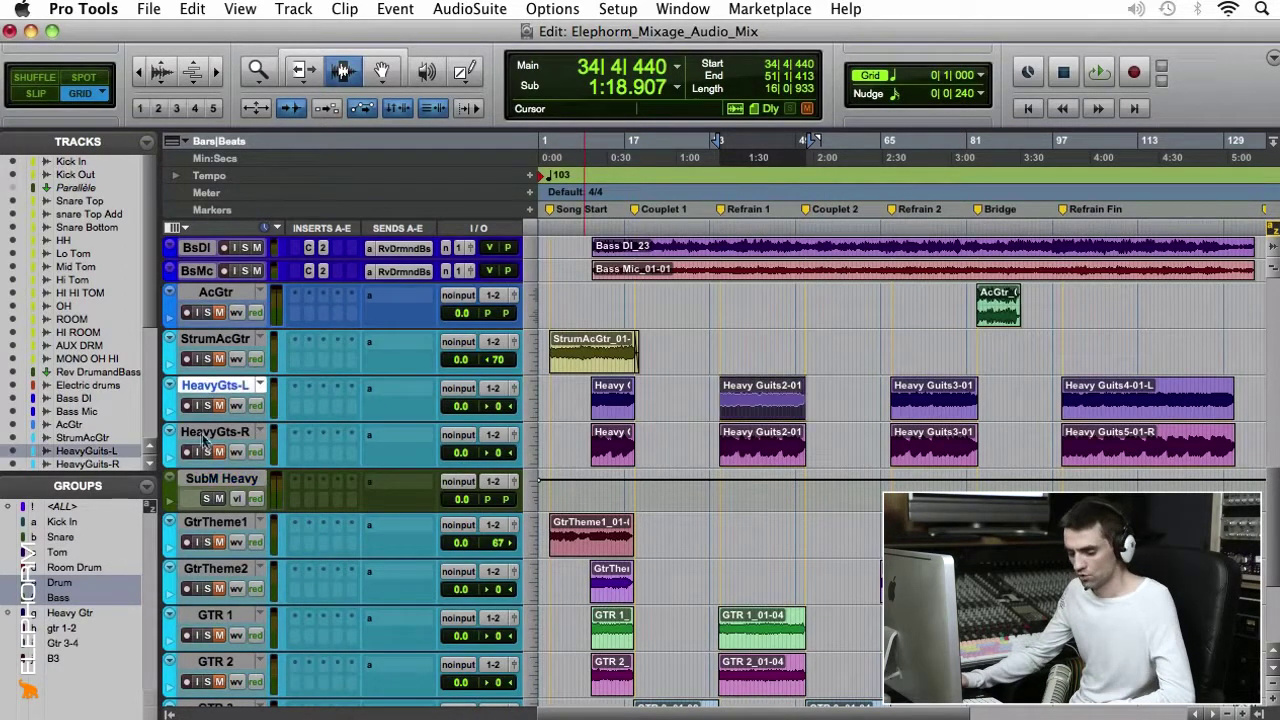
{"action": "left_click", "coordinate": [209, 432], "text": "shift"}
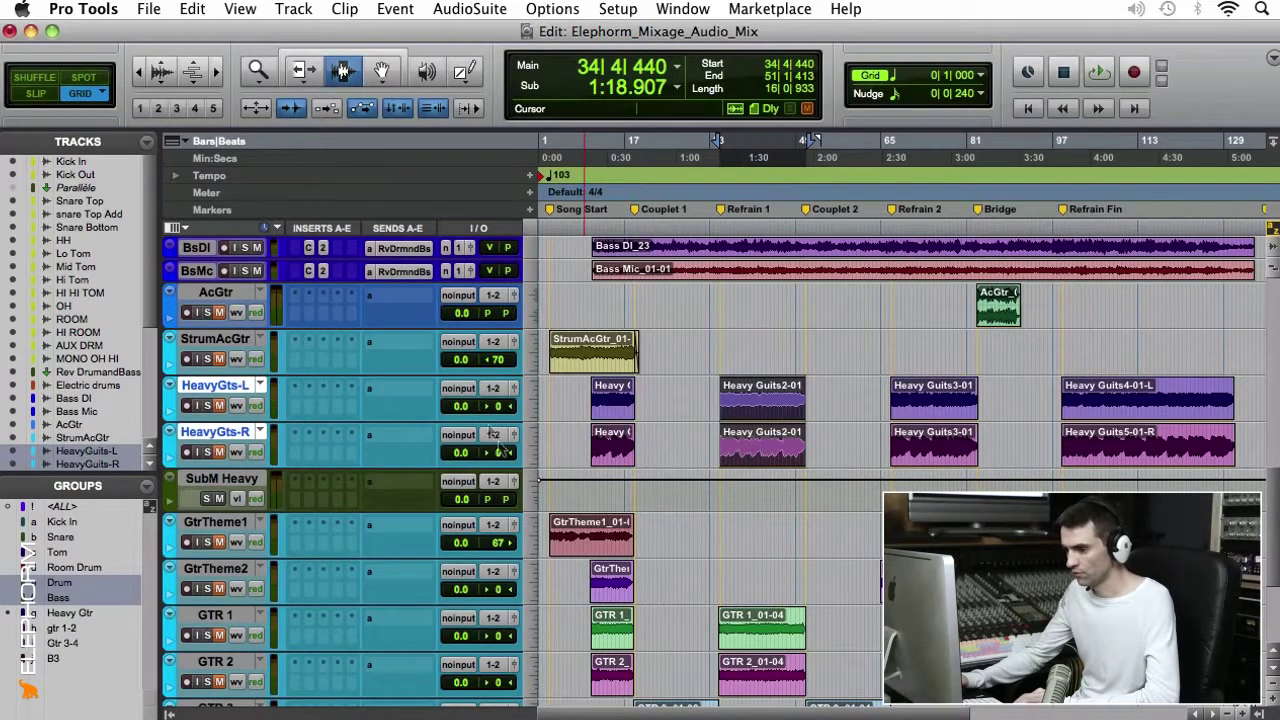
{"action": "key", "text": "super+equal"}
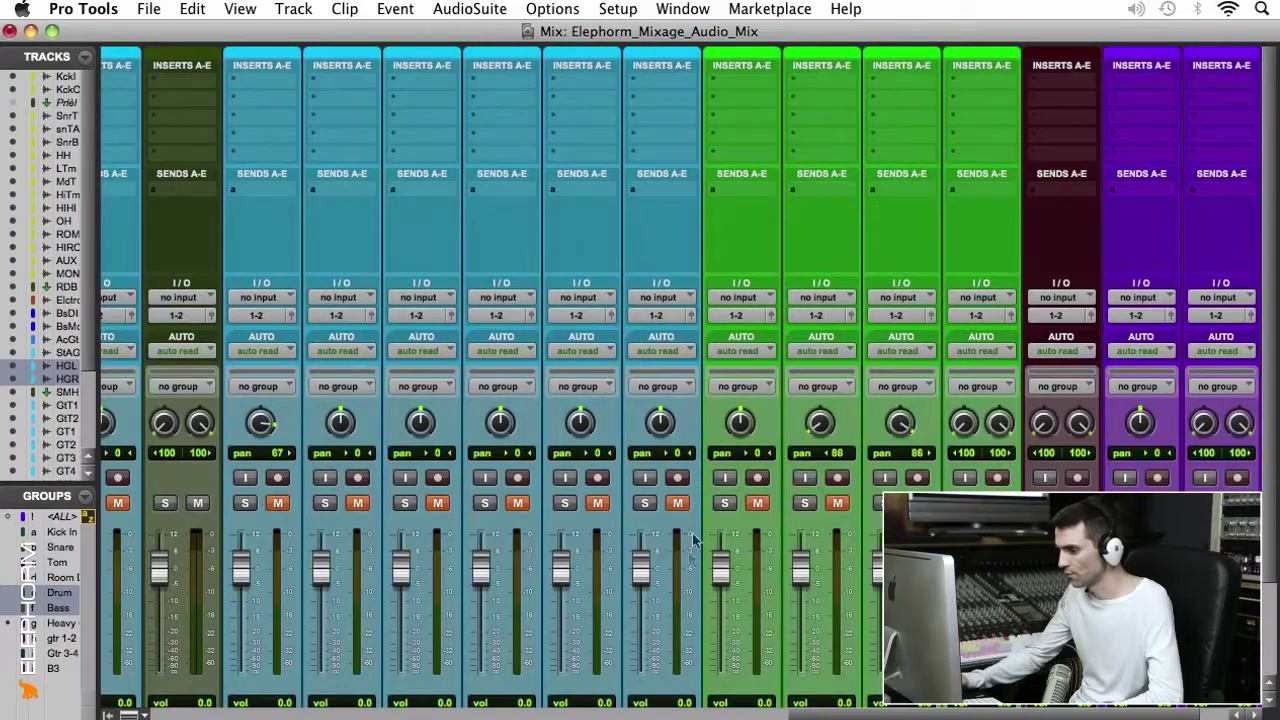
{"action": "scroll", "coordinate": [690, 565], "scroll_direction": "down", "scroll_amount": 3}
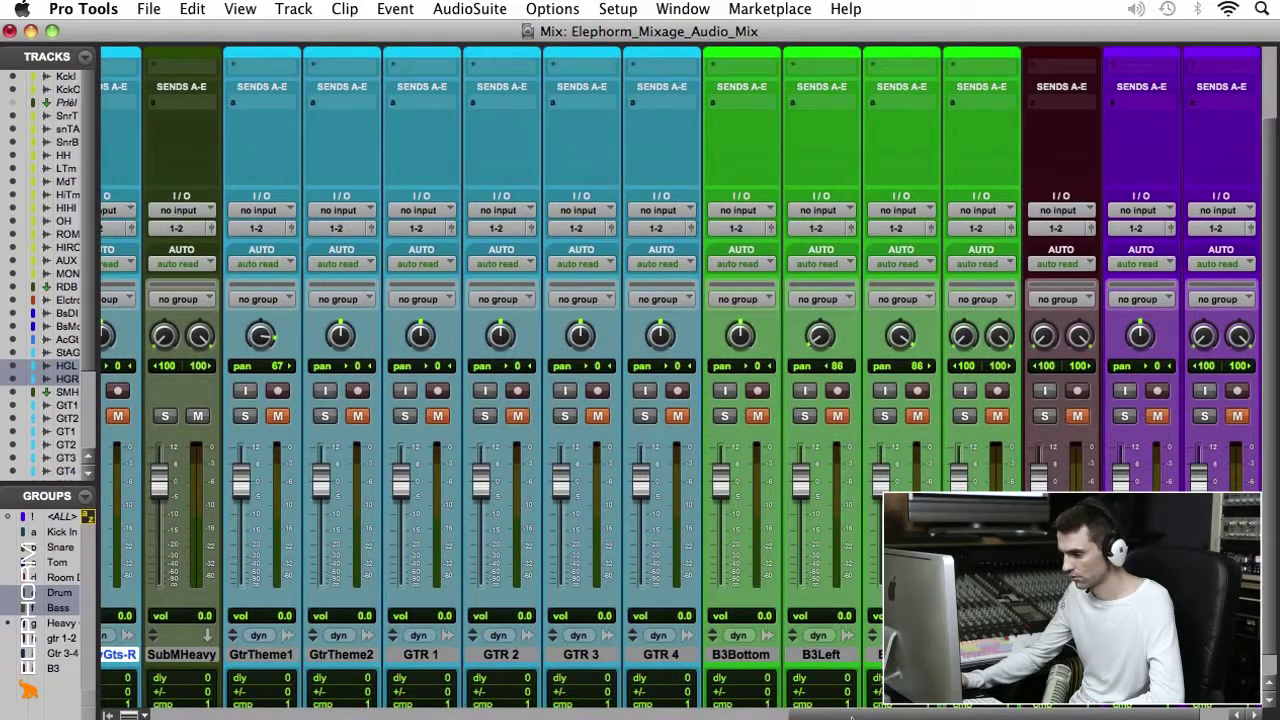
{"action": "left_click_drag", "start_coordinate": [795, 716], "coordinate": [657, 716]}
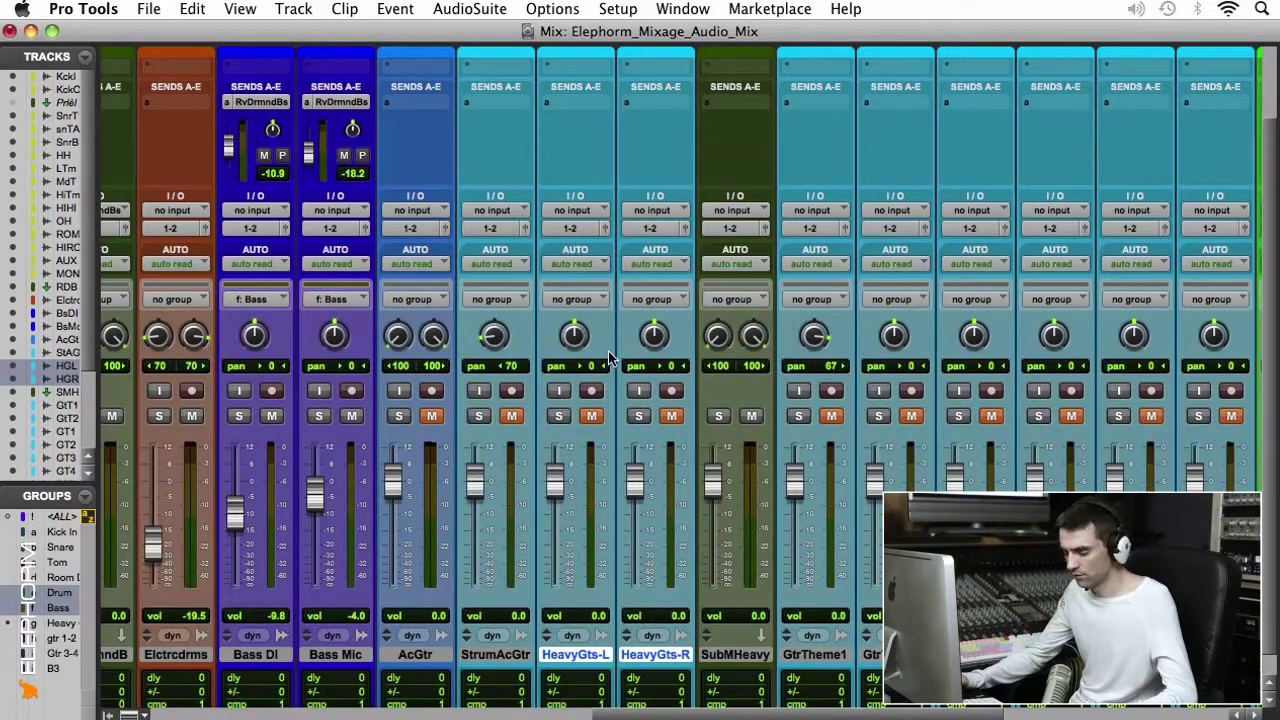
{"action": "left_click", "coordinate": [573, 230]}
{"action": "mouse_move", "coordinate": [590, 245]}
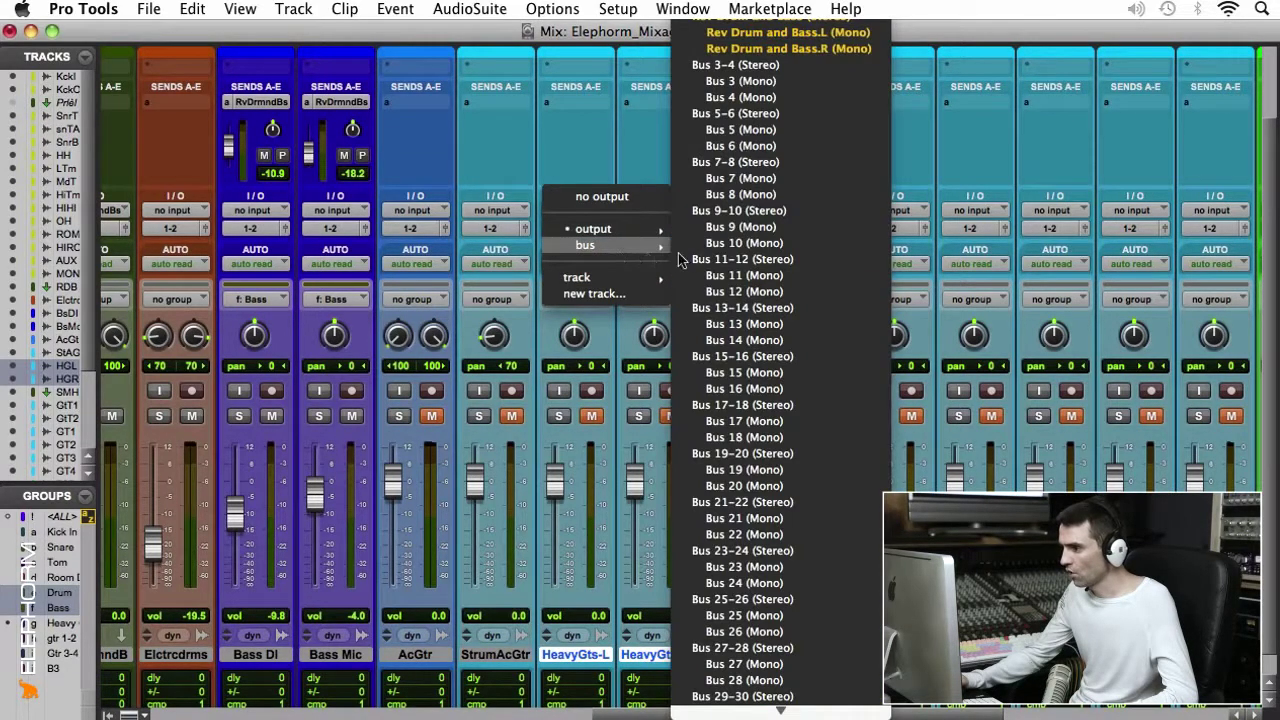
{"action": "left_click", "coordinate": [724, 65], "text": "alt+shift"}
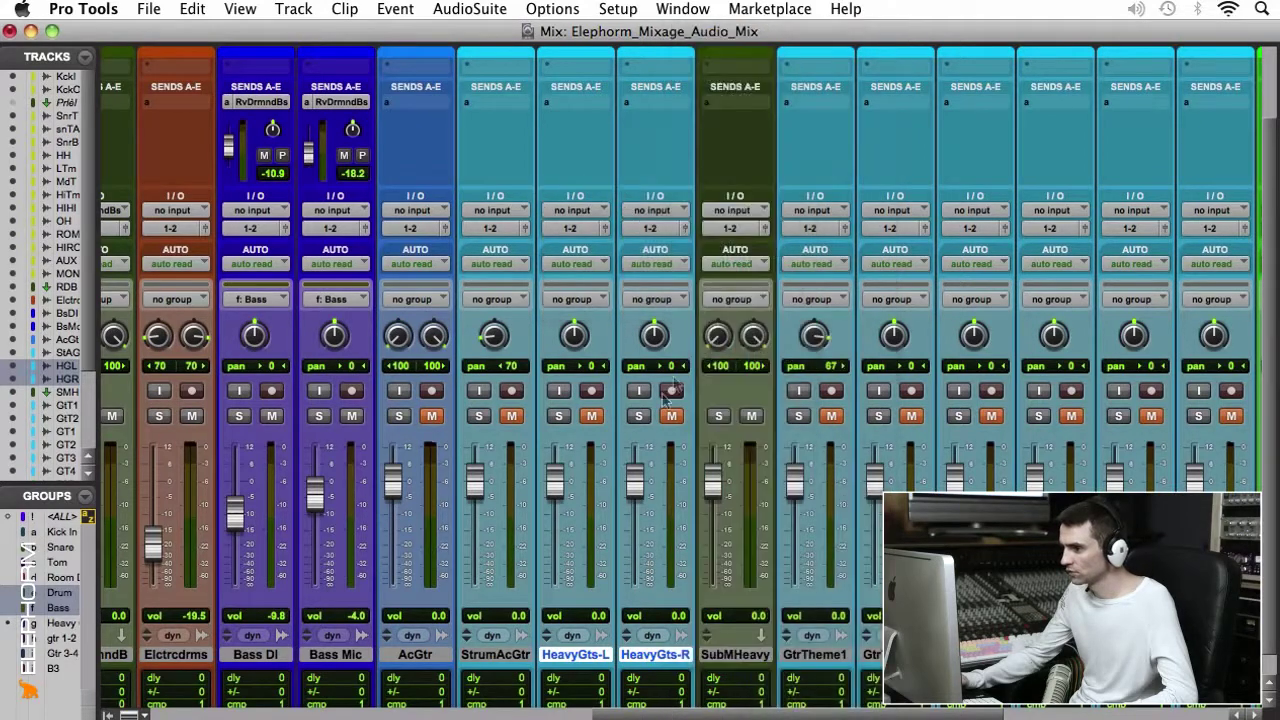
Set the input of the SubM Heavy aux track to Bus 3-4 (Stereo).
{"action": "left_click", "coordinate": [722, 212]}
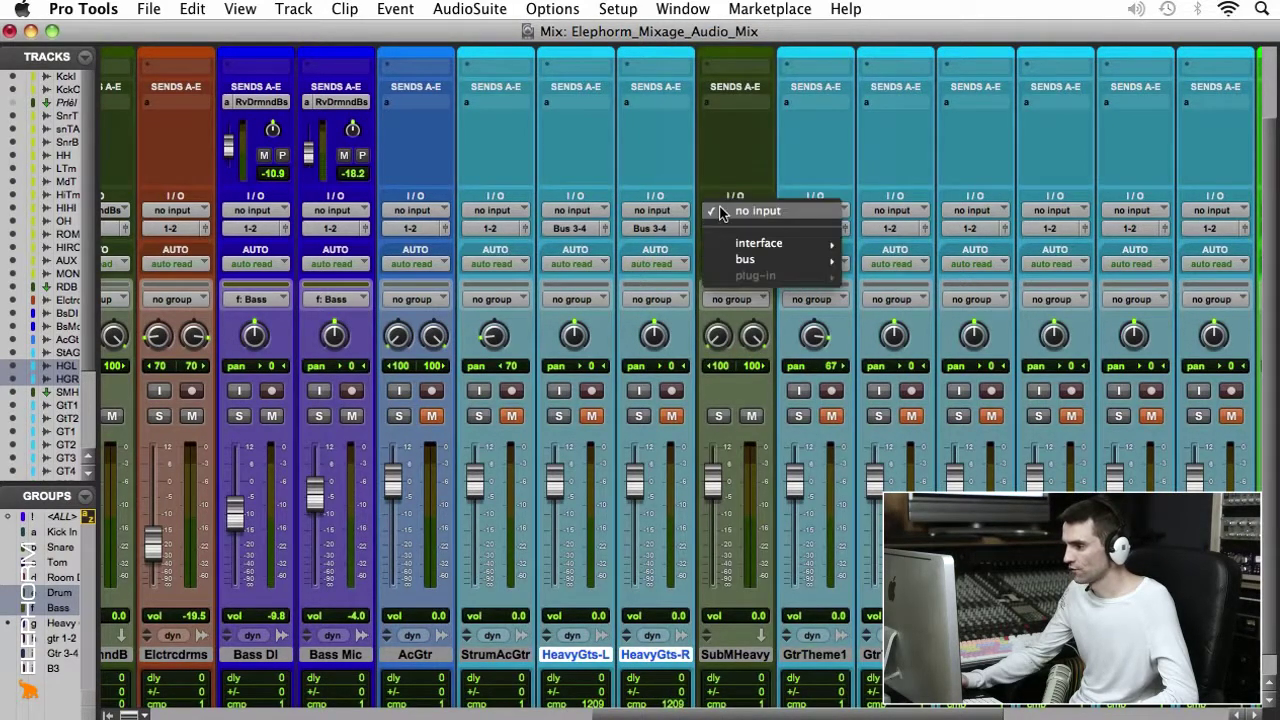
{"action": "mouse_move", "coordinate": [835, 263]}
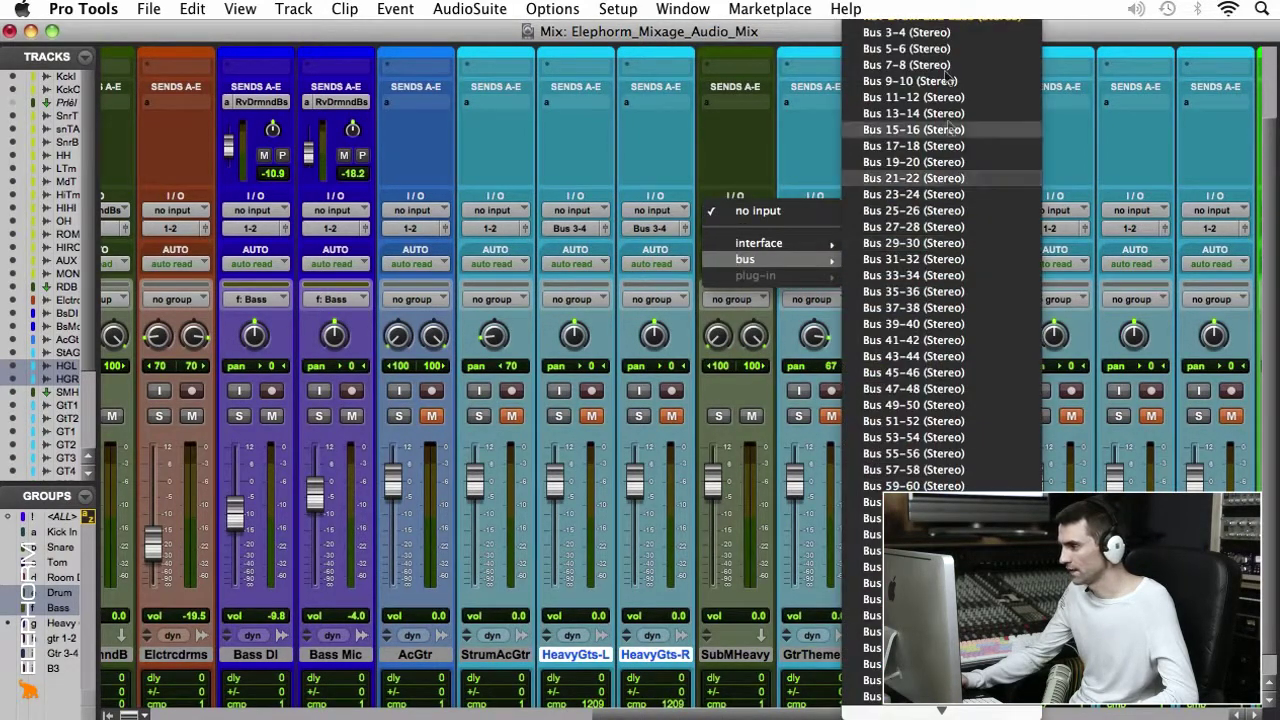
{"action": "left_click", "coordinate": [940, 33]}
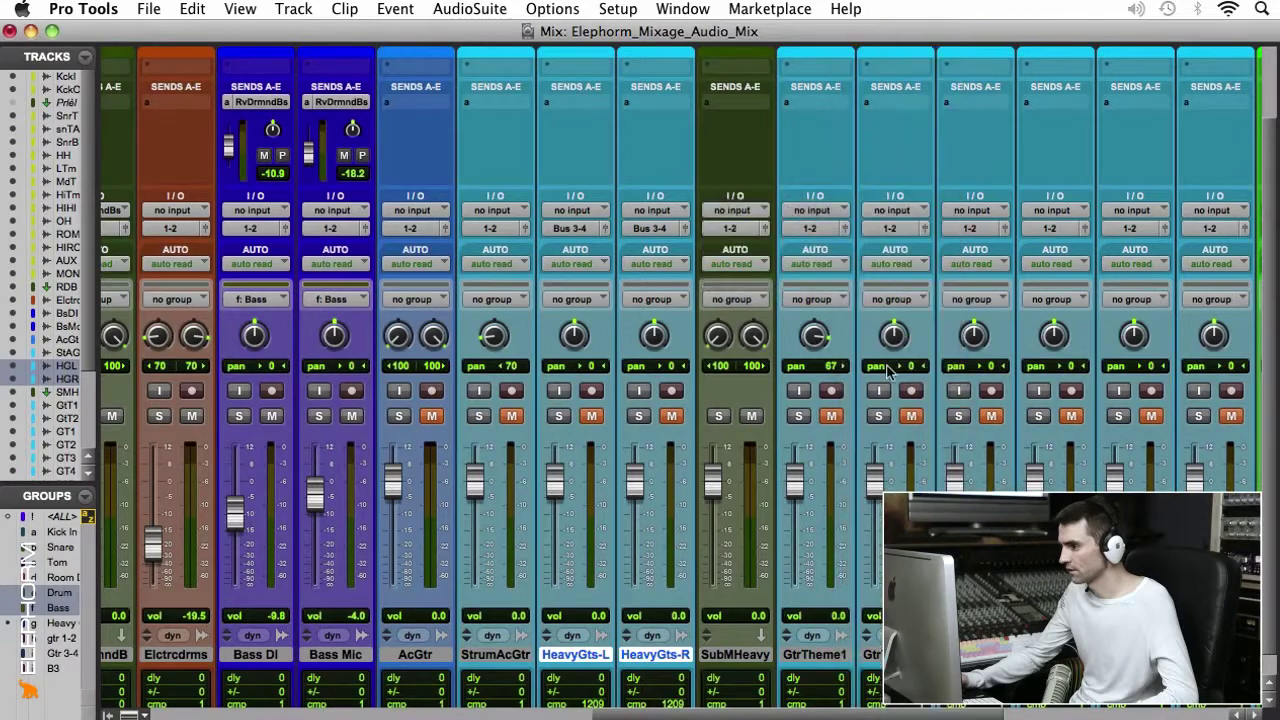
Rename Bus 3-4 as SubM Heavy from the HeavyGts-L output.
{"action": "right_click", "coordinate": [571, 228]}
{"action": "left_click", "coordinate": [592, 263]}
{"action": "type", "text": "SubM"}
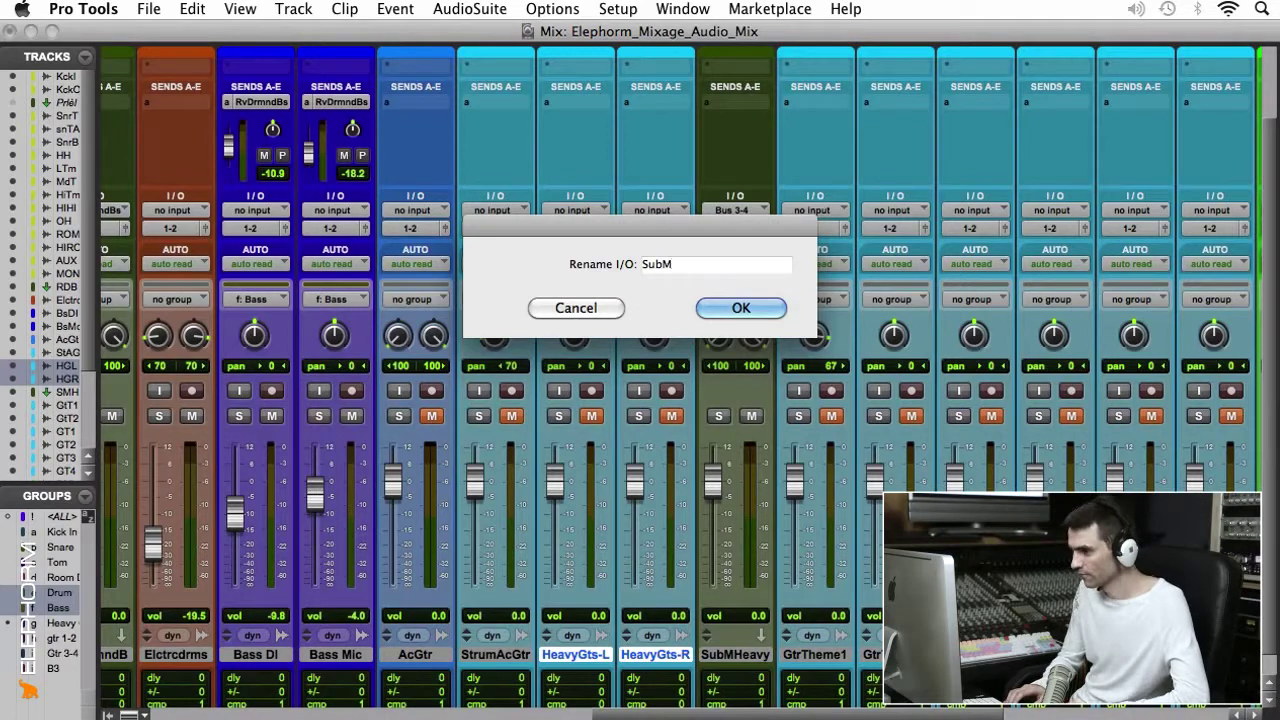
{"action": "type", "text": " Heavy"}
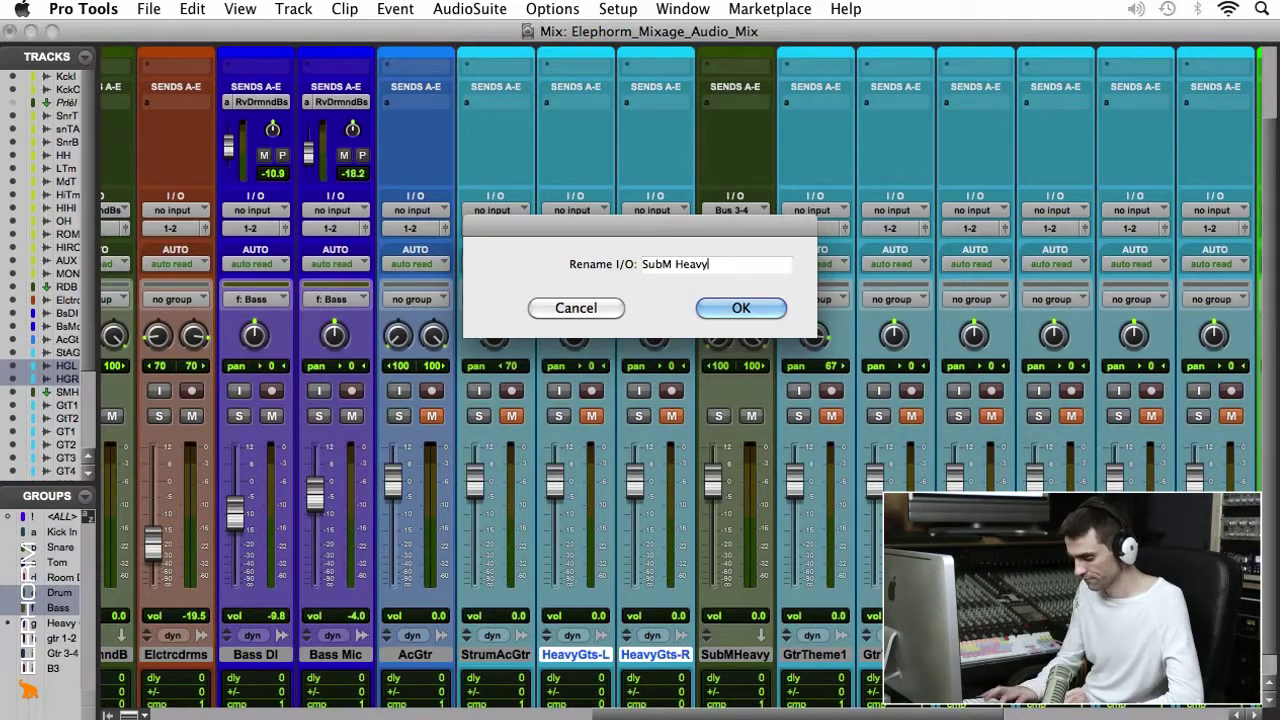
{"action": "key", "text": "Return"}
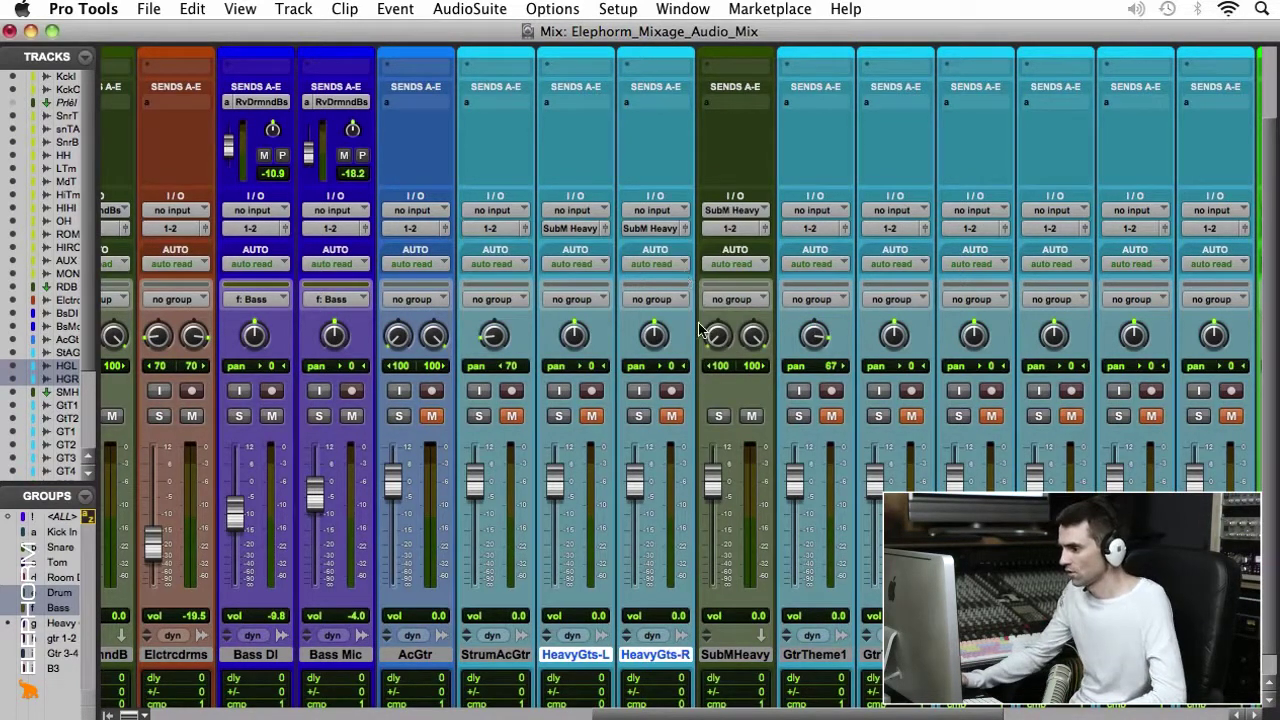
Unmute HeavyGts-L and HeavyGts-R, and mute the SubM Heavy aux during playback to check the routing.
{"action": "left_click", "coordinate": [592, 416]}
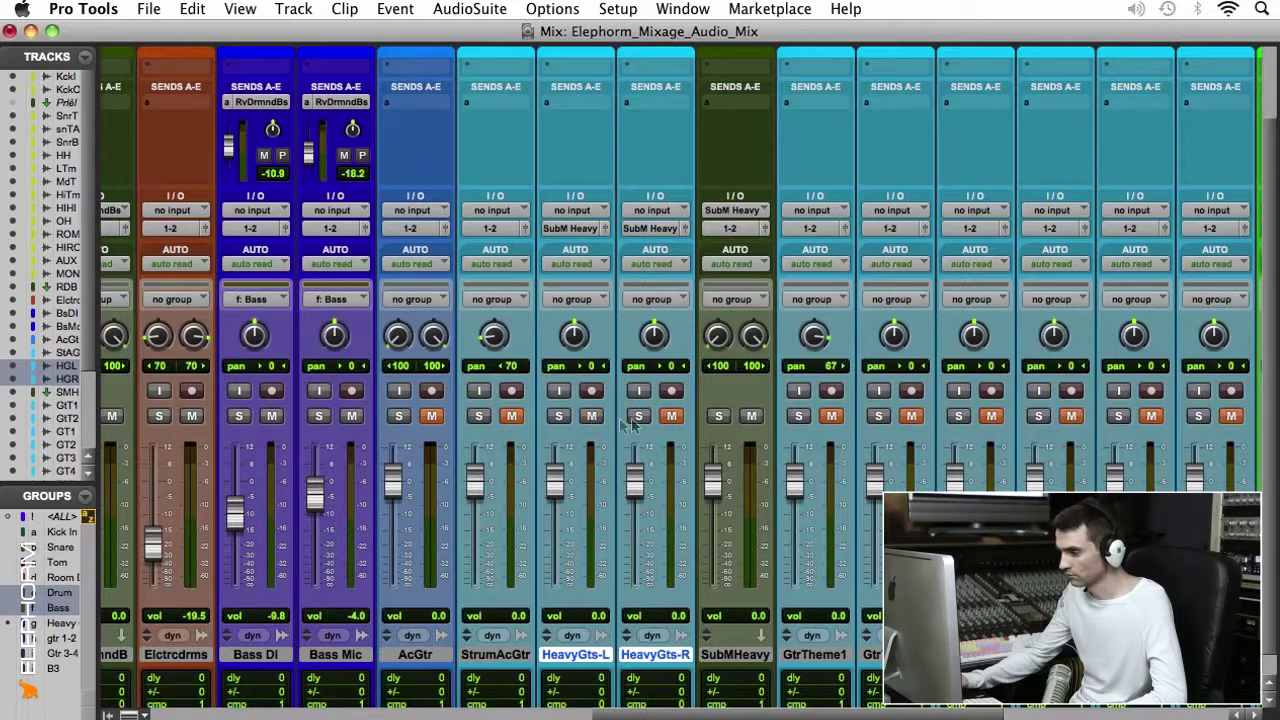
{"action": "left_click", "coordinate": [672, 416]}
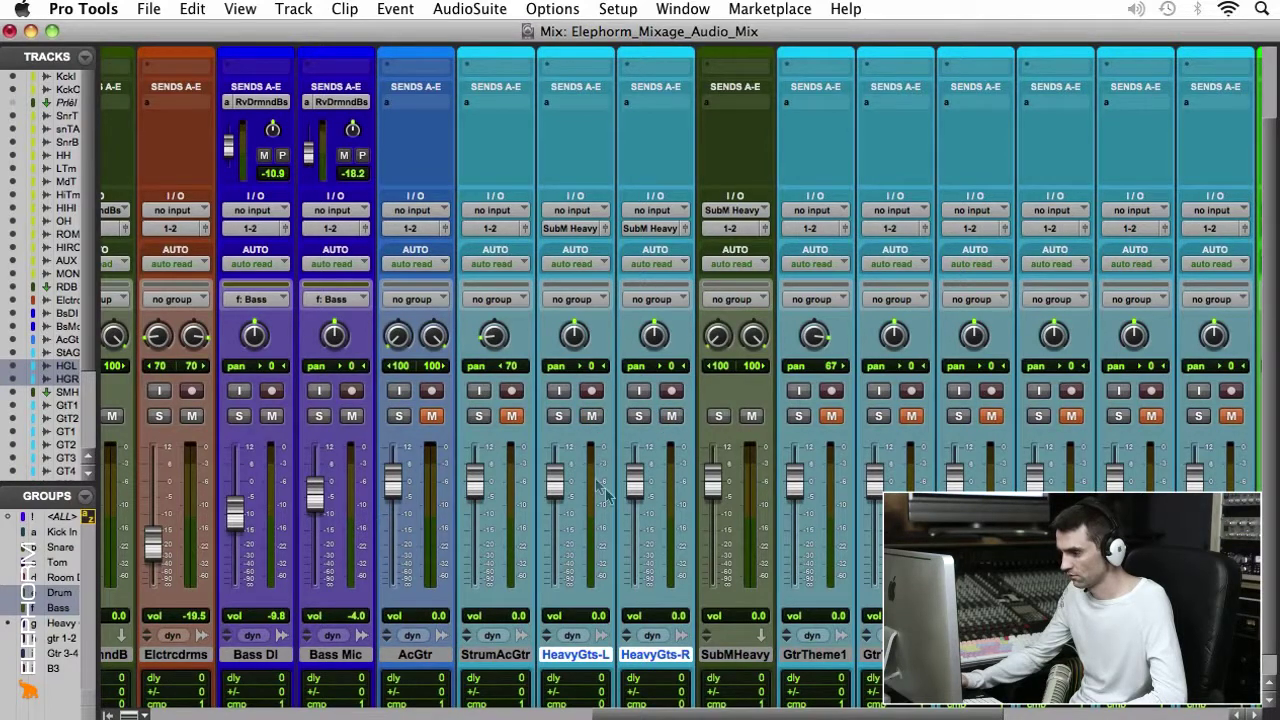
{"action": "left_click", "coordinate": [752, 416]}
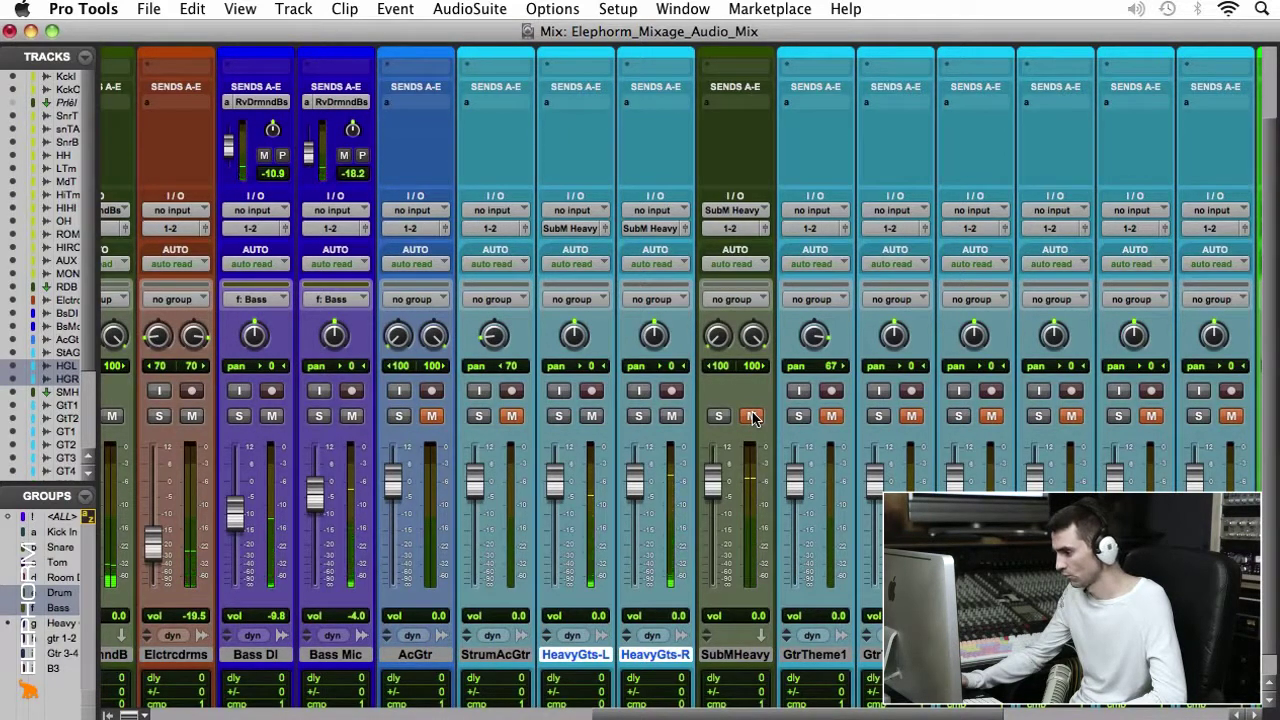
Solo HeavyGts-L and HeavyGts-R and review their routing in the Mix and Edit windows.
{"action": "left_click", "coordinate": [561, 418]}
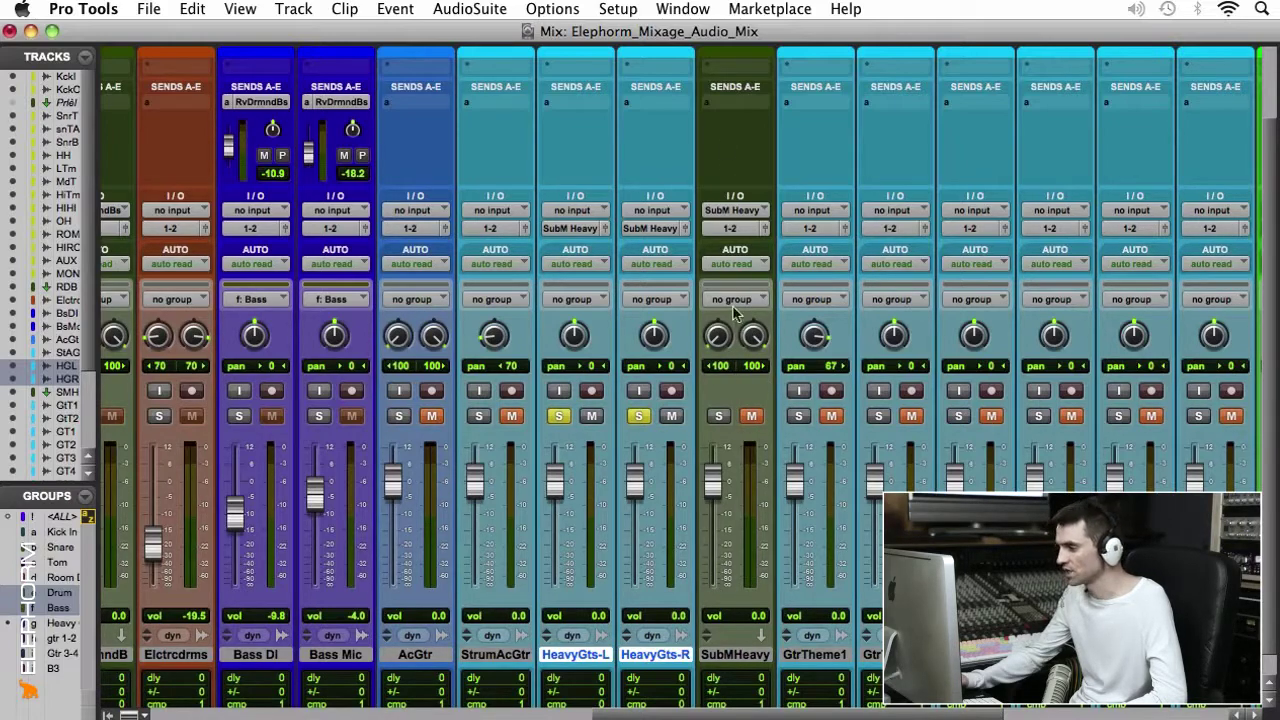
{"action": "scroll", "coordinate": [732, 307], "scroll_direction": "up", "scroll_amount": 2}
{"action": "scroll", "coordinate": [732, 310], "scroll_direction": "down", "scroll_amount": 3}
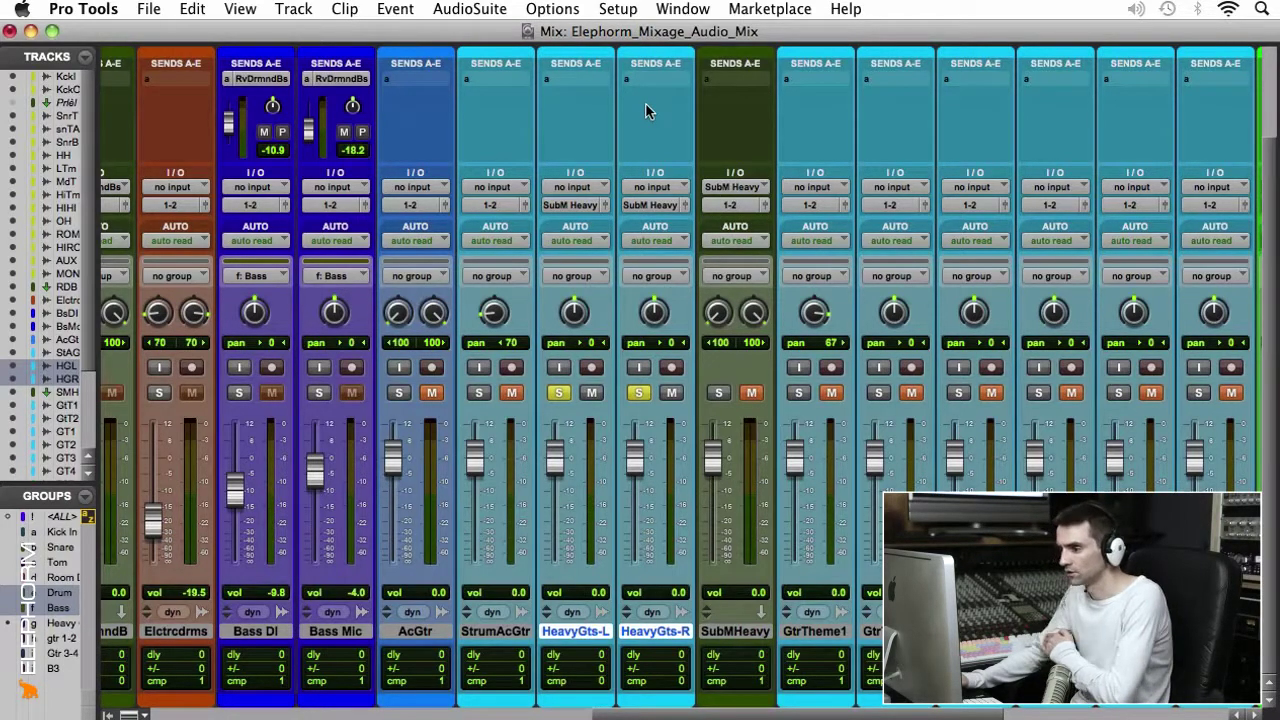
{"action": "key", "text": "super+equal"}
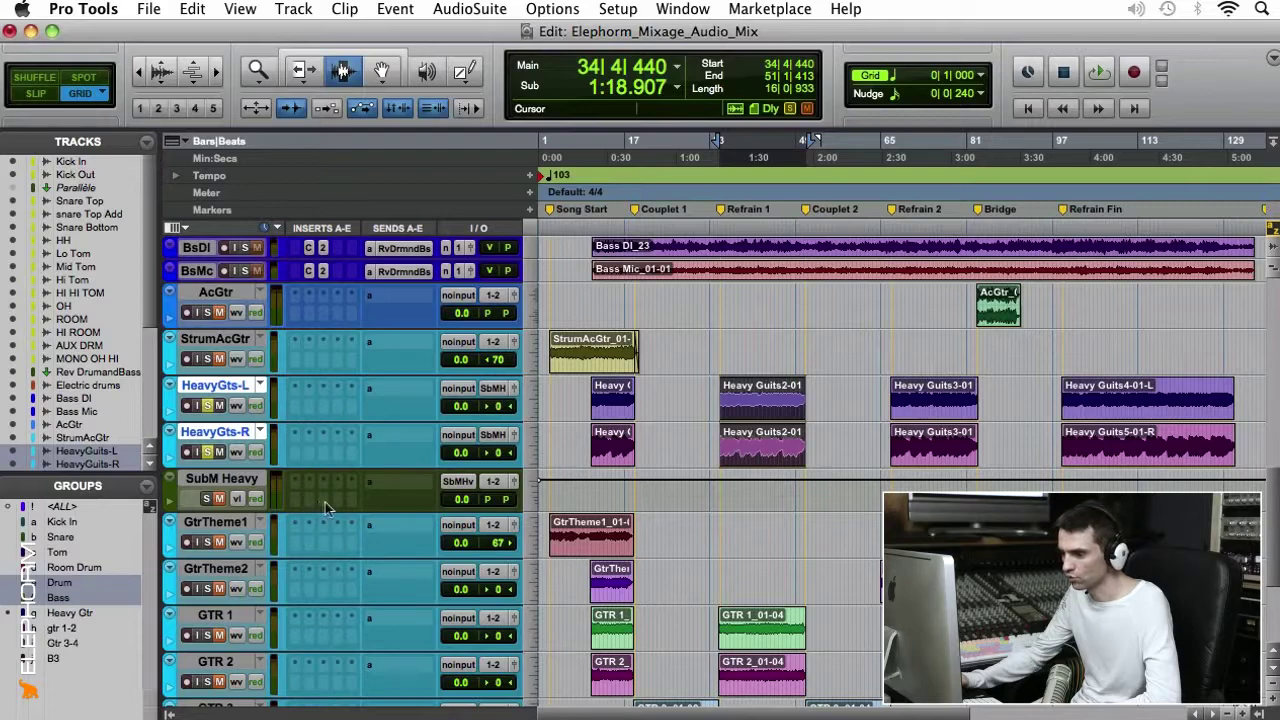
Lower the volume faders of HeavyGts-L and HeavyGts-R to -7.0 dB each in the Mix window.
{"action": "key", "text": "super+equal"}
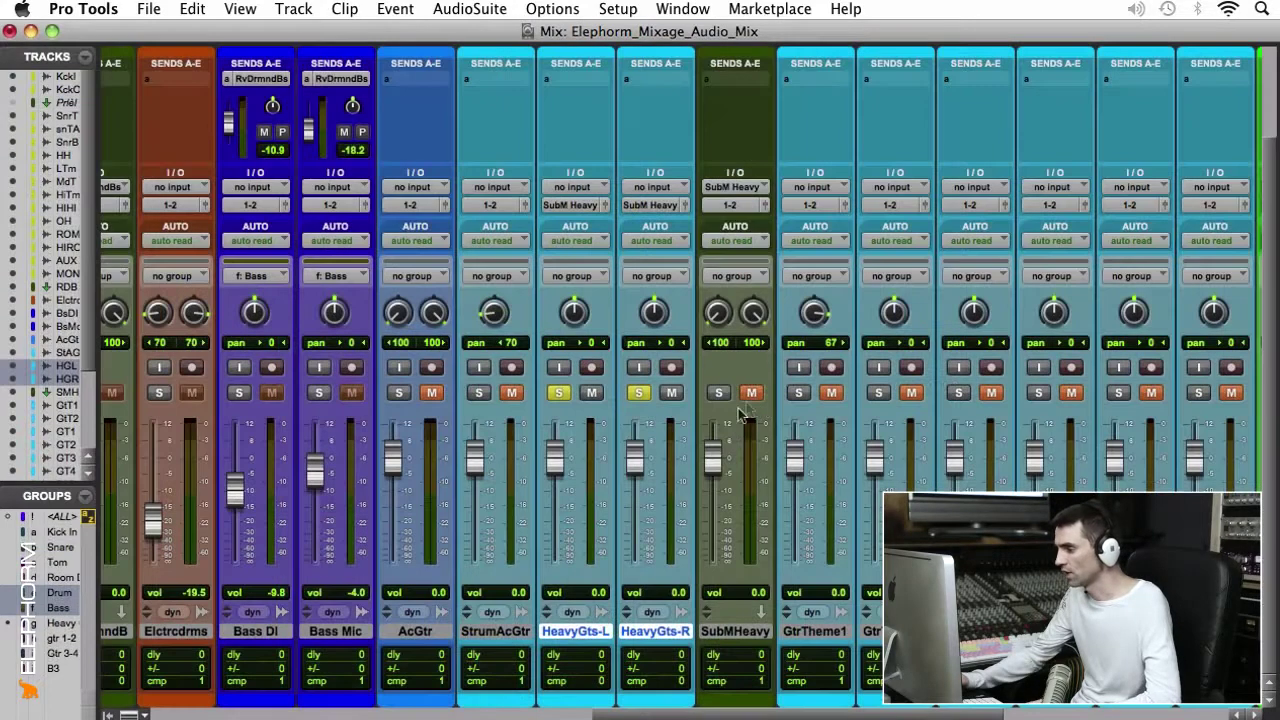
{"action": "left_click_drag", "start_coordinate": [557, 460], "coordinate": [556, 483]}
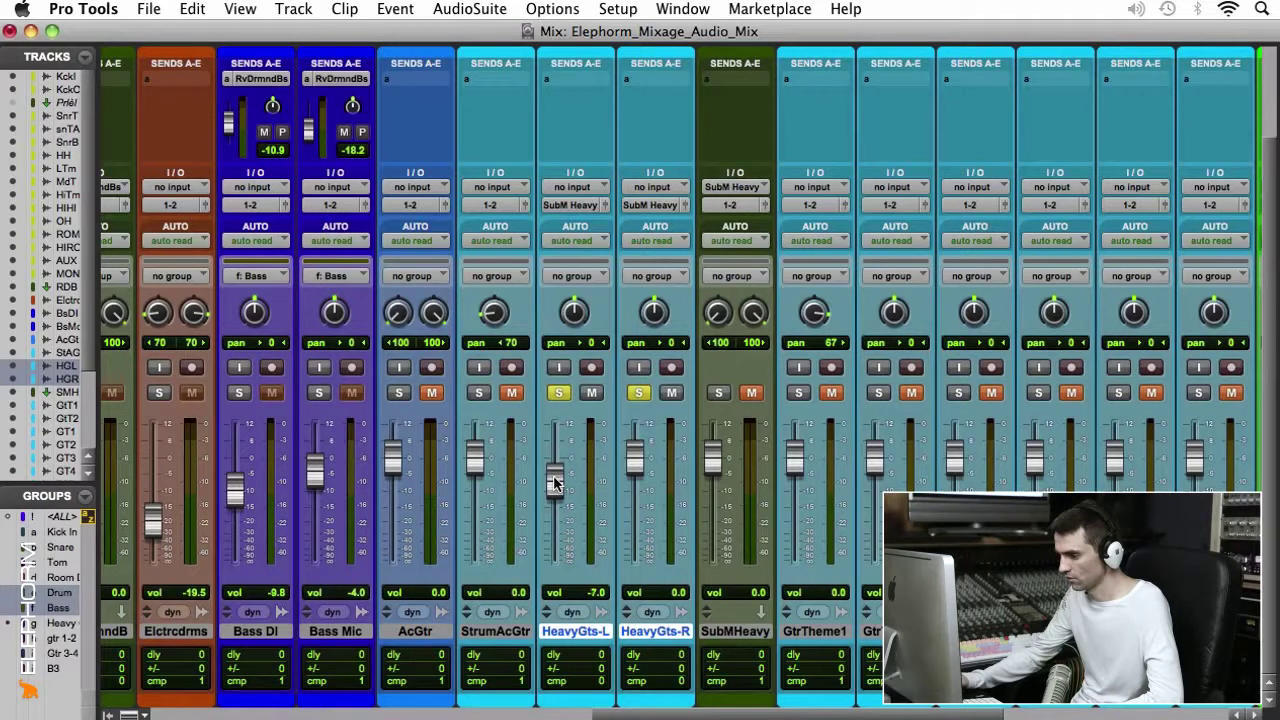
{"action": "left_click_drag", "start_coordinate": [629, 450], "coordinate": [623, 482]}
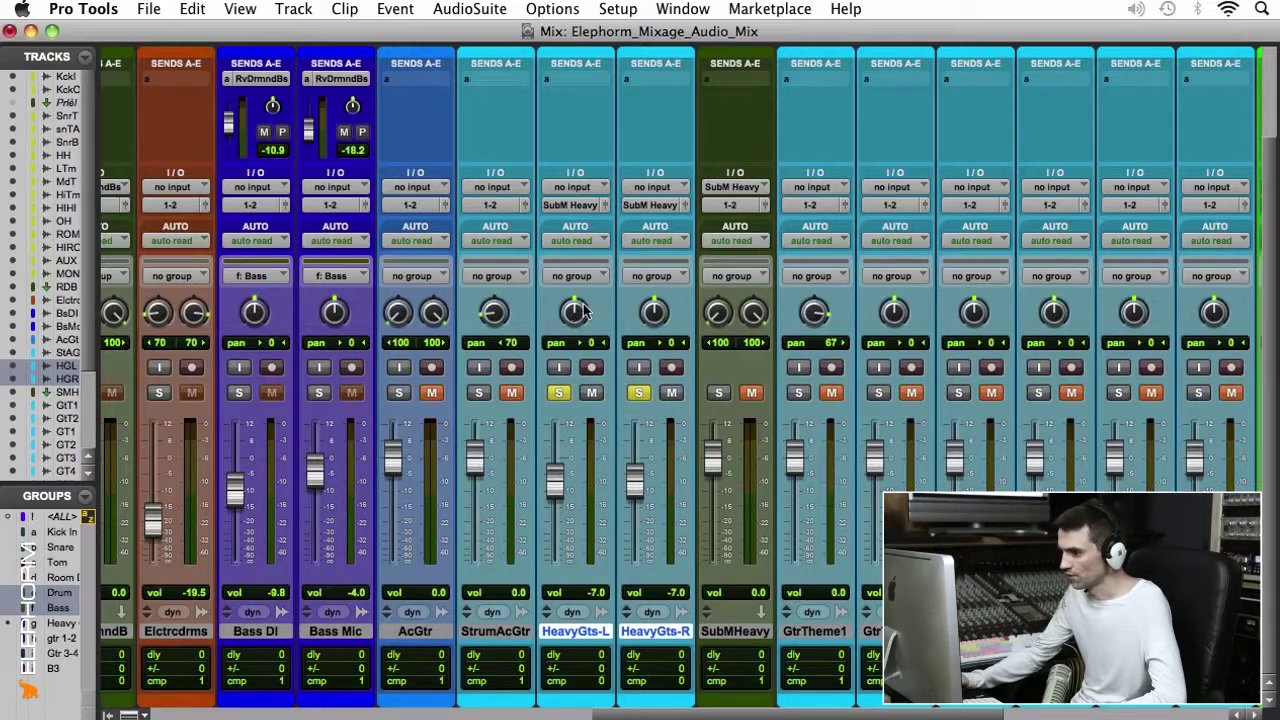
Pan HeavyGts-L to 79 left and HeavyGts-R to 79 right, and unmute the SubM Heavy aux.
{"action": "left_click_drag", "start_coordinate": [577, 316], "coordinate": [575, 371]}
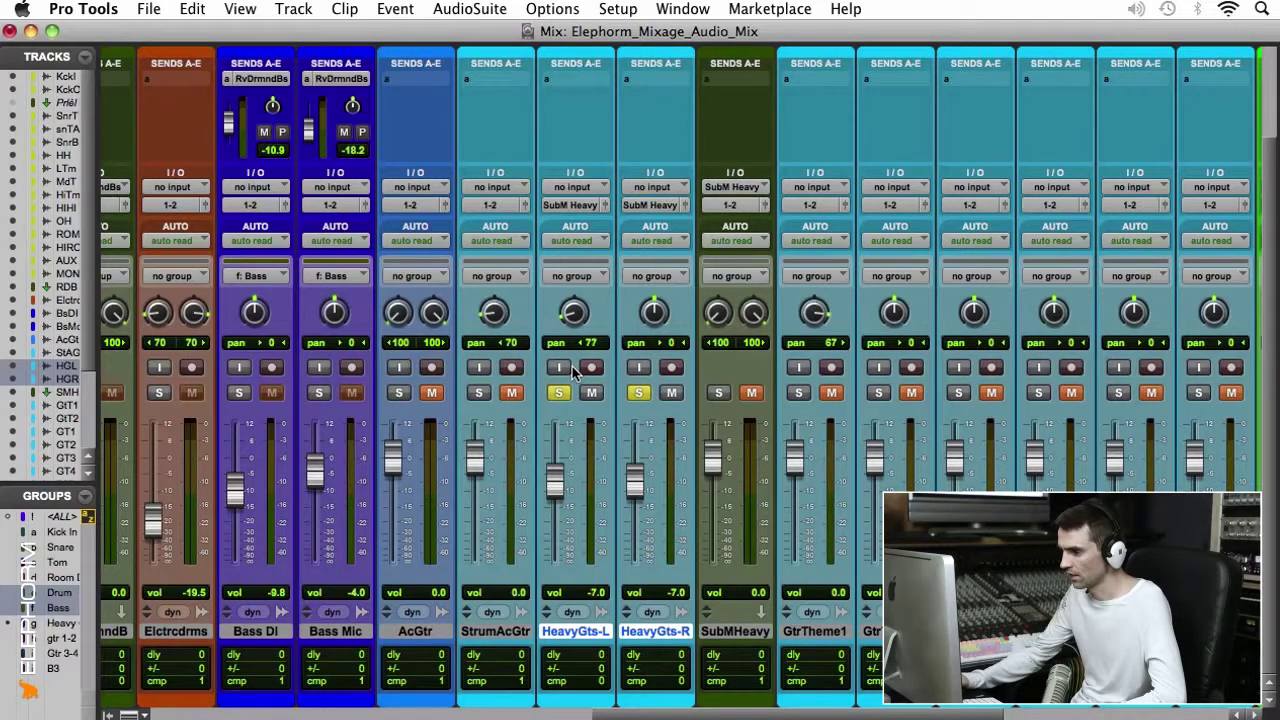
{"action": "left_click_drag", "start_coordinate": [652, 316], "coordinate": [652, 252]}
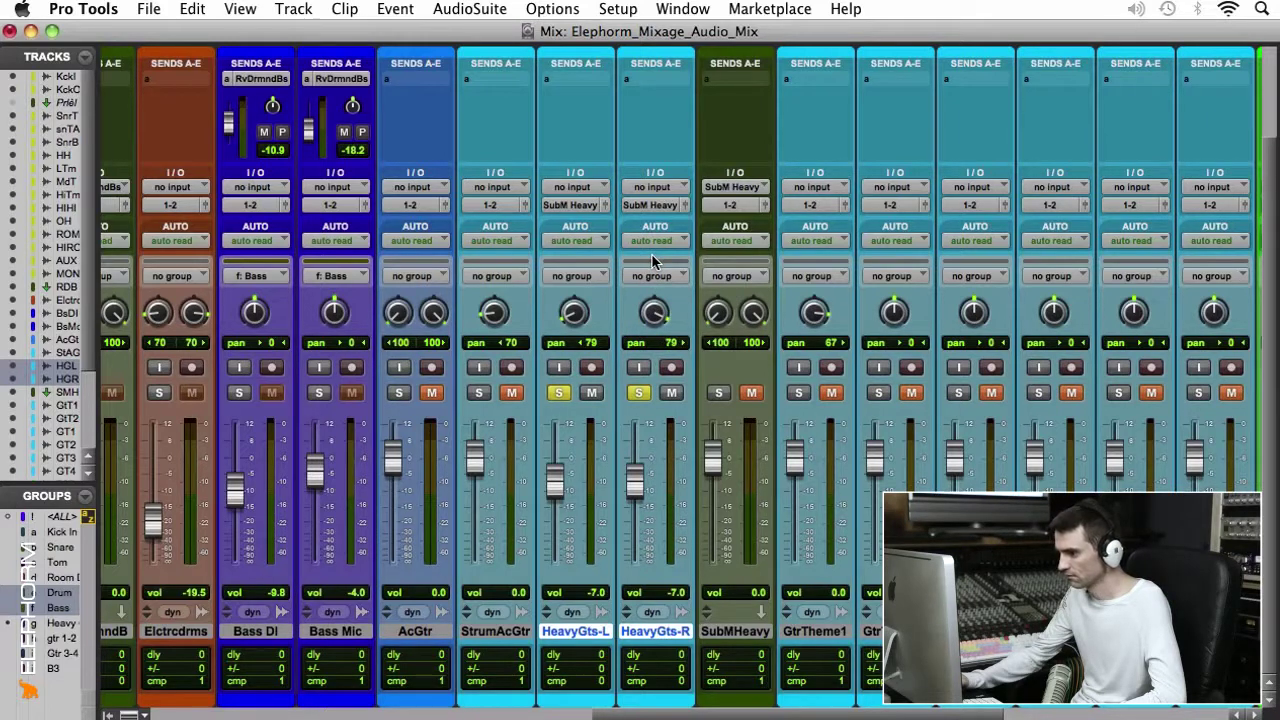
{"action": "left_click", "coordinate": [751, 393]}
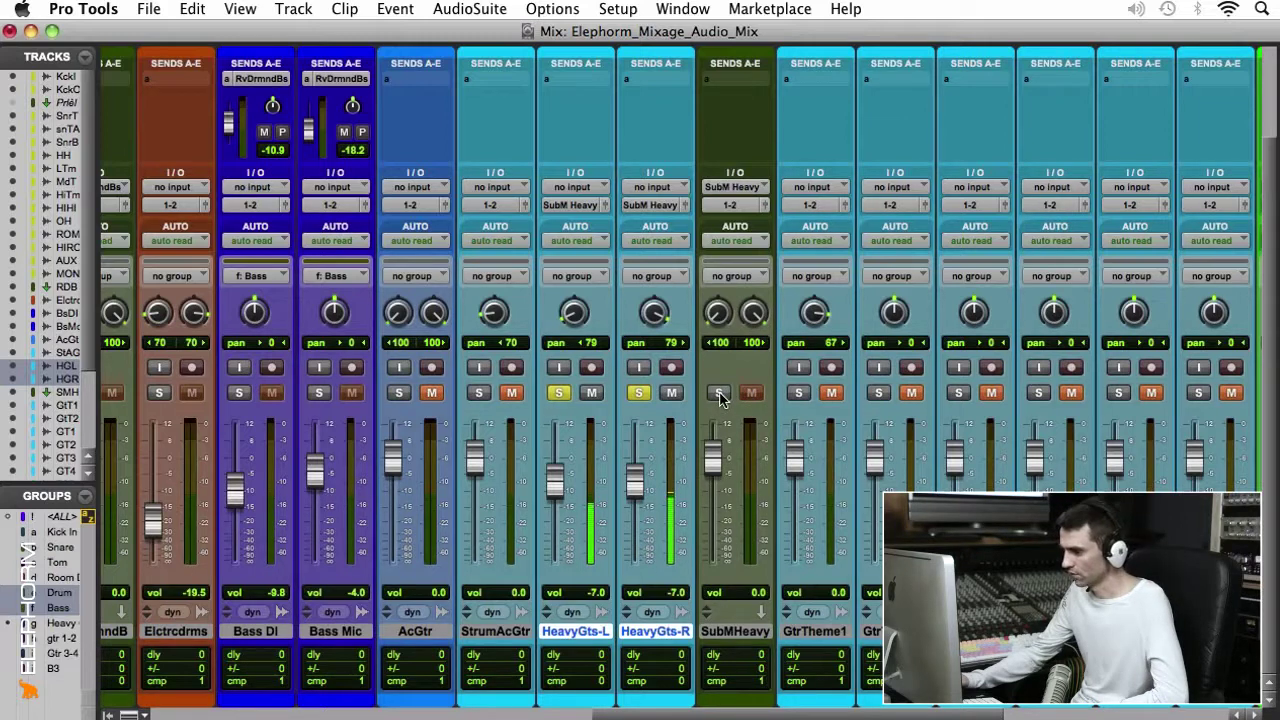
Solo-safe the SubM Heavy aux and raise the HeavyGts-L volume fader to -4.3 dB.
{"action": "left_click", "coordinate": [719, 394], "text": "super"}
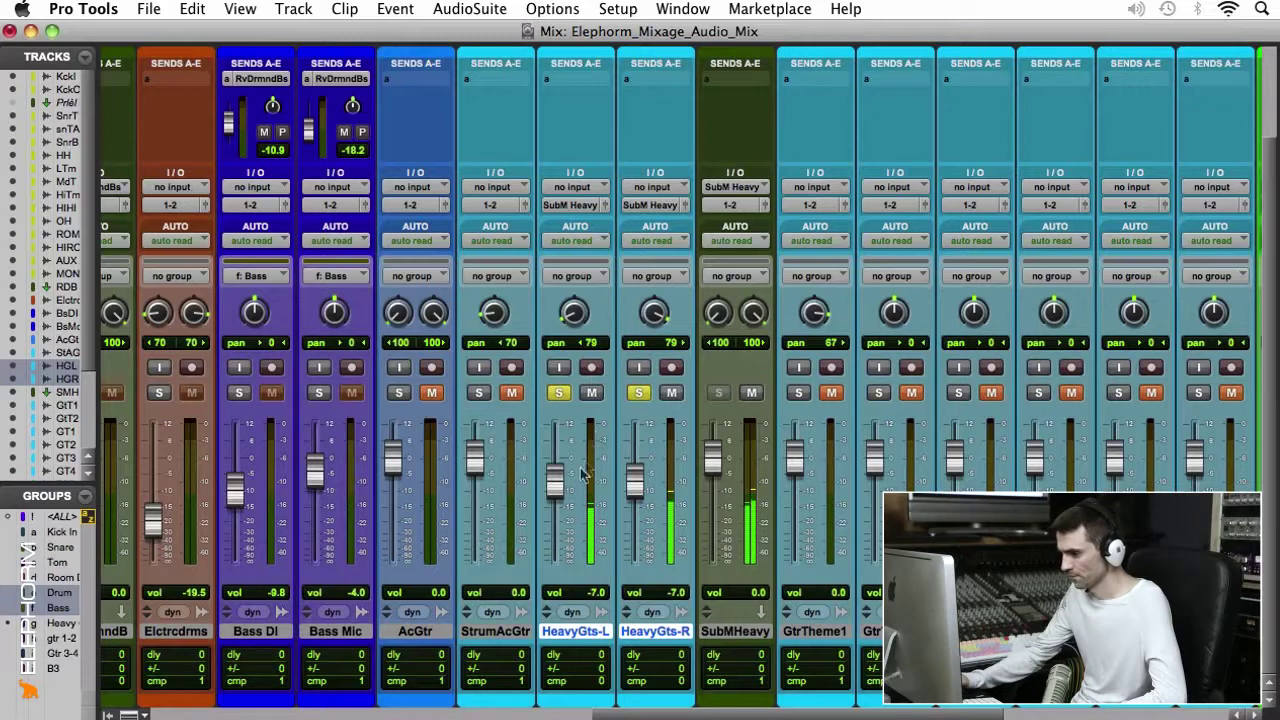
{"action": "left_click_drag", "start_coordinate": [557, 484], "coordinate": [557, 474]}
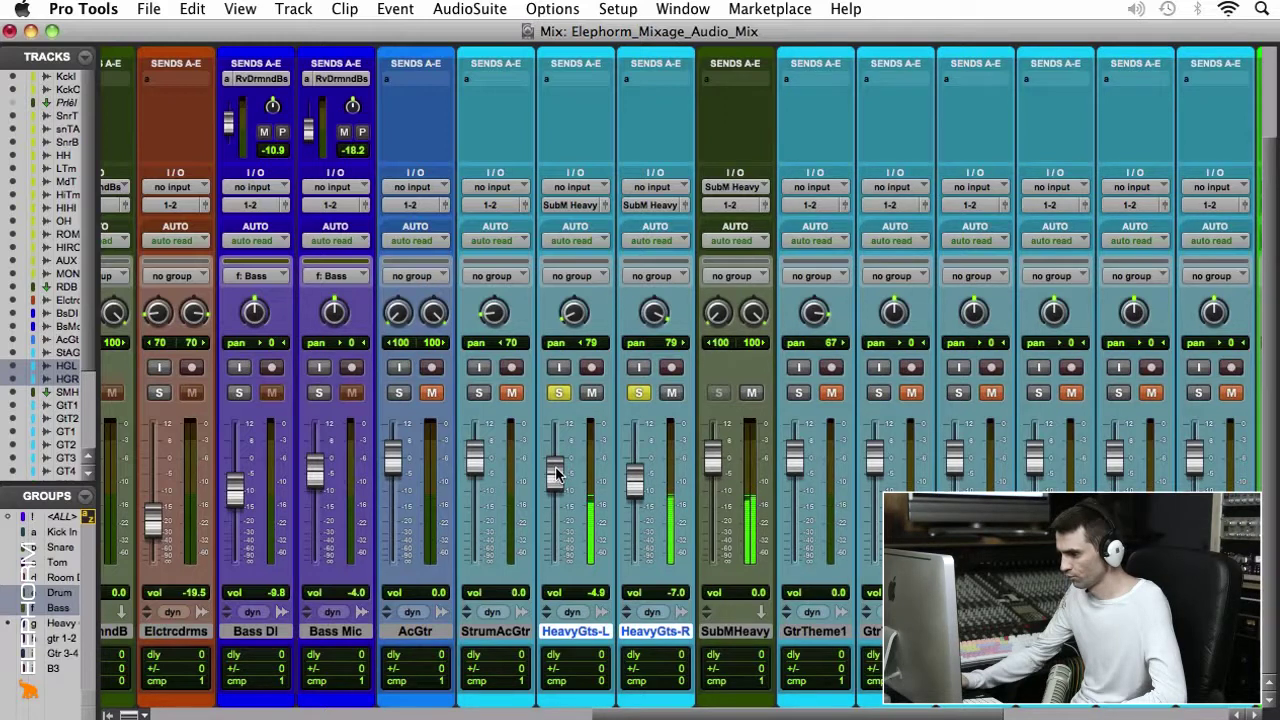
{"action": "left_click_drag", "start_coordinate": [557, 474], "coordinate": [557, 473]}
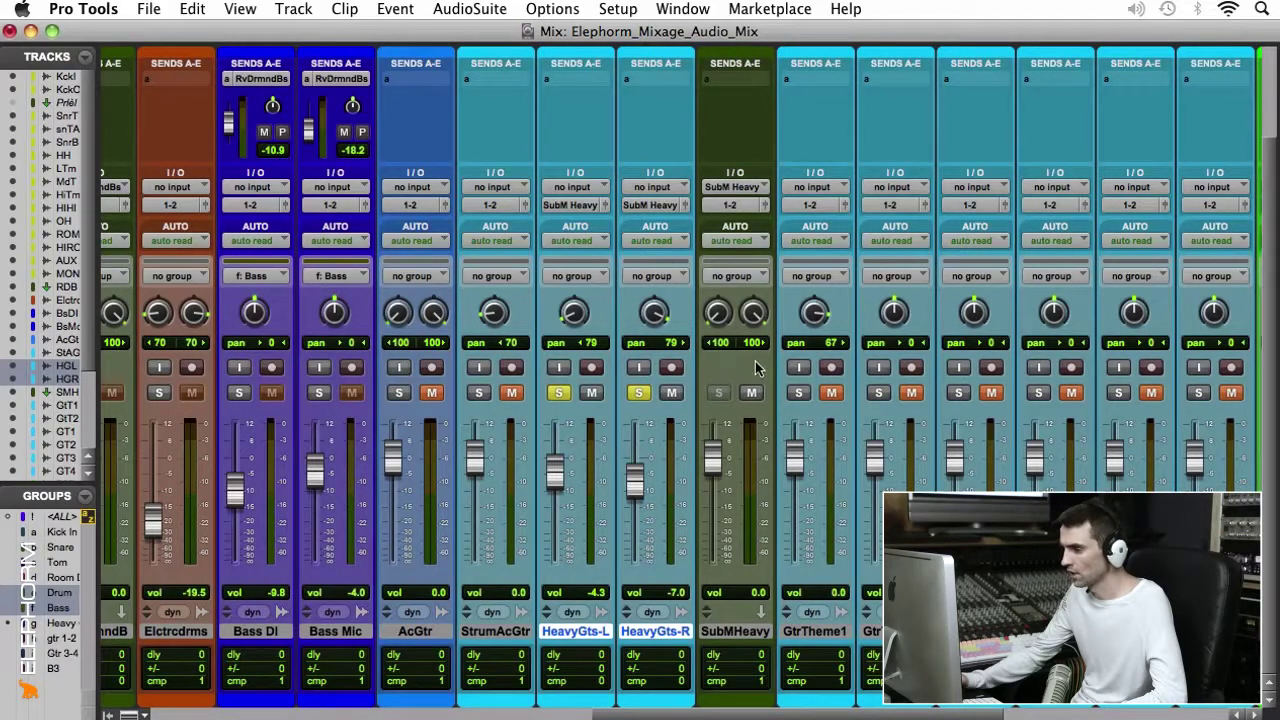
Insert the stereo Channel Strip EQ plug-in in the second insert slot of the SubM Heavy aux.
{"action": "scroll", "coordinate": [755, 361], "scroll_direction": "up", "scroll_amount": 4}
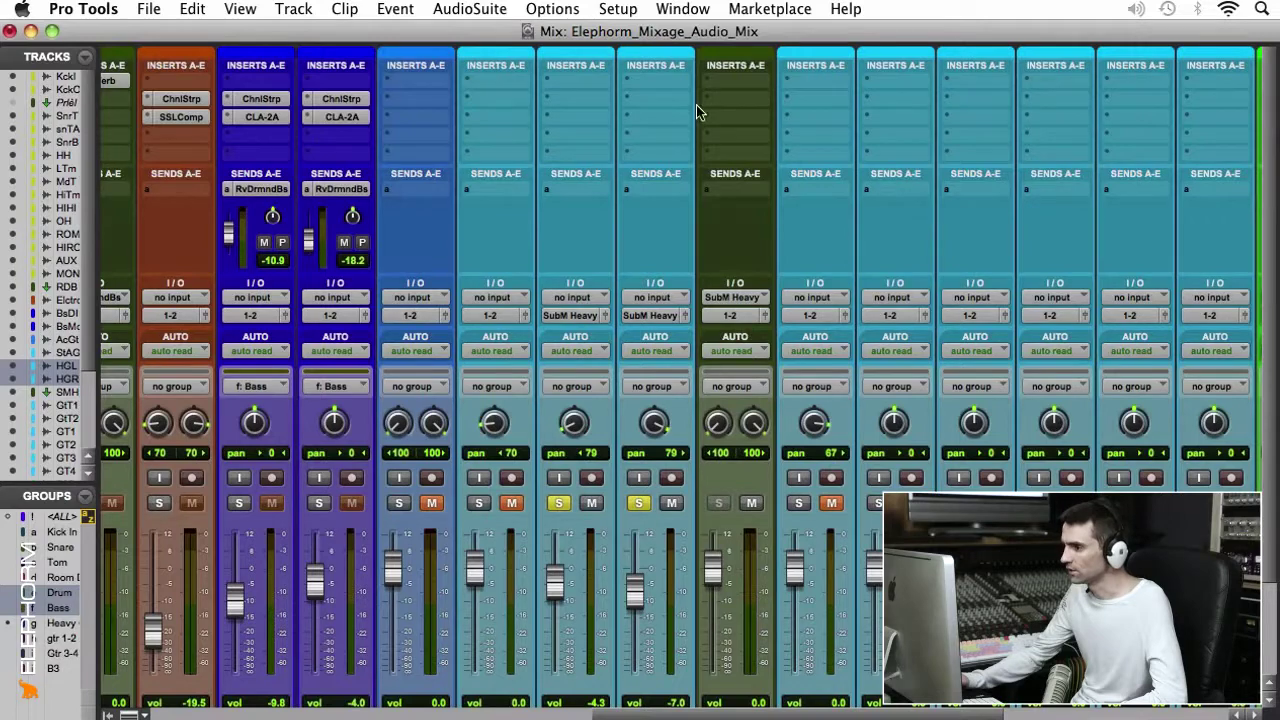
{"action": "left_click", "coordinate": [708, 106]}
{"action": "mouse_move", "coordinate": [805, 182]}
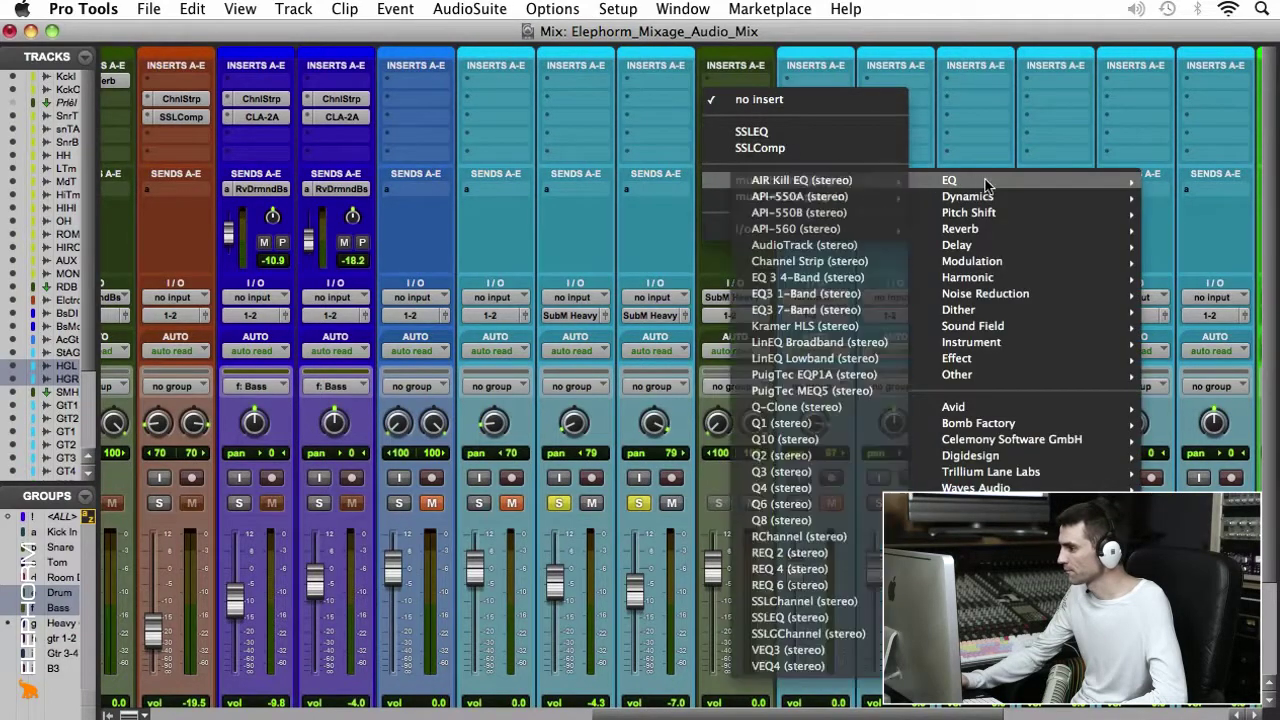
{"action": "mouse_move", "coordinate": [987, 190]}
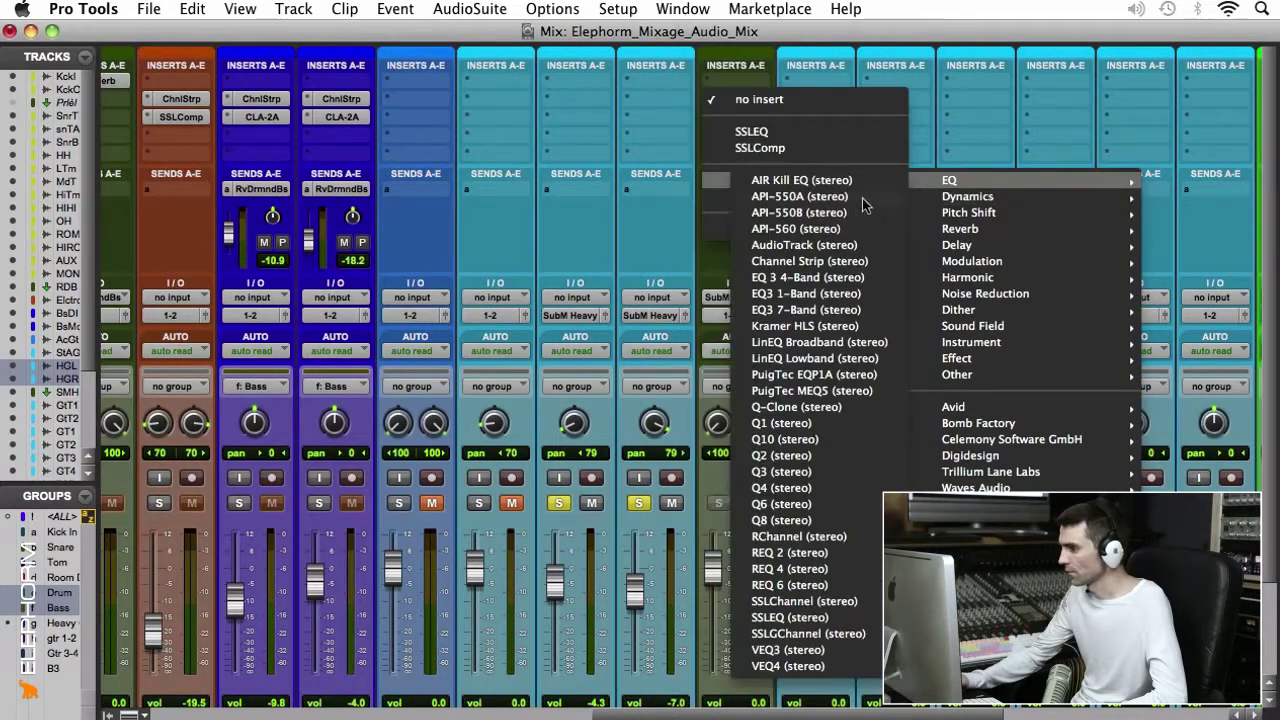
{"action": "left_click", "coordinate": [812, 261]}
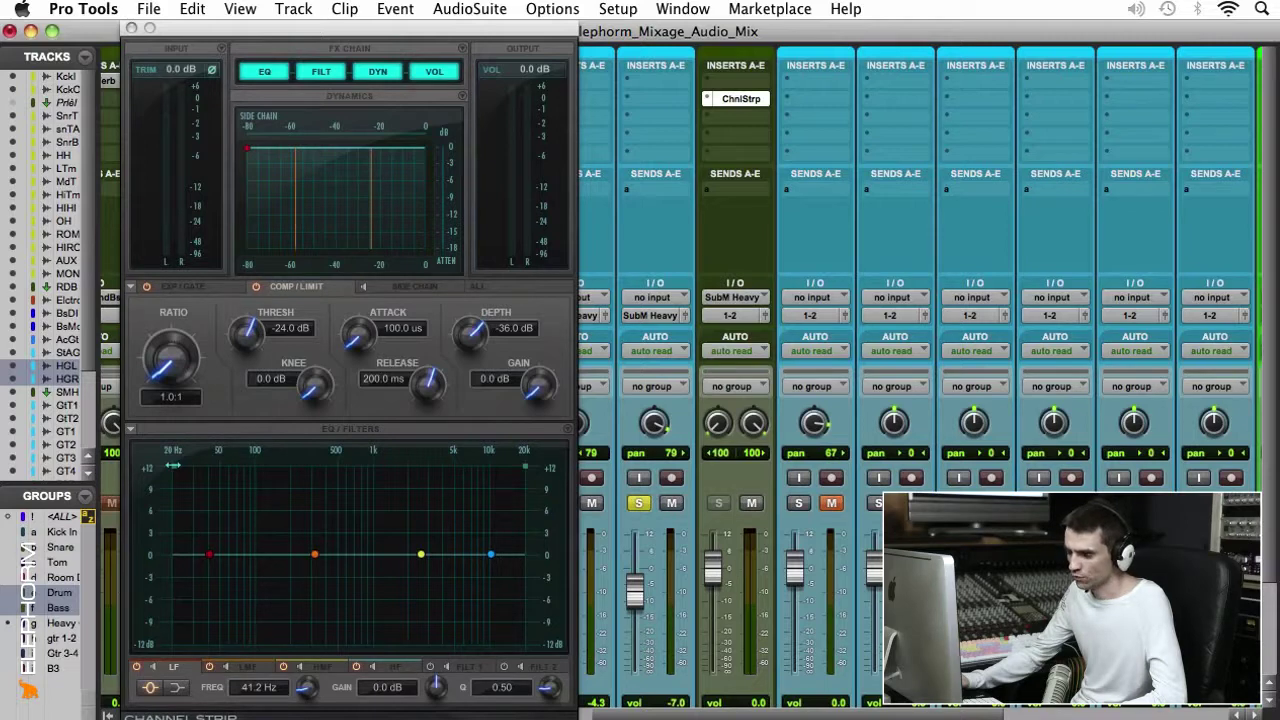
Enable the high-pass Filter 1 in the Channel Strip and set its frequency to 120 Hz.
{"action": "left_click_drag", "start_coordinate": [172, 465], "coordinate": [254, 486]}
{"action": "left_click", "coordinate": [382, 690]}
{"action": "type", "text": "120"}
{"action": "key", "text": "Return"}
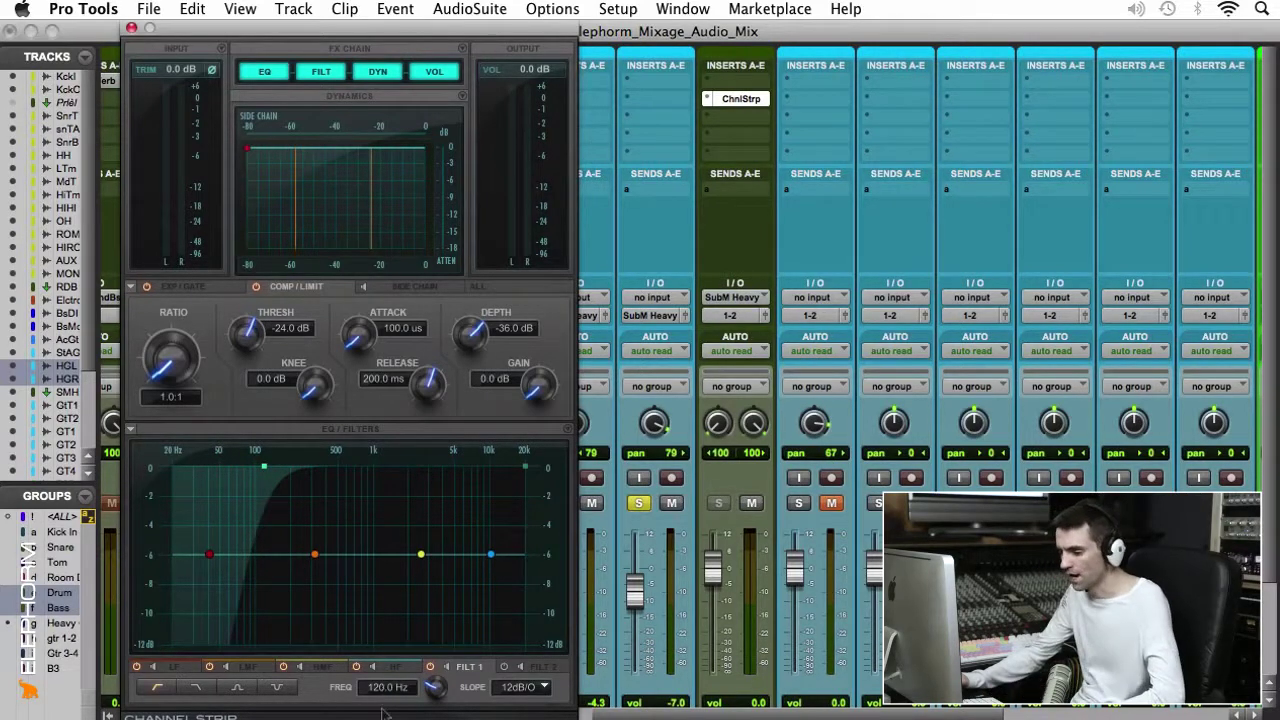
Play the heavy guitars and compare the sound with the filter section bypassed and active.
{"action": "key", "text": "space"}
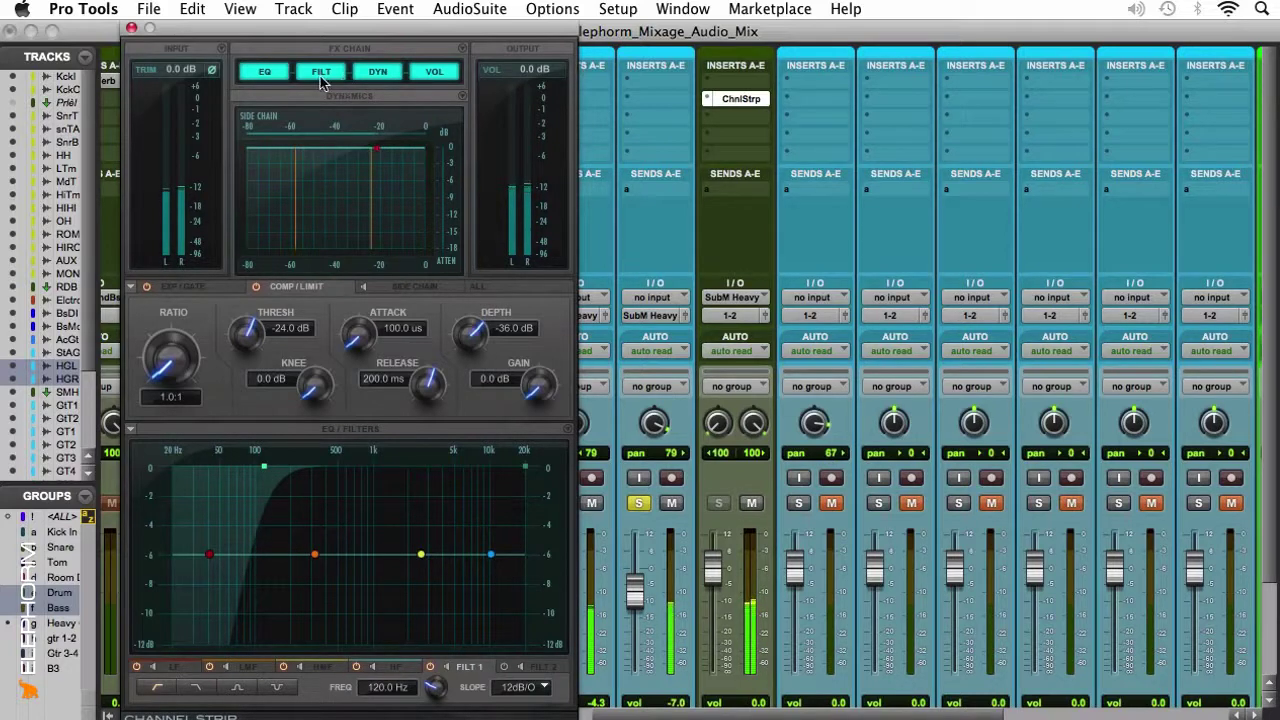
{"action": "left_click", "coordinate": [319, 74]}
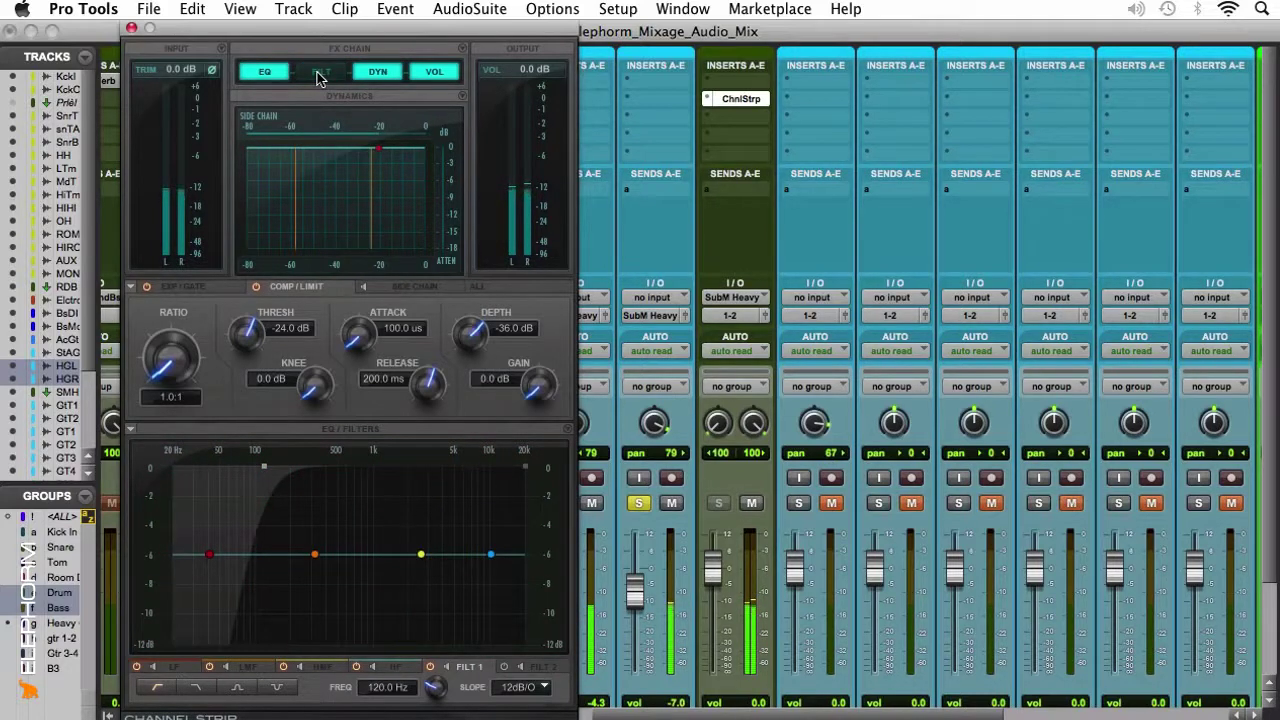
{"action": "left_click", "coordinate": [319, 74]}
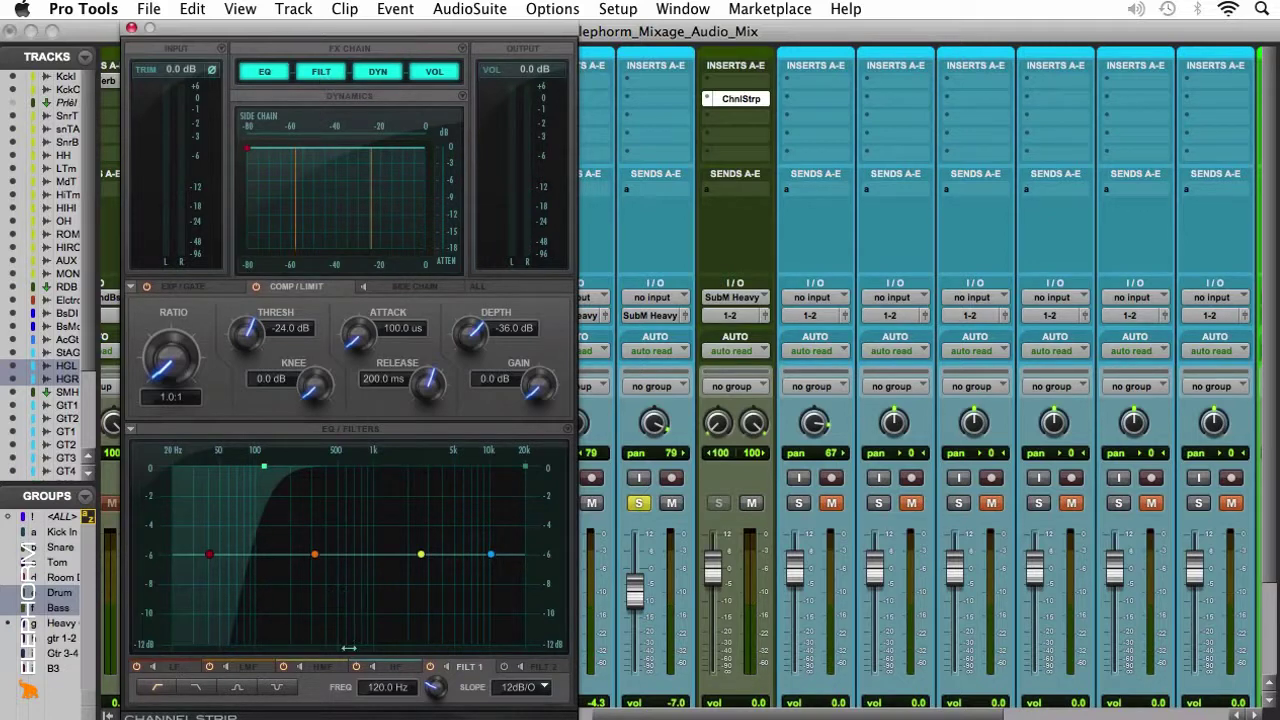
Try the high-pass filter at 140 Hz, comparing the playback with the filter section off and on.
{"action": "left_click", "coordinate": [378, 690]}
{"action": "type", "text": "14"}
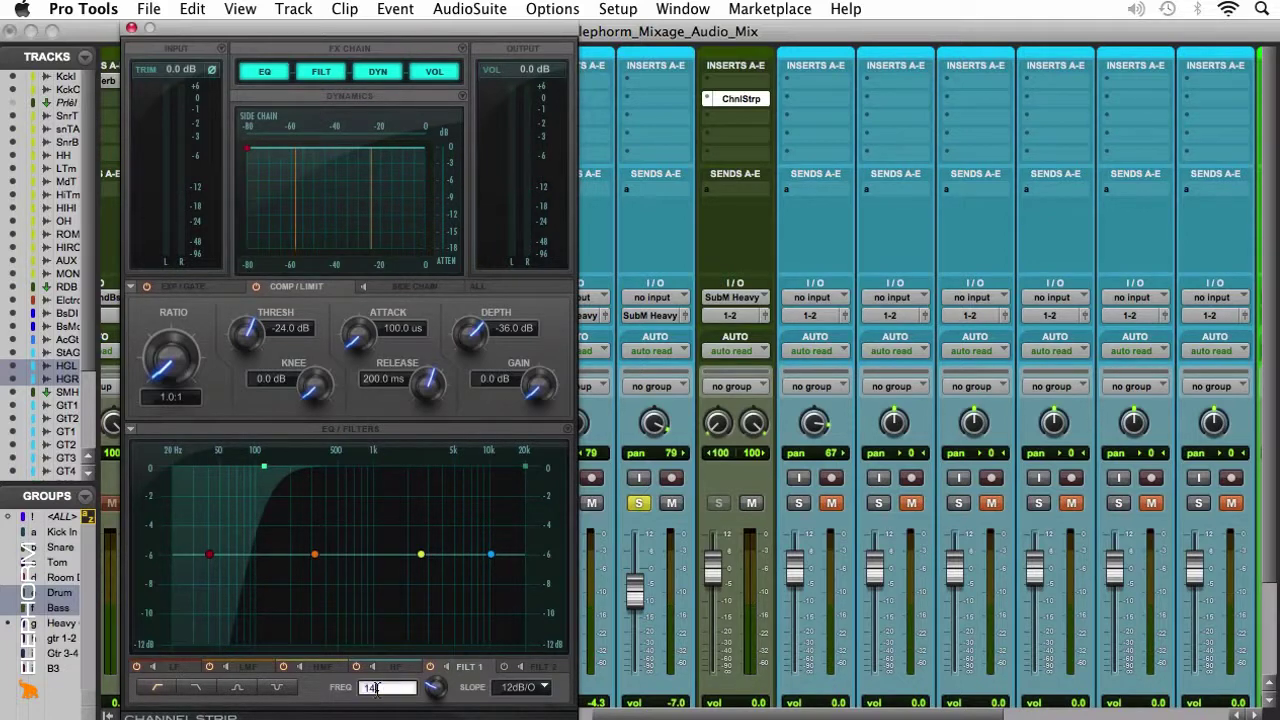
{"action": "type", "text": "0"}
{"action": "key", "text": "Return"}
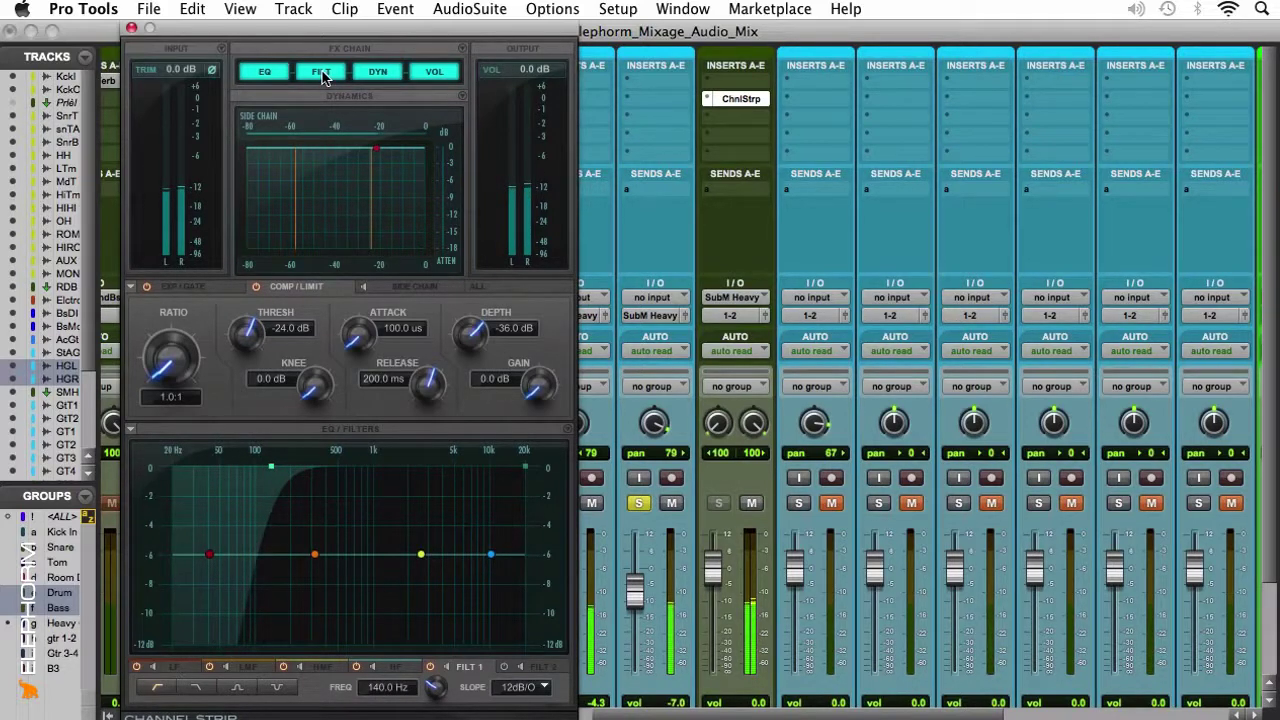
{"action": "left_click", "coordinate": [320, 72]}
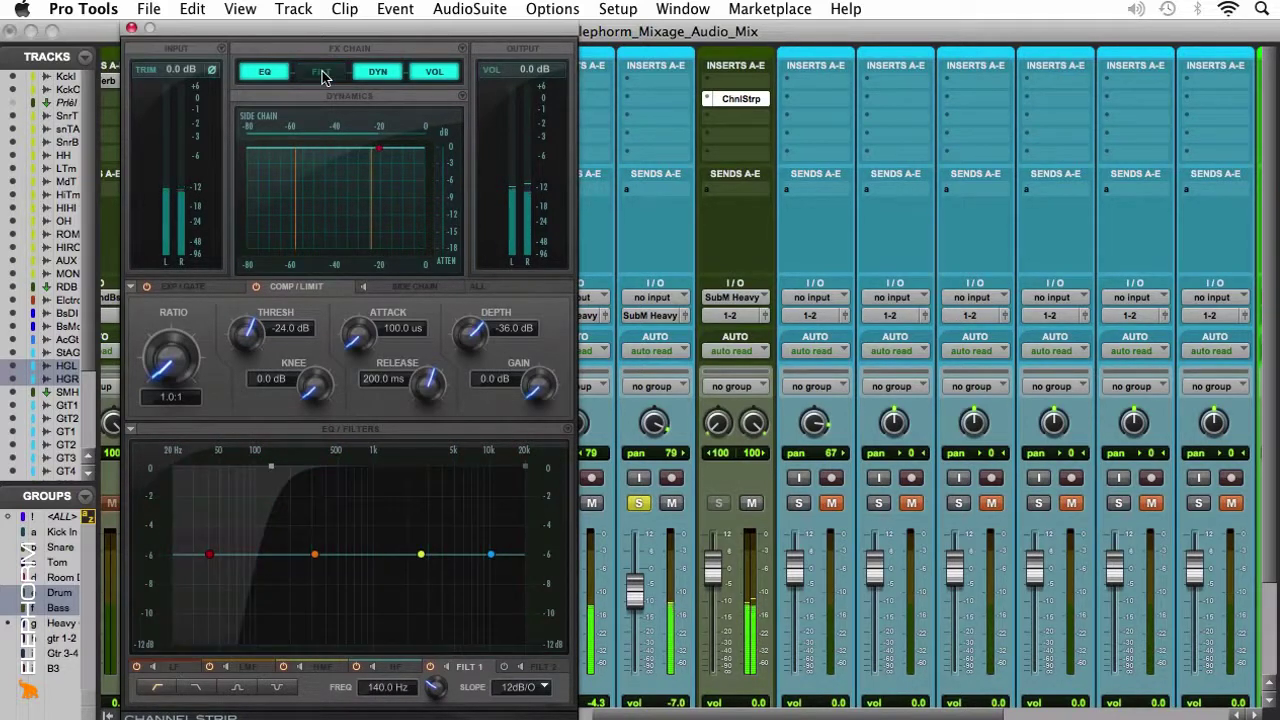
{"action": "left_click", "coordinate": [321, 73]}
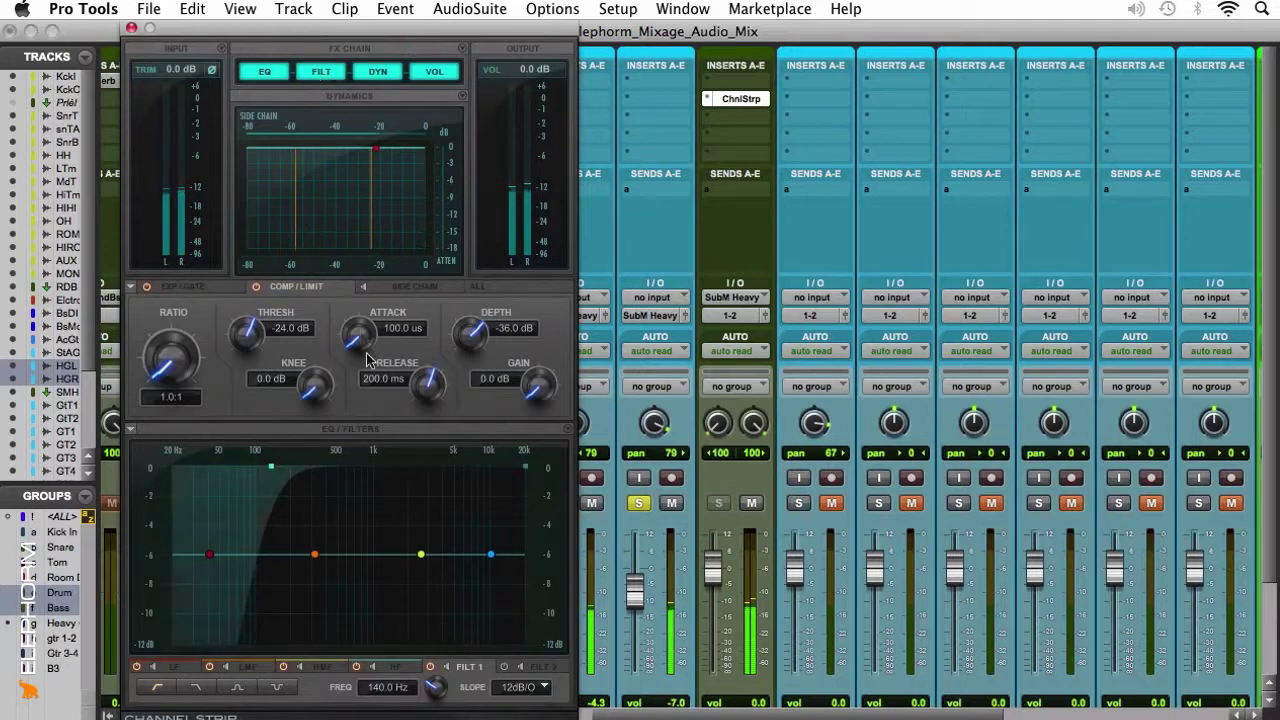
Set the high-pass filter frequency to 130 Hz.
{"action": "left_click", "coordinate": [382, 688]}
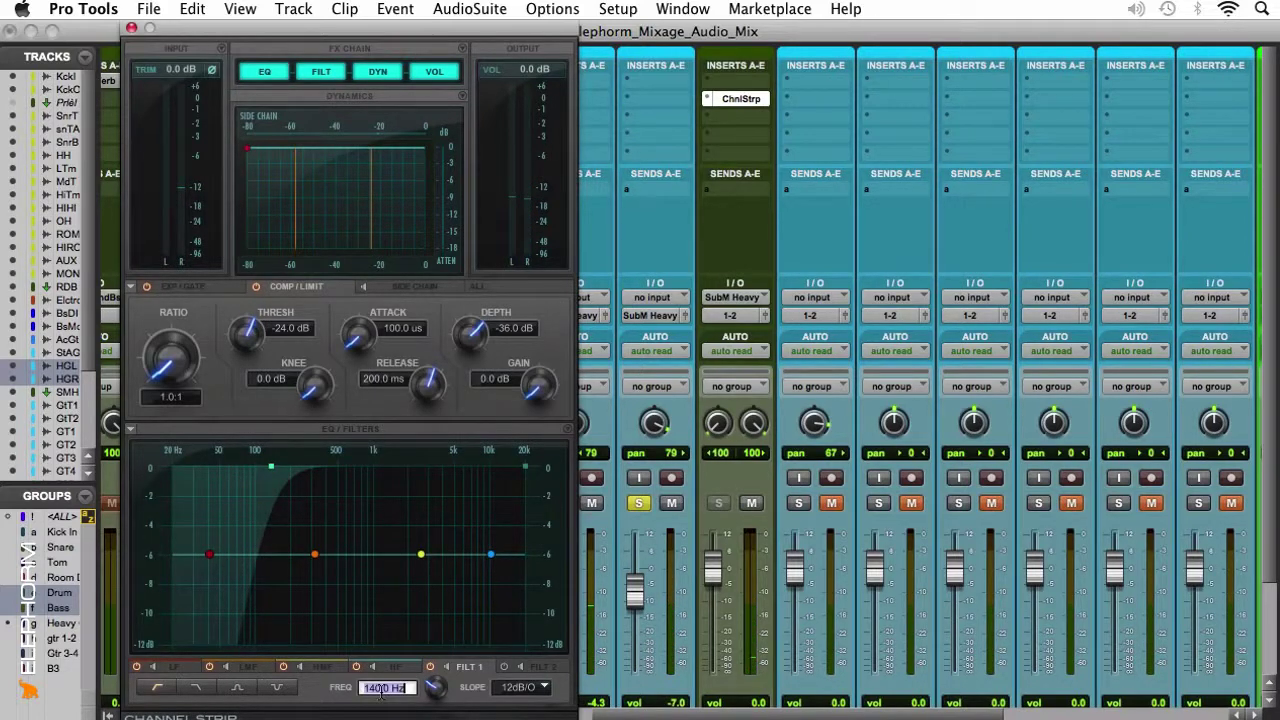
{"action": "type", "text": "130"}
{"action": "key", "text": "Return"}
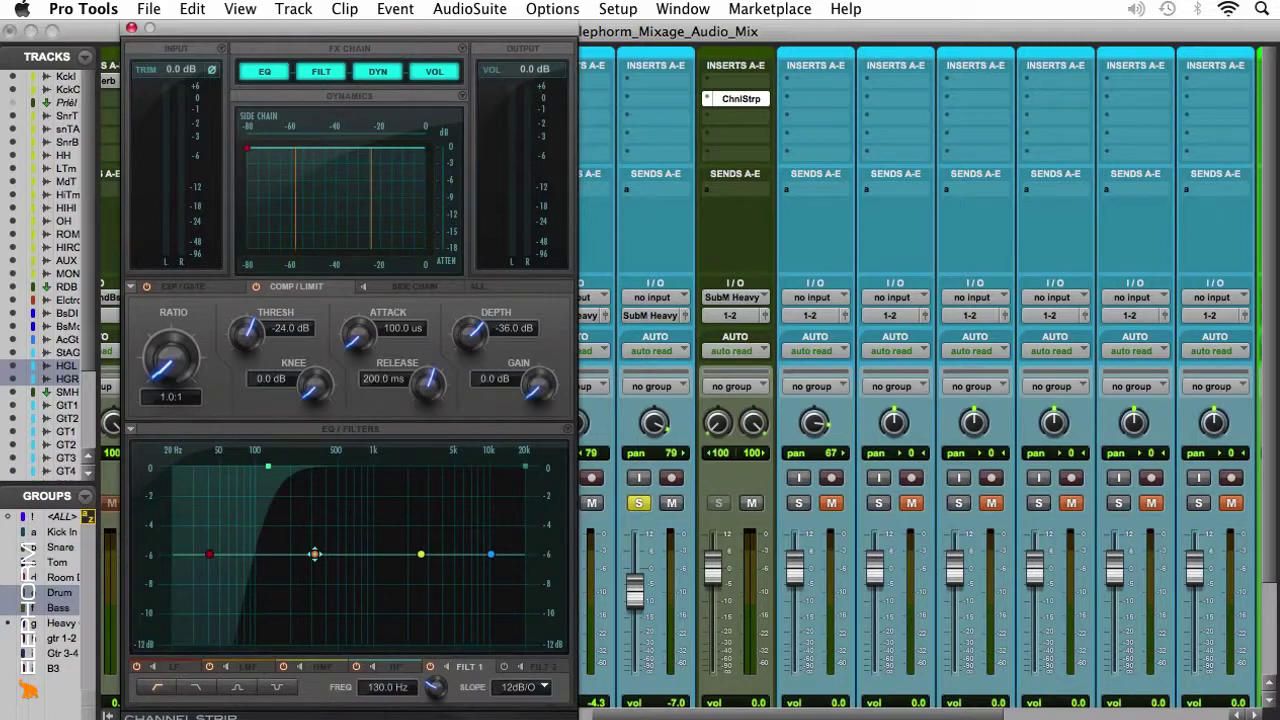
Cut the LMF band by about 2.6 dB near 490 Hz with a Q of 1.79 during playback.
{"action": "key", "text": "space"}
{"action": "left_click_drag", "start_coordinate": [314, 553], "coordinate": [334, 573]}
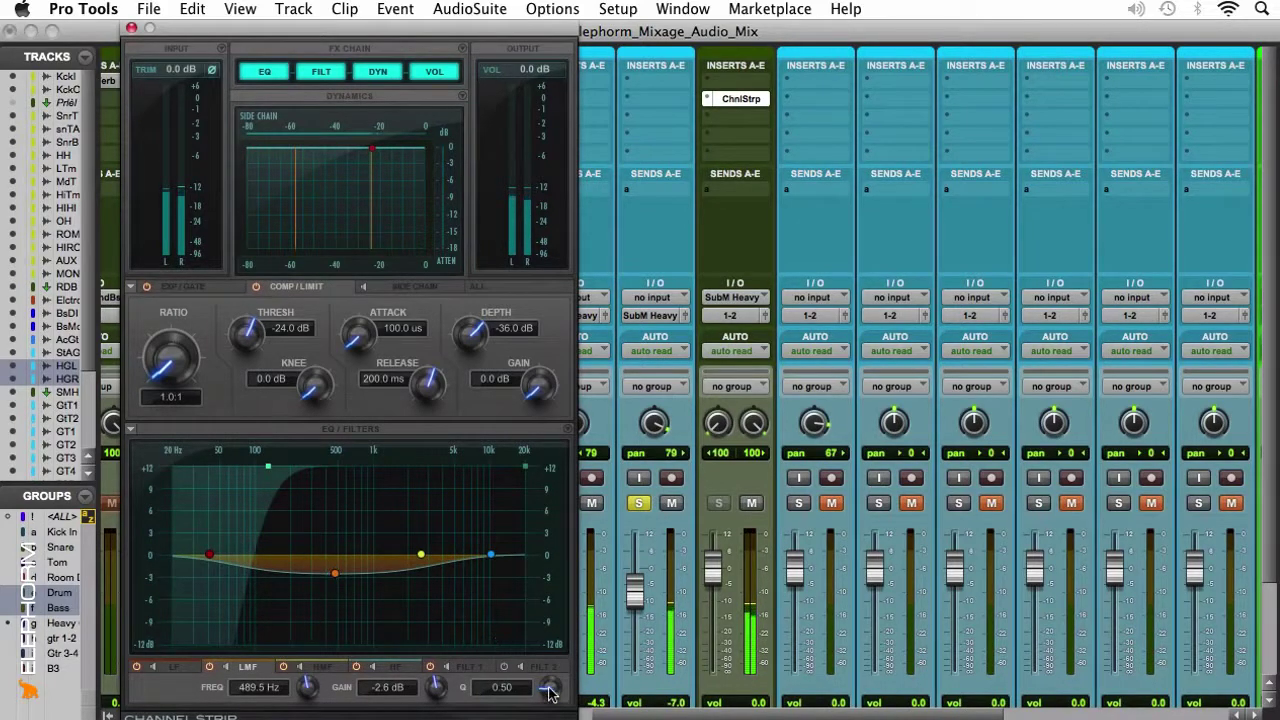
{"action": "left_click_drag", "start_coordinate": [549, 686], "coordinate": [552, 656]}
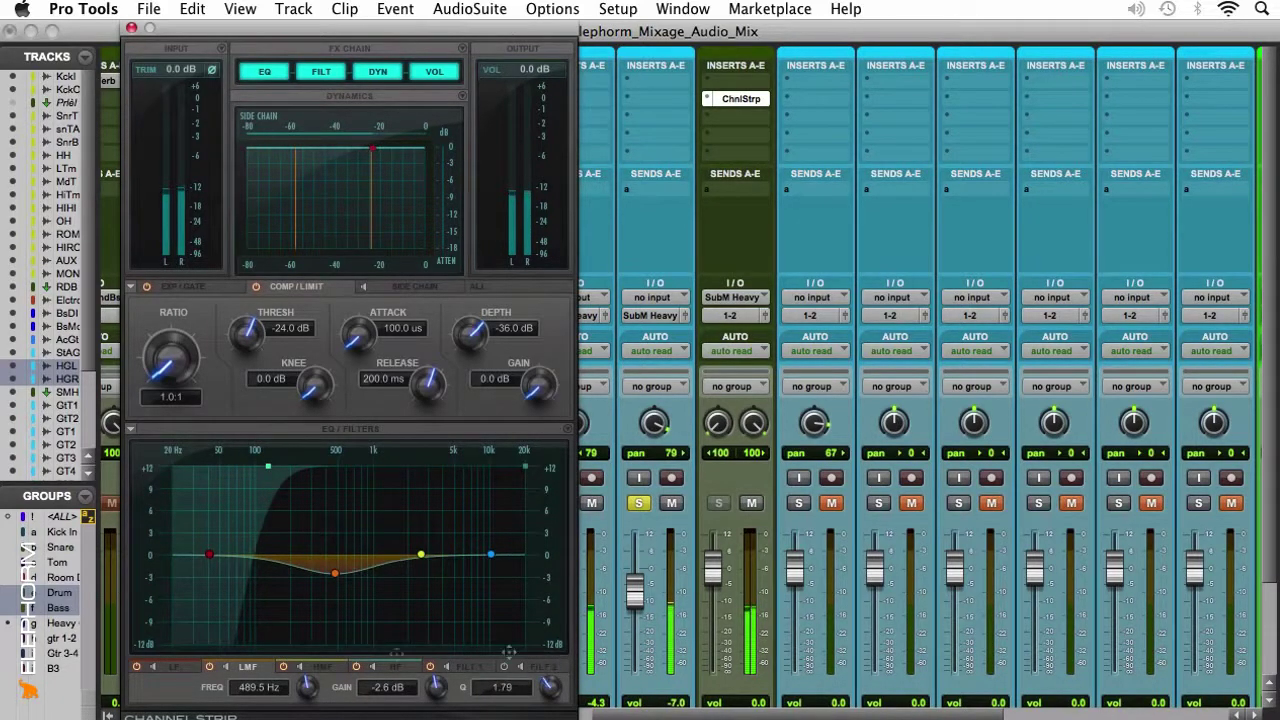
Listen to the LMF band in isolation, and compare the sound with that band bypassed and active.
{"action": "left_click", "coordinate": [228, 668]}
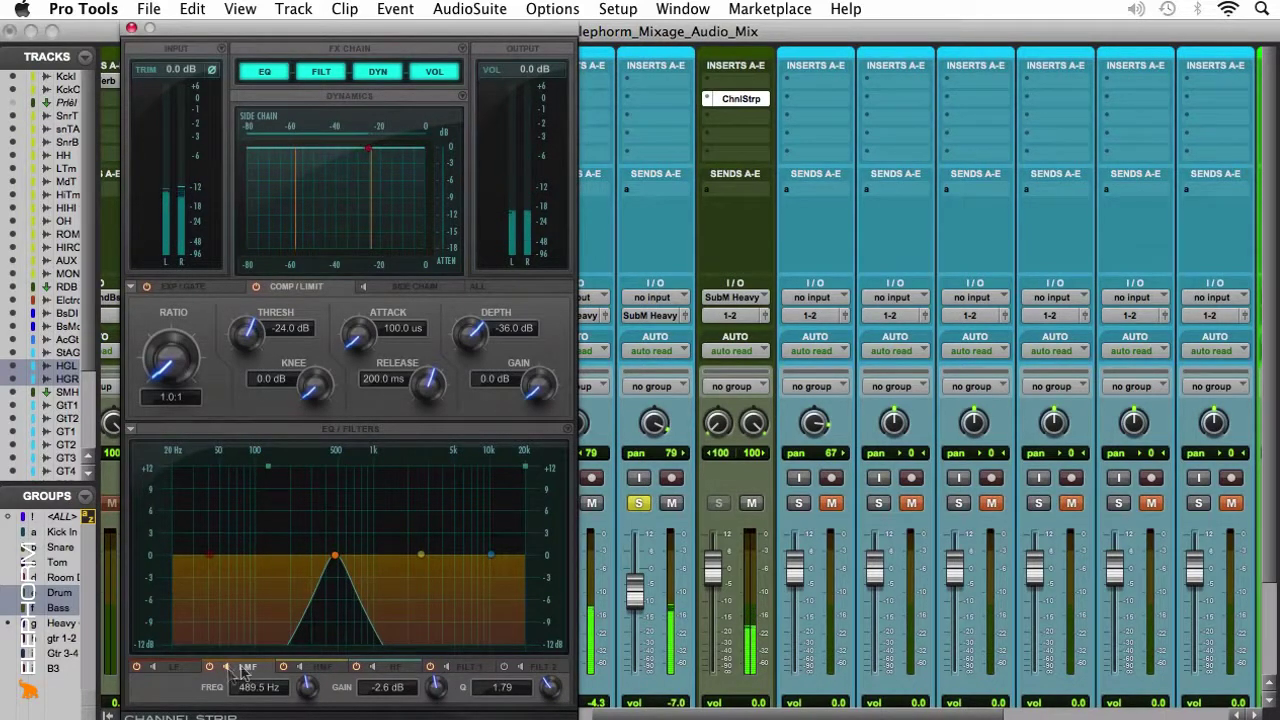
{"action": "left_click", "coordinate": [226, 668]}
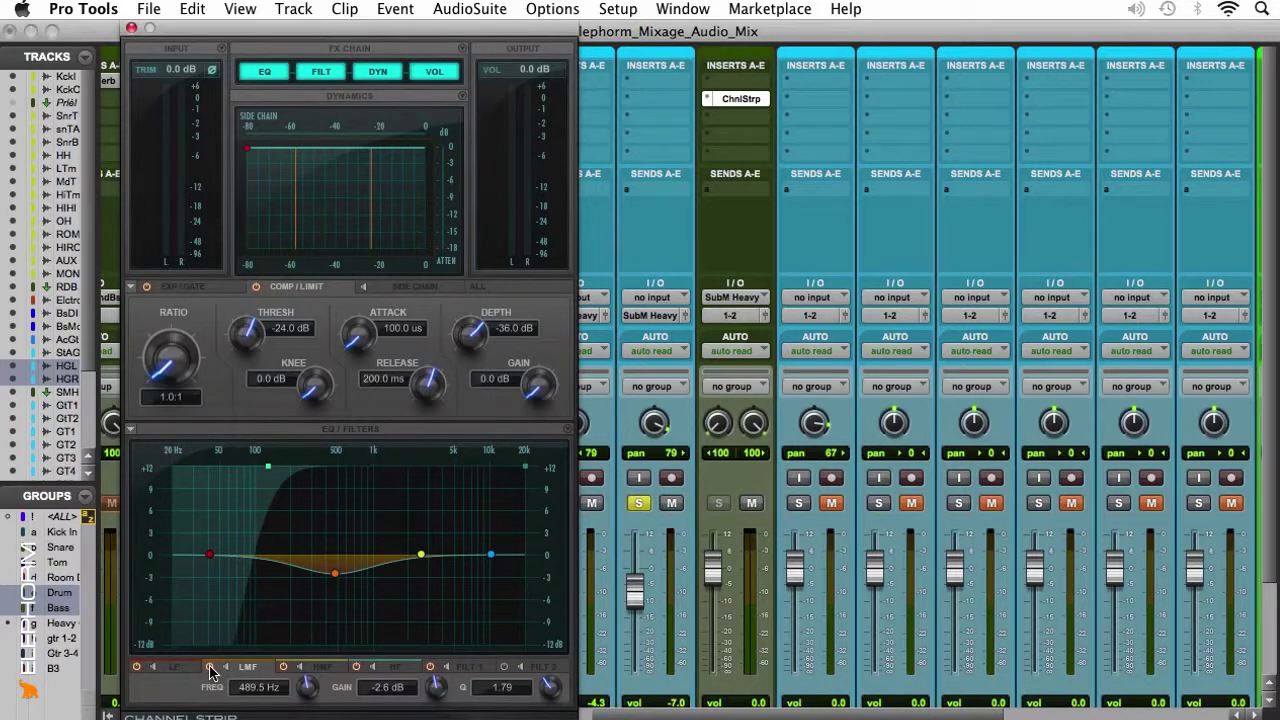
{"action": "left_click", "coordinate": [209, 667]}
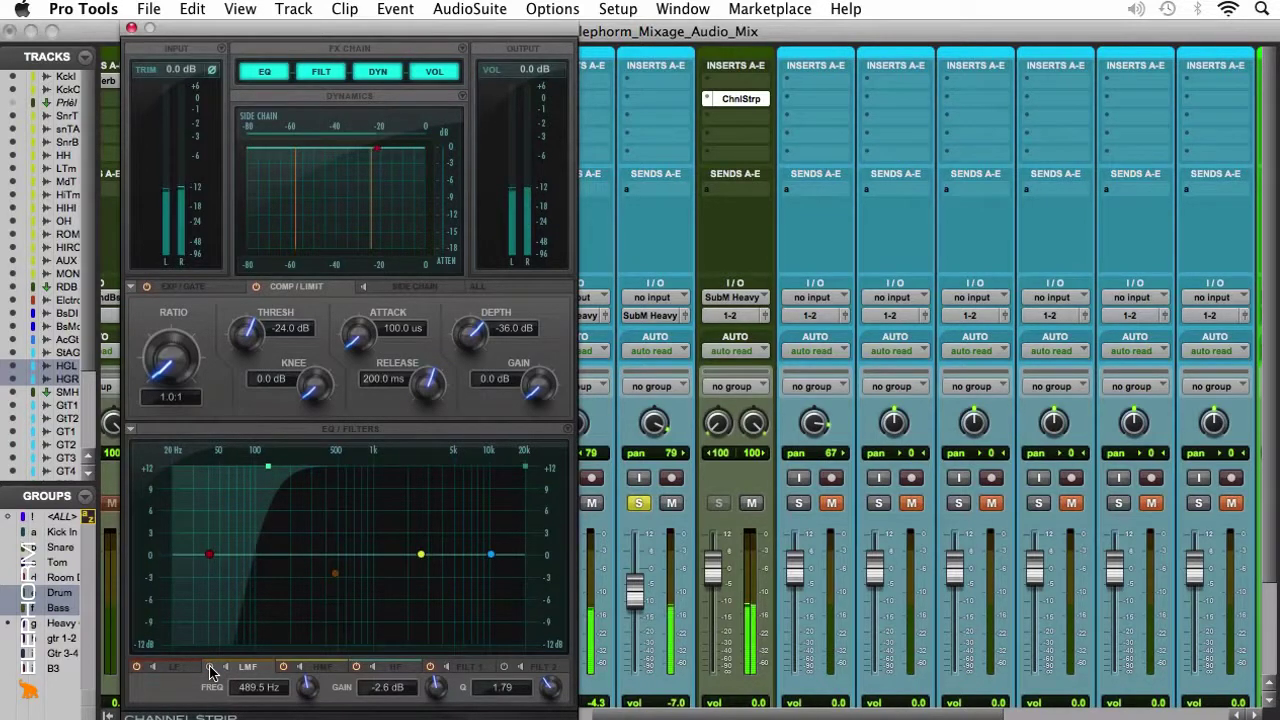
{"action": "left_click", "coordinate": [210, 668]}
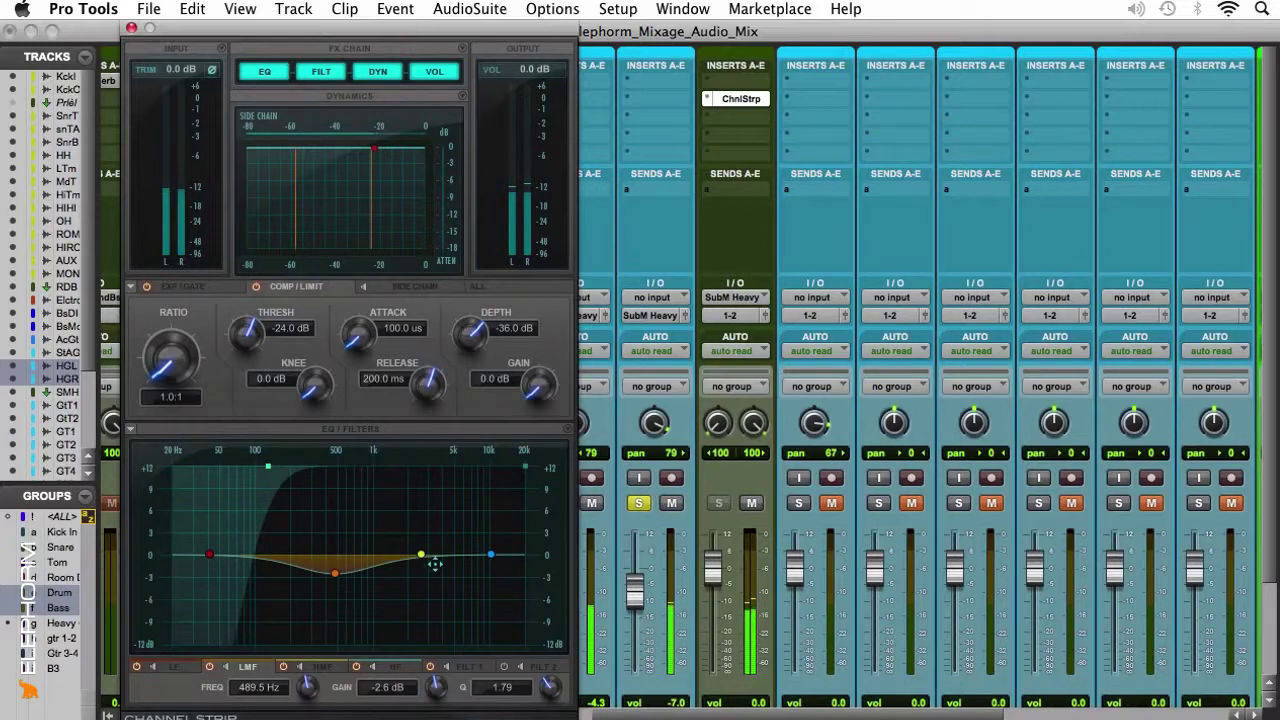
Set the HMF band to -2.8 dB at 1.9 kHz with Q 4.40, tuning it in isolation, and raise the LMF Q to 2.09.
{"action": "left_click_drag", "start_coordinate": [420, 554], "coordinate": [424, 575]}
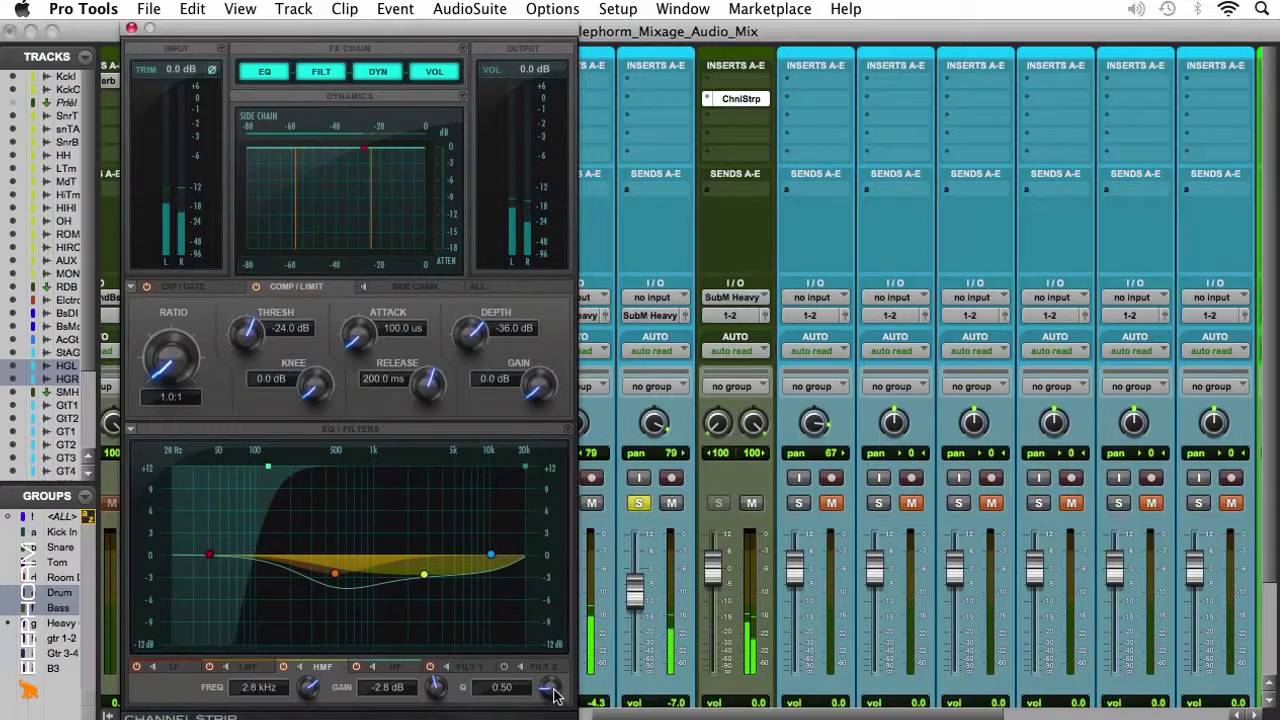
{"action": "left_click_drag", "start_coordinate": [553, 693], "coordinate": [553, 632]}
{"action": "left_click", "coordinate": [299, 668]}
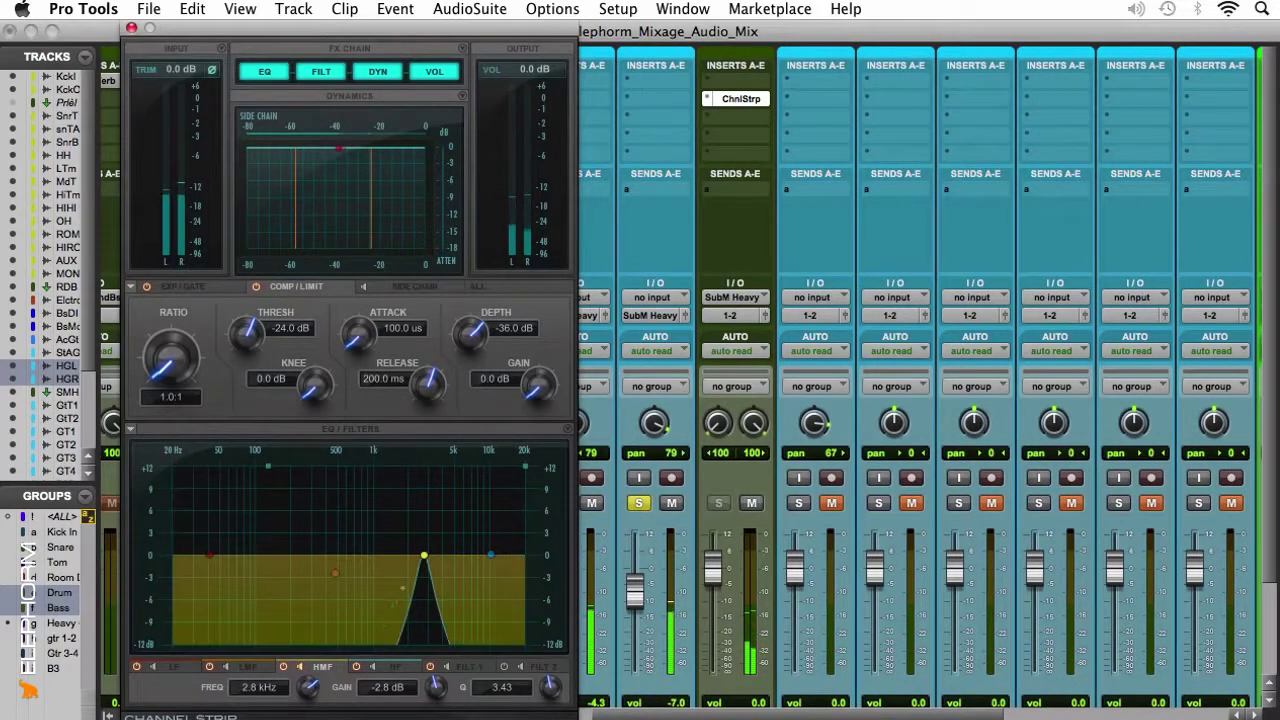
{"action": "left_click_drag", "start_coordinate": [425, 554], "coordinate": [405, 552]}
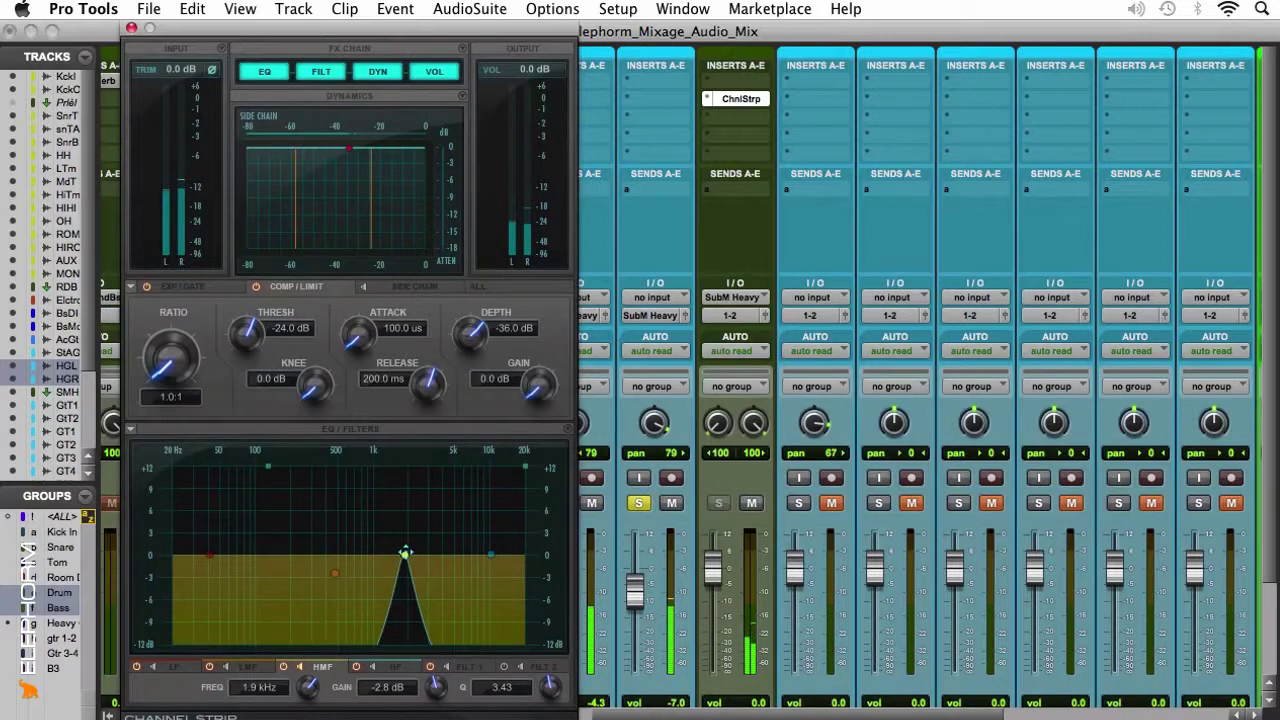
{"action": "left_click", "coordinate": [299, 668]}
{"action": "left_click_drag", "start_coordinate": [551, 688], "coordinate": [553, 683]}
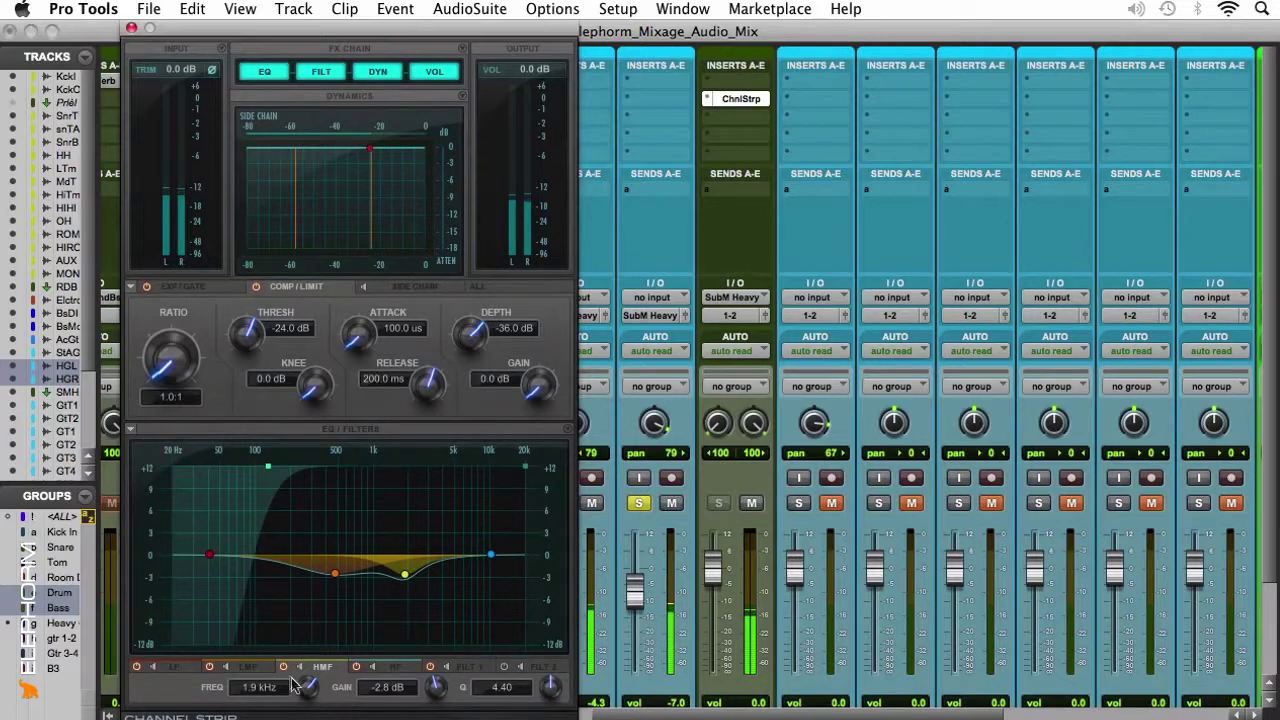
{"action": "left_click", "coordinate": [250, 667]}
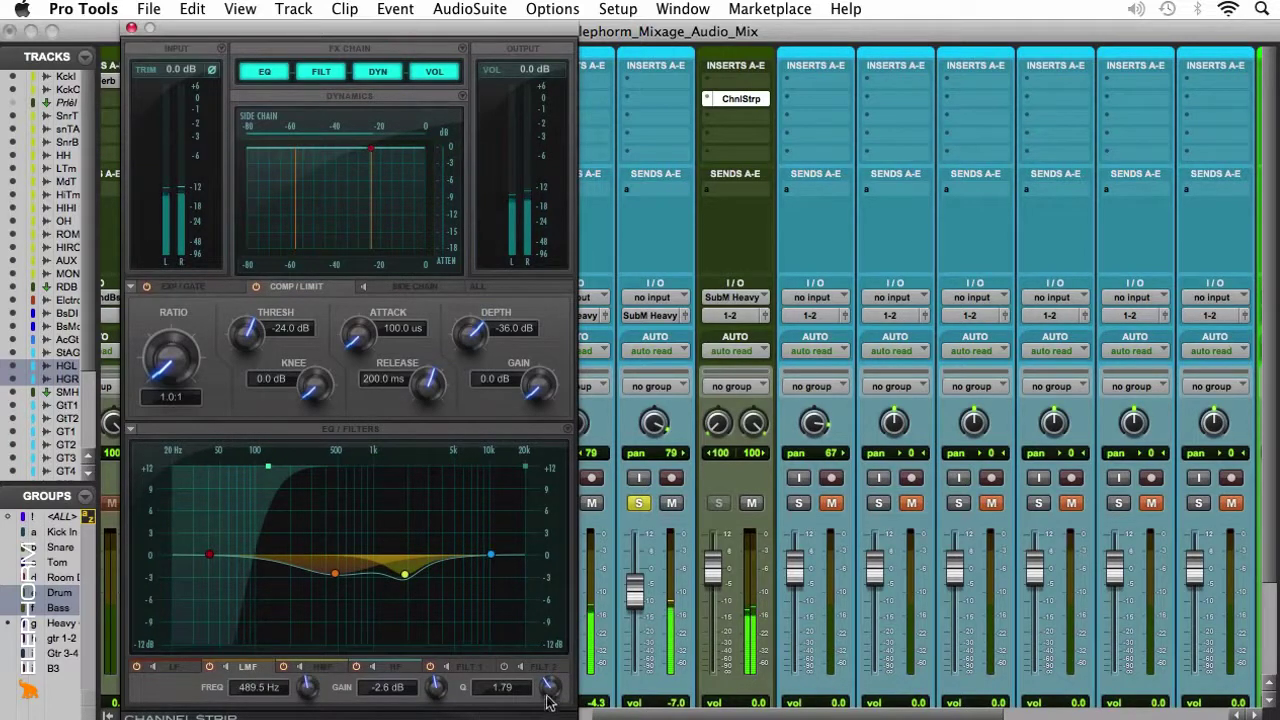
{"action": "left_click_drag", "start_coordinate": [549, 696], "coordinate": [551, 688]}
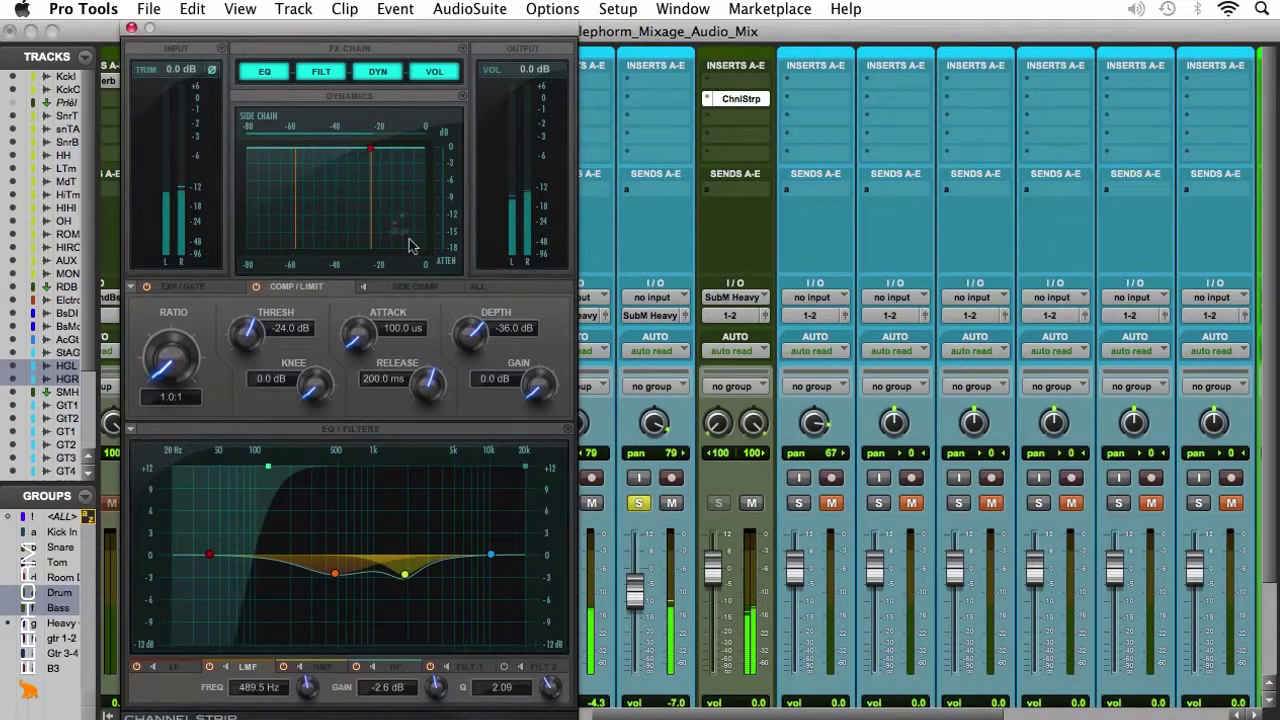
Compare the guitars with the EQ and filter sections bypassed, and with the whole Channel Strip bypassed, and close the plug-in.
{"action": "left_click", "coordinate": [320, 72]}
{"action": "left_click", "coordinate": [272, 72]}
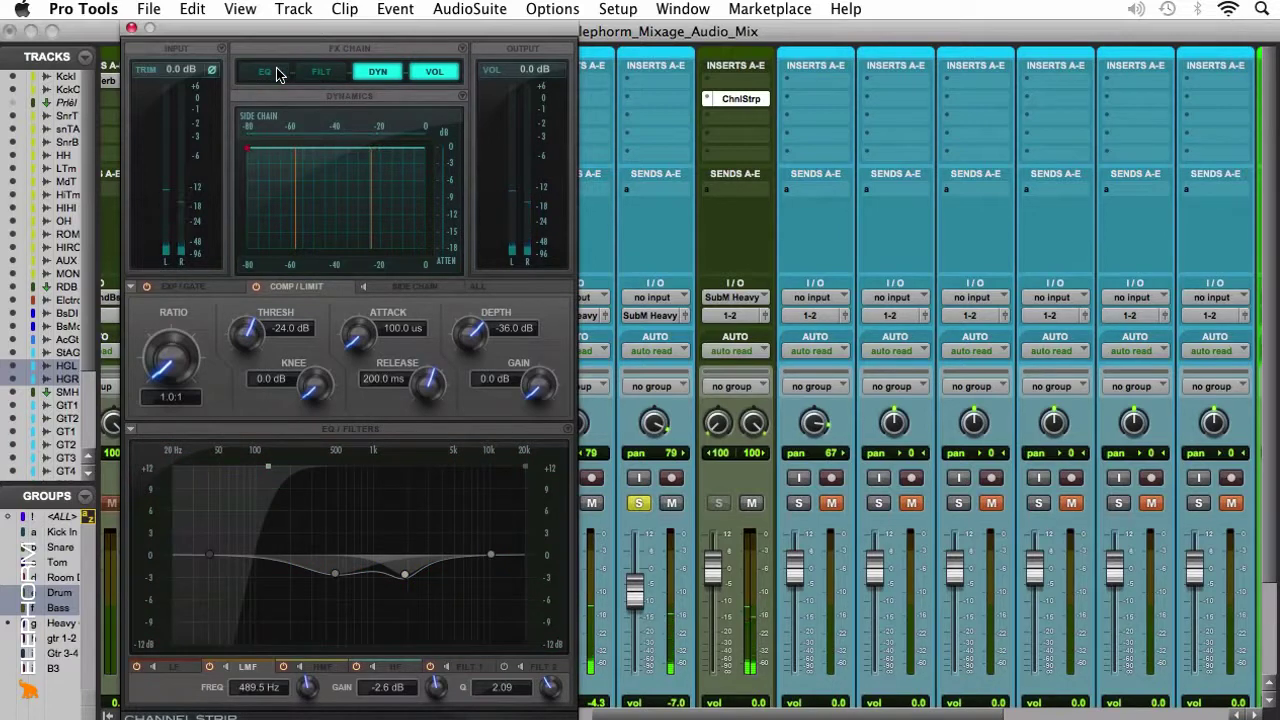
{"action": "left_click", "coordinate": [272, 72]}
{"action": "left_click", "coordinate": [320, 72]}
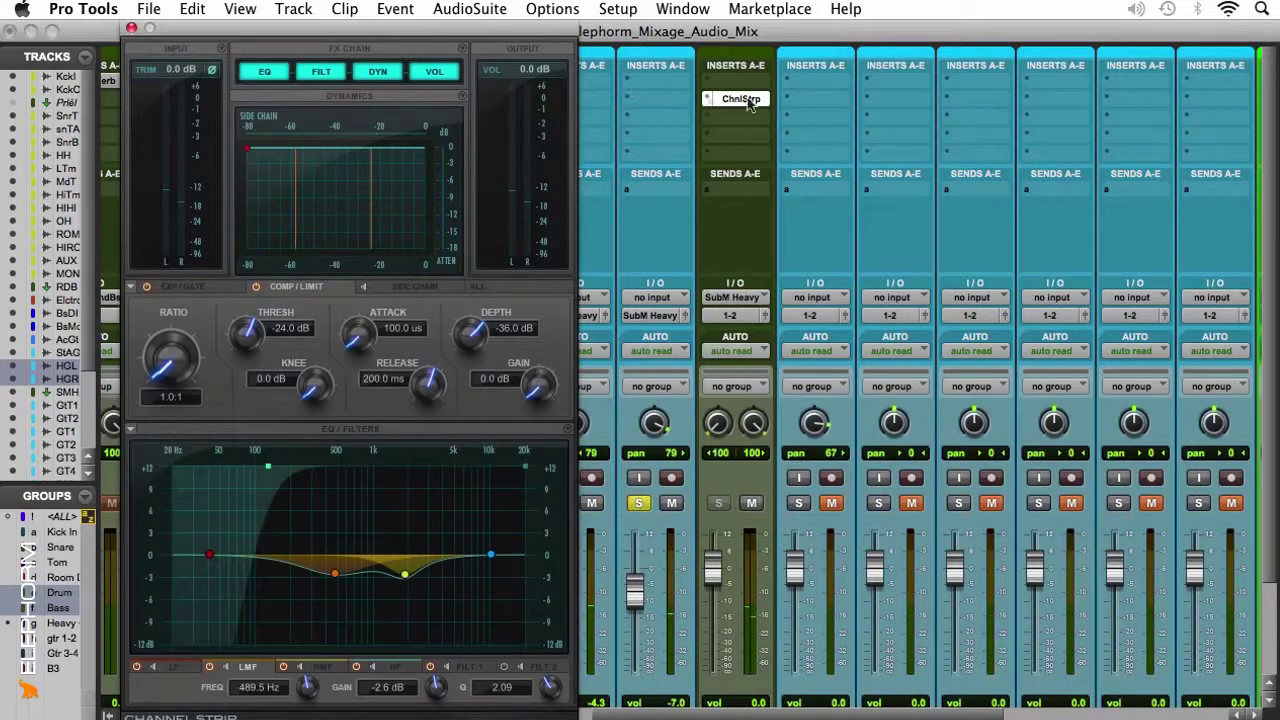
{"action": "left_click", "coordinate": [747, 97], "text": "super"}
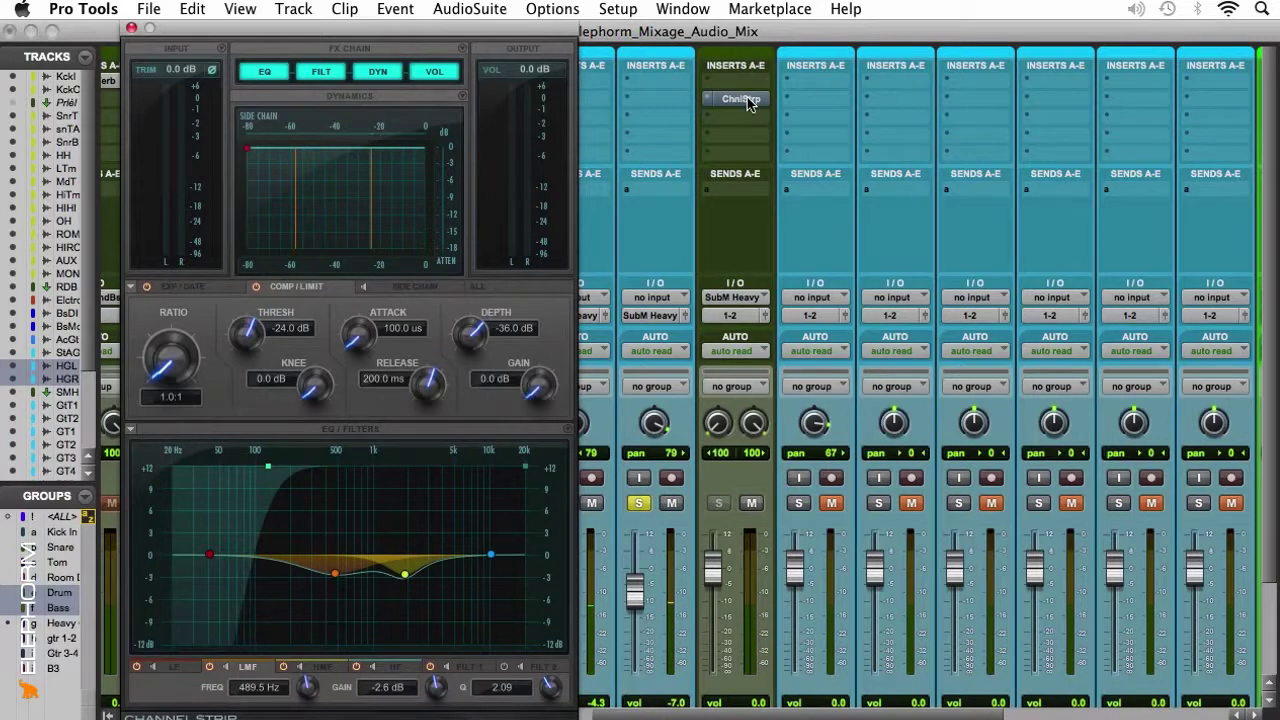
{"action": "left_click", "coordinate": [746, 97], "text": "super"}
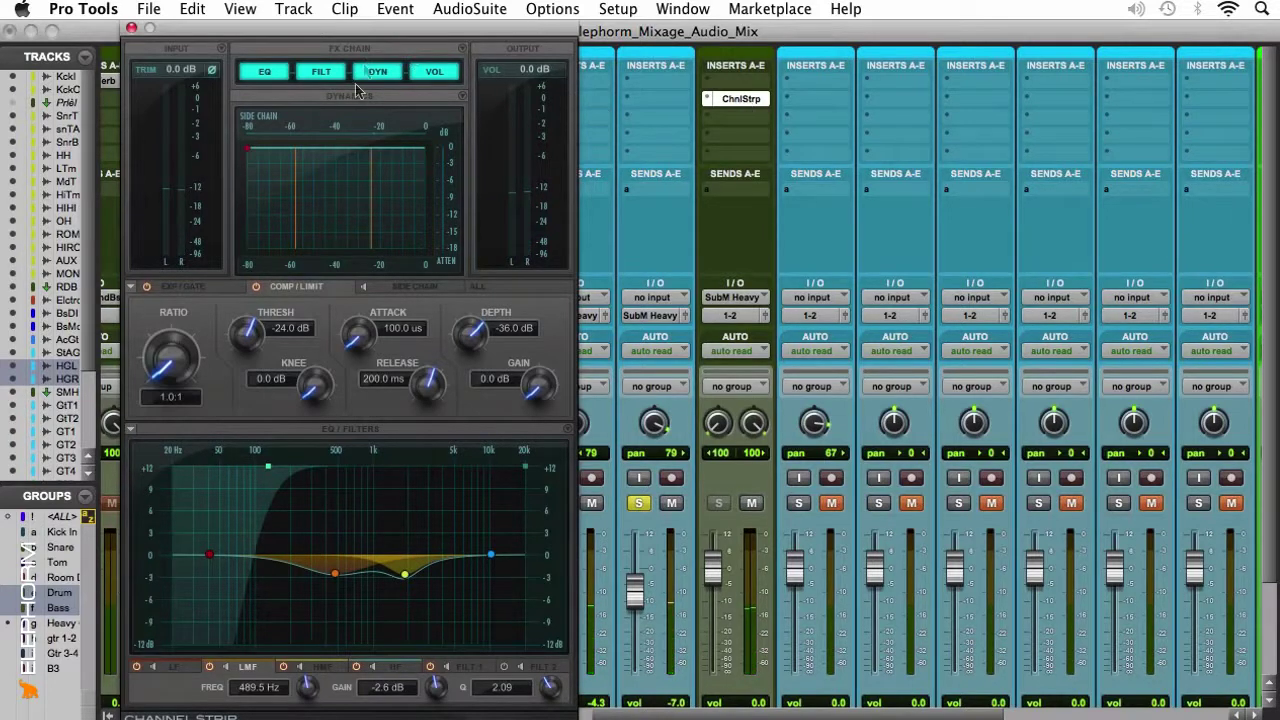
{"action": "left_click", "coordinate": [131, 31]}
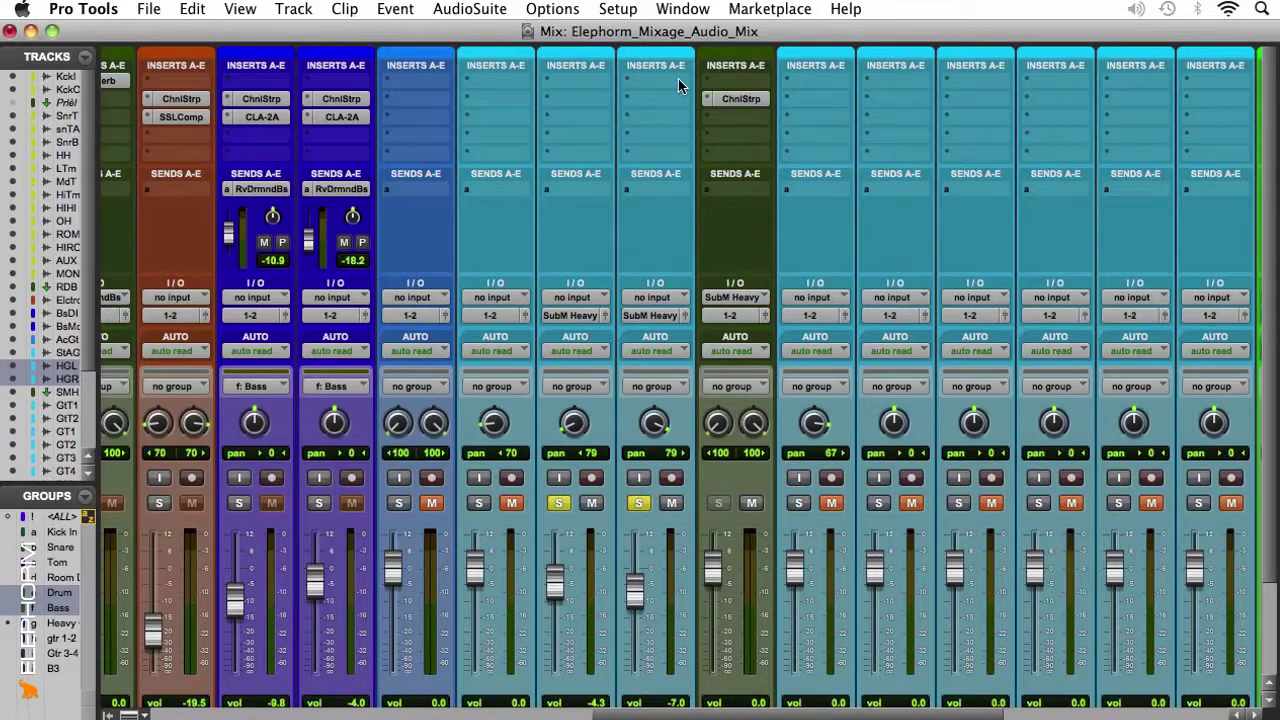
Insert a stereo CLA-3A compressor on the SubM Heavy aux, in the slot below the Channel Strip.
{"action": "left_click", "coordinate": [707, 124]}
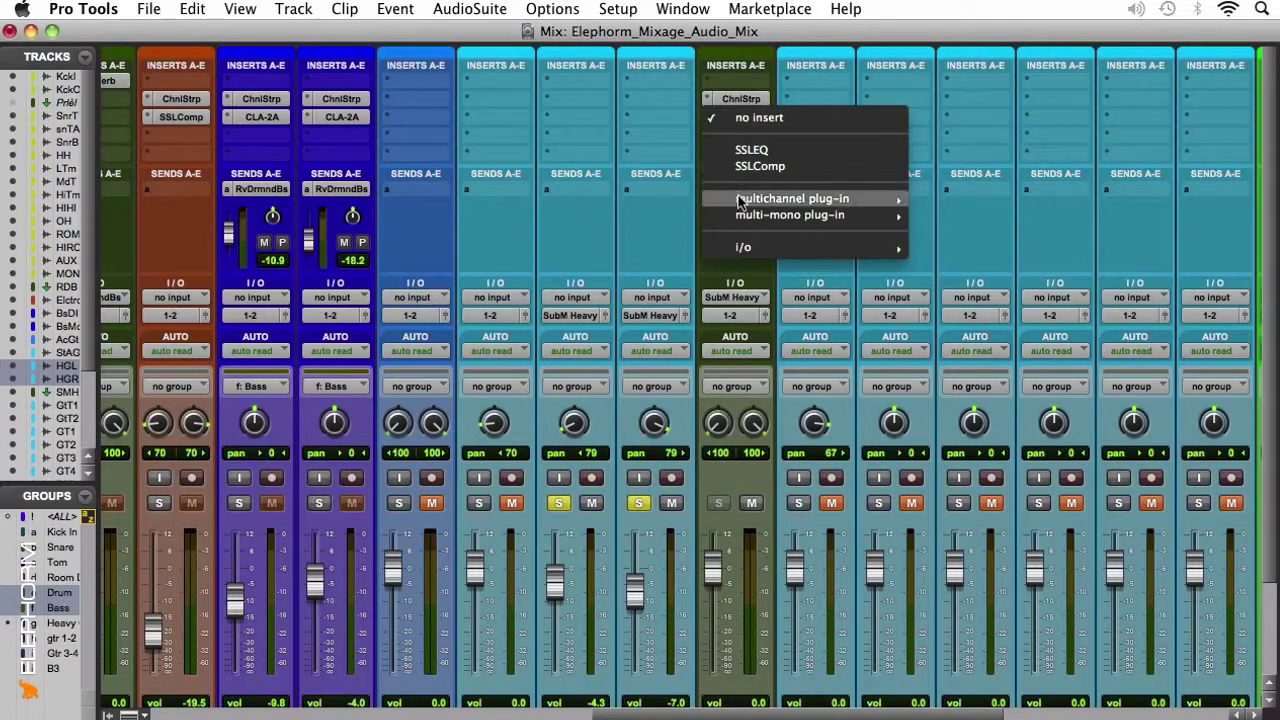
{"action": "mouse_move", "coordinate": [830, 204]}
{"action": "mouse_move", "coordinate": [965, 214]}
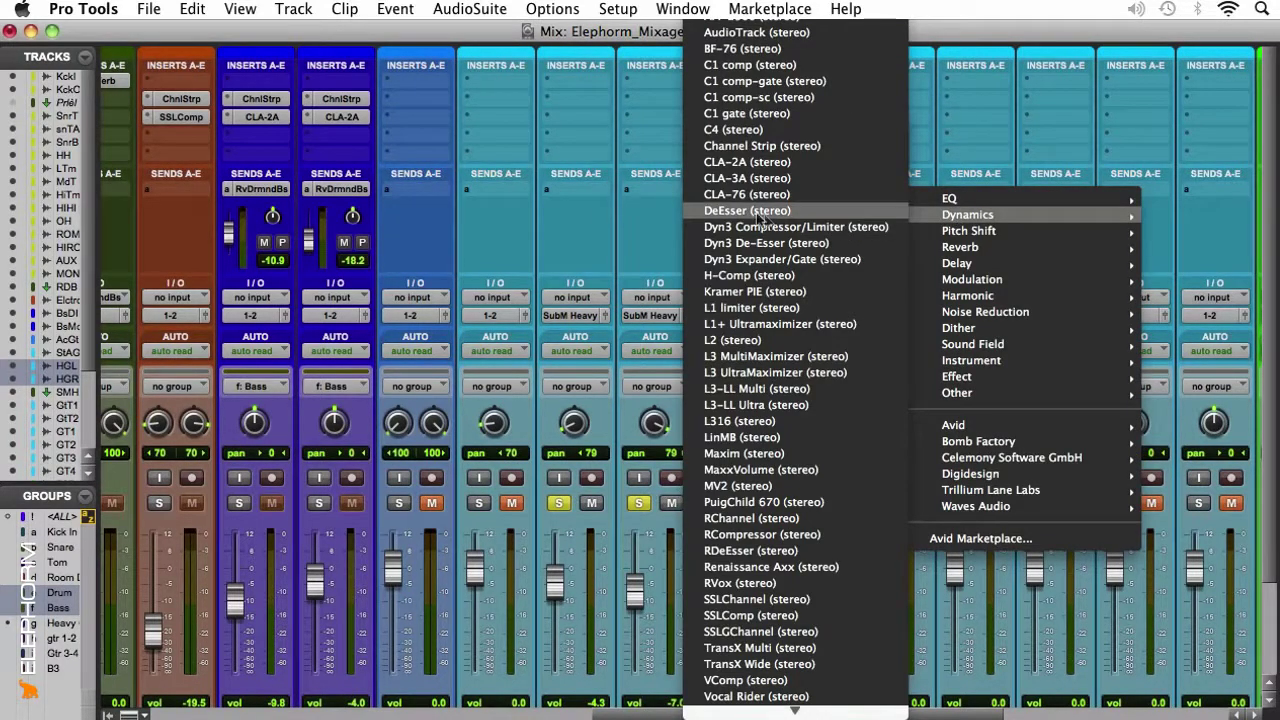
{"action": "left_click", "coordinate": [745, 178]}
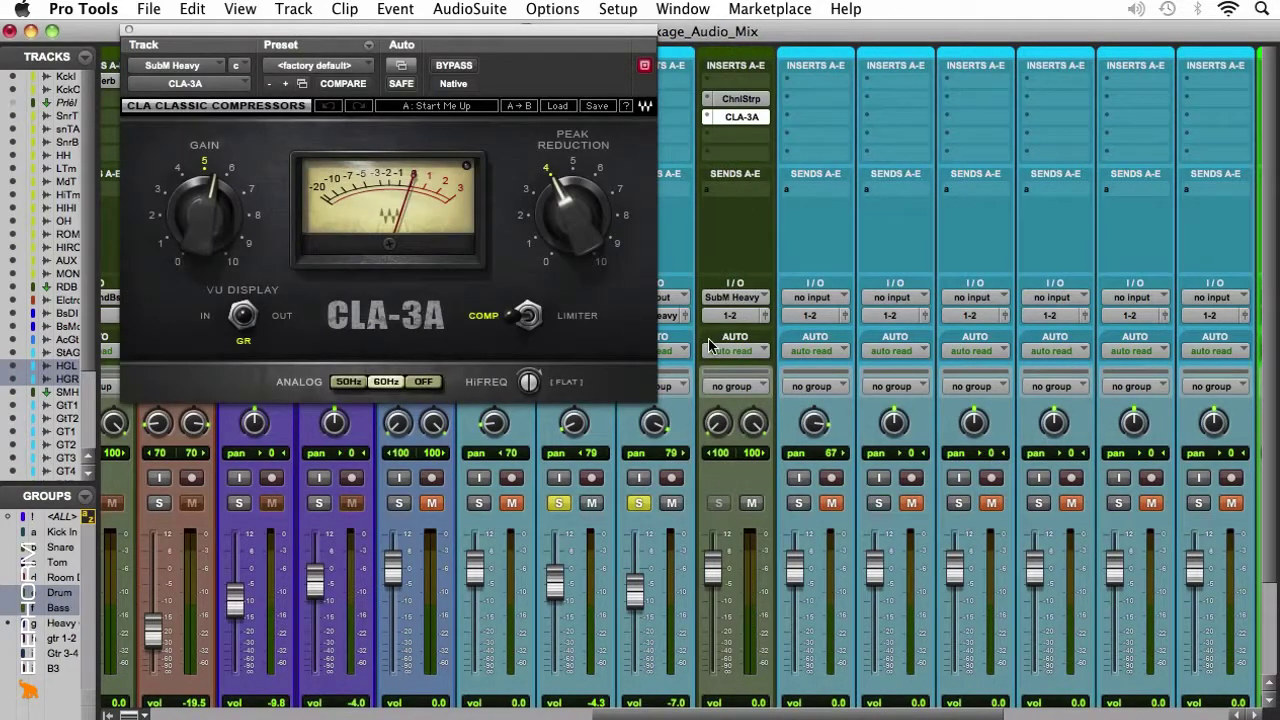
Turn off the CLA-3A analog noise and raise its peak reduction to 5.33 while the heavy guitars play.
{"action": "key", "text": "space"}
{"action": "left_click", "coordinate": [424, 382]}
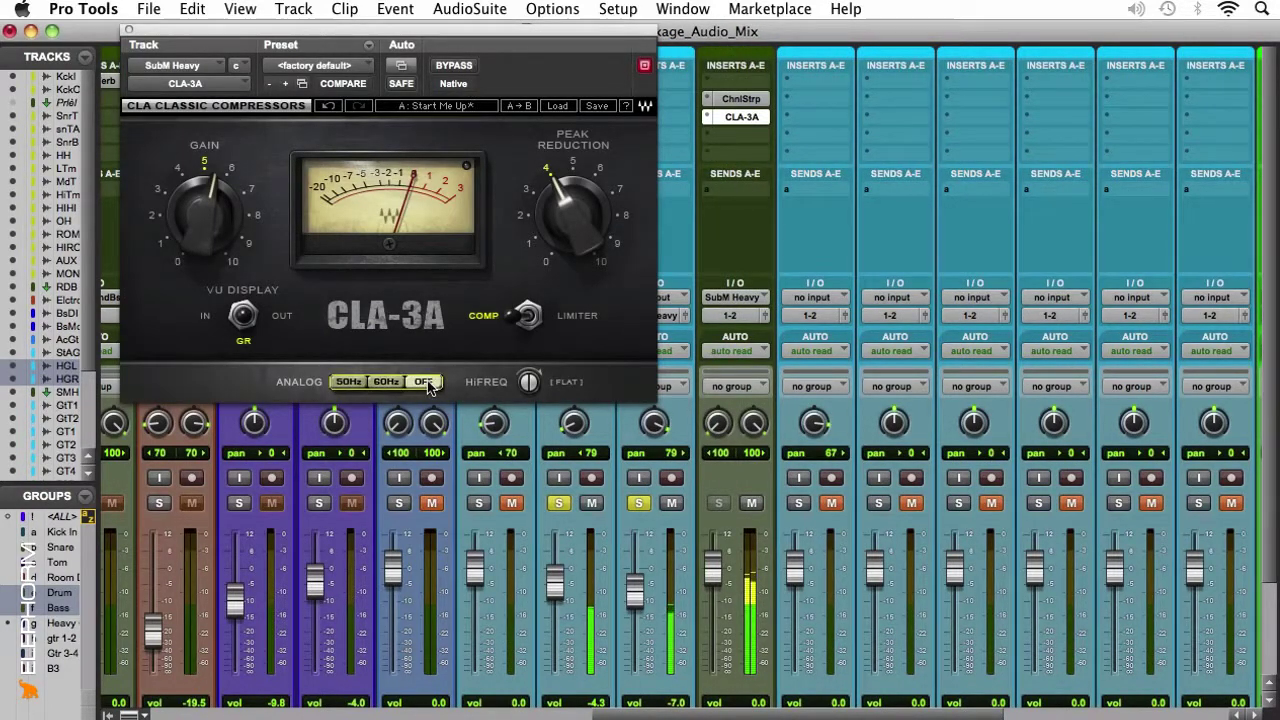
{"action": "left_click_drag", "start_coordinate": [565, 228], "coordinate": [577, 199]}
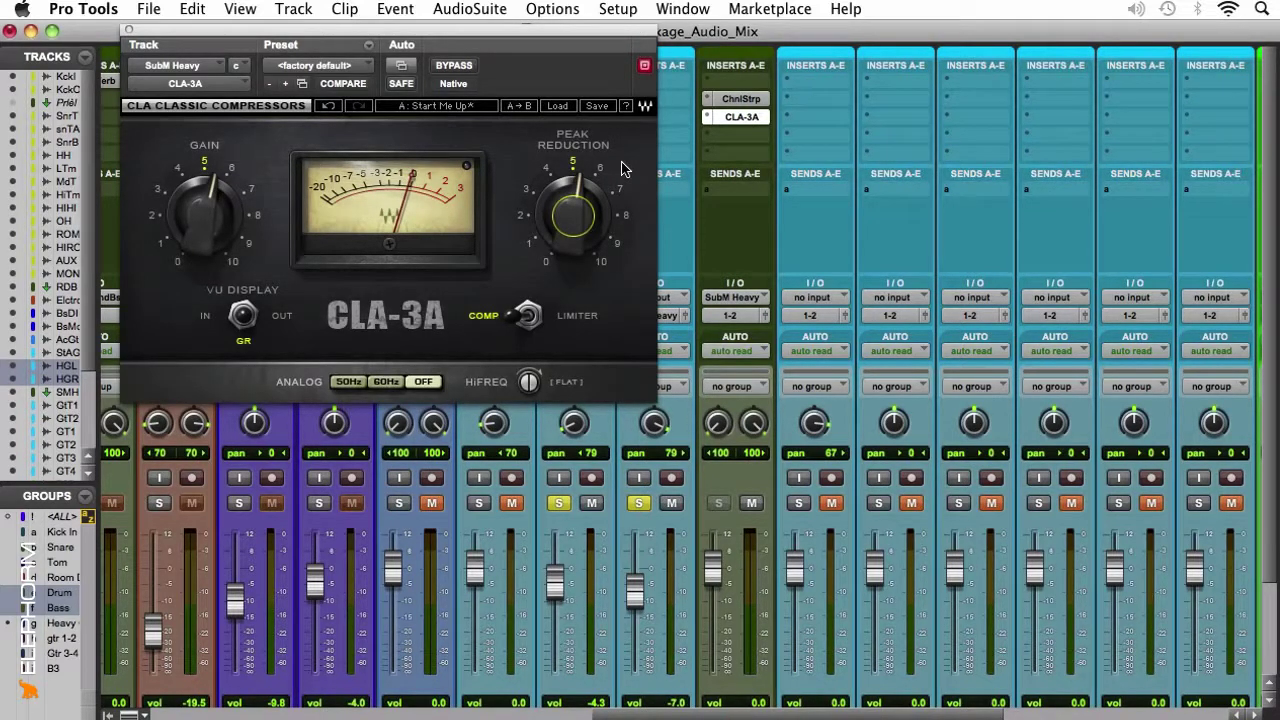
{"action": "mouse_move", "coordinate": [591, 243]}
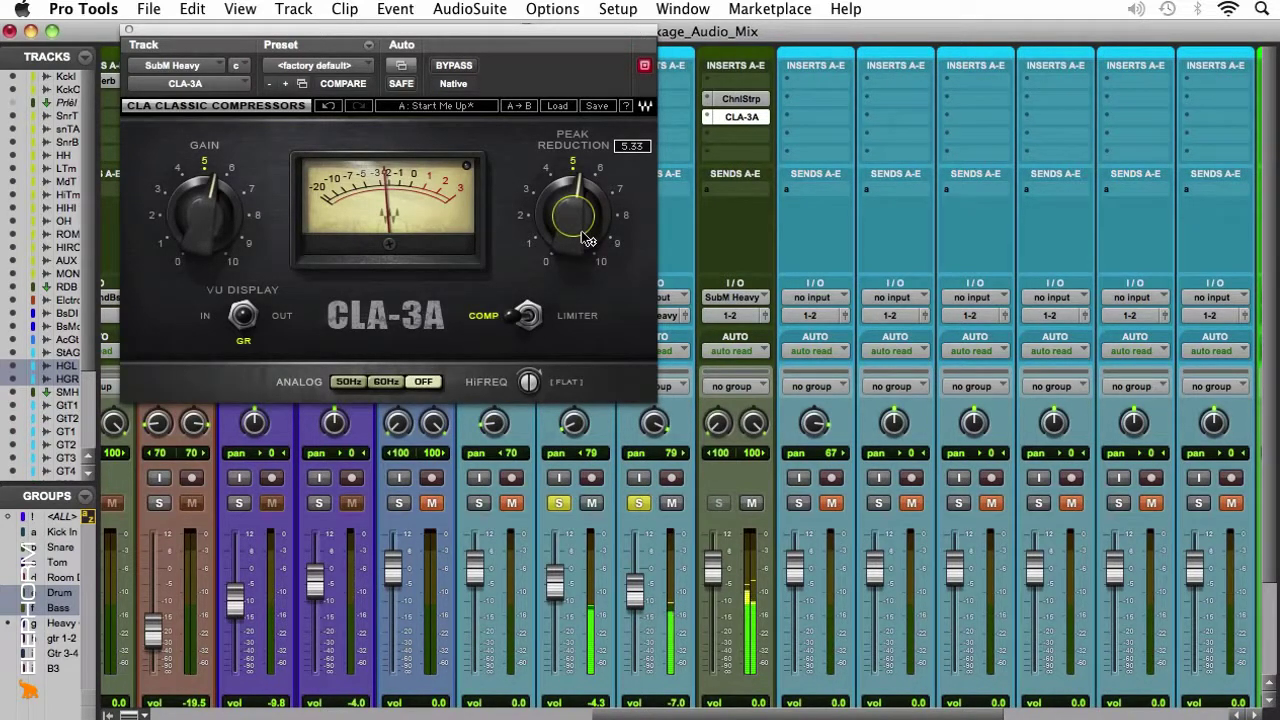
Set the CLA-3A HiFreq control to 69.3 during playback and close the plug-in.
{"action": "left_click_drag", "start_coordinate": [537, 388], "coordinate": [537, 365]}
{"action": "scroll", "coordinate": [534, 385], "scroll_direction": "down", "scroll_amount": 2}
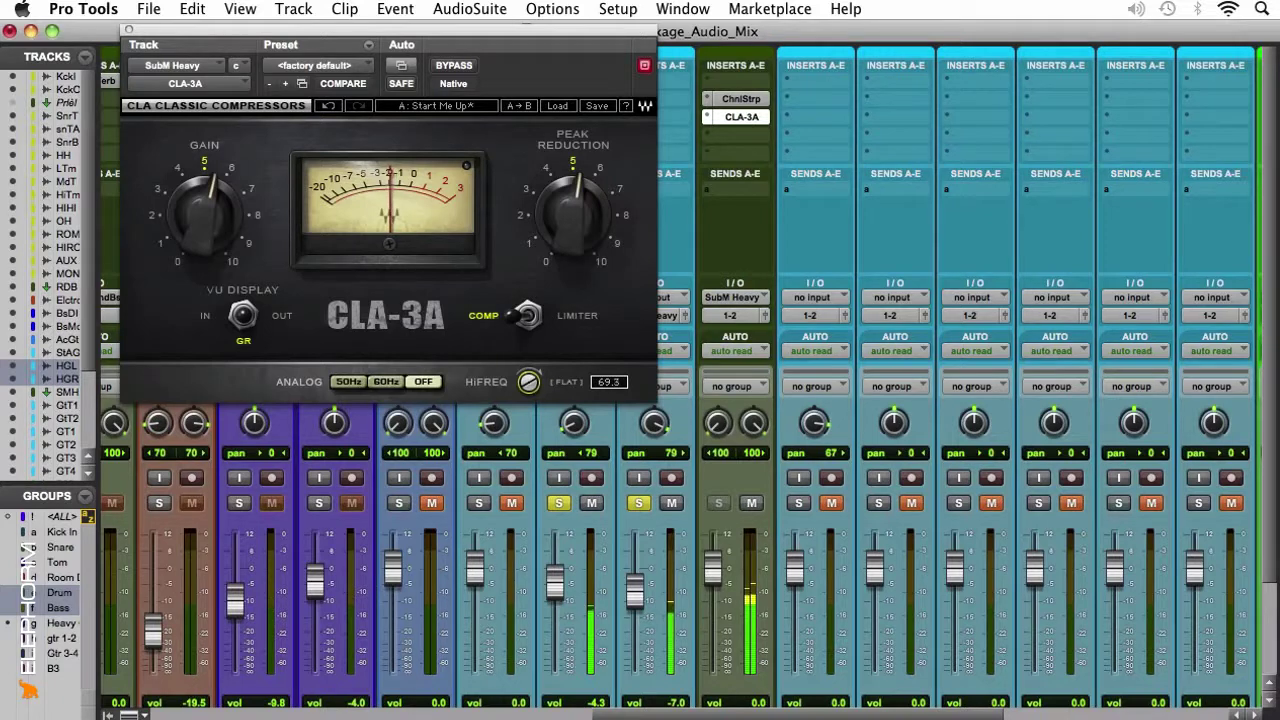
{"action": "left_click", "coordinate": [530, 382], "text": "alt"}
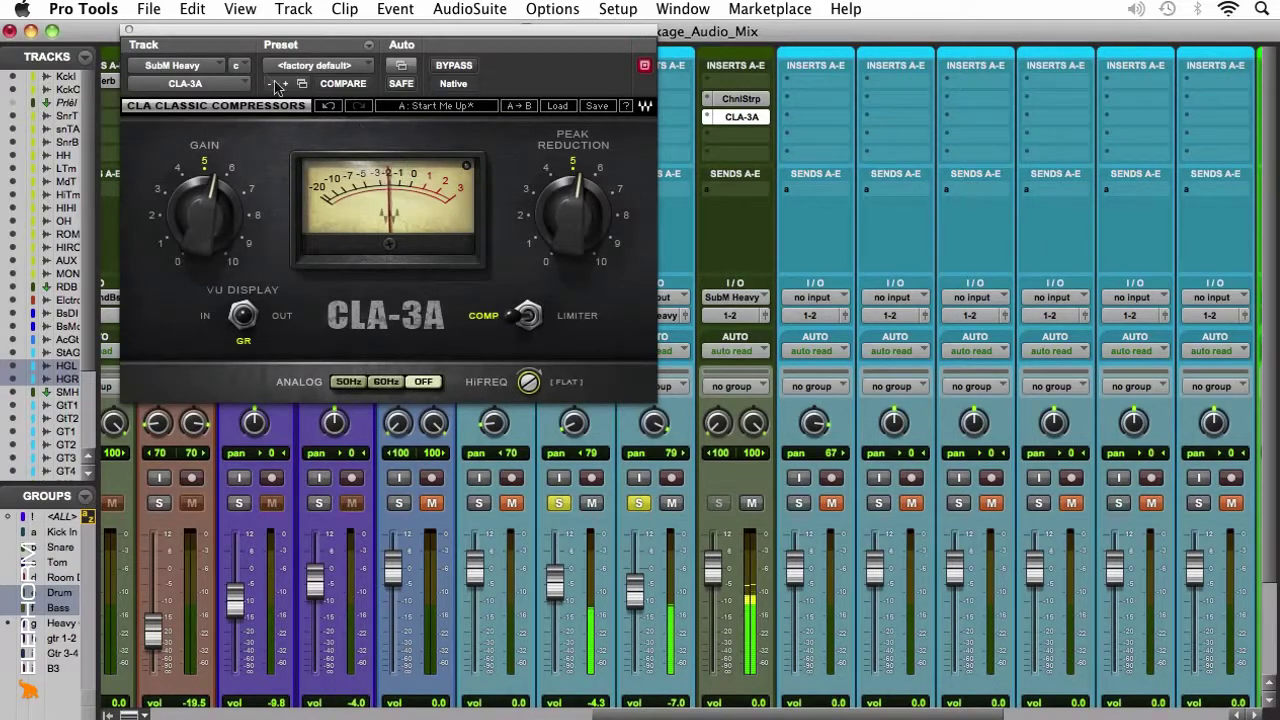
{"action": "left_click", "coordinate": [128, 33]}
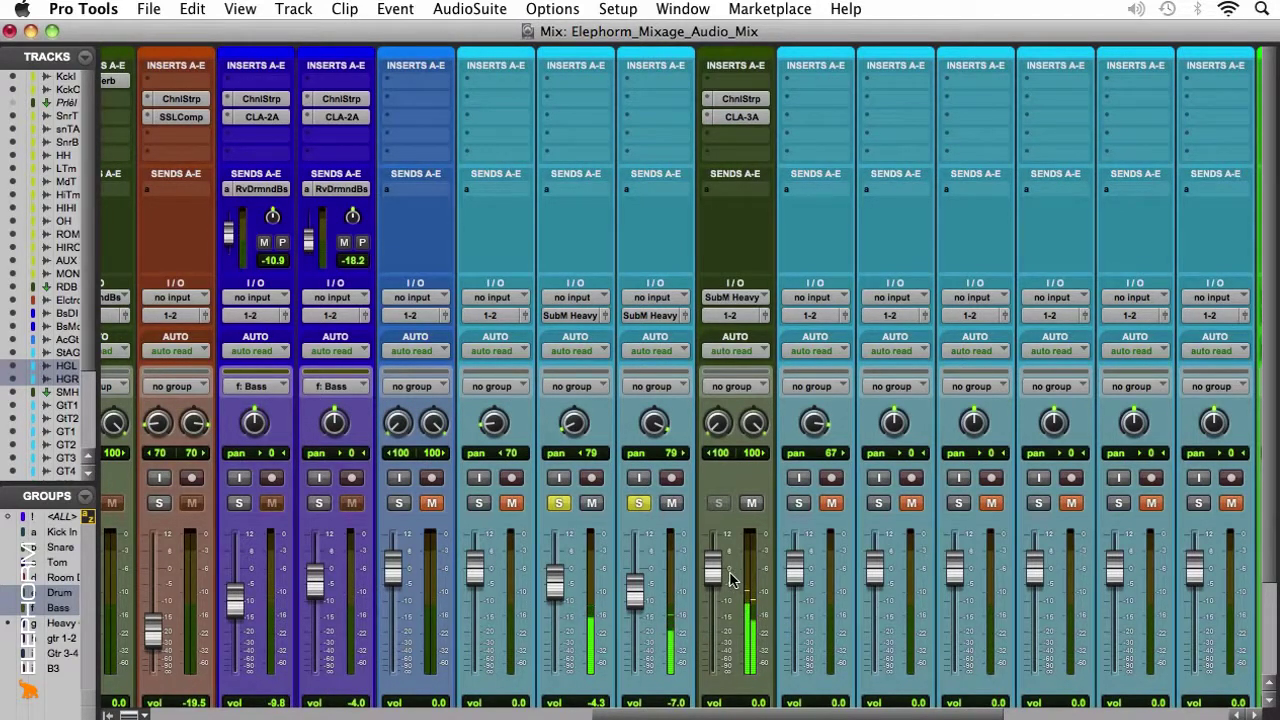
Examine the GTR 1 and GTR 2 clips against the heavy guitar clips around Refrain 1 in the Edit window.
{"action": "key", "text": "super+equal"}
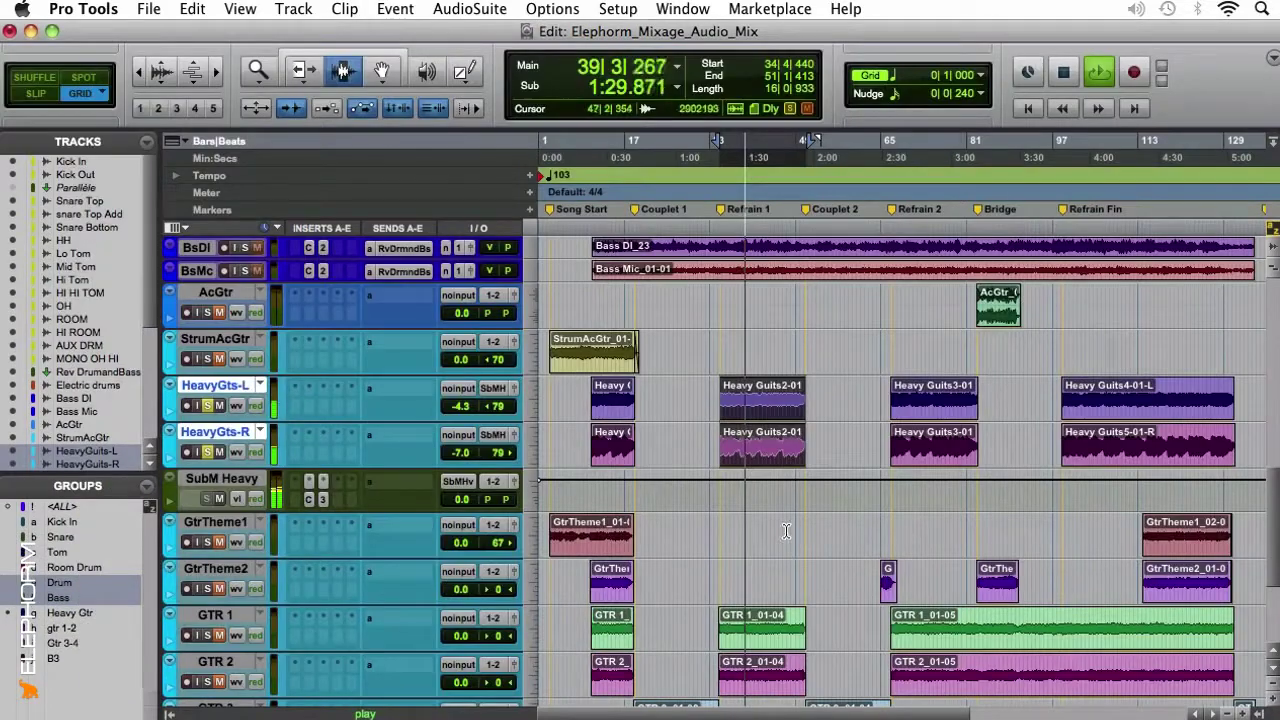
{"action": "scroll", "coordinate": [782, 513], "scroll_direction": "down", "scroll_amount": 2}
{"action": "scroll", "coordinate": [782, 513], "scroll_direction": "down", "scroll_amount": 3}
{"action": "scroll", "coordinate": [782, 513], "scroll_direction": "up", "scroll_amount": 2}
{"action": "scroll", "coordinate": [782, 513], "scroll_direction": "down", "scroll_amount": 1}
{"action": "left_click_drag", "start_coordinate": [718, 485], "coordinate": [828, 531]}
{"action": "scroll", "coordinate": [828, 531], "scroll_direction": "up", "scroll_amount": 3}
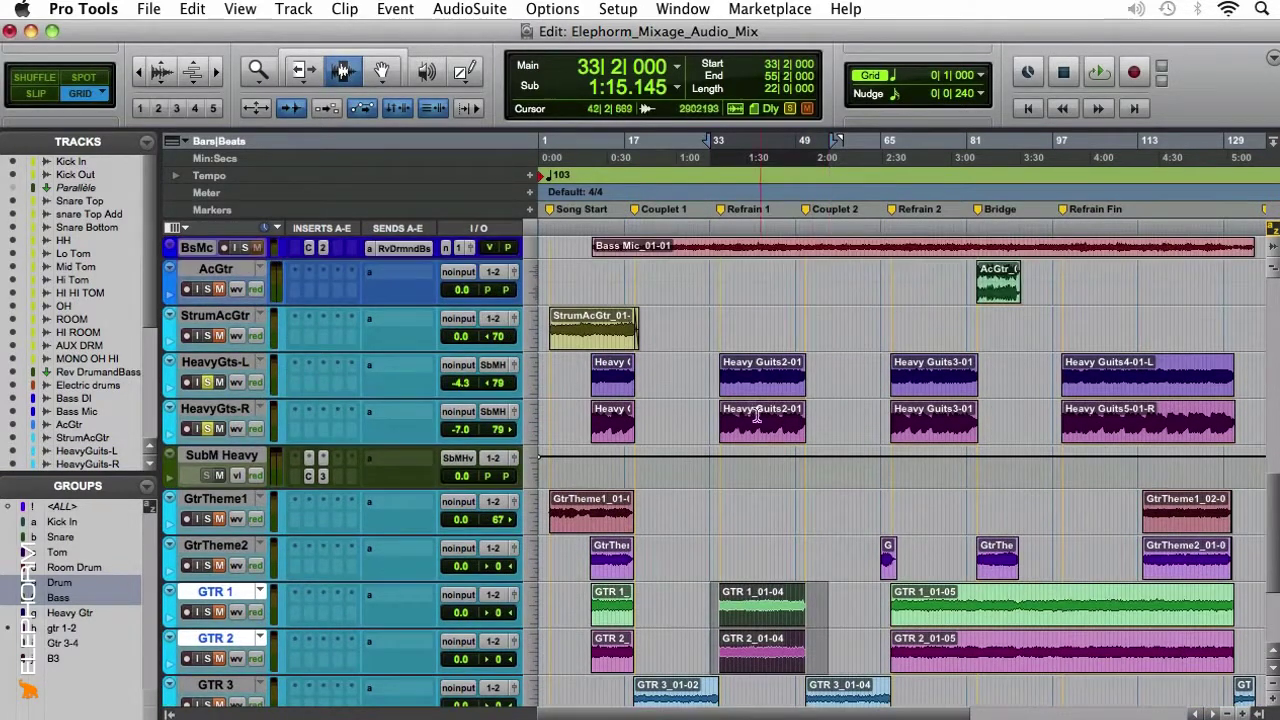
{"action": "left_click_drag", "start_coordinate": [720, 384], "coordinate": [815, 426]}
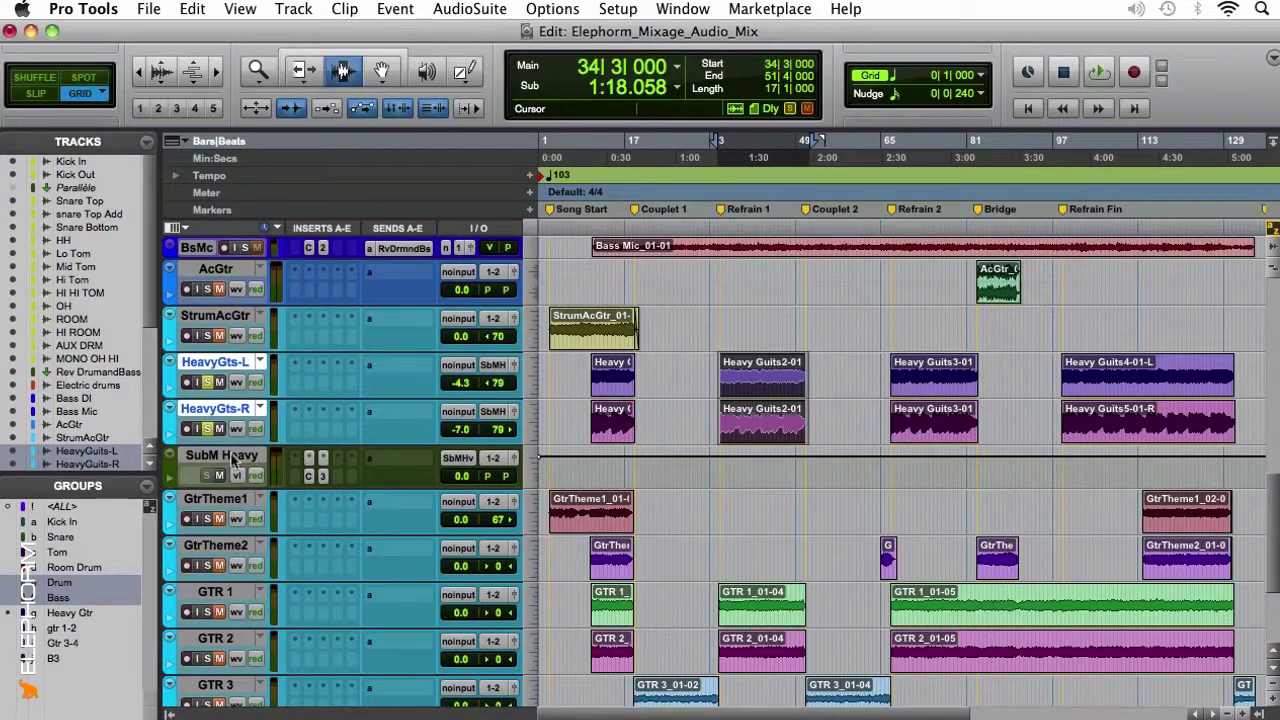
{"action": "left_click_drag", "start_coordinate": [720, 612], "coordinate": [806, 646]}
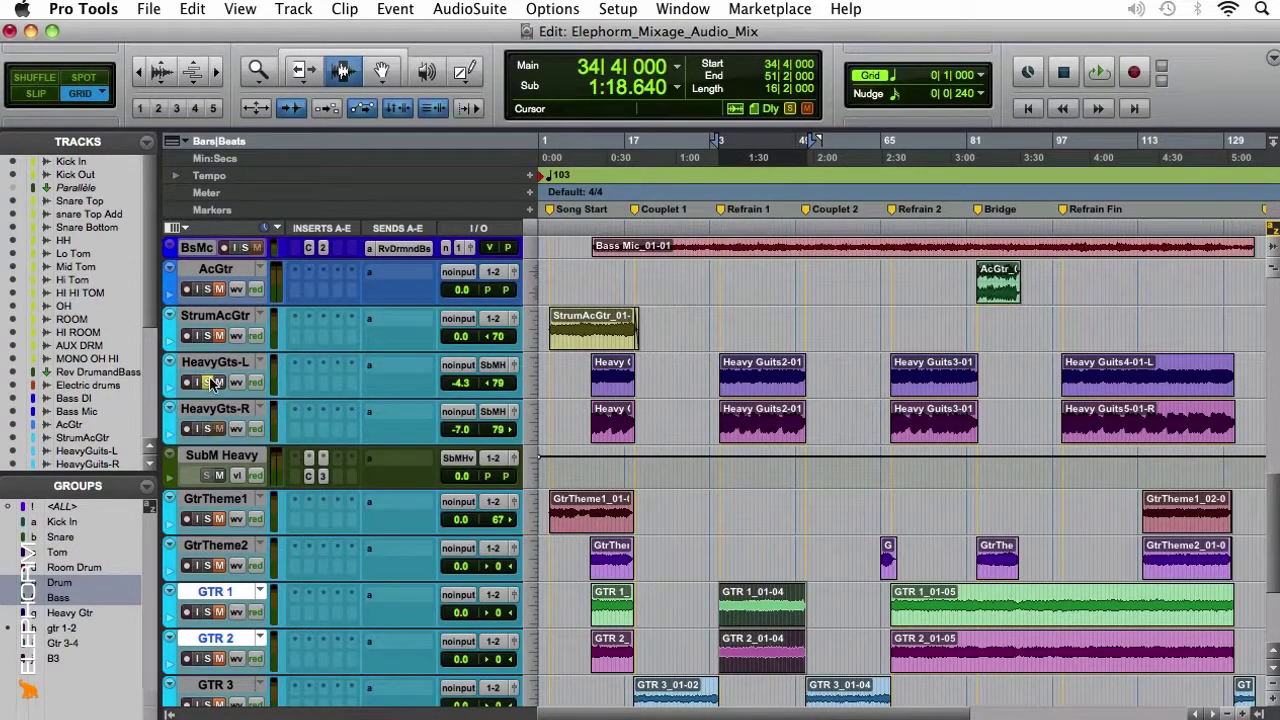
With the heavy guitars unsoloed, play the mix from bar 34 and lower the SubM Heavy fader to -1.9 dB.
{"action": "left_click", "coordinate": [716, 383]}
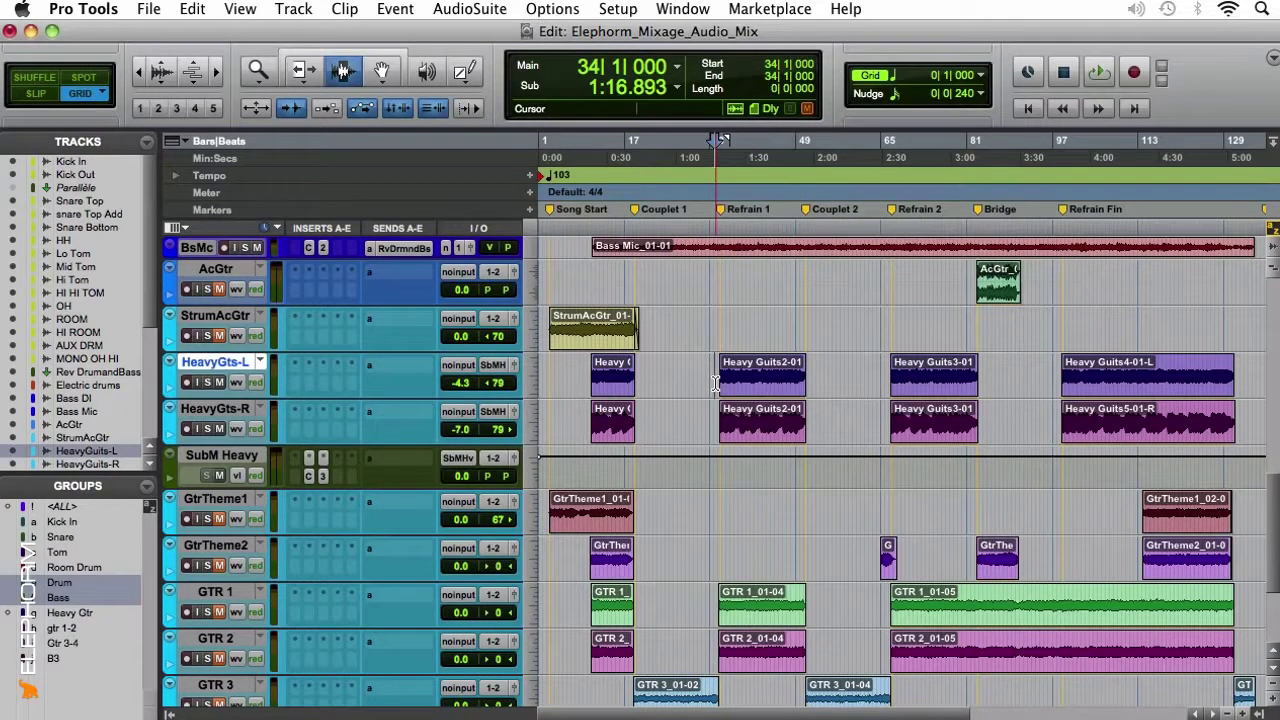
{"action": "key", "text": "space"}
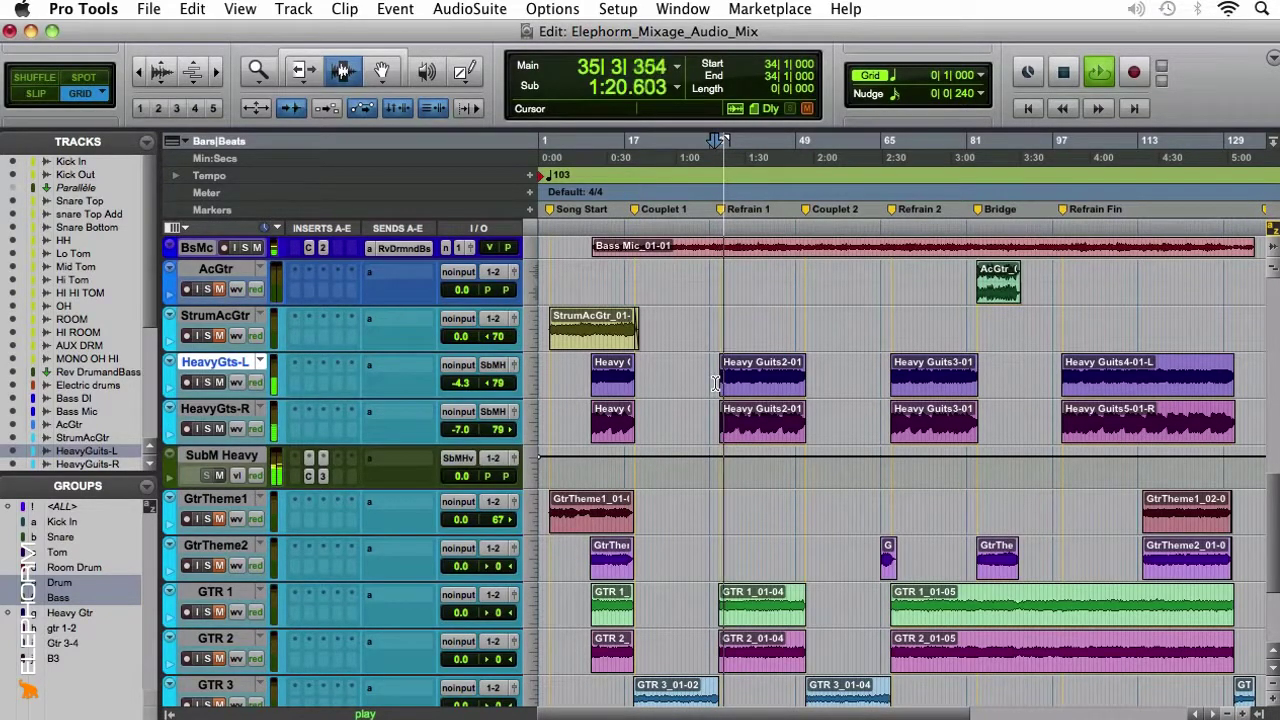
{"action": "key", "text": "super+equal"}
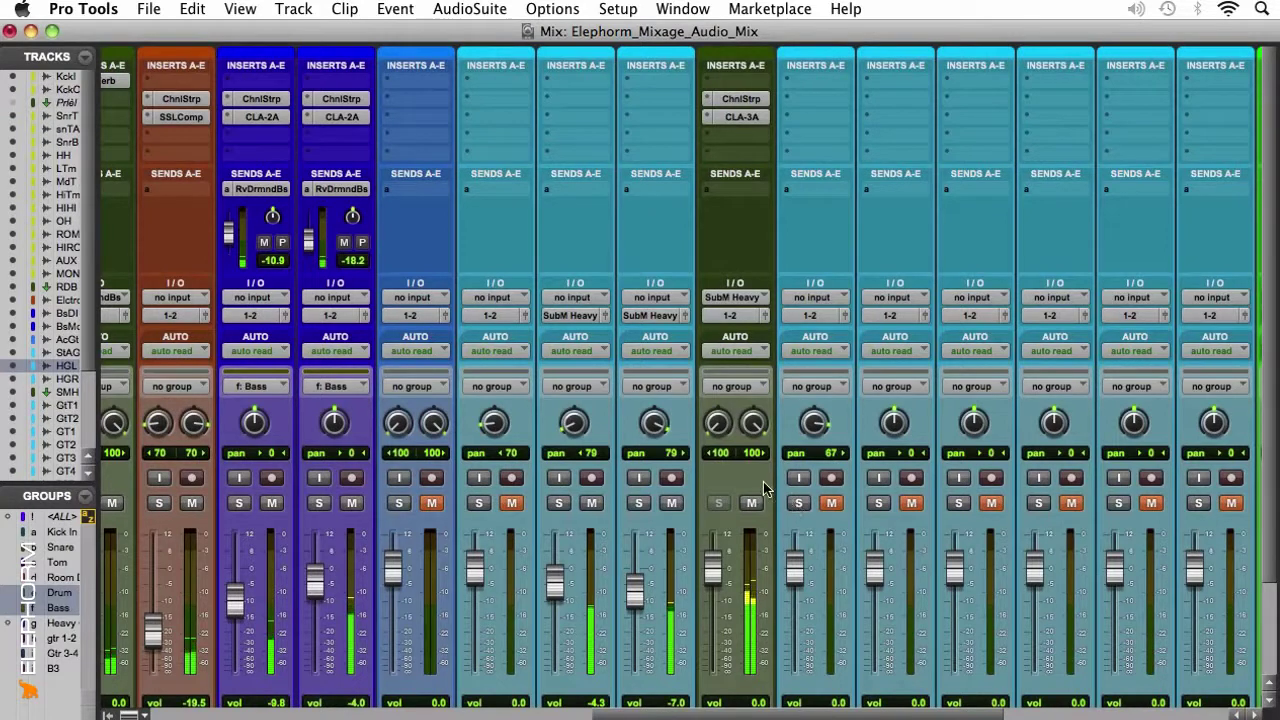
{"action": "mouse_move", "coordinate": [714, 572]}
{"action": "left_mouse_down"}
{"action": "mouse_move", "coordinate": [714, 585]}
{"action": "mouse_move", "coordinate": [712, 574]}
{"action": "left_mouse_up"}
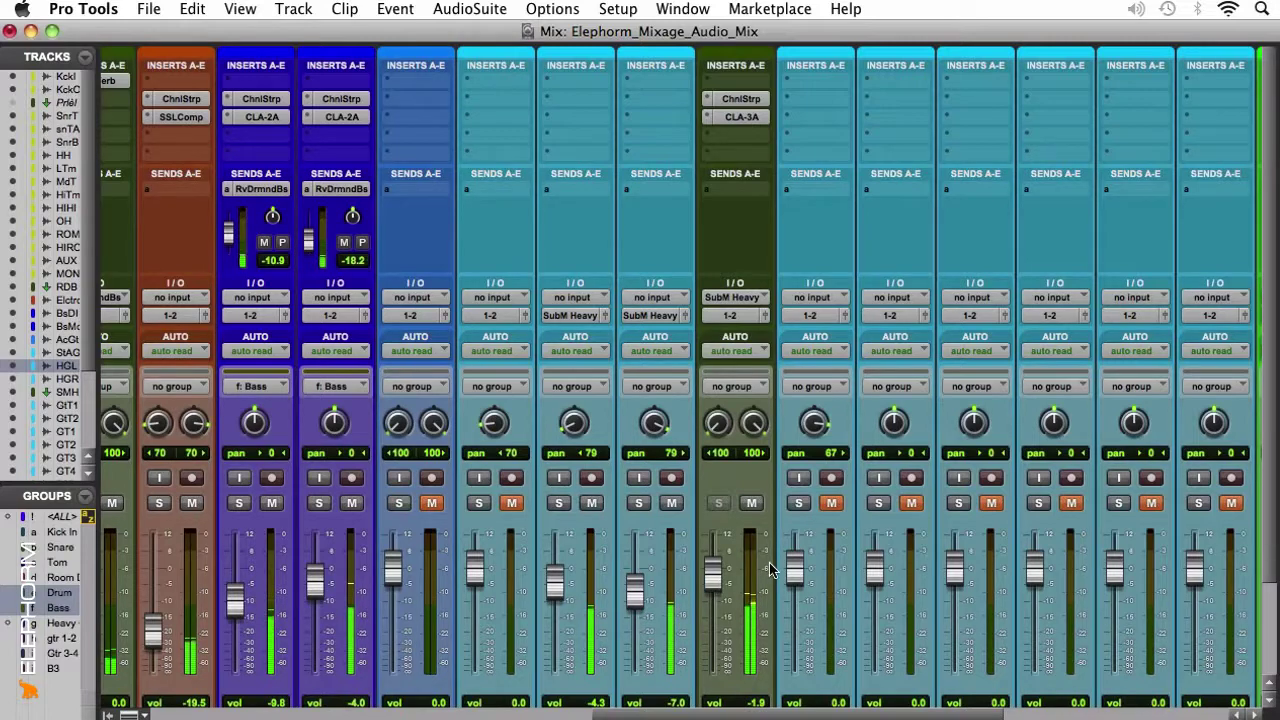
{"action": "scroll", "coordinate": [770, 572], "scroll_direction": "down", "scroll_amount": 2}
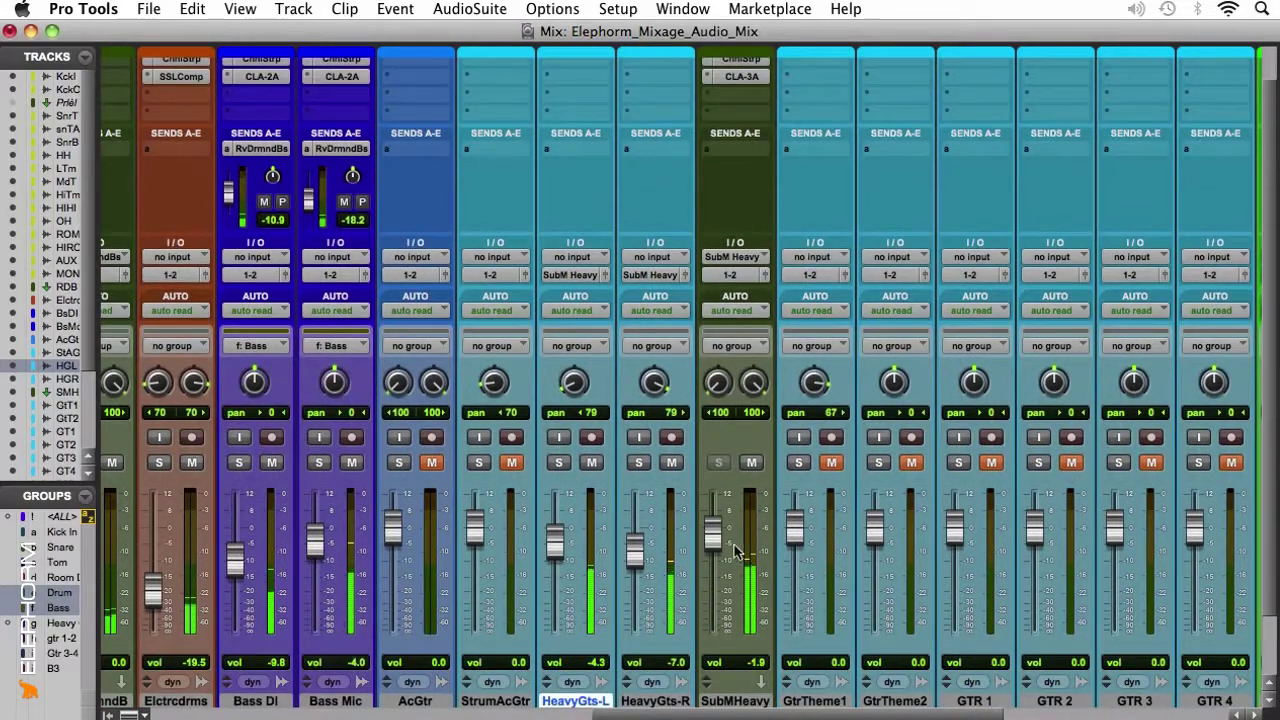
{"action": "left_click_drag", "start_coordinate": [712, 540], "coordinate": [712, 538]}
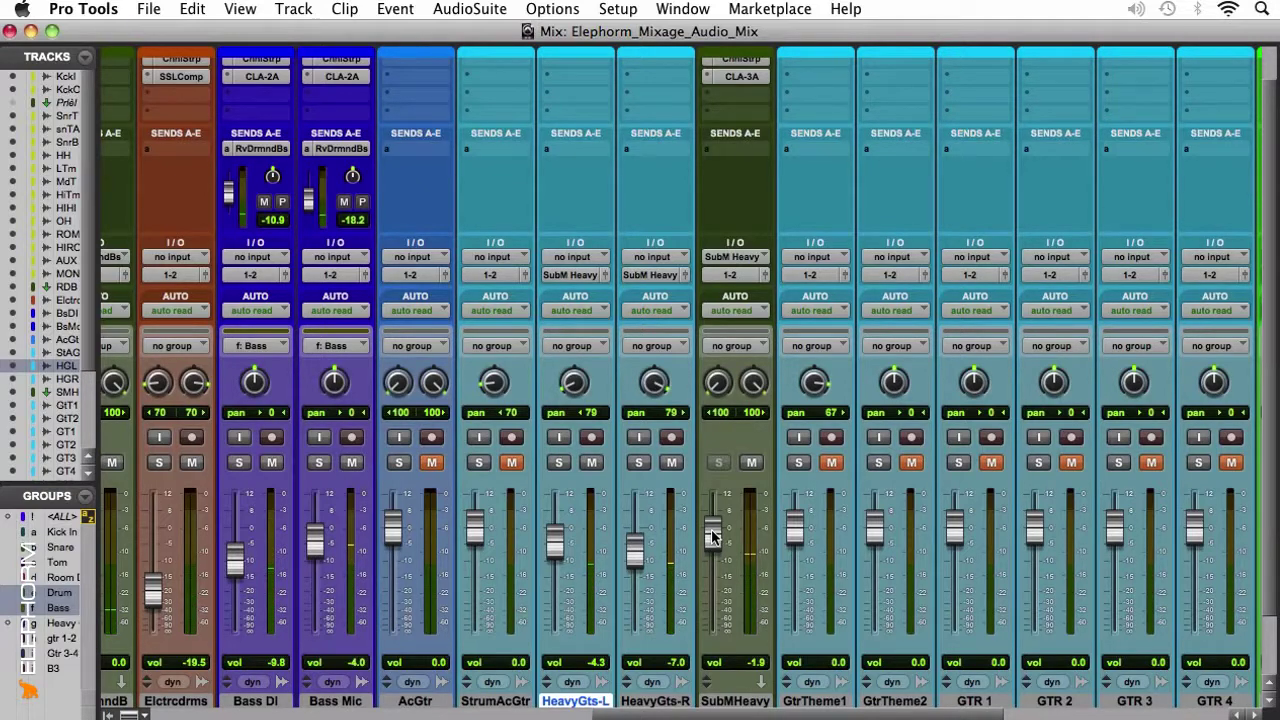
Select the GTR 1 and GTR 2 tracks together in the Edit window.
{"action": "key", "text": "super+equal"}
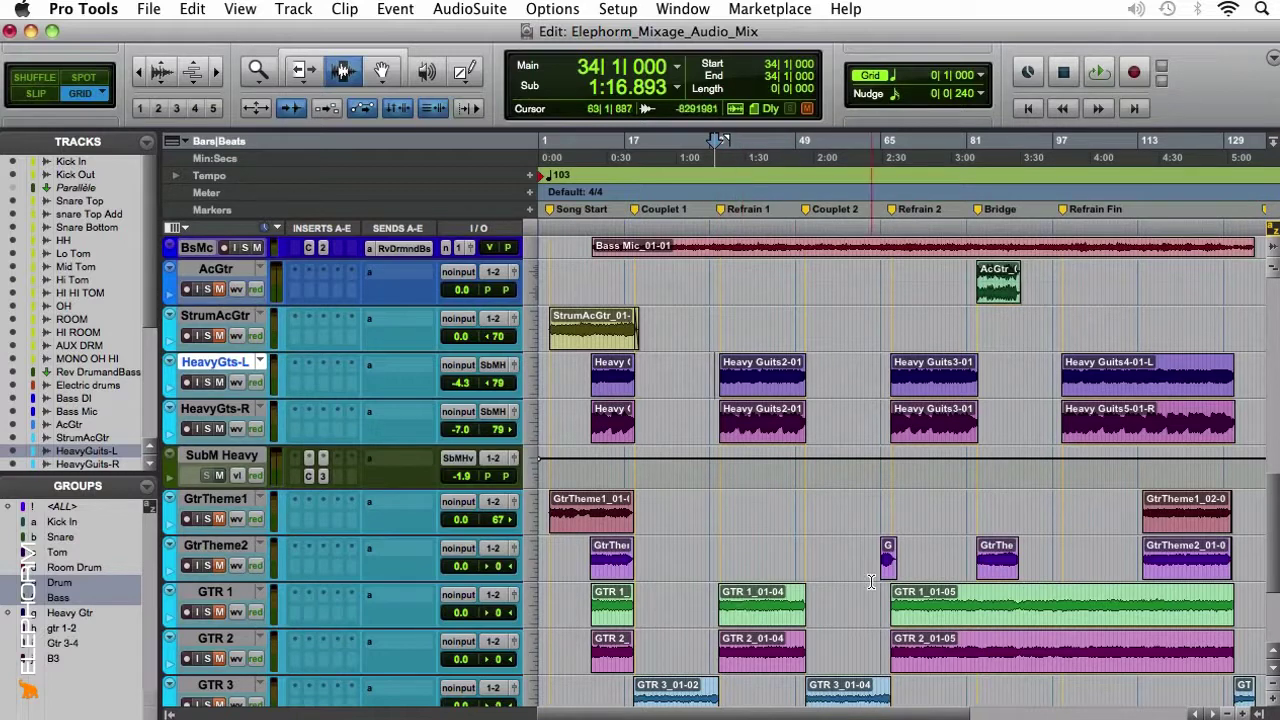
{"action": "key", "text": "space"}
{"action": "double_click", "coordinate": [780, 610]}
{"action": "left_click", "coordinate": [773, 655]}
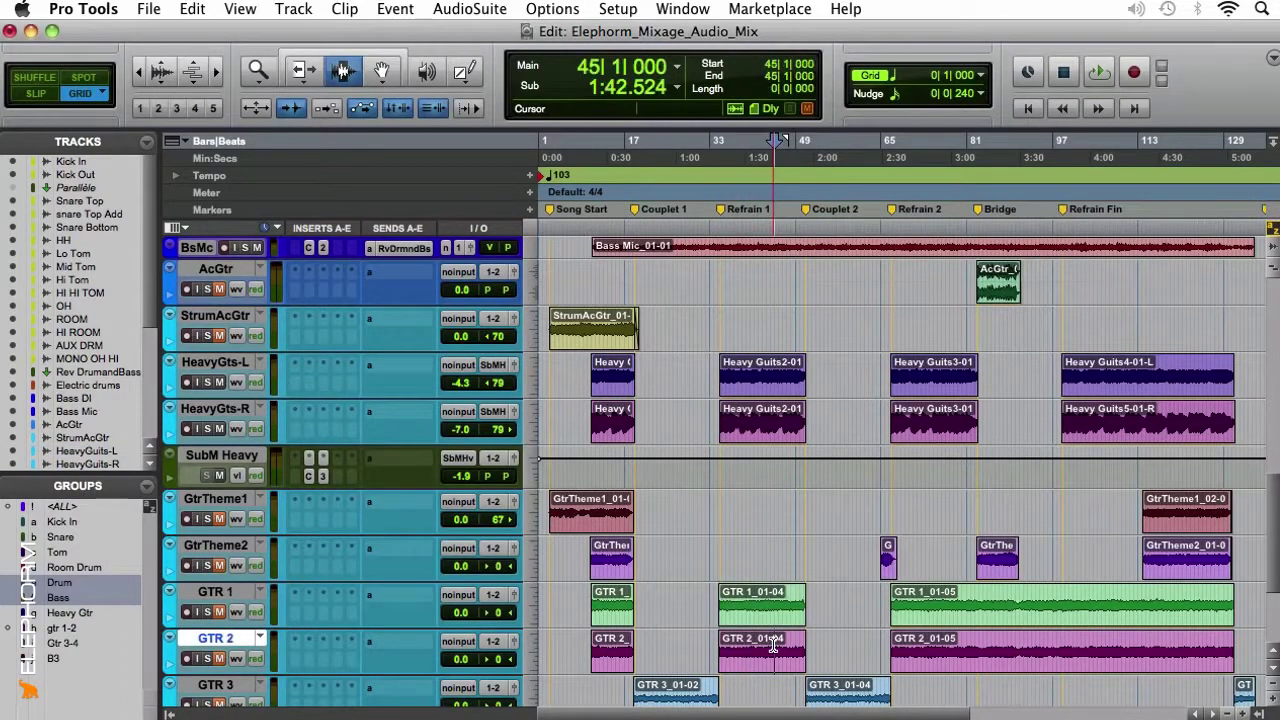
{"action": "left_click", "coordinate": [221, 592], "text": "shift"}
{"action": "scroll", "coordinate": [221, 597], "scroll_direction": "down", "scroll_amount": 3}
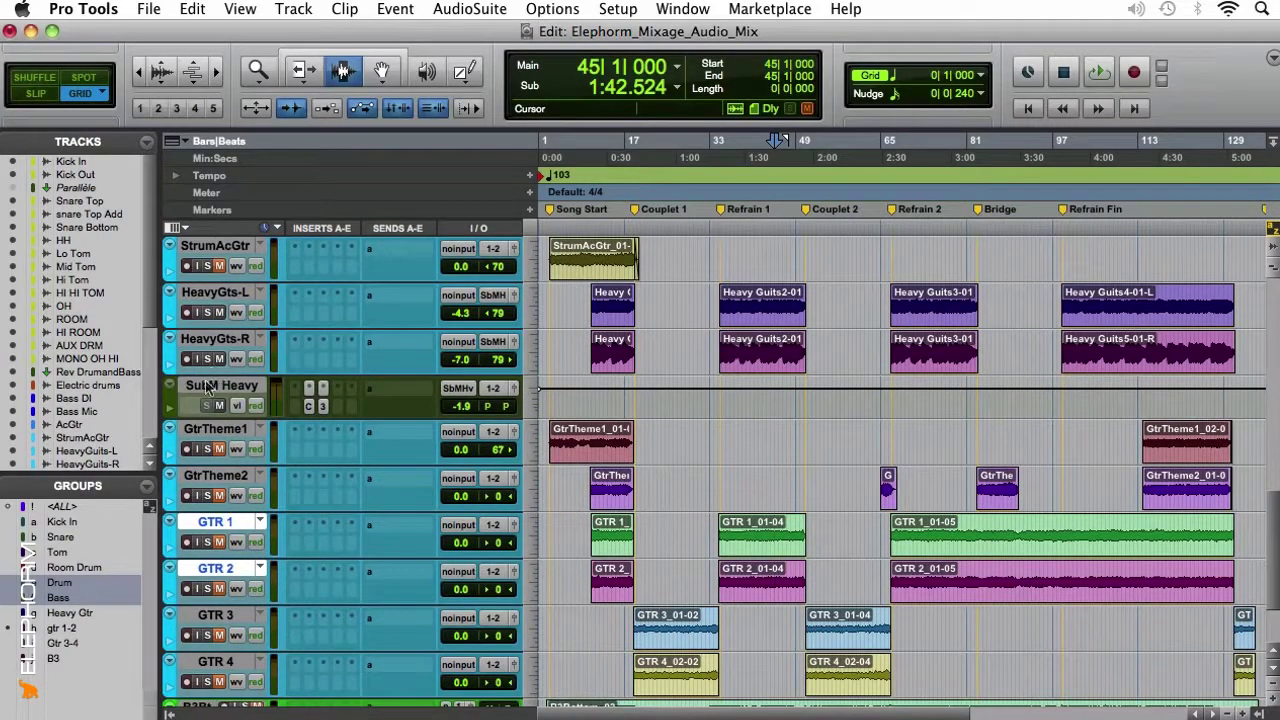
Create a new stereo aux input track directly after GTR 2 in the mixer.
{"action": "key", "text": "super+equal"}
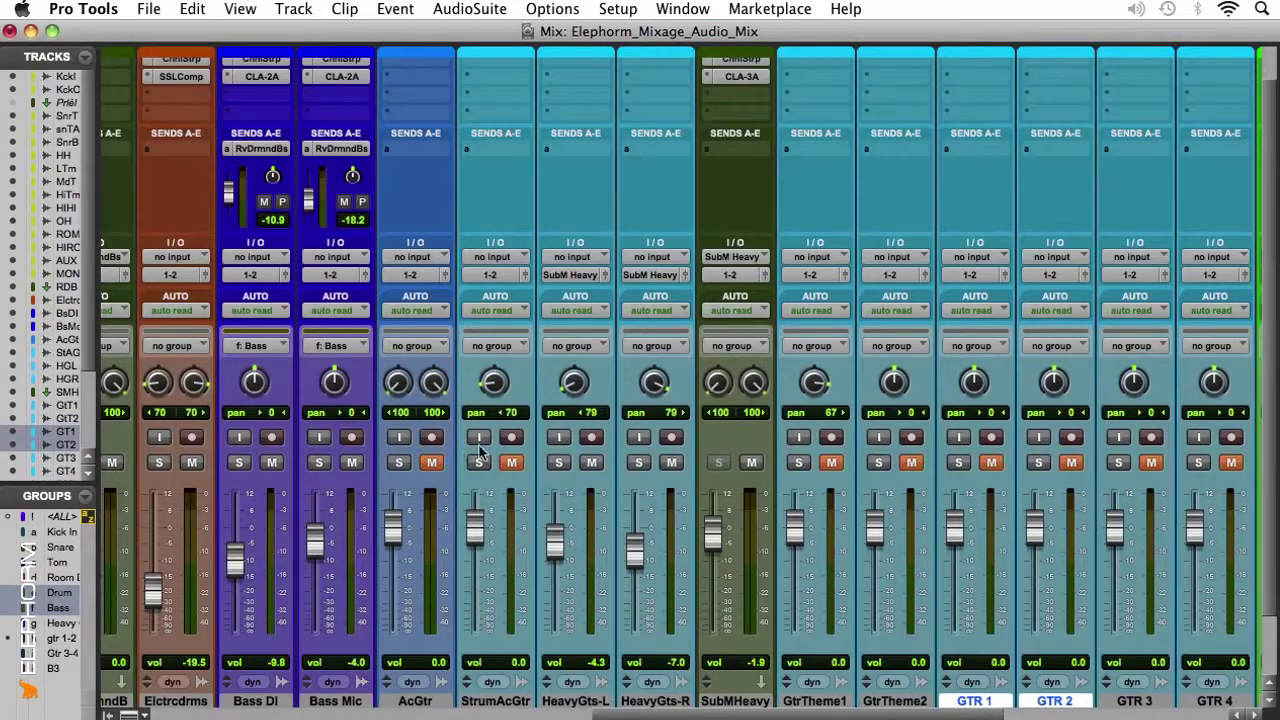
{"action": "scroll", "coordinate": [632, 442], "scroll_direction": "down", "scroll_amount": 2}
{"action": "left_click_drag", "start_coordinate": [686, 716], "coordinate": [832, 716]}
{"action": "key", "text": "shift+super+n"}
{"action": "key", "text": "super+Right"}
{"action": "key", "text": "super+Down"}
{"action": "key", "text": "Return"}
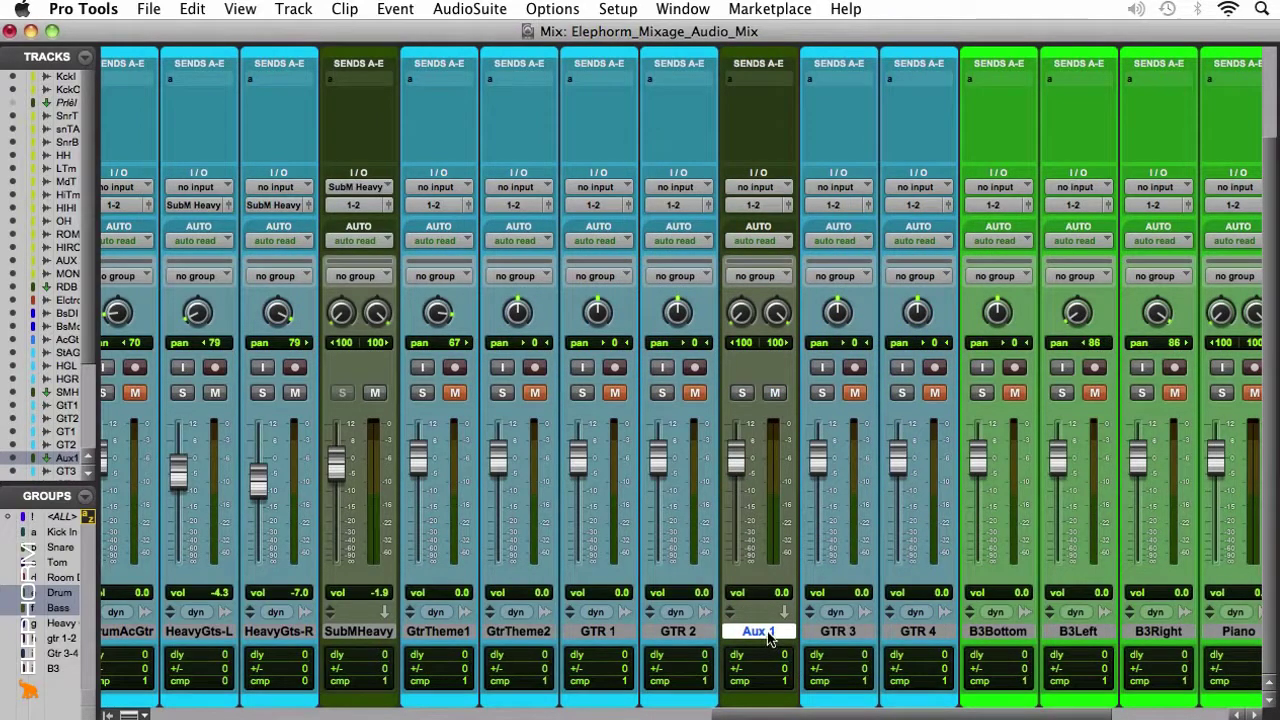
Rename the new aux track as SubM GTR 1-2.
{"action": "double_click", "coordinate": [768, 632]}
{"action": "type", "text": "SubM GTR"}
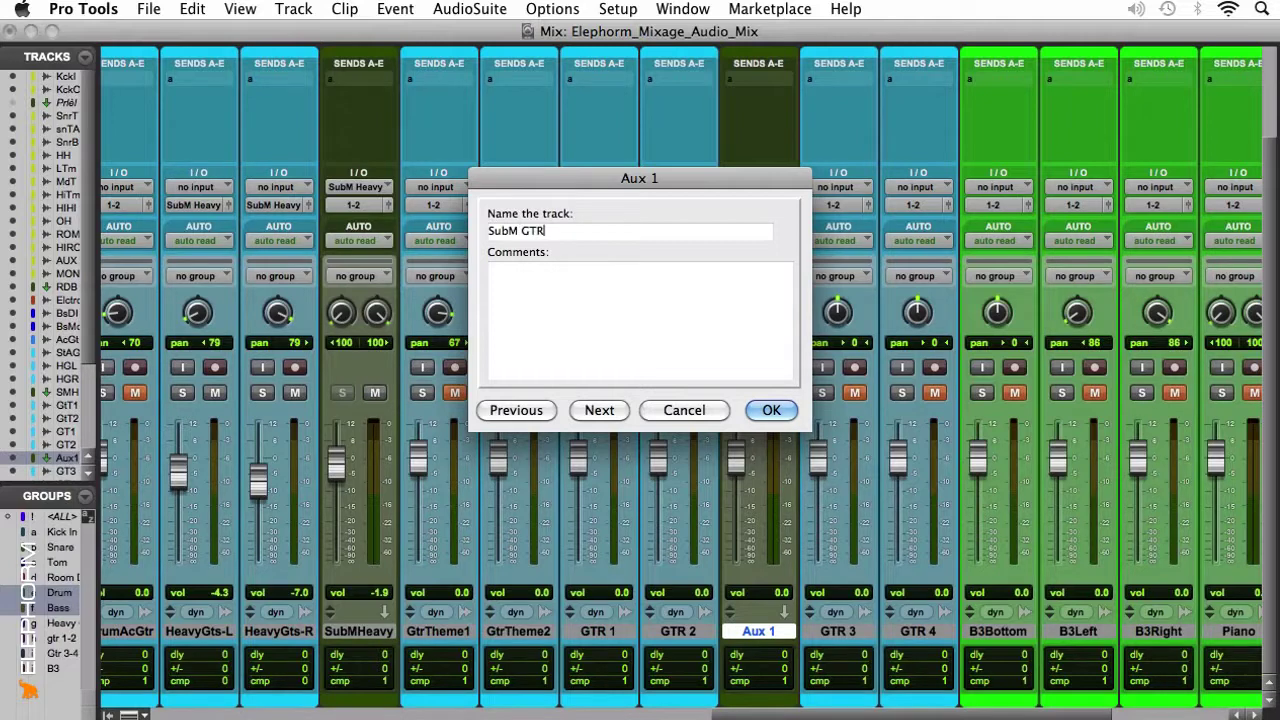
{"action": "type", "text": " 1-2"}
{"action": "key", "text": "Return"}
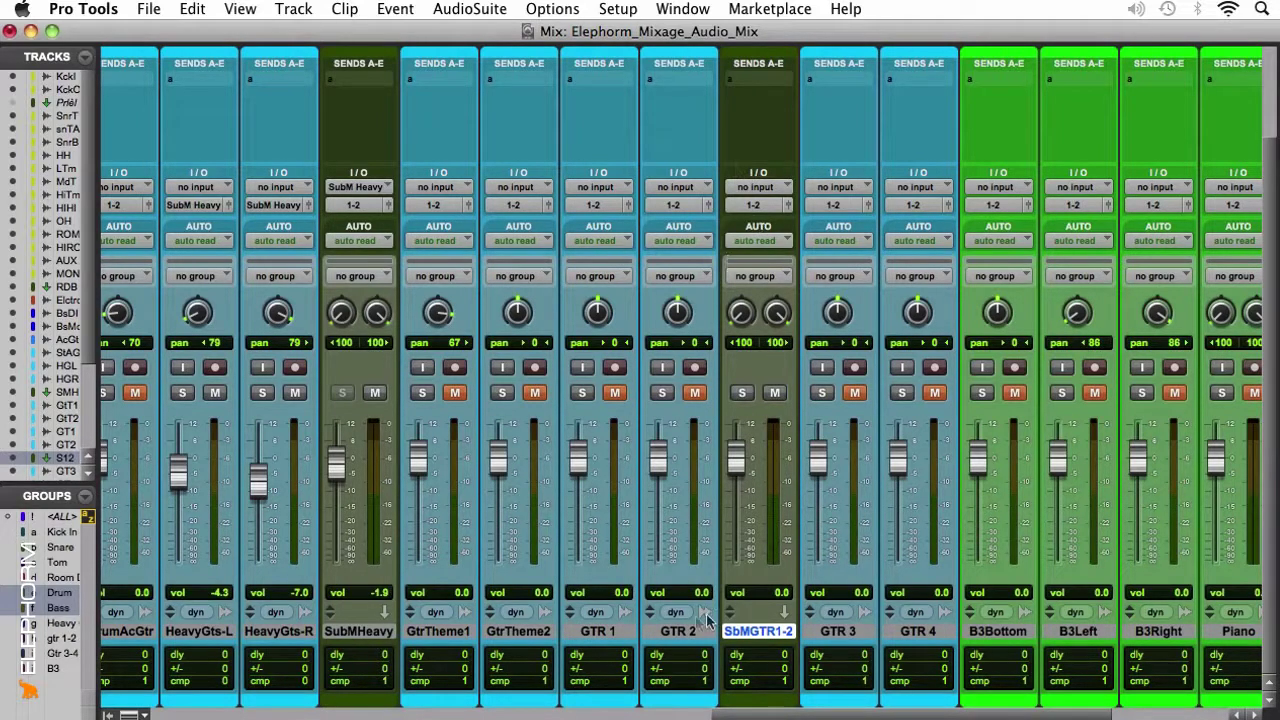
Route the outputs of GTR 1 and GTR 2 to Bus 5-6 (Stereo), and set the SubM GTR 1-2 aux input to that bus.
{"action": "left_click", "coordinate": [600, 633]}
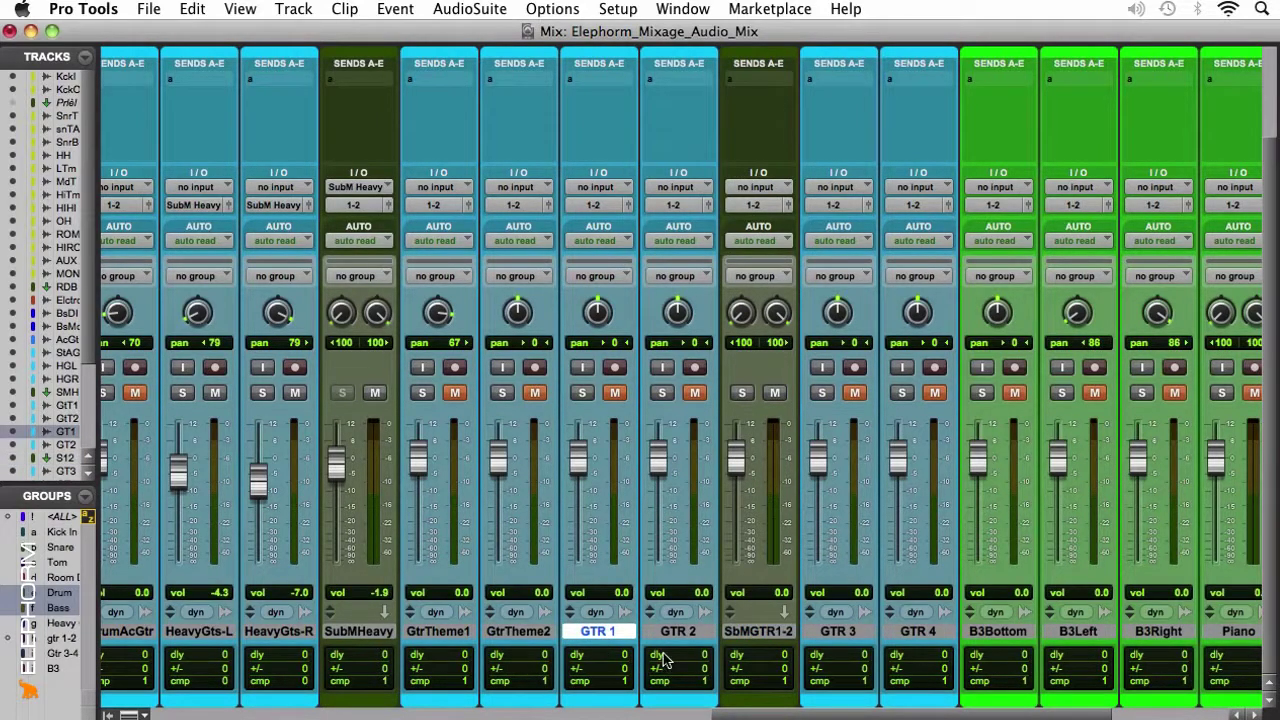
{"action": "left_click", "coordinate": [666, 633], "text": "shift"}
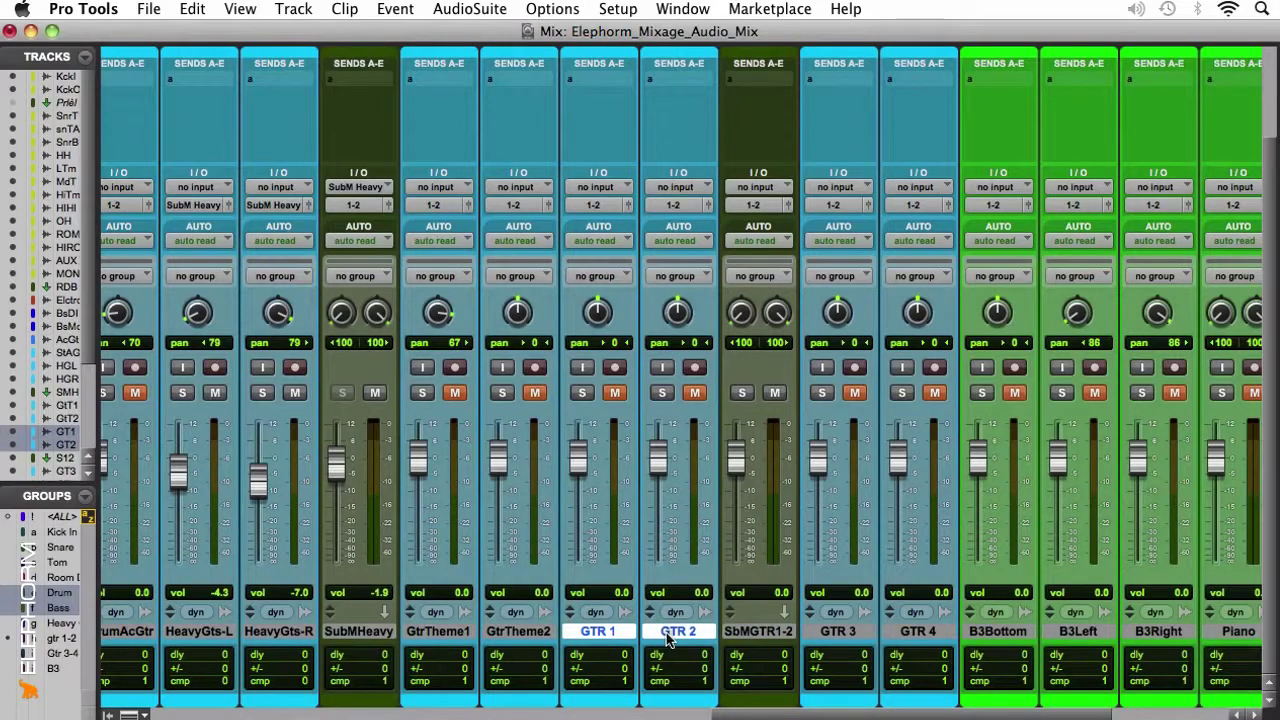
{"action": "left_click", "coordinate": [593, 206]}
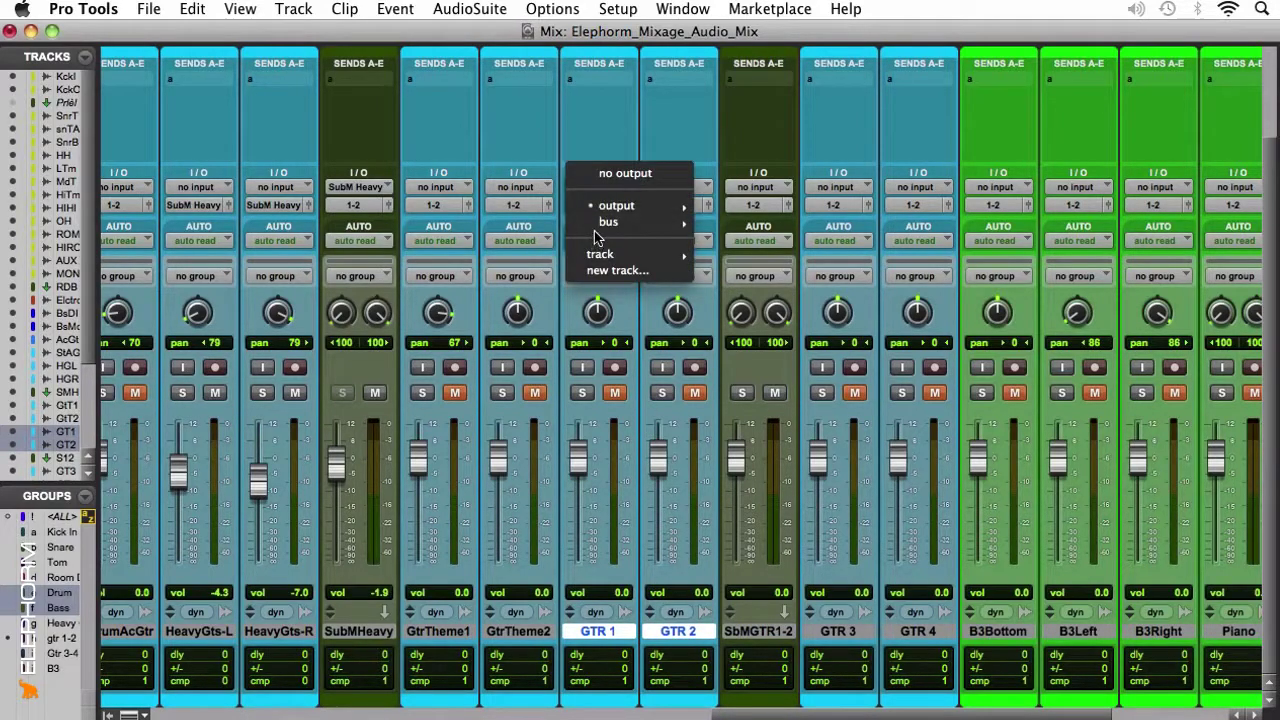
{"action": "mouse_move", "coordinate": [605, 222]}
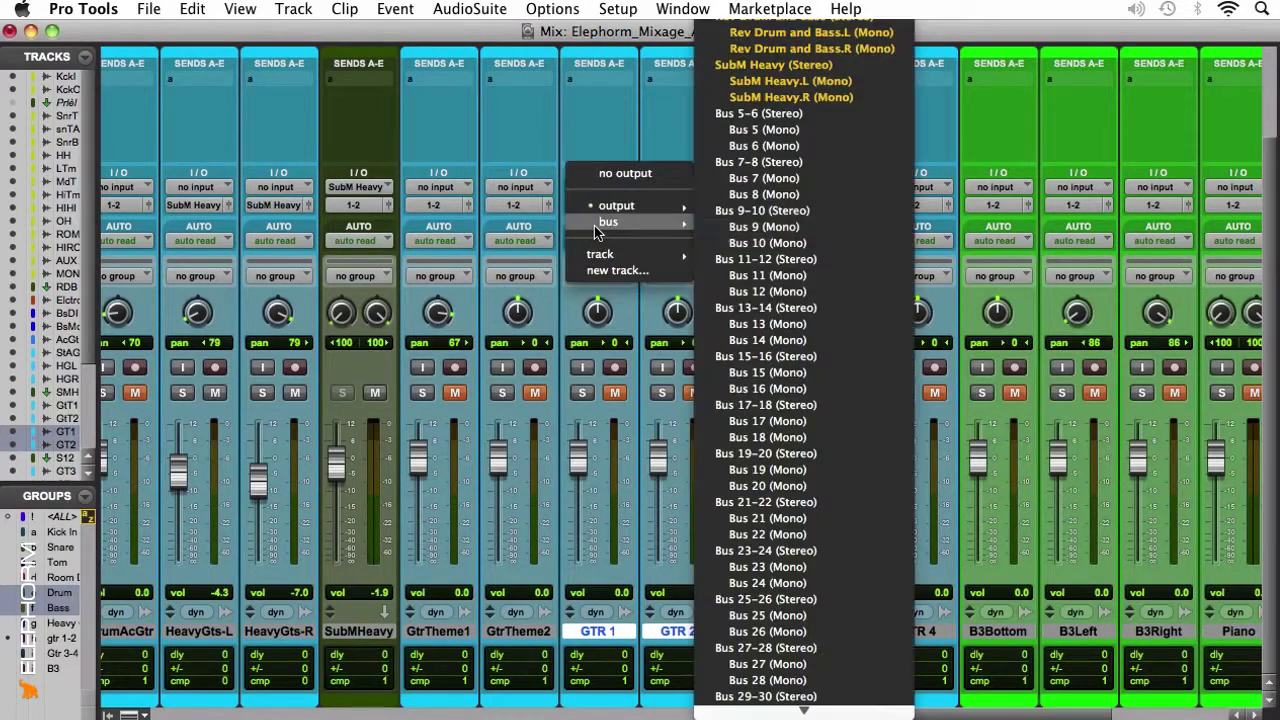
{"action": "left_click", "coordinate": [776, 122]}
{"action": "left_click", "coordinate": [757, 189]}
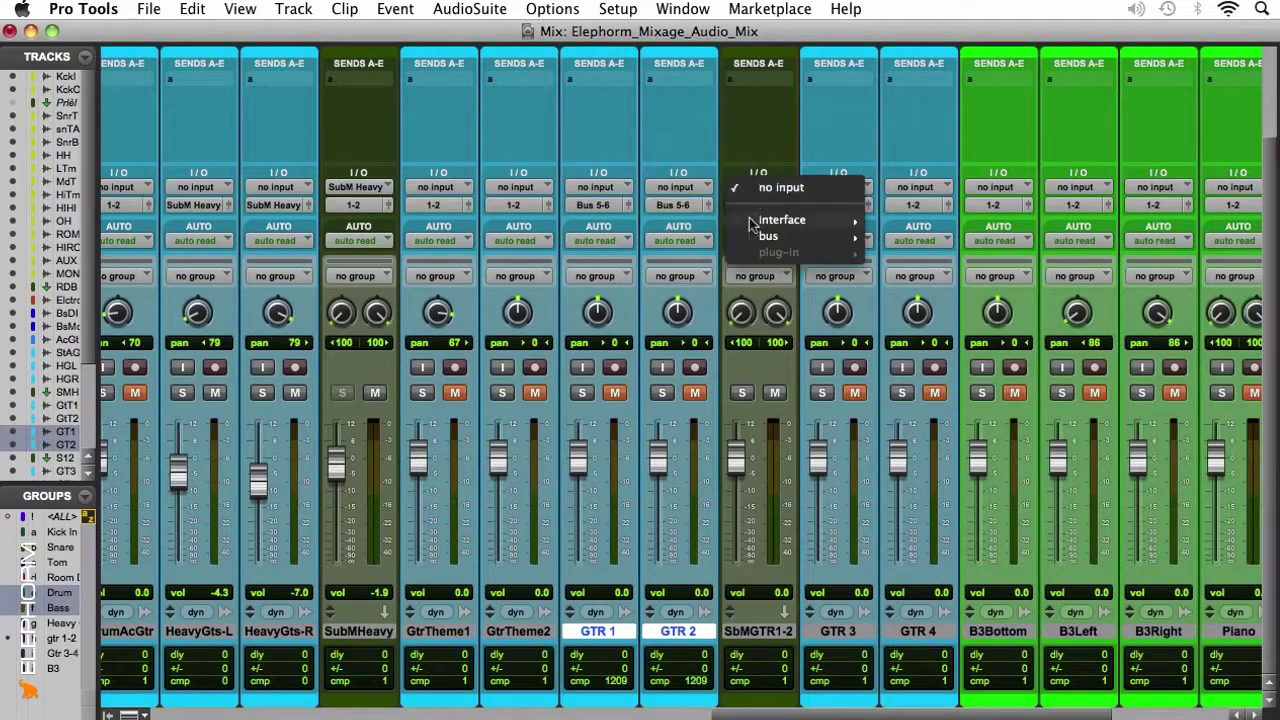
{"action": "mouse_move", "coordinate": [768, 236]}
{"action": "left_click", "coordinate": [940, 49]}
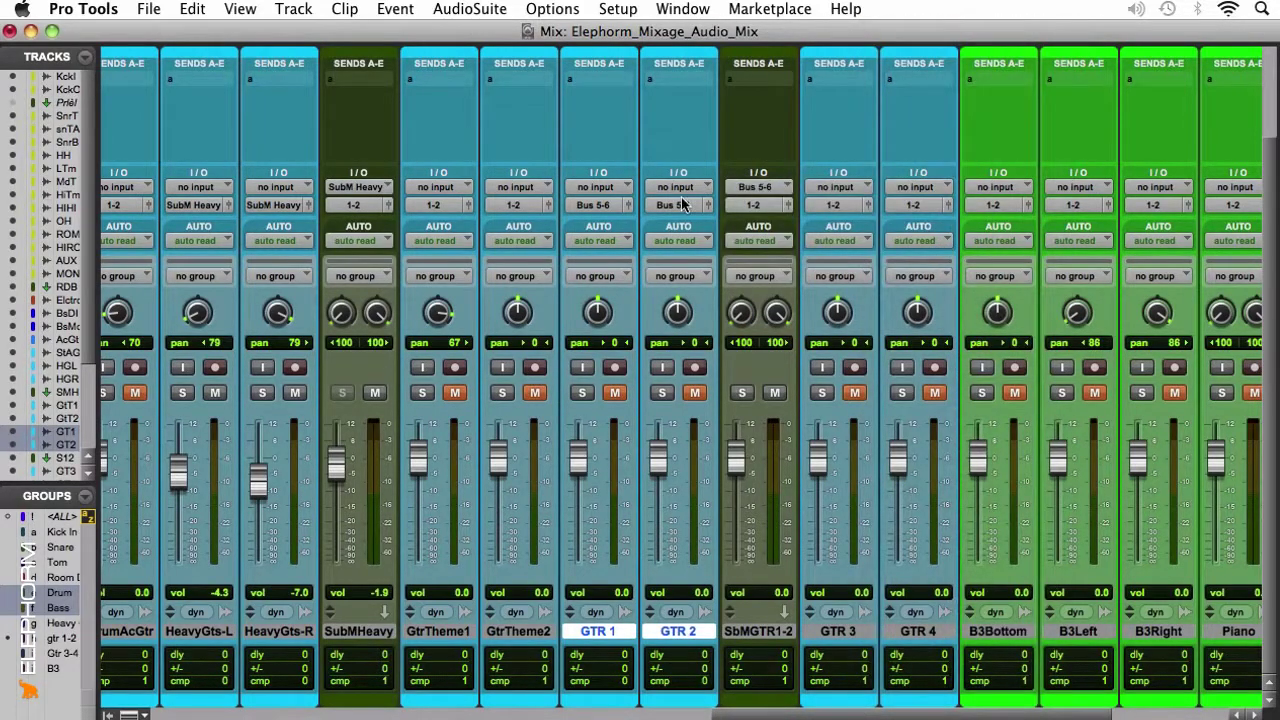
Rename Bus 5-6 as SubM Gtr 1-2.
{"action": "right_click", "coordinate": [673, 201]}
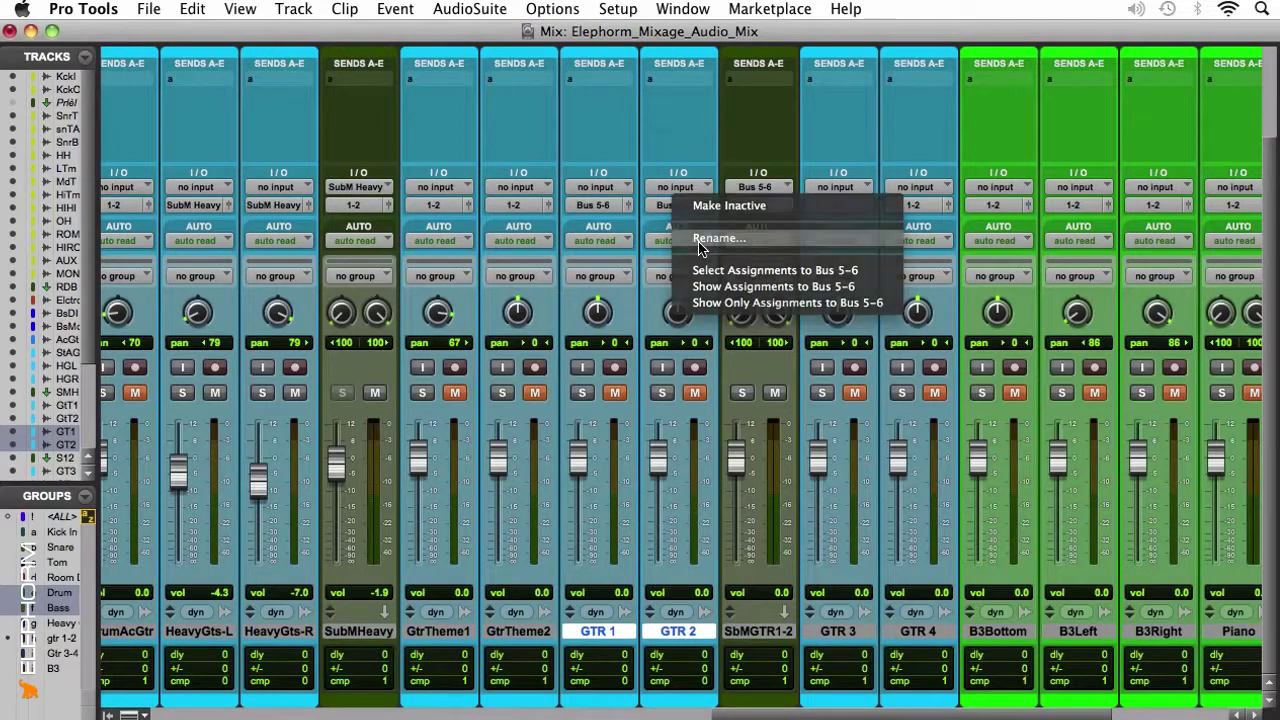
{"action": "left_click", "coordinate": [700, 240]}
{"action": "type", "text": "SubM"}
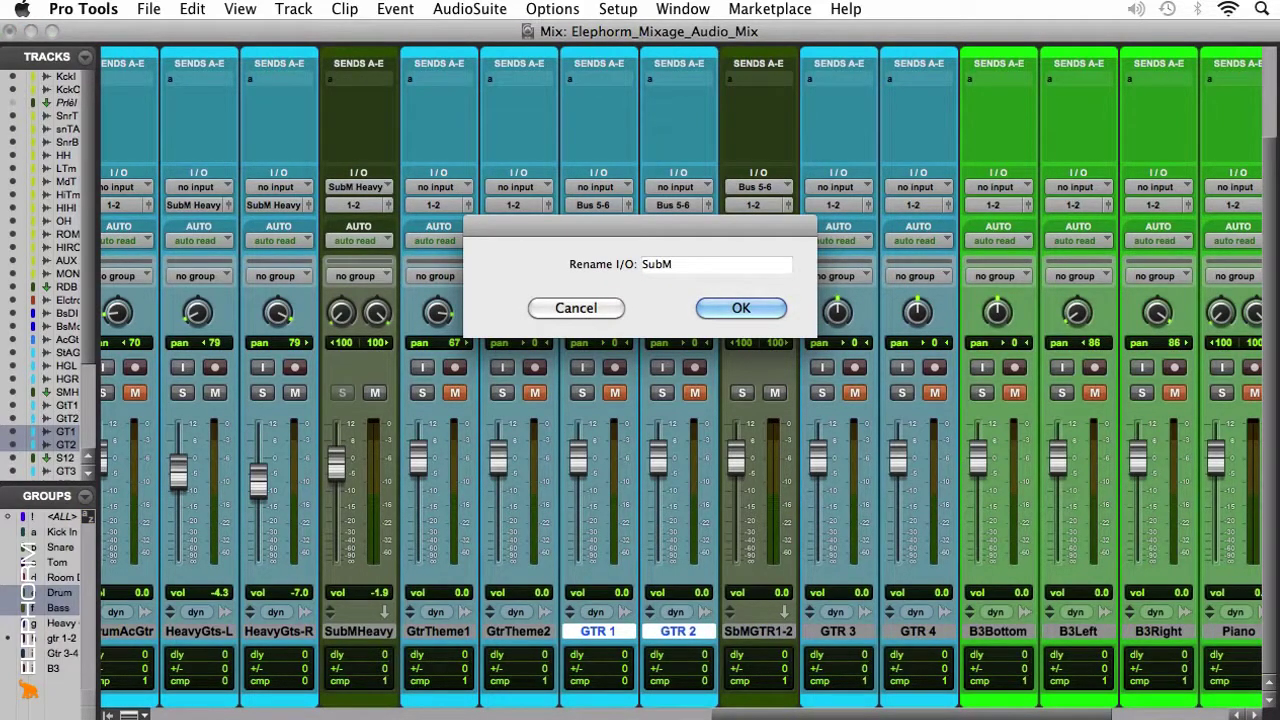
{"action": "type", "text": " Gtr 1-2"}
{"action": "key", "text": "Return"}
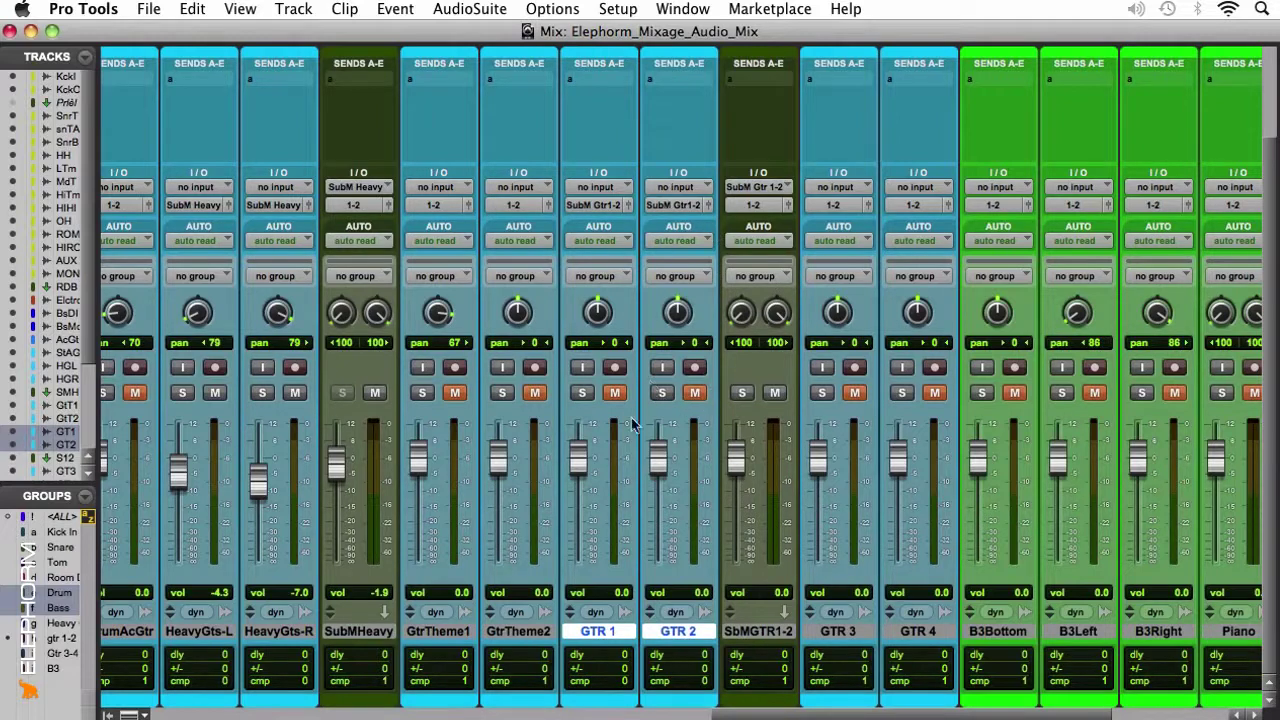
Unmute and solo GTR 1 and GTR 2, and put the SubM GTR 1-2 aux in solo-safe mode.
{"action": "left_click", "coordinate": [615, 392]}
{"action": "left_click", "coordinate": [692, 393]}
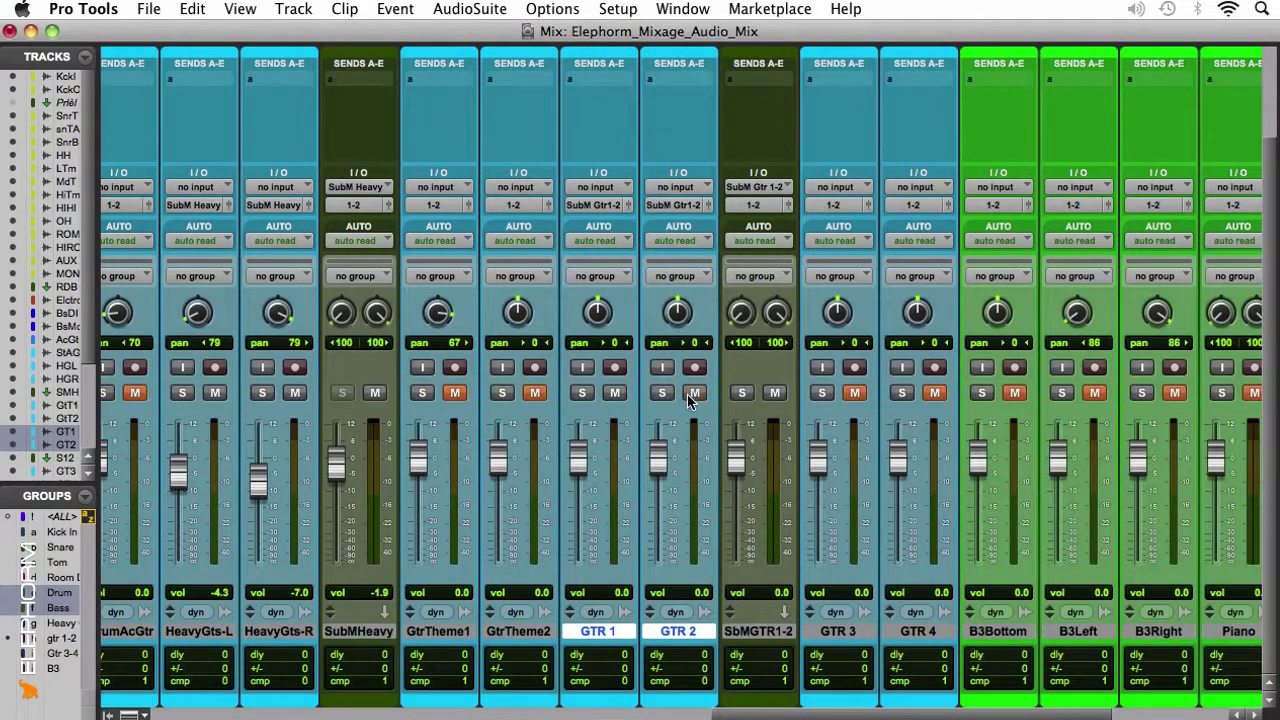
{"action": "left_click", "coordinate": [662, 393]}
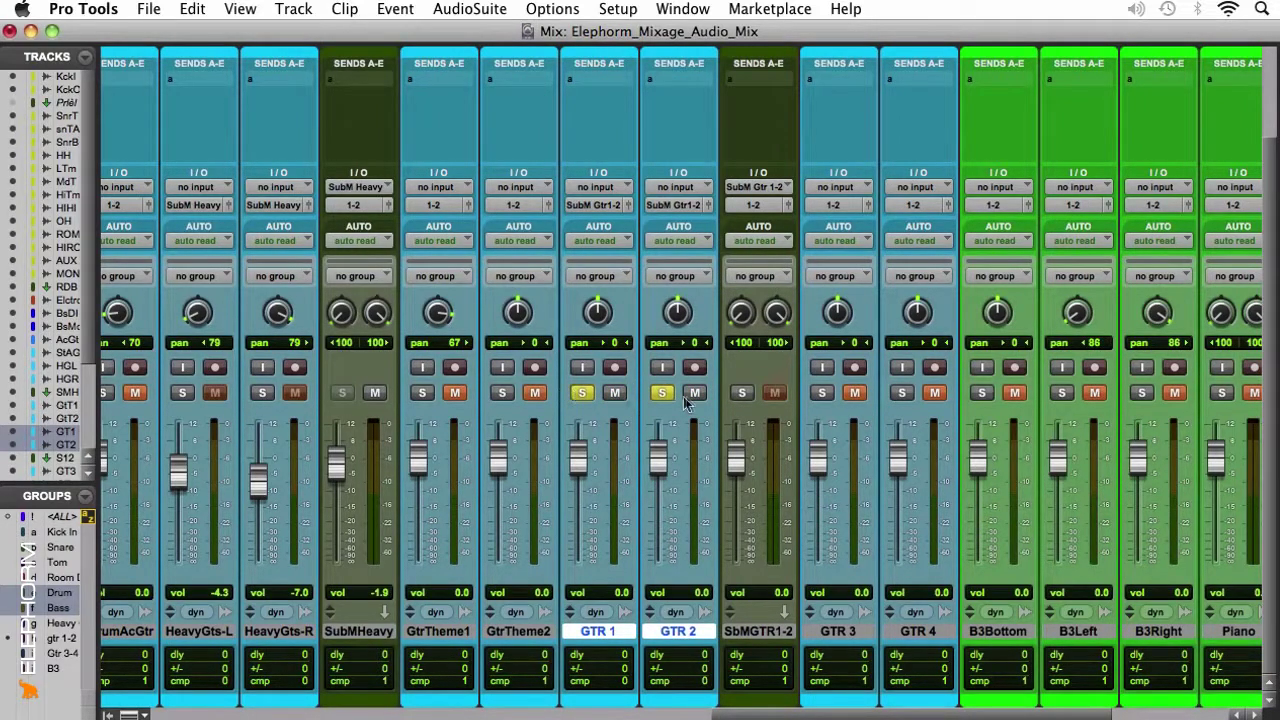
{"action": "left_click", "coordinate": [741, 393]}
Play back the soloed guitars and toggle the mute on SubM GTR 1-2 to check that they pass through the aux.
{"action": "key", "text": "super+equal"}
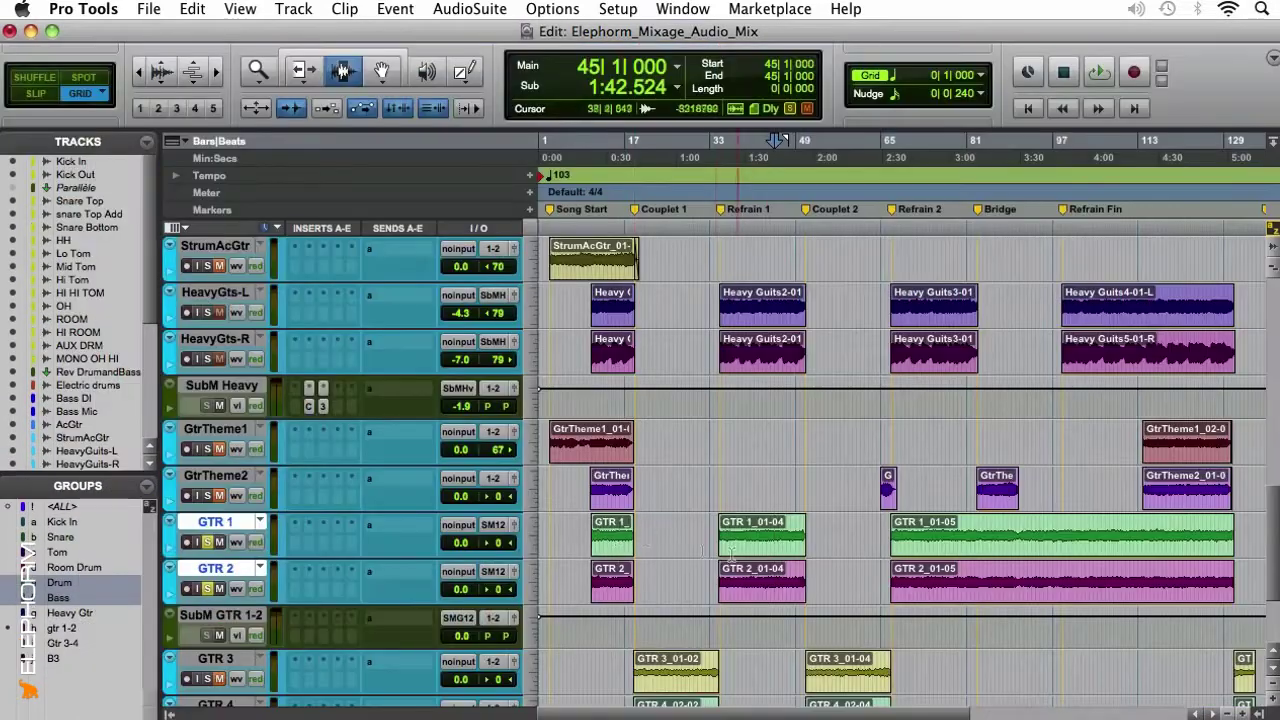
{"action": "key", "text": "super+equal"}
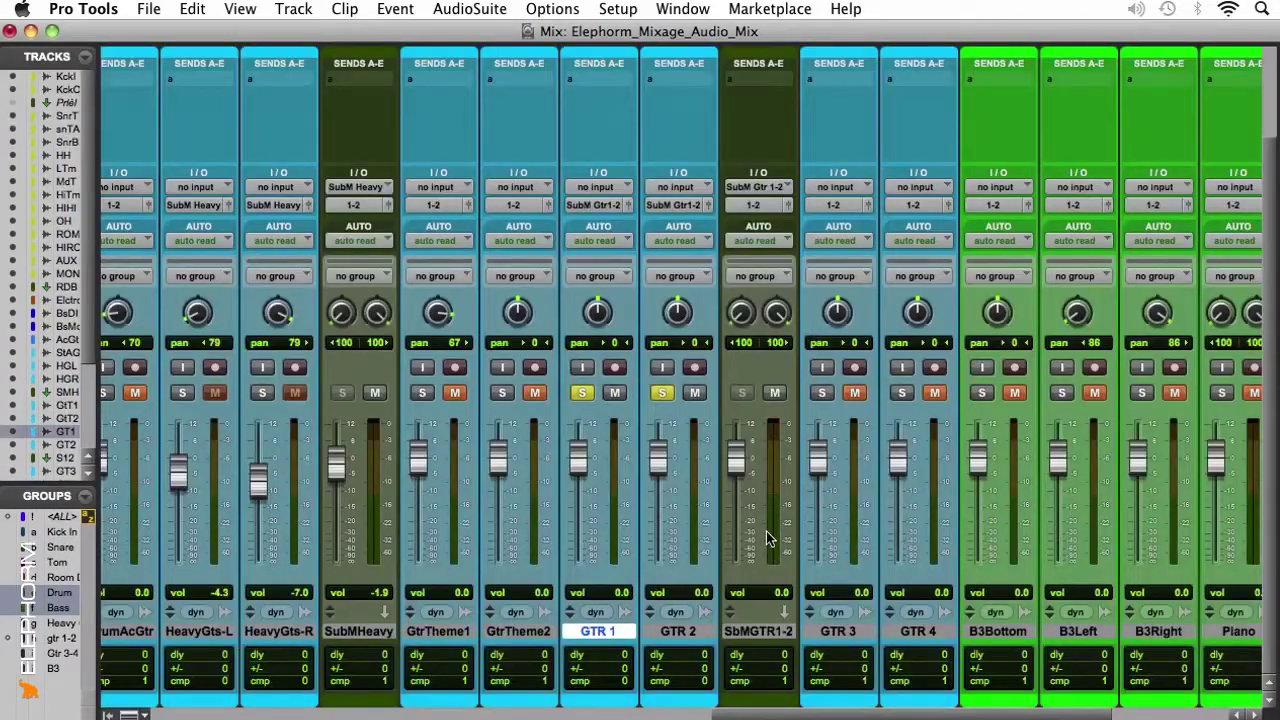
{"action": "left_click", "coordinate": [776, 395]}
{"action": "left_click", "coordinate": [776, 395]}
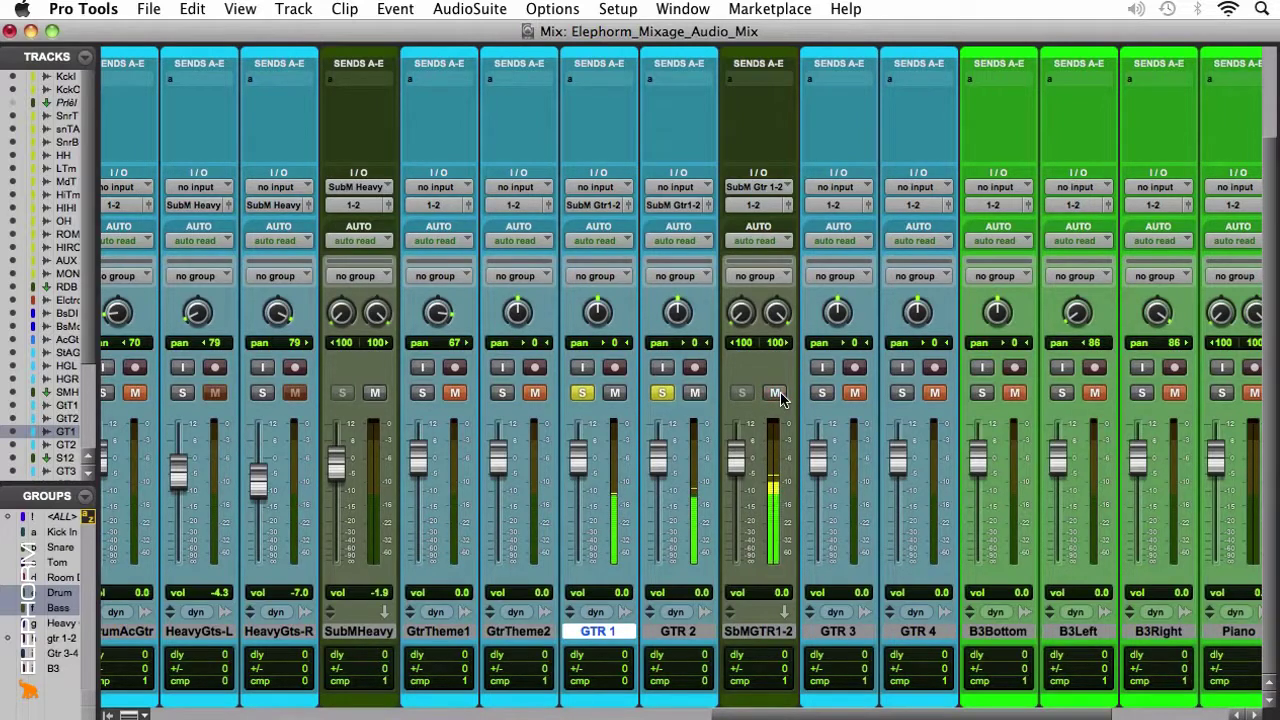
{"action": "left_click", "coordinate": [776, 395]}
{"action": "left_click", "coordinate": [777, 395]}
{"action": "left_click", "coordinate": [777, 395]}
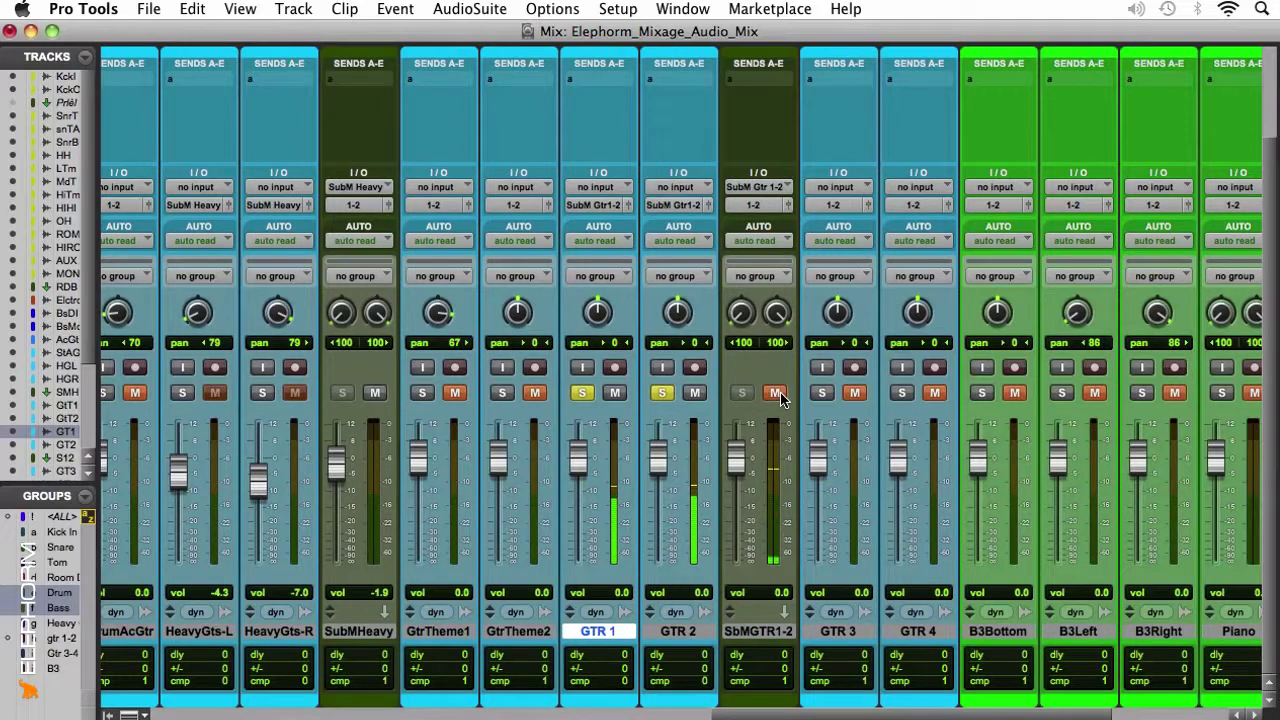
{"action": "left_click", "coordinate": [777, 395]}
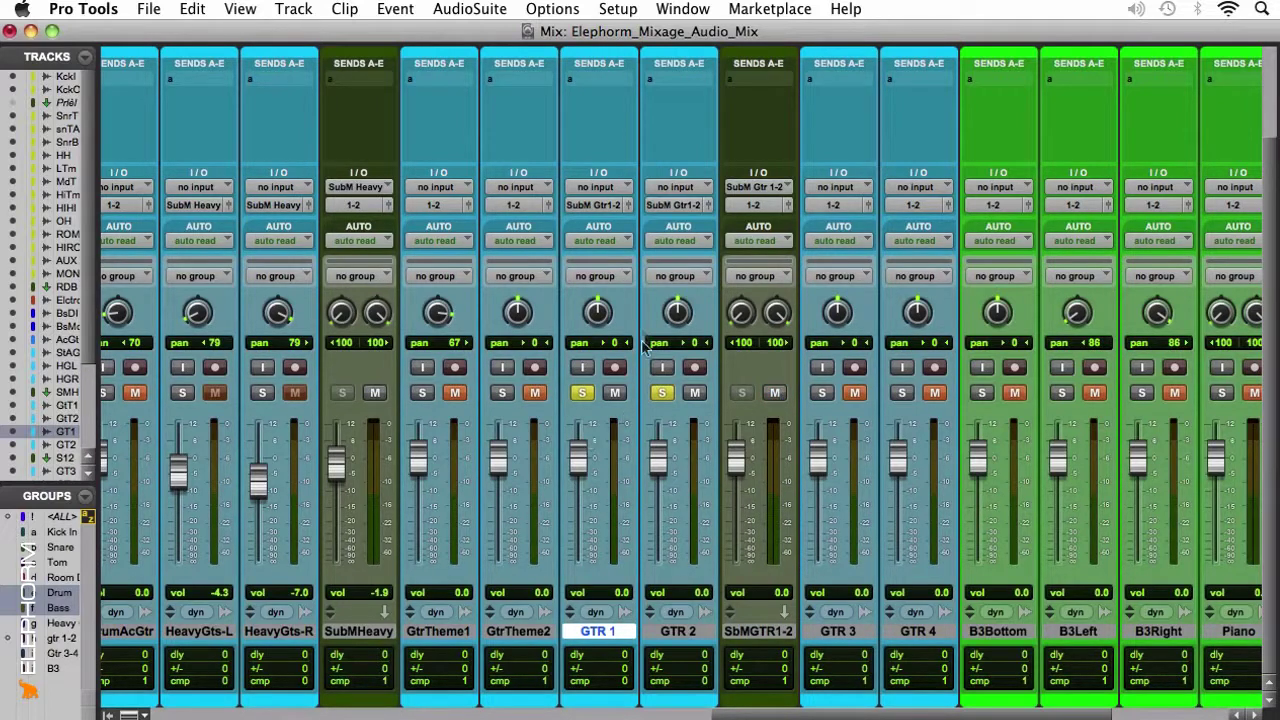
Pan GTR 1 to 45 left and GTR 2 to 45 right.
{"action": "left_click_drag", "start_coordinate": [598, 314], "coordinate": [596, 343]}
{"action": "left_click_drag", "start_coordinate": [678, 318], "coordinate": [677, 272]}
Insert a multichannel Channel Strip (stereo) EQ plug-in in insert slot B of SubM GTR 1-2.
{"action": "scroll", "coordinate": [710, 420], "scroll_direction": "up", "scroll_amount": 5}
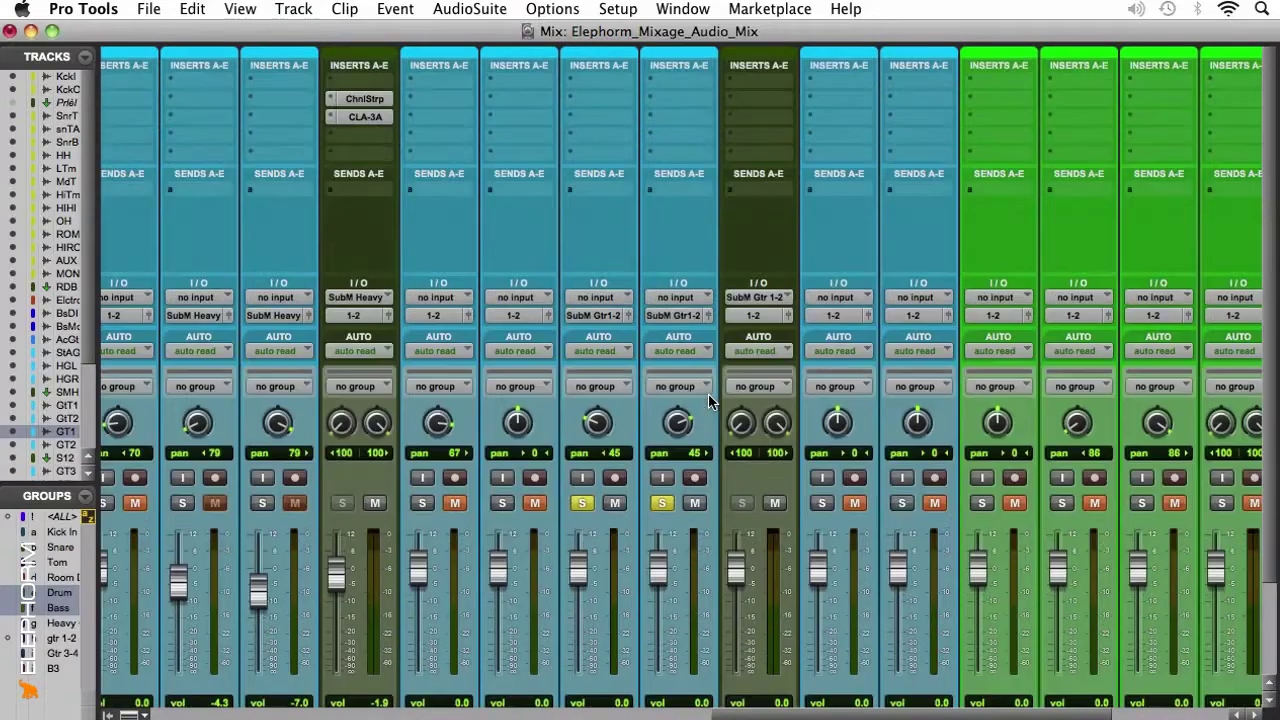
{"action": "left_click", "coordinate": [731, 99]}
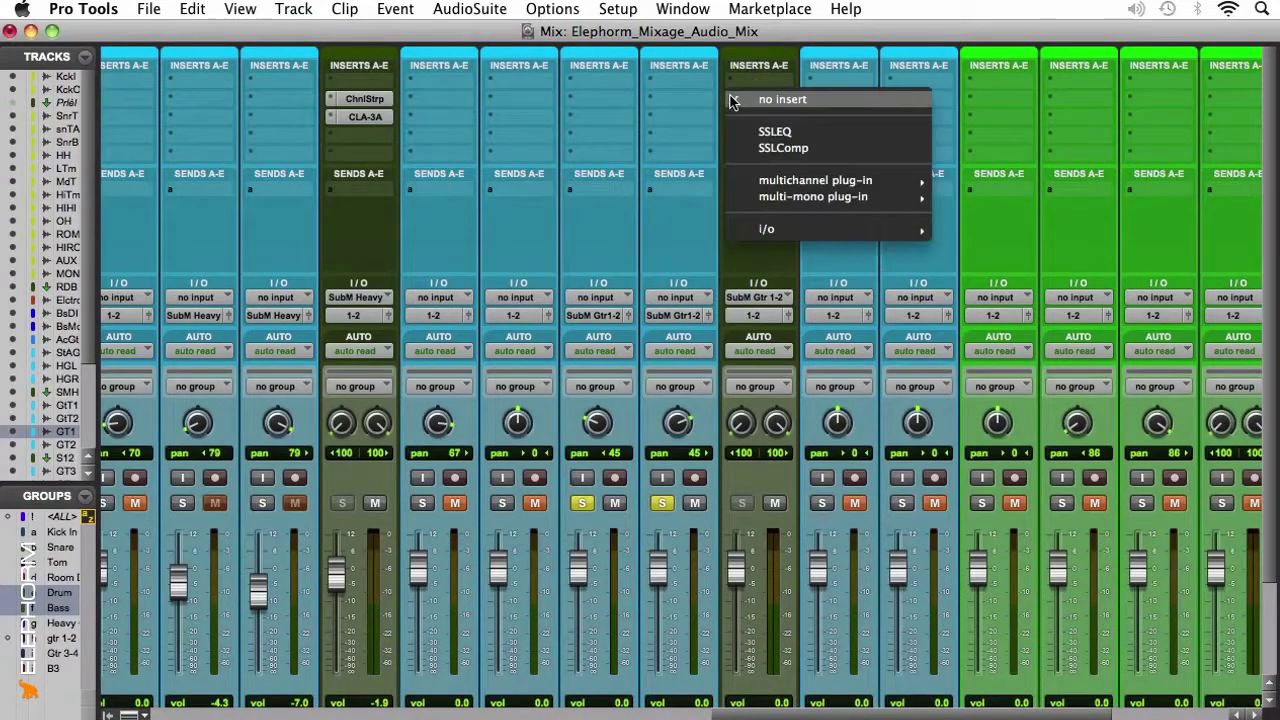
{"action": "mouse_move", "coordinate": [765, 182]}
{"action": "mouse_move", "coordinate": [1018, 181]}
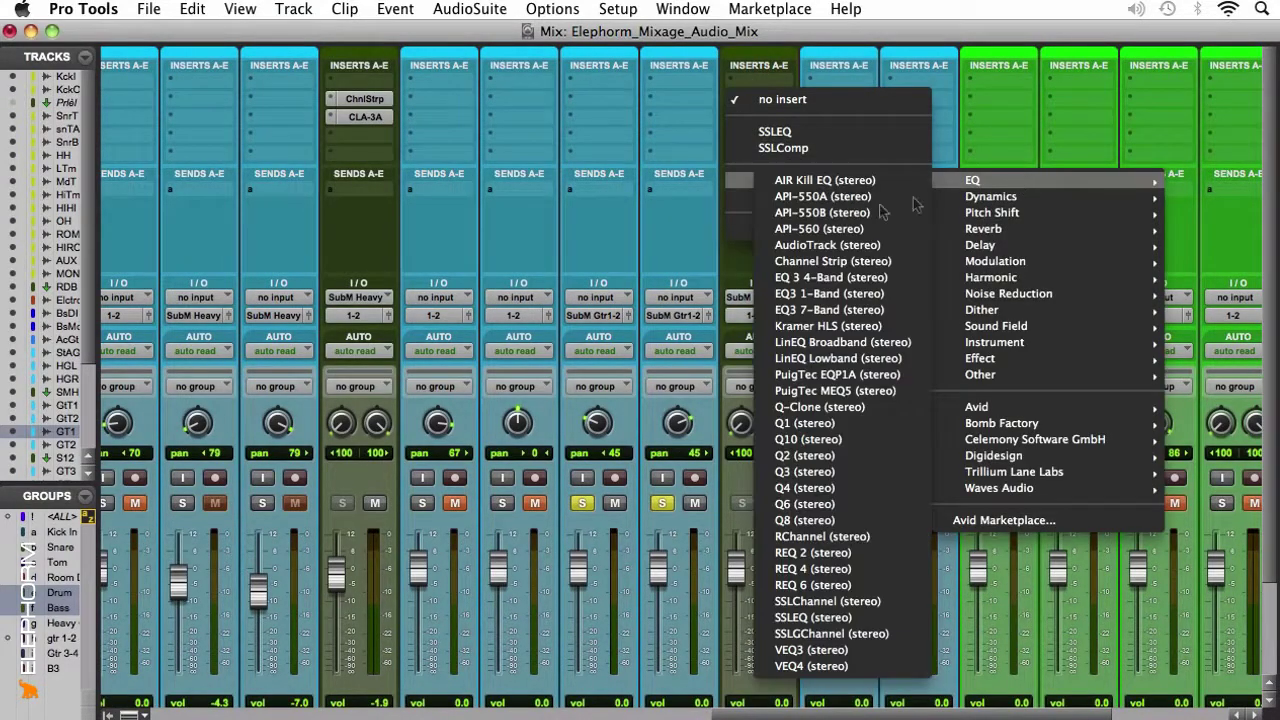
{"action": "left_click", "coordinate": [818, 263]}
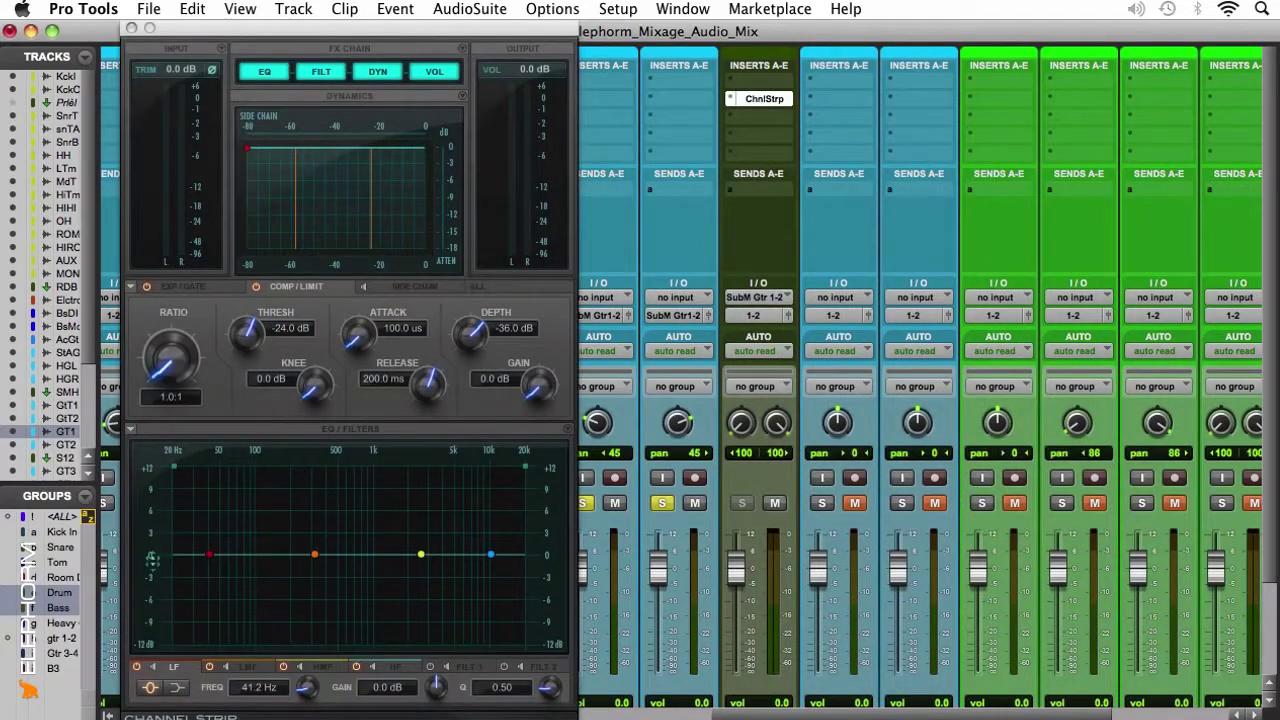
Enable the Channel Strip's high-pass Filter 1 at 140 Hz, and set the LF band's frequency to 140 Hz.
{"action": "left_click", "coordinate": [431, 666]}
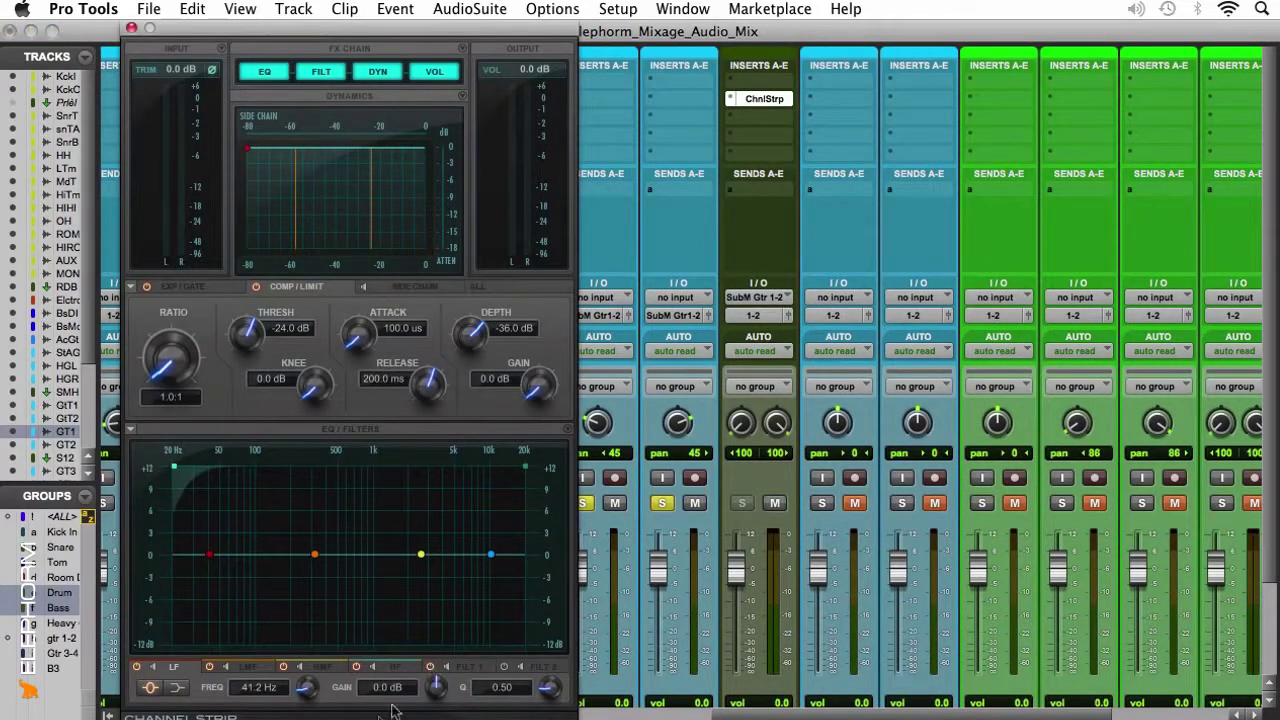
{"action": "left_click", "coordinate": [247, 688]}
{"action": "type", "text": "140"}
{"action": "key", "text": "Return"}
{"action": "left_click", "coordinate": [465, 668]}
{"action": "left_click", "coordinate": [375, 690]}
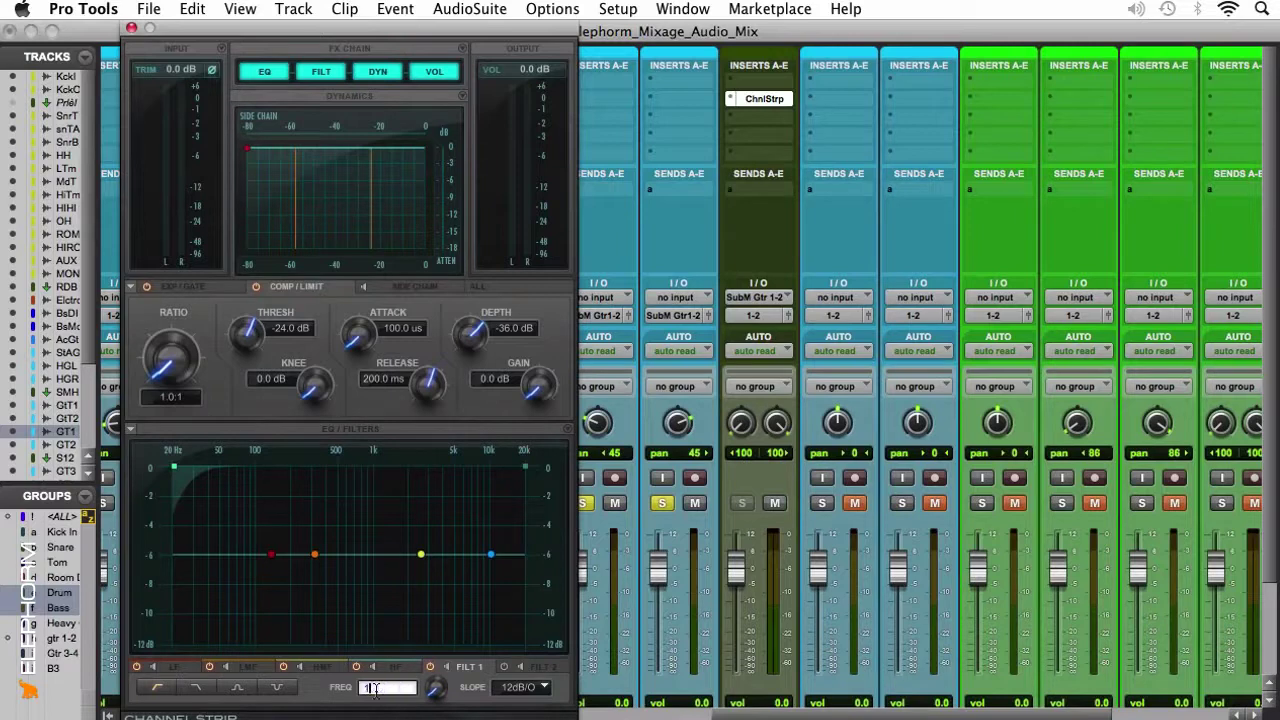
{"action": "key", "text": "Return"}
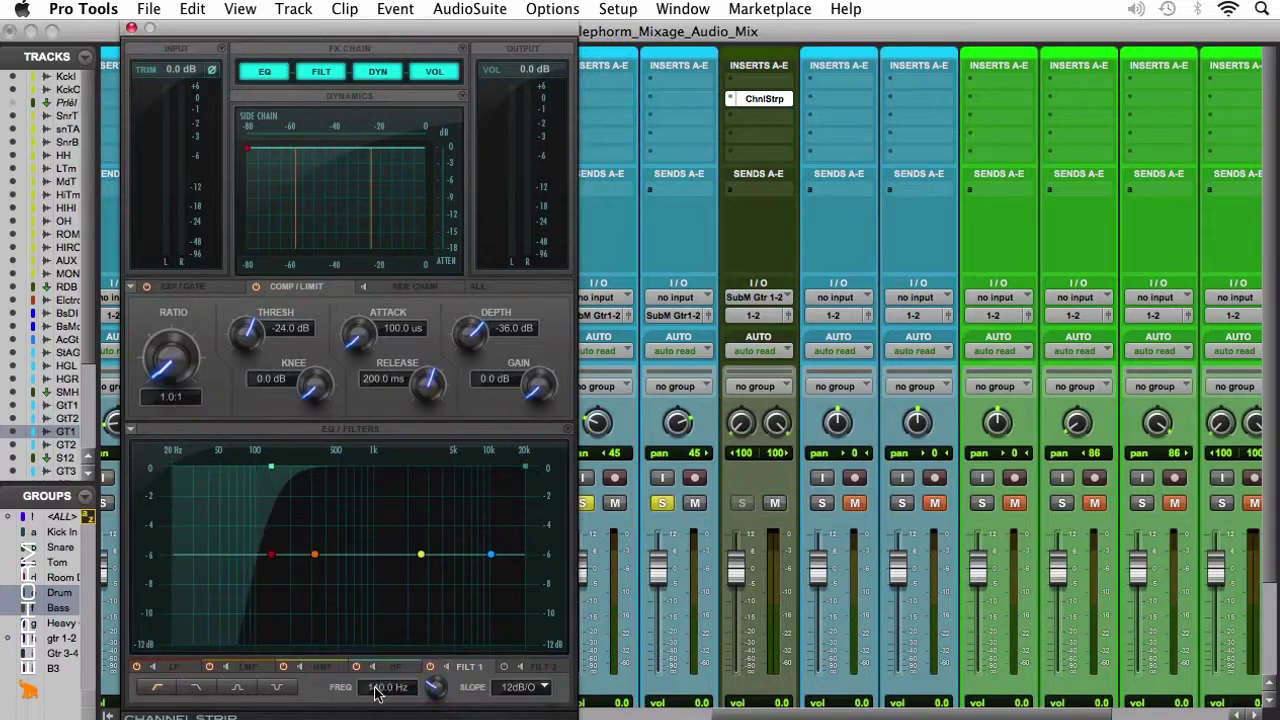
Bypass and re-enable the Channel Strip on SubM GTR 1-2 to compare the sound with and without the filter.
{"action": "left_click", "coordinate": [762, 99]}
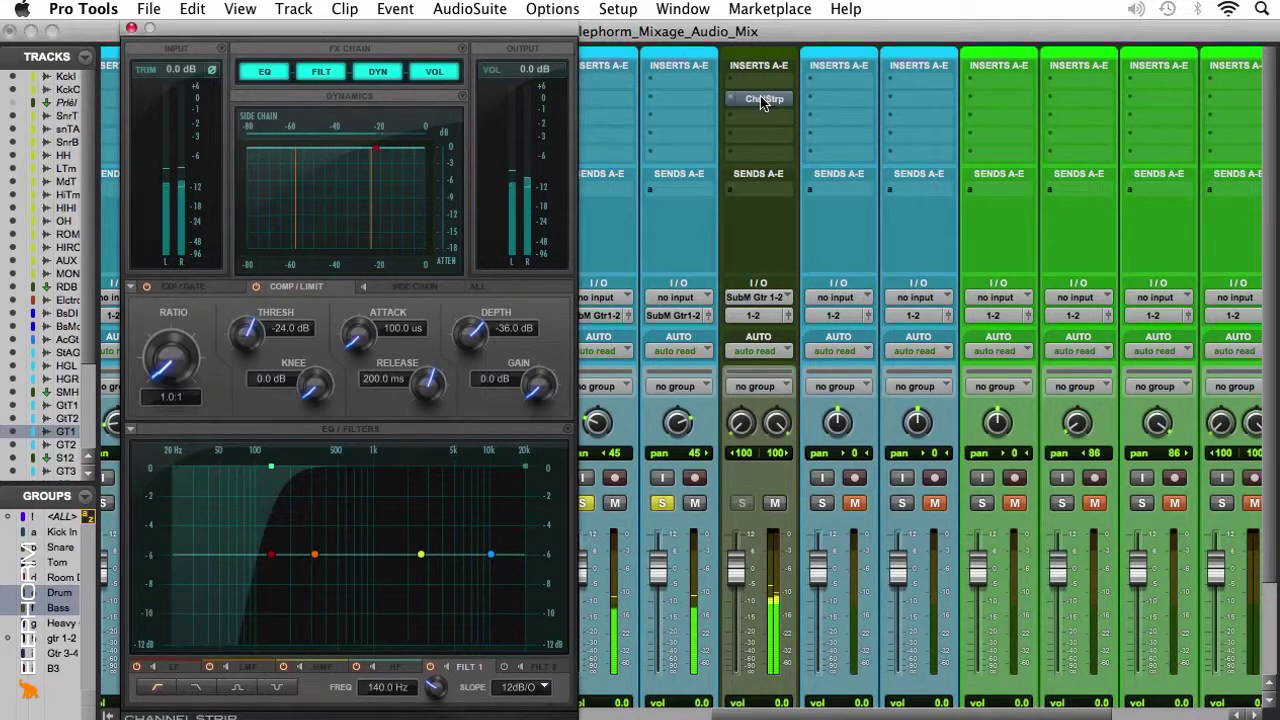
{"action": "left_click", "coordinate": [761, 99]}
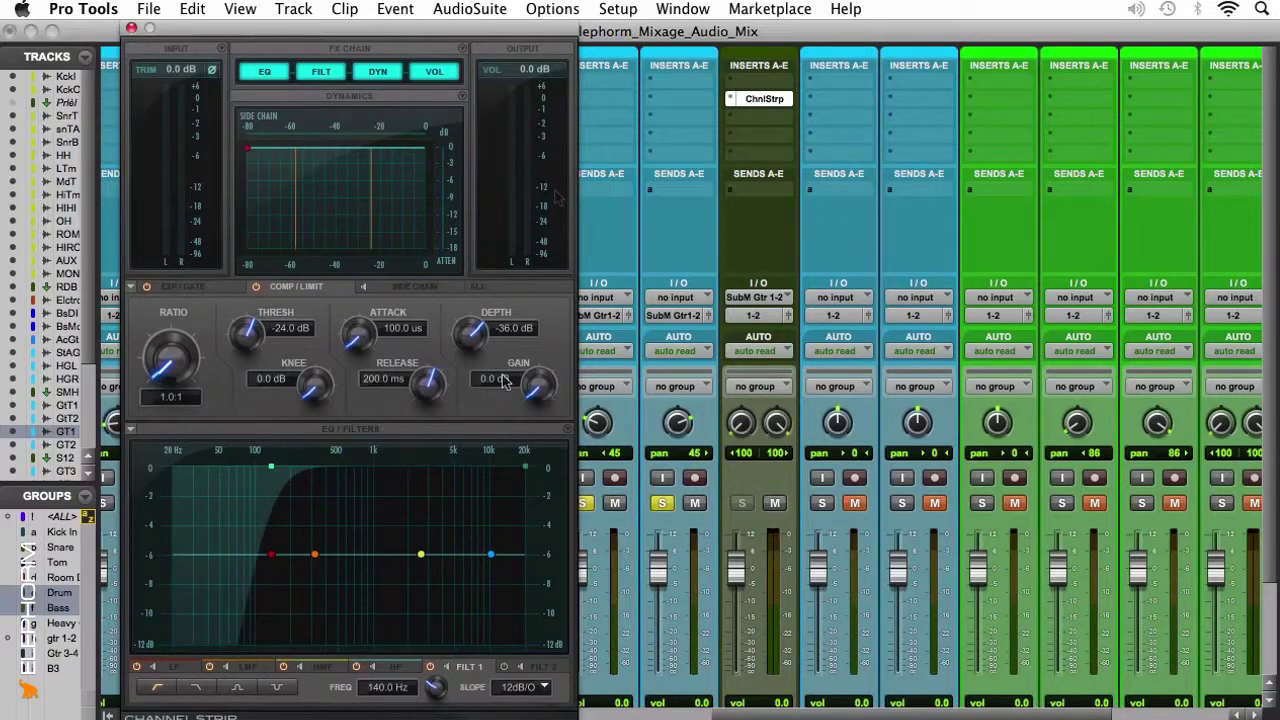
{"action": "left_click", "coordinate": [759, 98], "text": "super"}
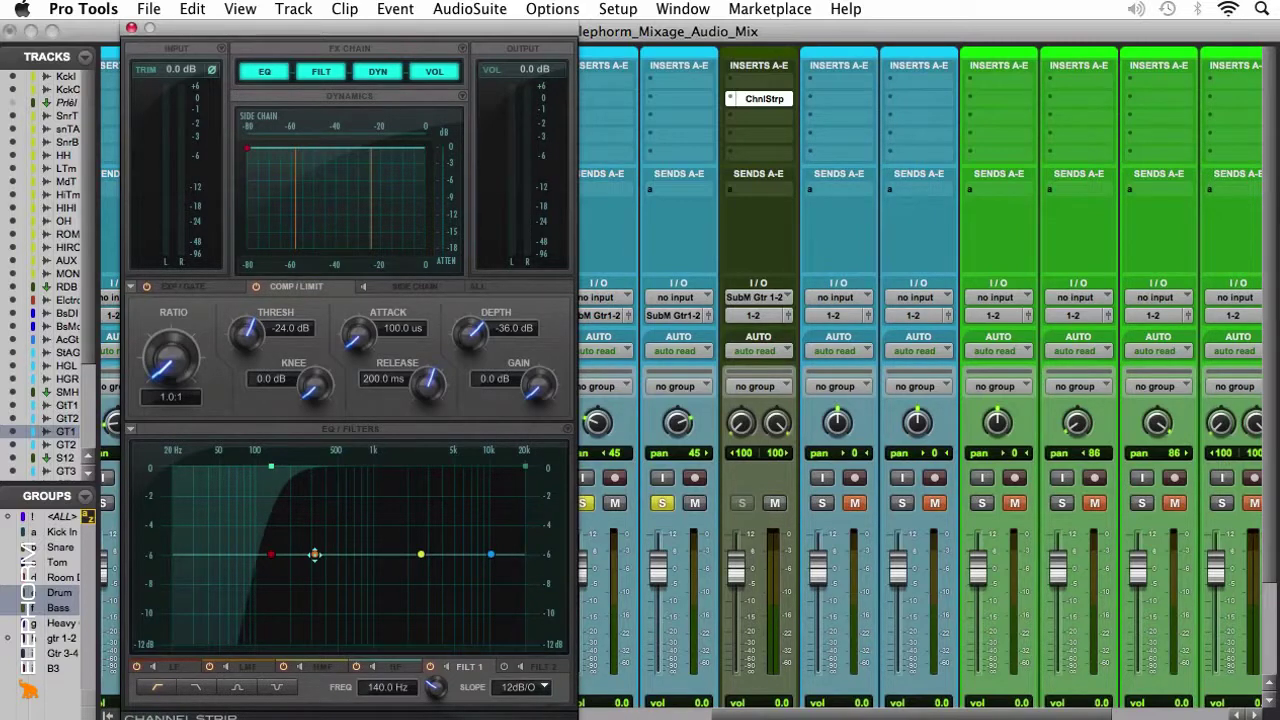
Cut the LMF band by 2.9 dB at 690.5 Hz with a Q of 1.99, listening to the band in isolation to tune it.
{"action": "left_click_drag", "start_coordinate": [314, 554], "coordinate": [376, 576]}
{"action": "left_click_drag", "start_coordinate": [548, 688], "coordinate": [556, 630]}
{"action": "left_click_drag", "start_coordinate": [550, 687], "coordinate": [553, 714]}
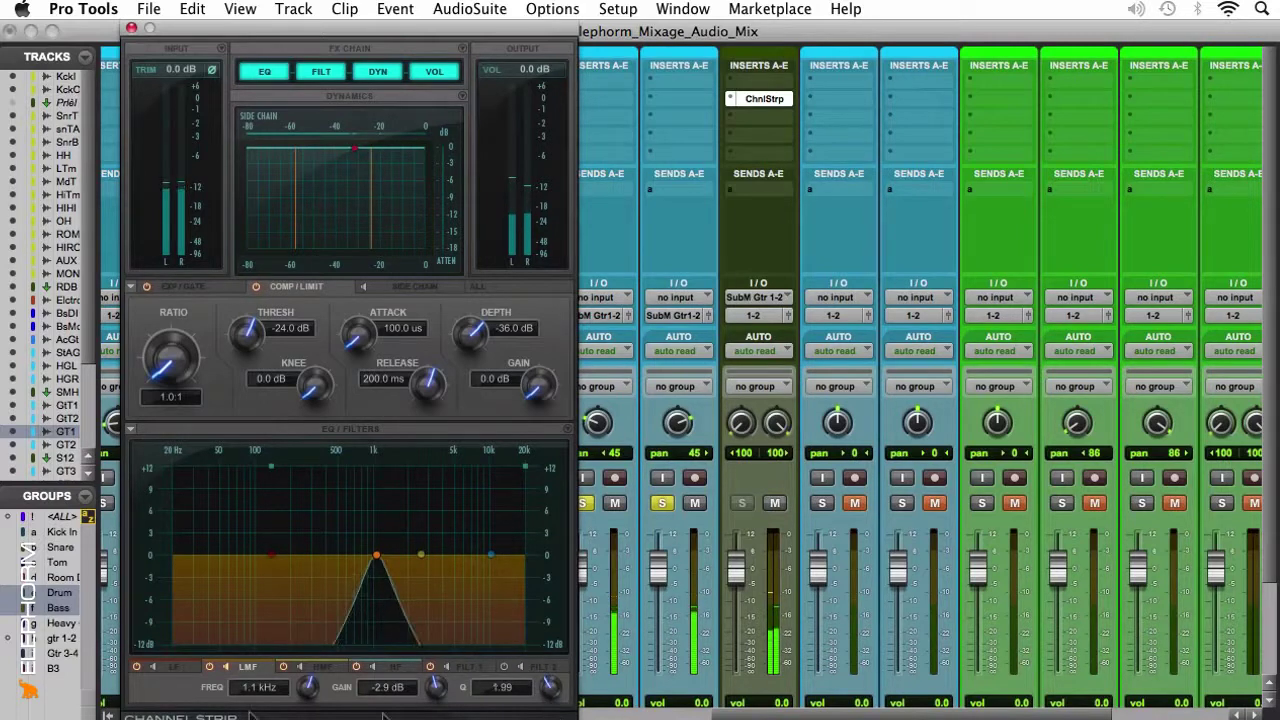
{"action": "left_click_drag", "start_coordinate": [308, 692], "coordinate": [308, 719]}
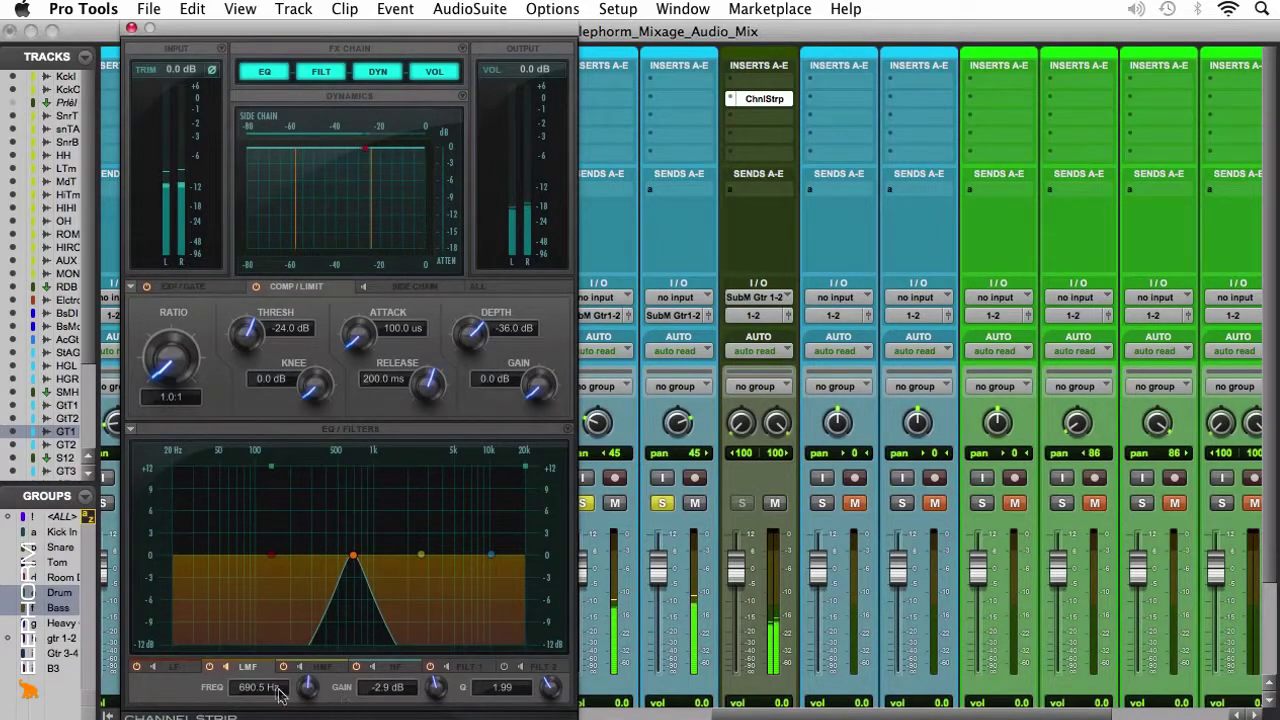
{"action": "left_click", "coordinate": [228, 668]}
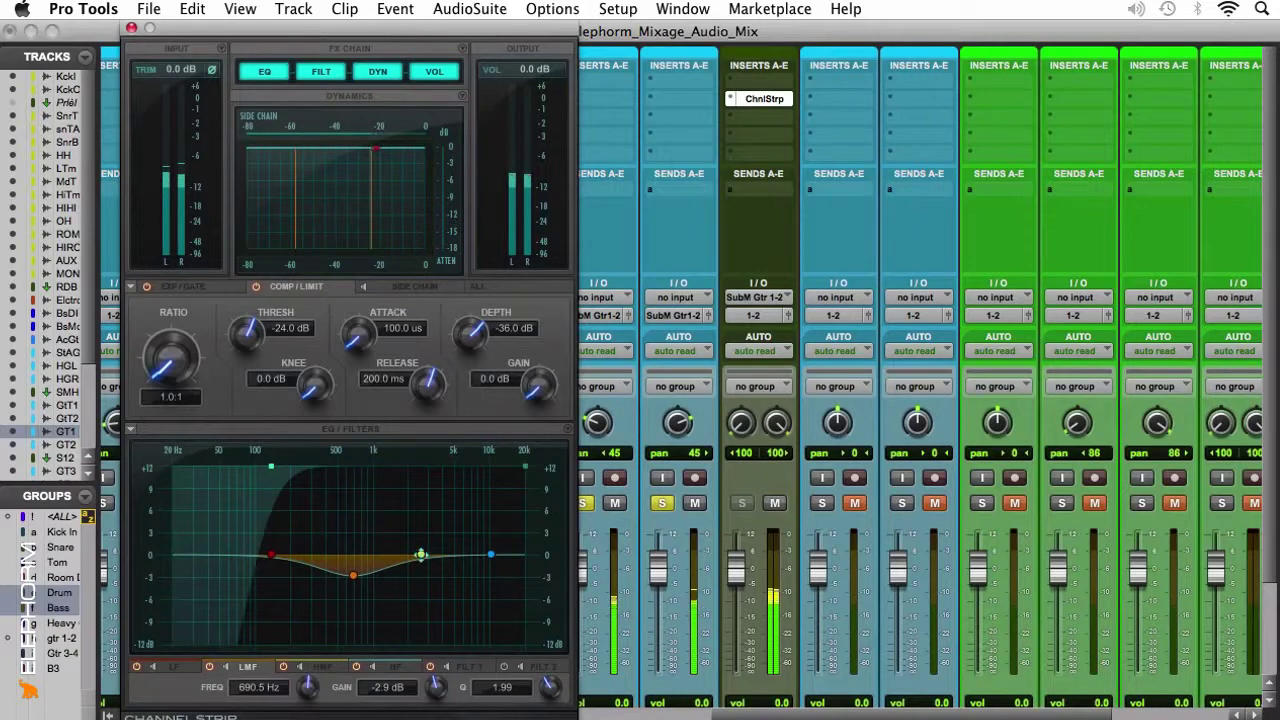
Cut the HMF band by 2.1 dB at 4.3 kHz with a Q of 4.76, then audition and close the Channel Strip.
{"action": "left_click_drag", "start_coordinate": [421, 554], "coordinate": [479, 569]}
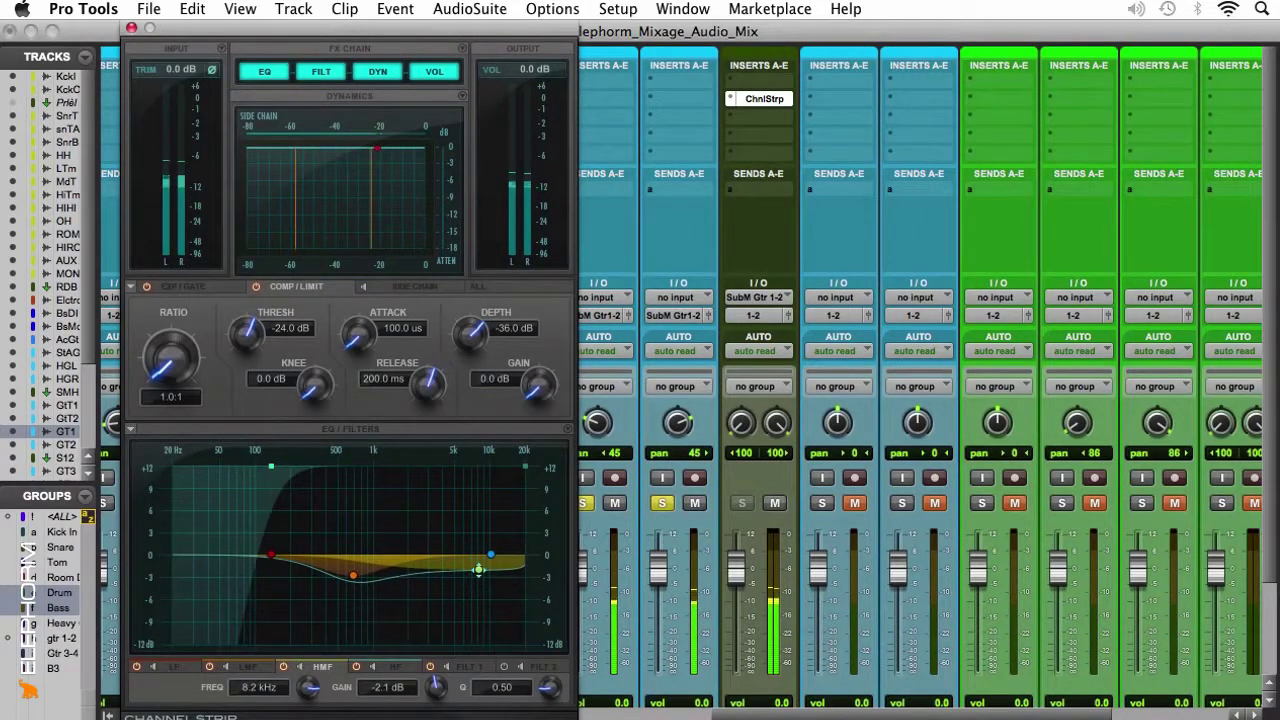
{"action": "left_click_drag", "start_coordinate": [549, 689], "coordinate": [556, 640]}
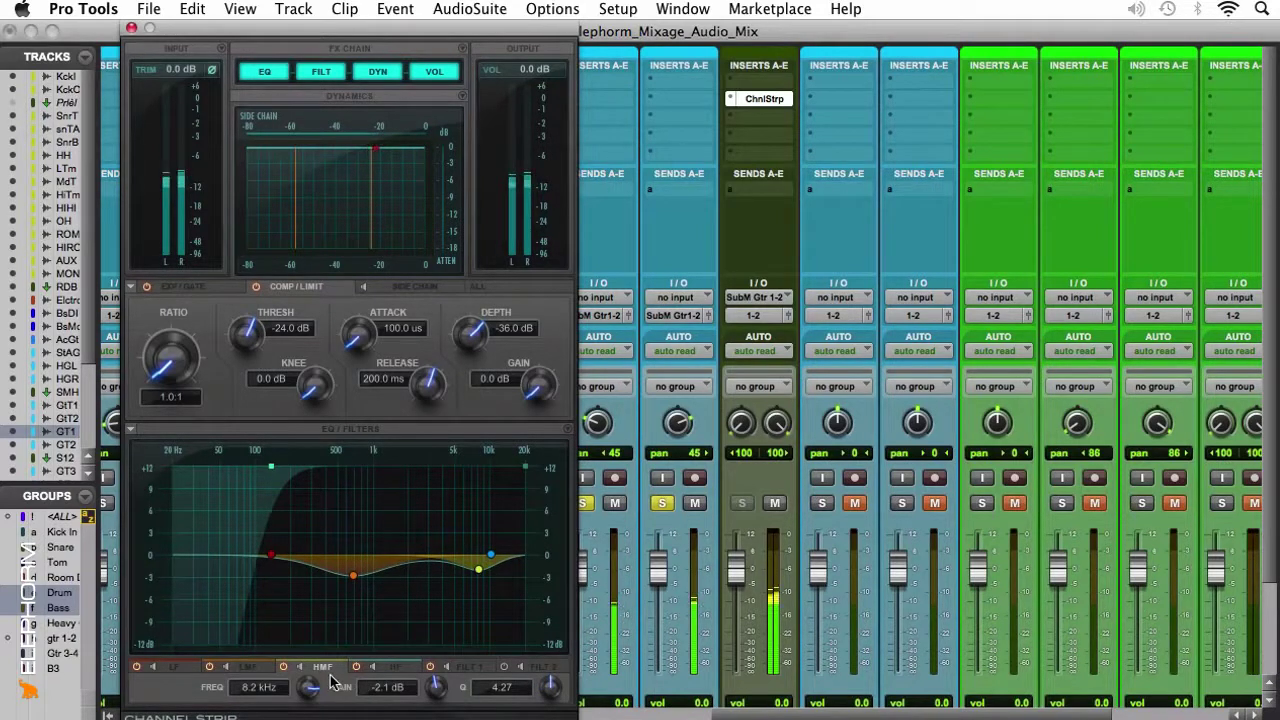
{"action": "left_click", "coordinate": [493, 668]}
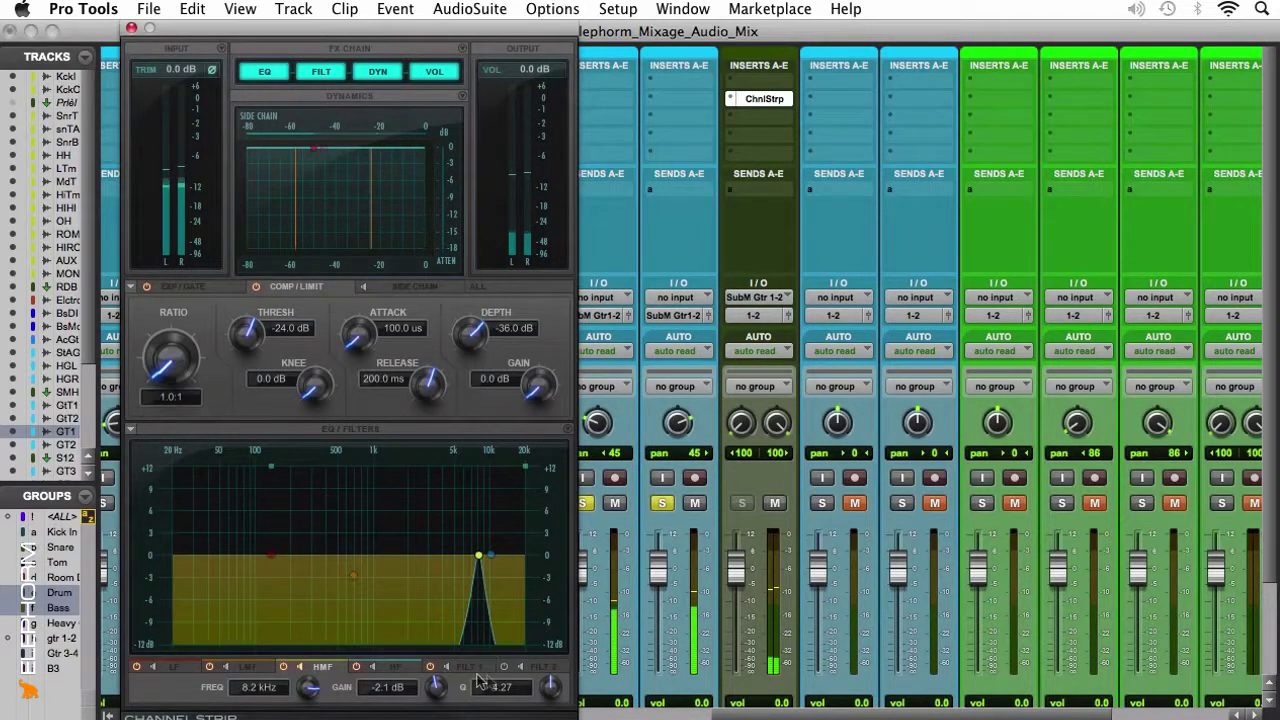
{"action": "left_click_drag", "start_coordinate": [555, 698], "coordinate": [552, 690]}
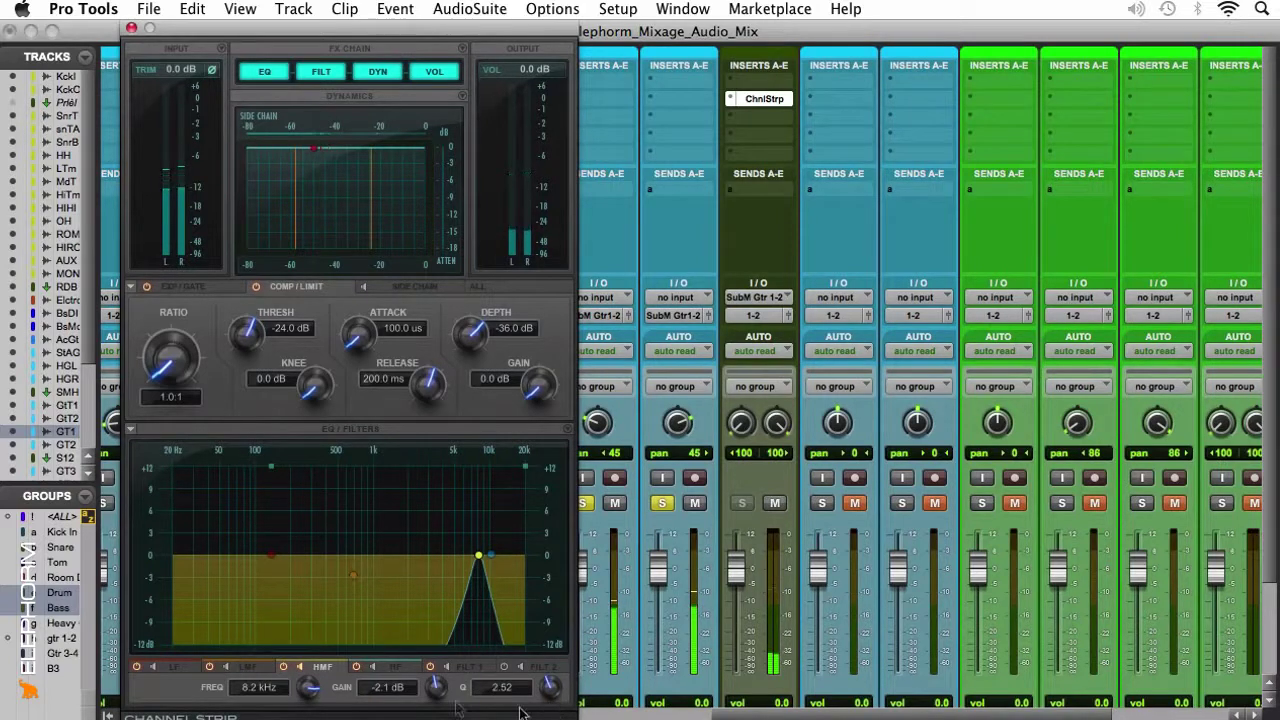
{"action": "left_click_drag", "start_coordinate": [305, 688], "coordinate": [308, 717]}
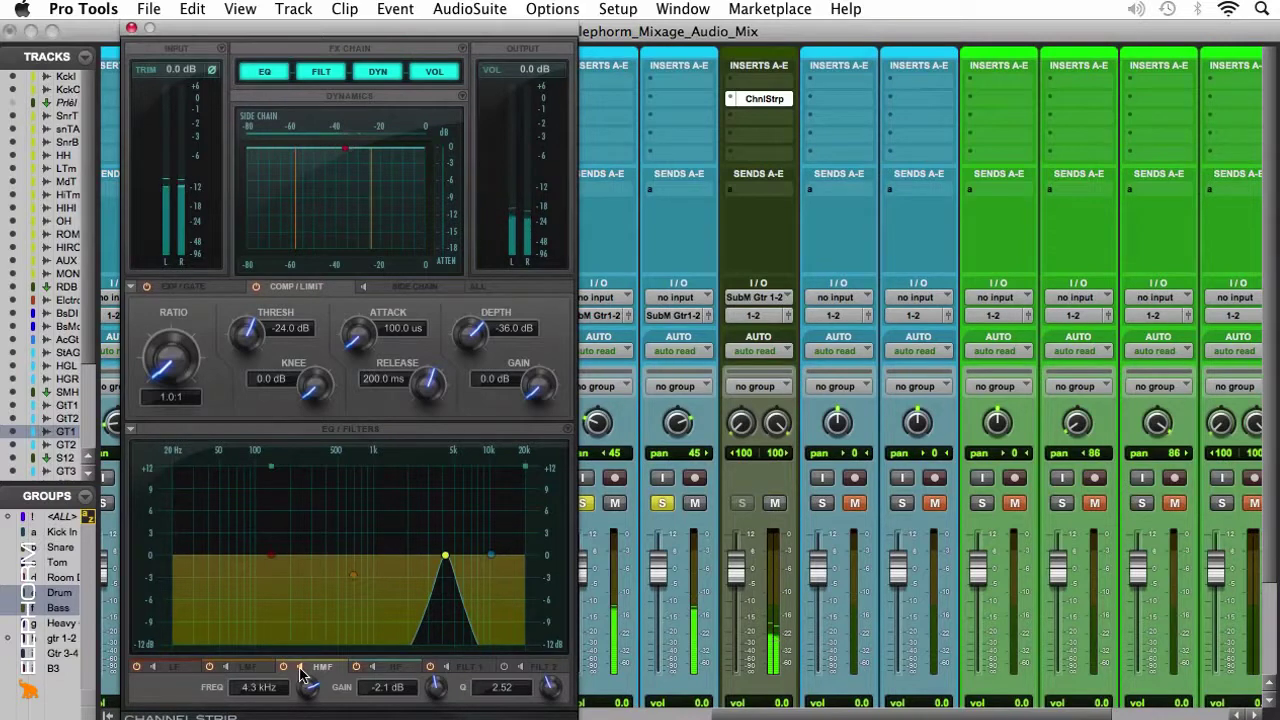
{"action": "left_click", "coordinate": [300, 672]}
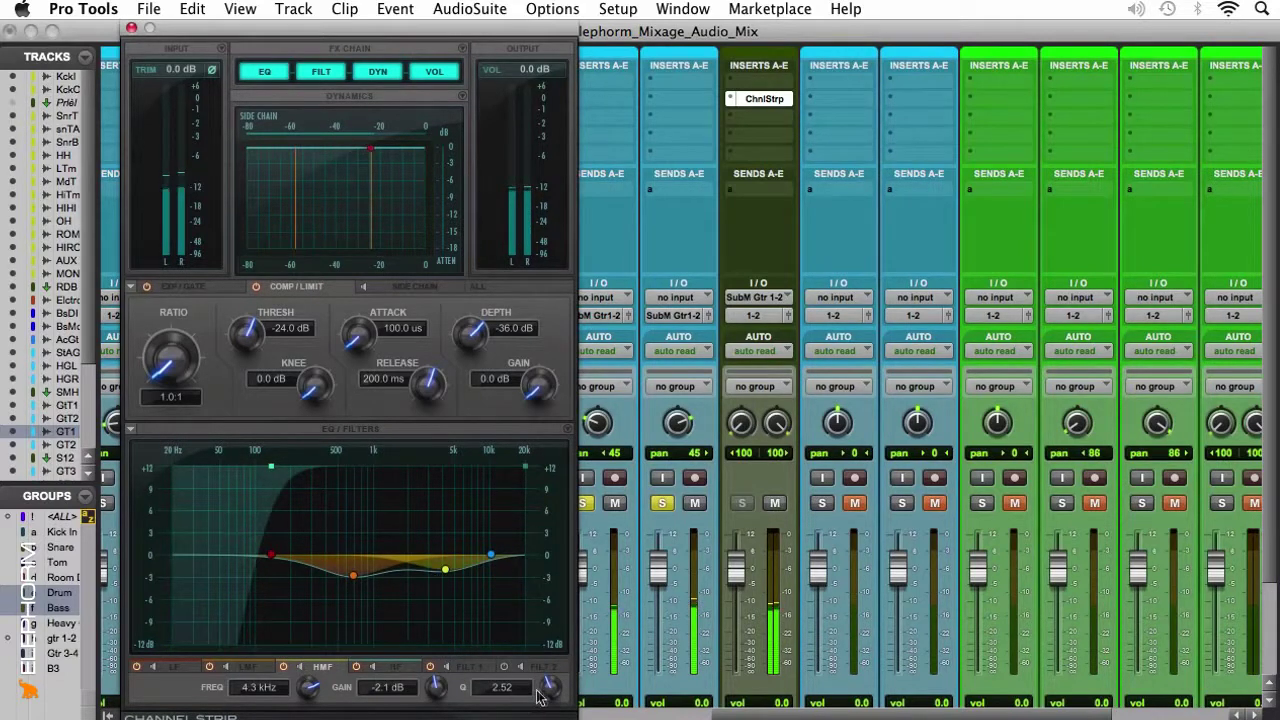
{"action": "left_click_drag", "start_coordinate": [548, 694], "coordinate": [555, 665]}
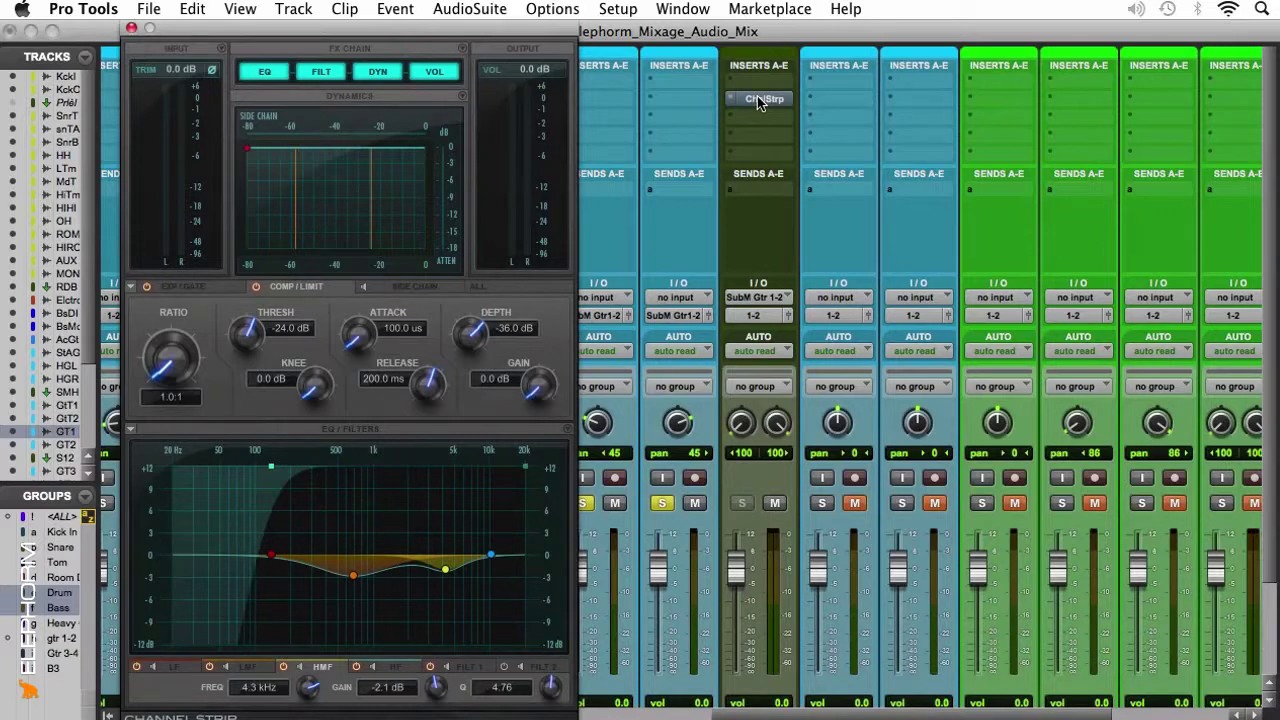
{"action": "key", "text": "space"}
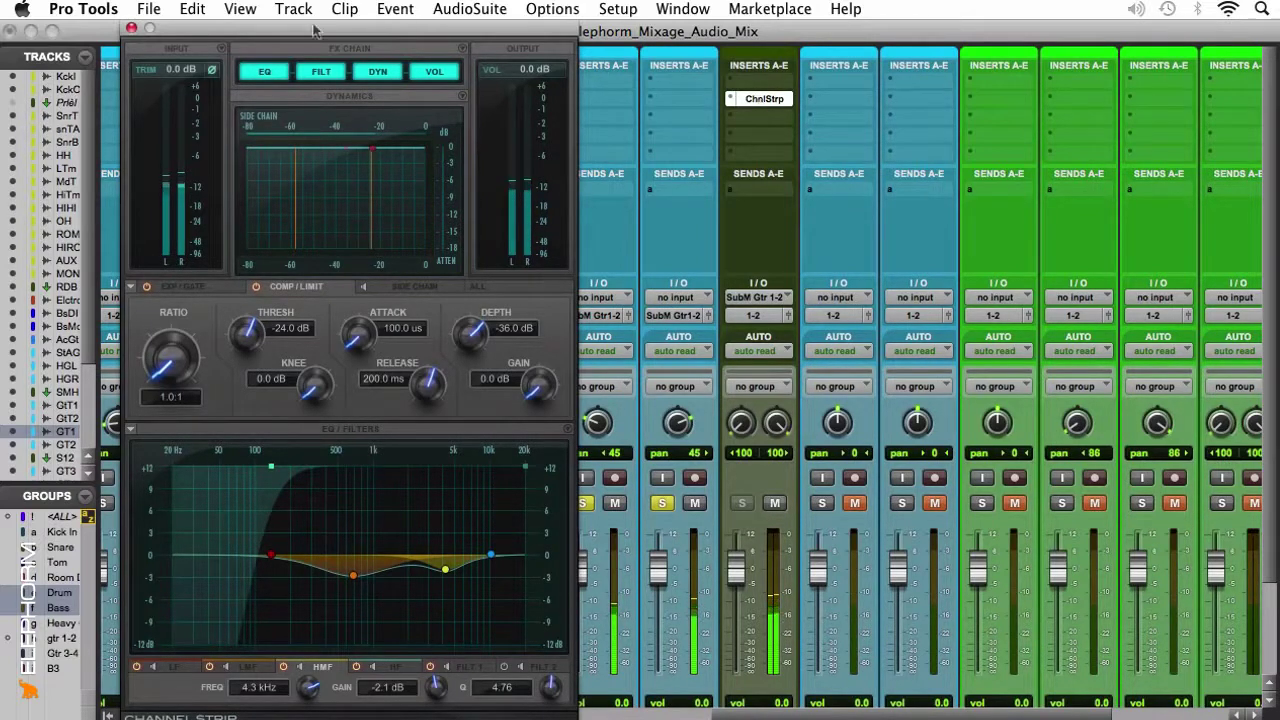
{"action": "left_click", "coordinate": [131, 29]}
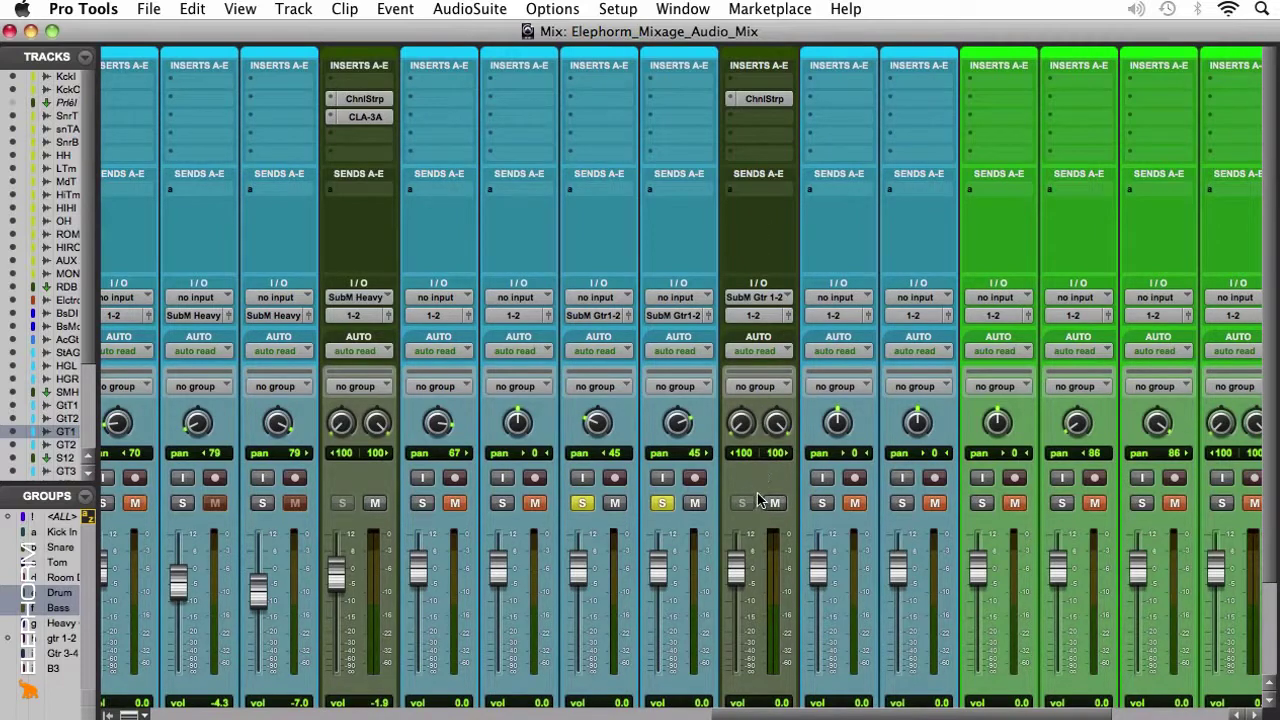
Insert a CLA-3A (stereo) compressor after the Channel Strip on SubM GTR 1-2 and raise its peak reduction to about 5.2.
{"action": "left_click", "coordinate": [734, 117]}
{"action": "mouse_move", "coordinate": [788, 202]}
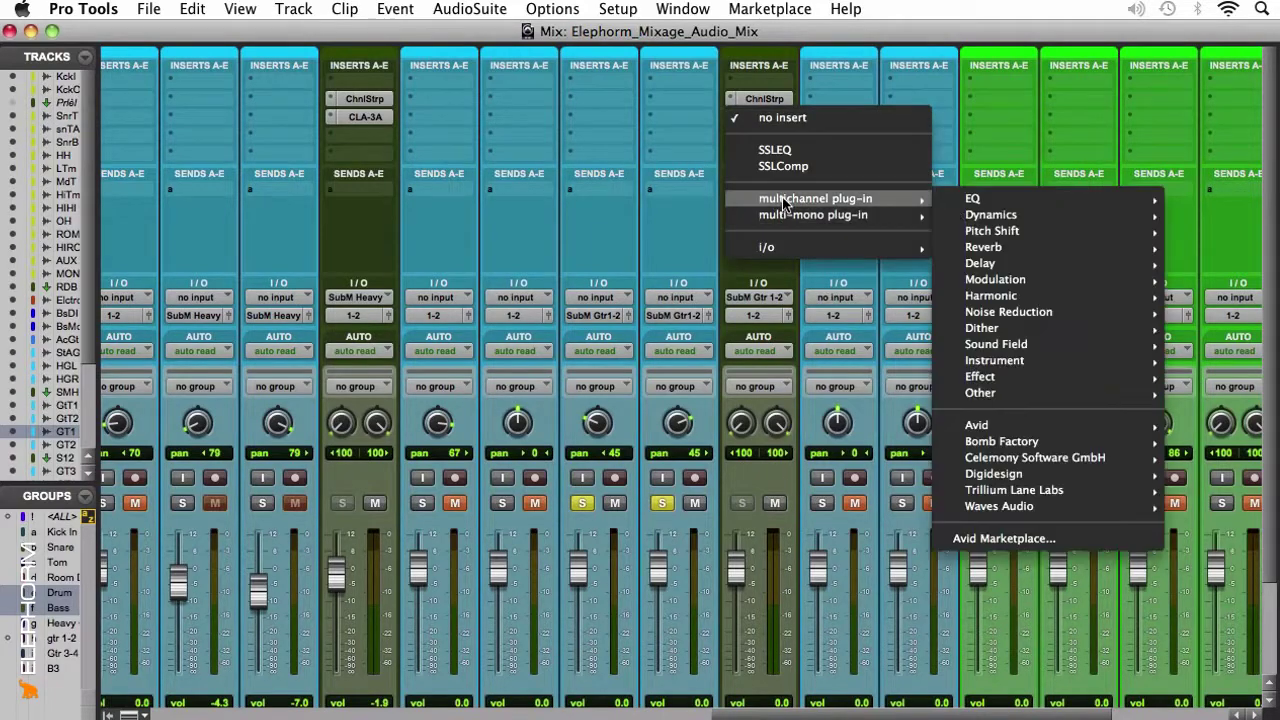
{"action": "mouse_move", "coordinate": [985, 215]}
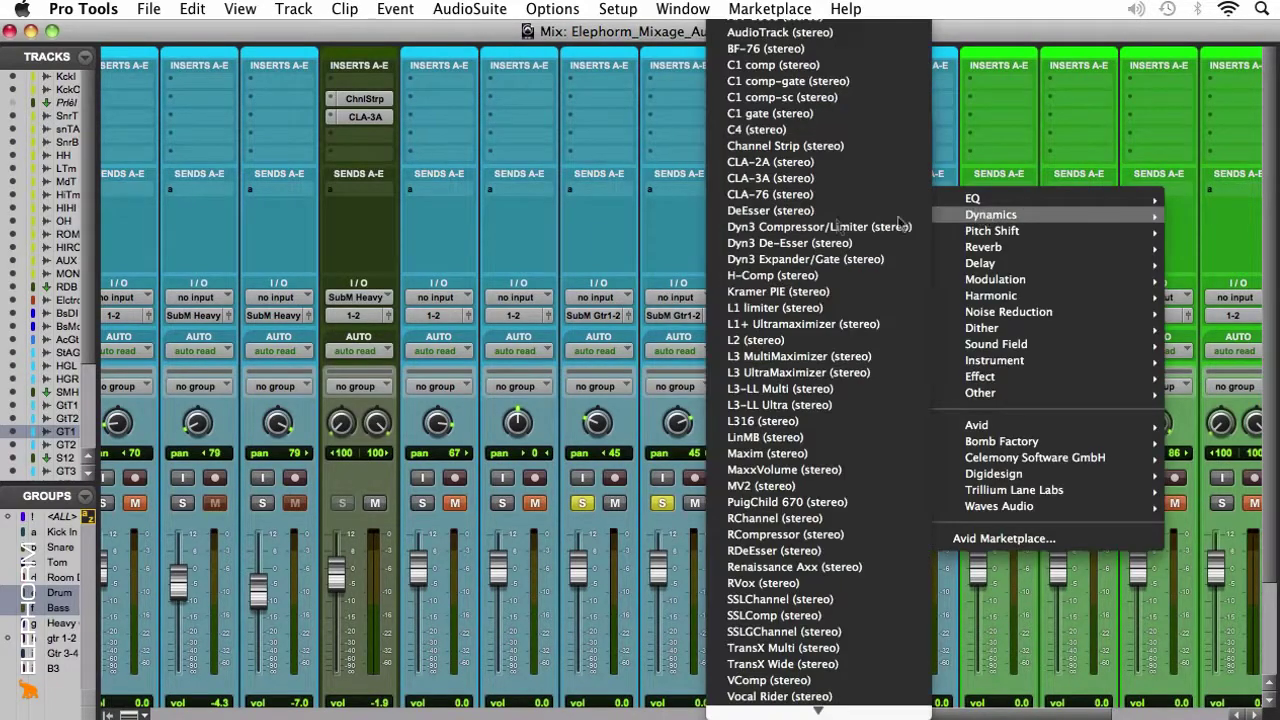
{"action": "left_click", "coordinate": [785, 180]}
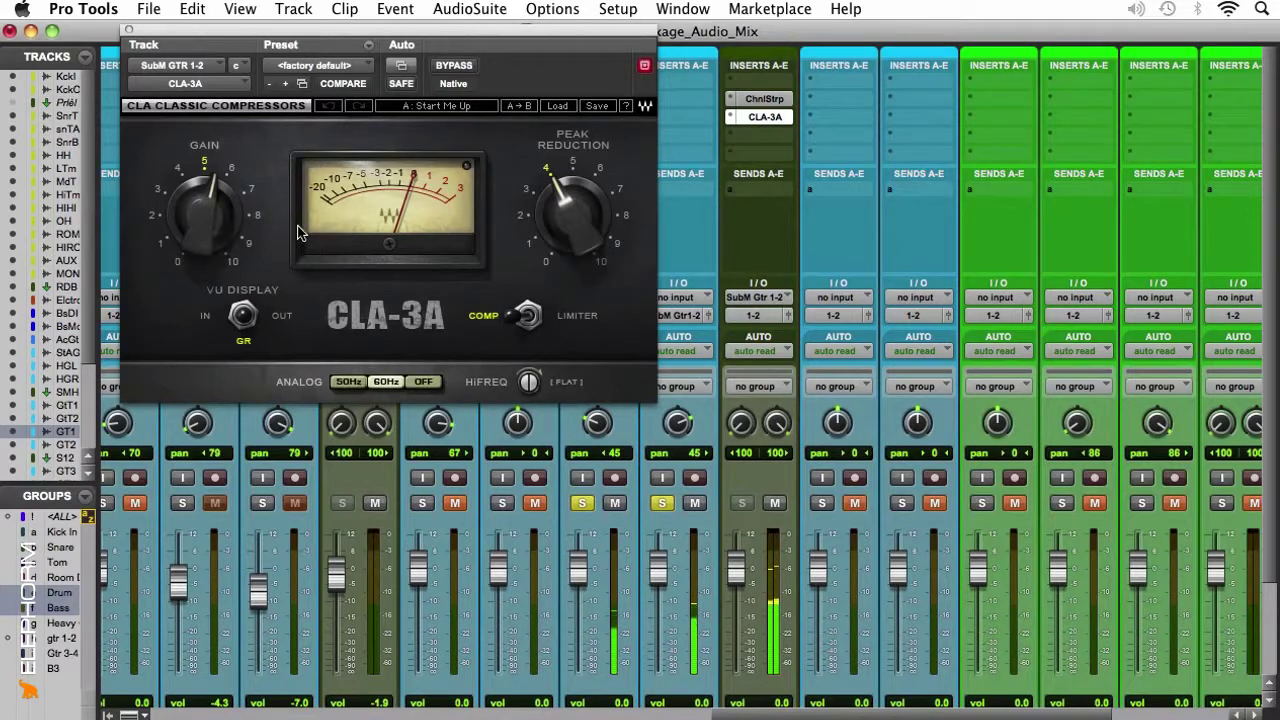
{"action": "left_click_drag", "start_coordinate": [566, 208], "coordinate": [566, 189]}
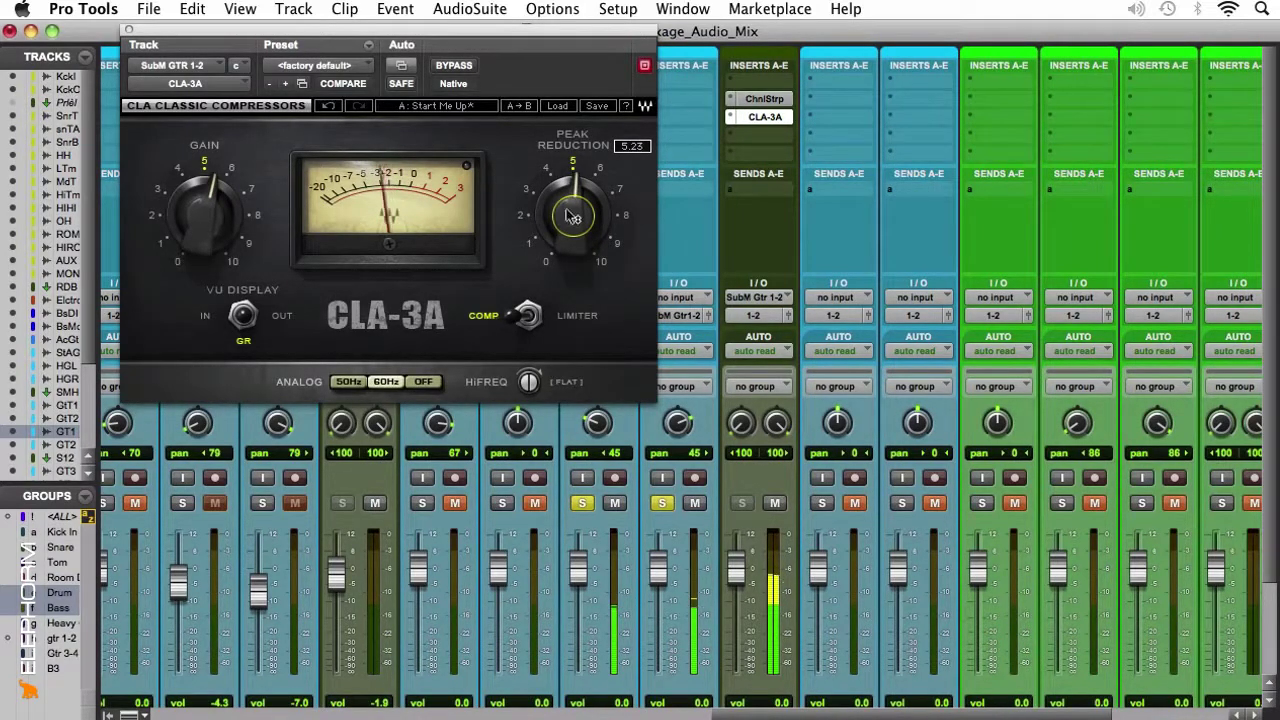
{"action": "left_click", "coordinate": [128, 31]}
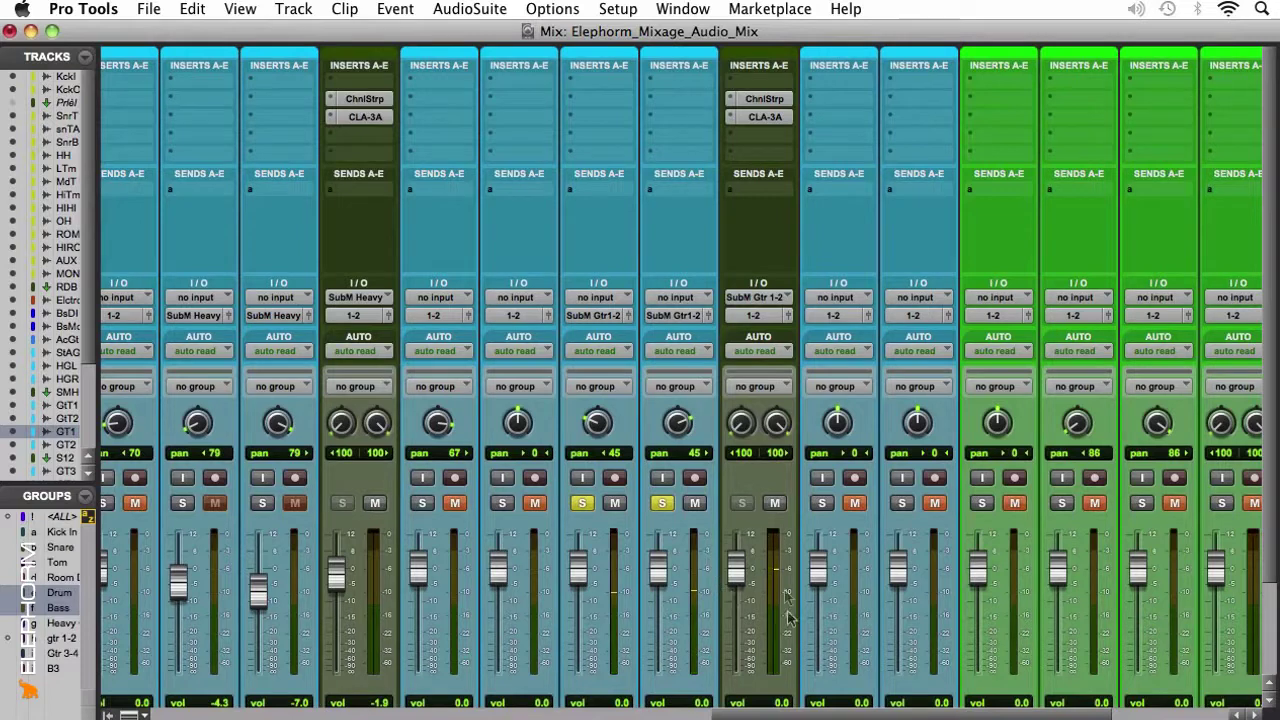
Check the CLA-3A compressor's settings and gain-reduction meter on SubM GTR 1-2, and close the plug-in.
{"action": "left_click", "coordinate": [765, 117]}
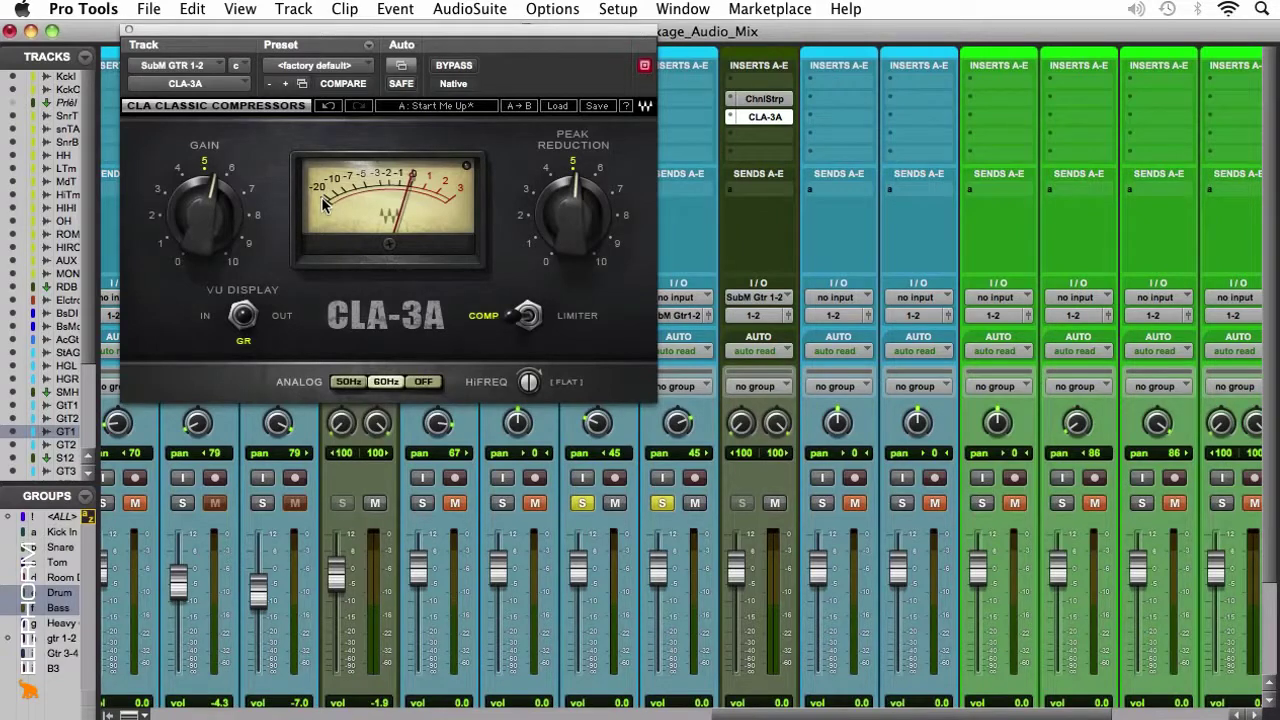
{"action": "left_click", "coordinate": [128, 32]}
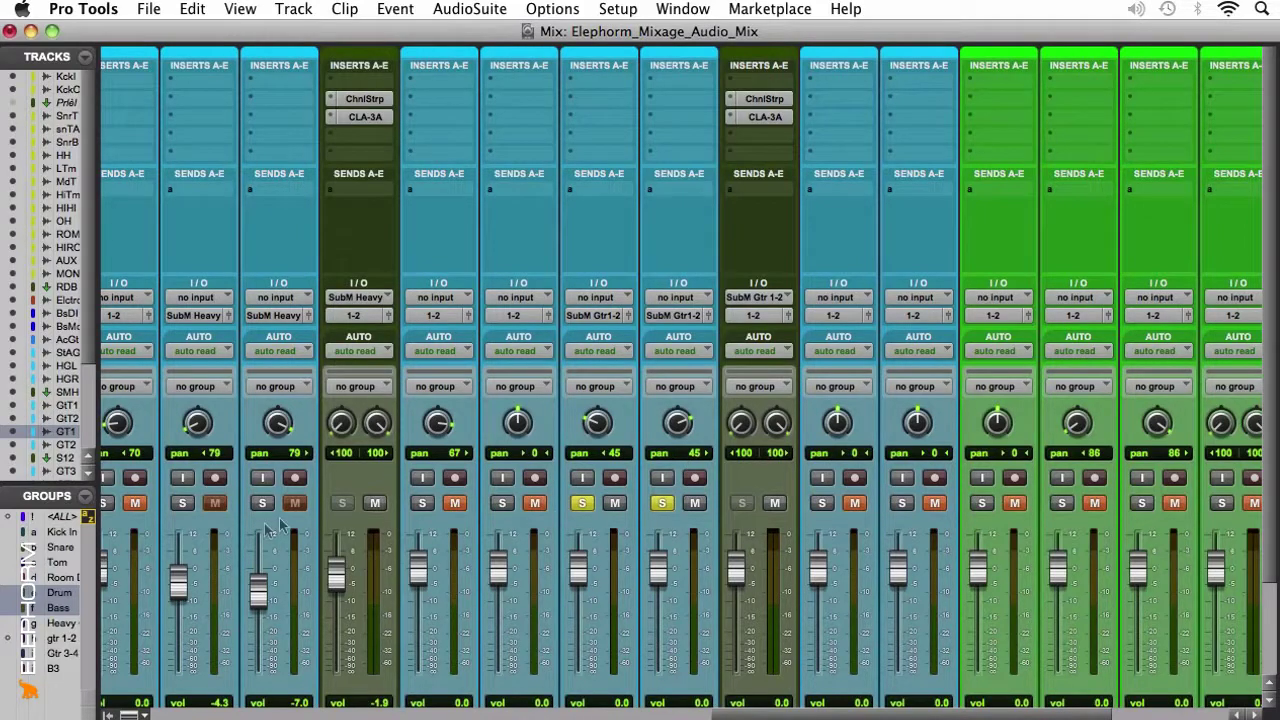
Solo HeavyGts-L and HeavyGts-R alongside GTR 1 and GTR 2, and lower the SubM GTR 1-2 fader to -1.2 dB.
{"action": "left_click", "coordinate": [183, 503]}
{"action": "left_click", "coordinate": [262, 503]}
{"action": "scroll", "coordinate": [262, 510], "scroll_direction": "down", "scroll_amount": 4}
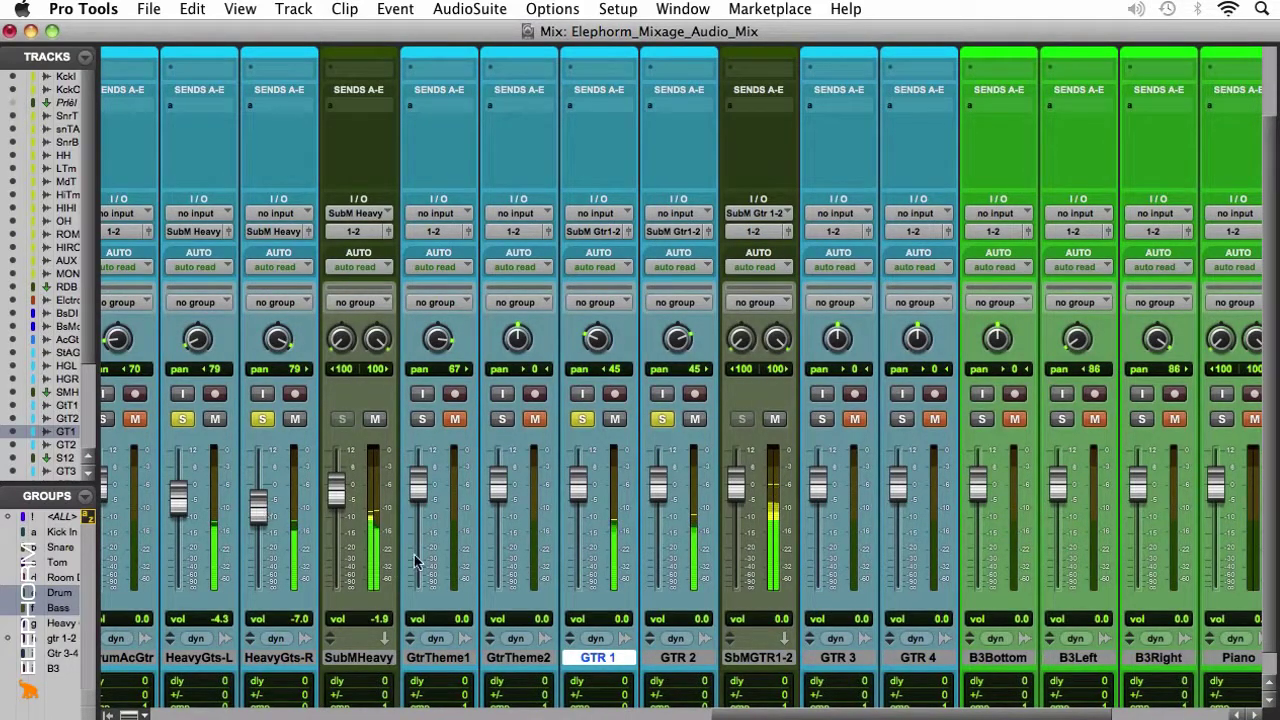
{"action": "left_click_drag", "start_coordinate": [738, 476], "coordinate": [737, 495]}
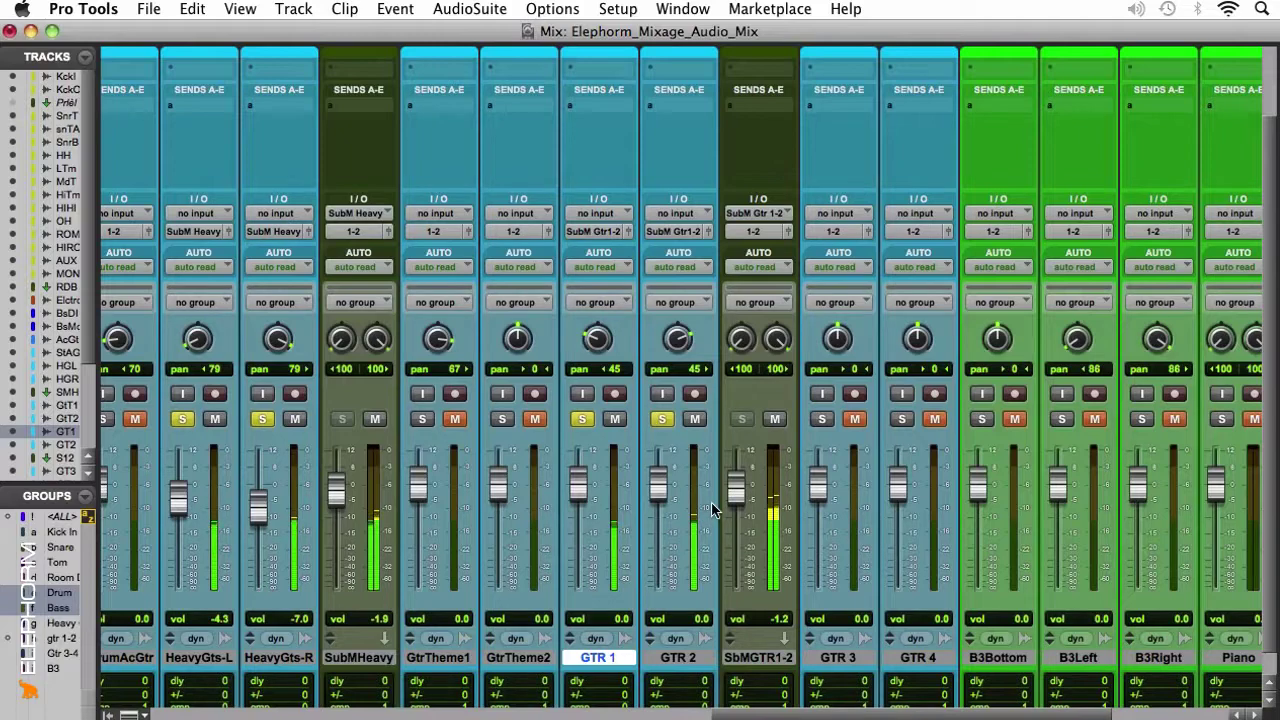
Stop playback and examine where the theme and GTR 1 clips fall along the song timeline.
{"action": "key", "text": "super+equal"}
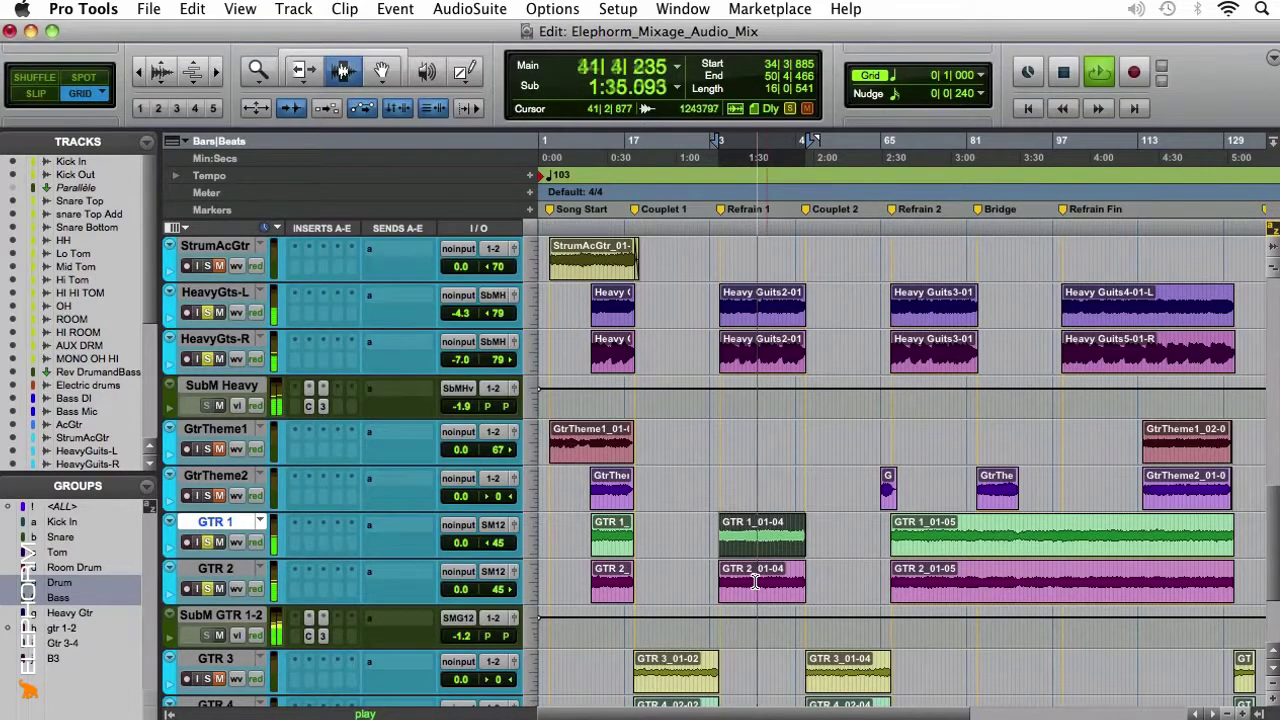
{"action": "key", "text": "space"}
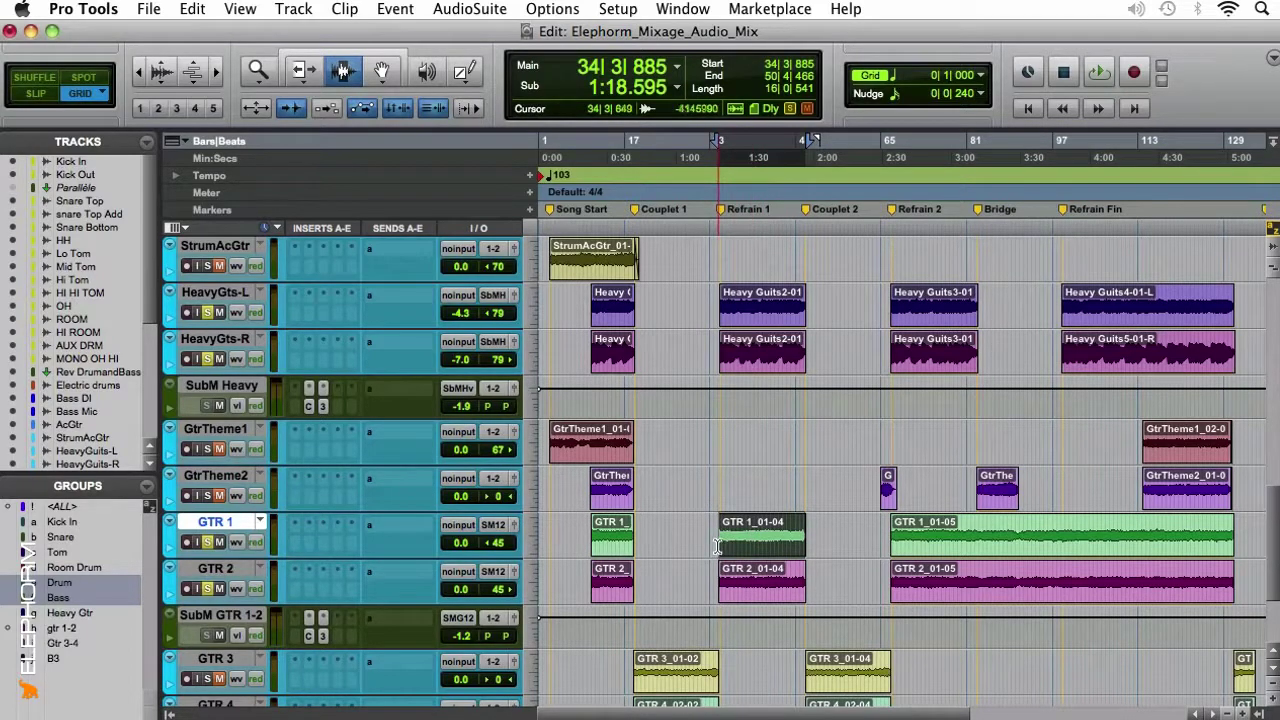
{"action": "scroll", "coordinate": [716, 545], "scroll_direction": "down", "scroll_amount": 2}
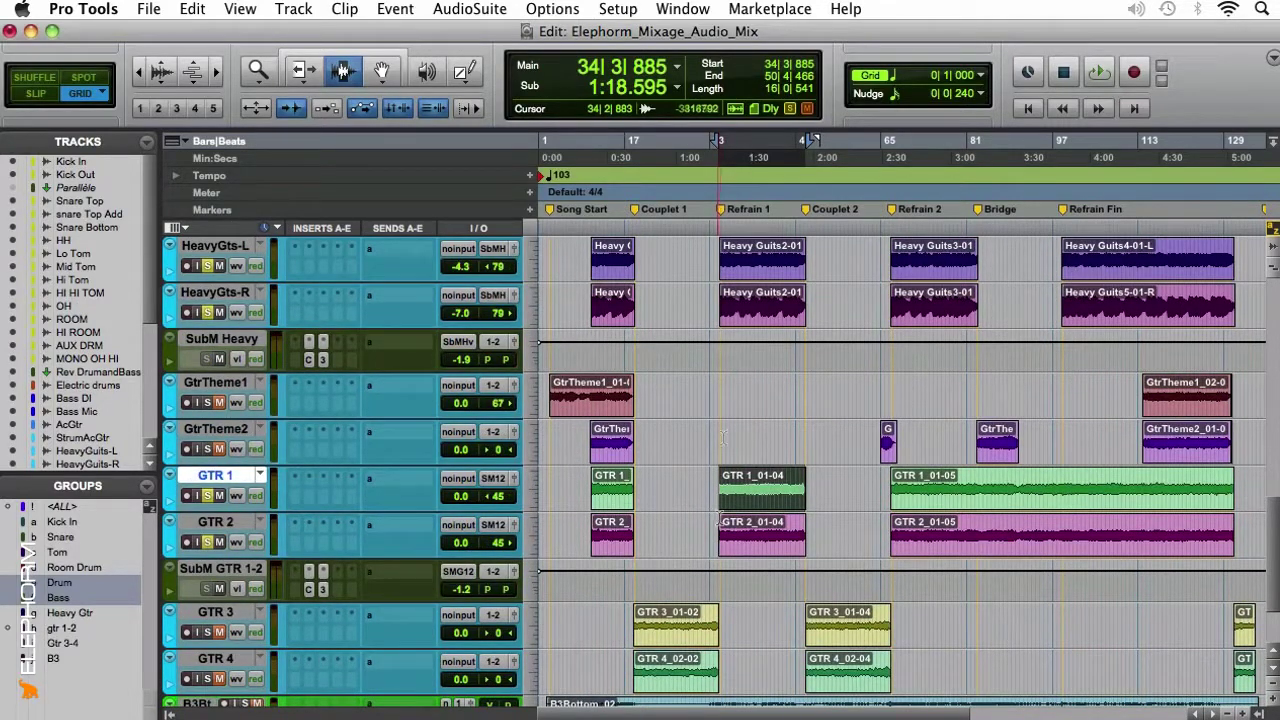
{"action": "left_click", "coordinate": [1150, 405]}
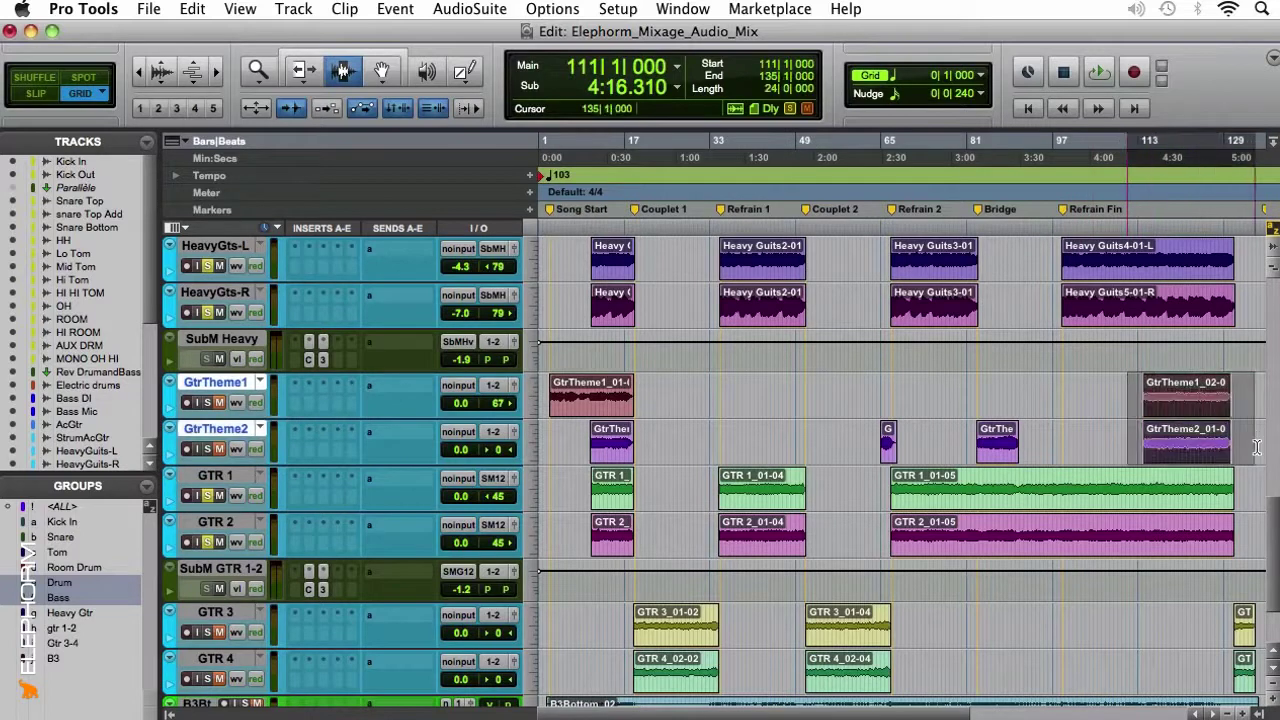
{"action": "left_click", "coordinate": [1152, 487]}
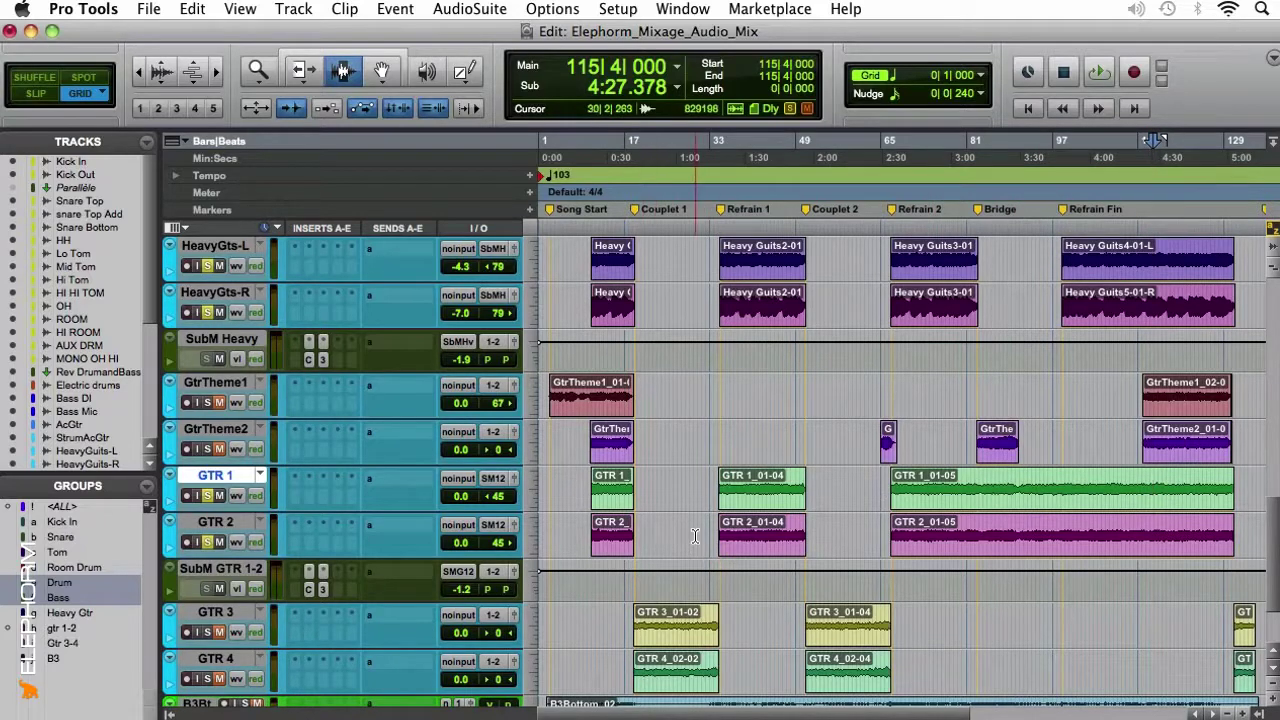
Create one new stereo Aux Input track directly after GTR 4 in the mixer.
{"action": "left_click", "coordinate": [234, 660]}
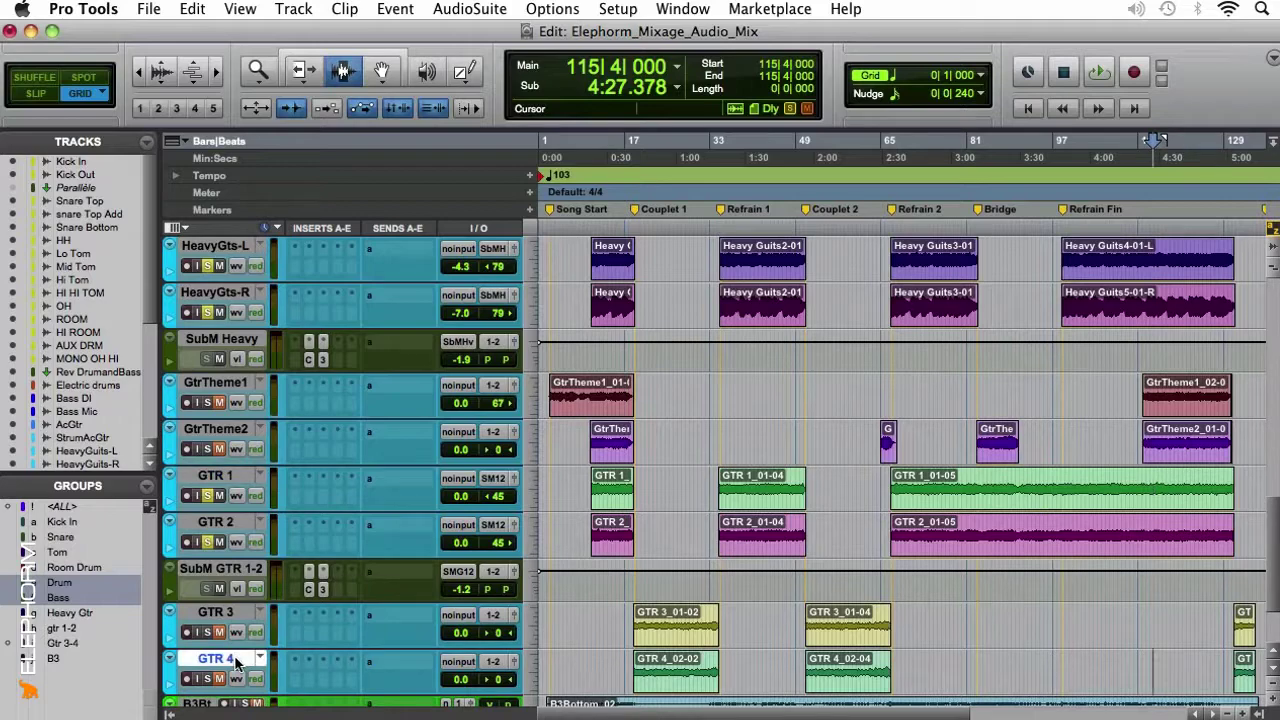
{"action": "key", "text": "super+equal"}
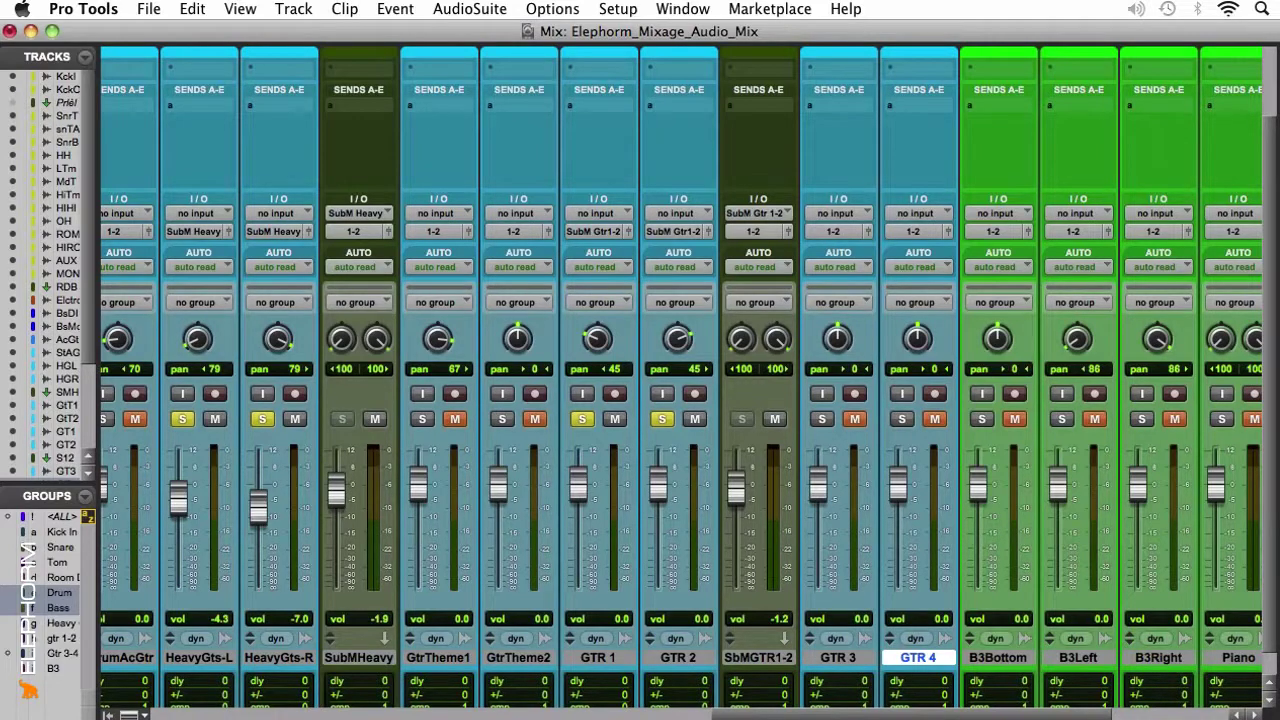
{"action": "key", "text": "super+shift+n"}
{"action": "key", "text": "super+Right"}
{"action": "key", "text": "super+Down"}
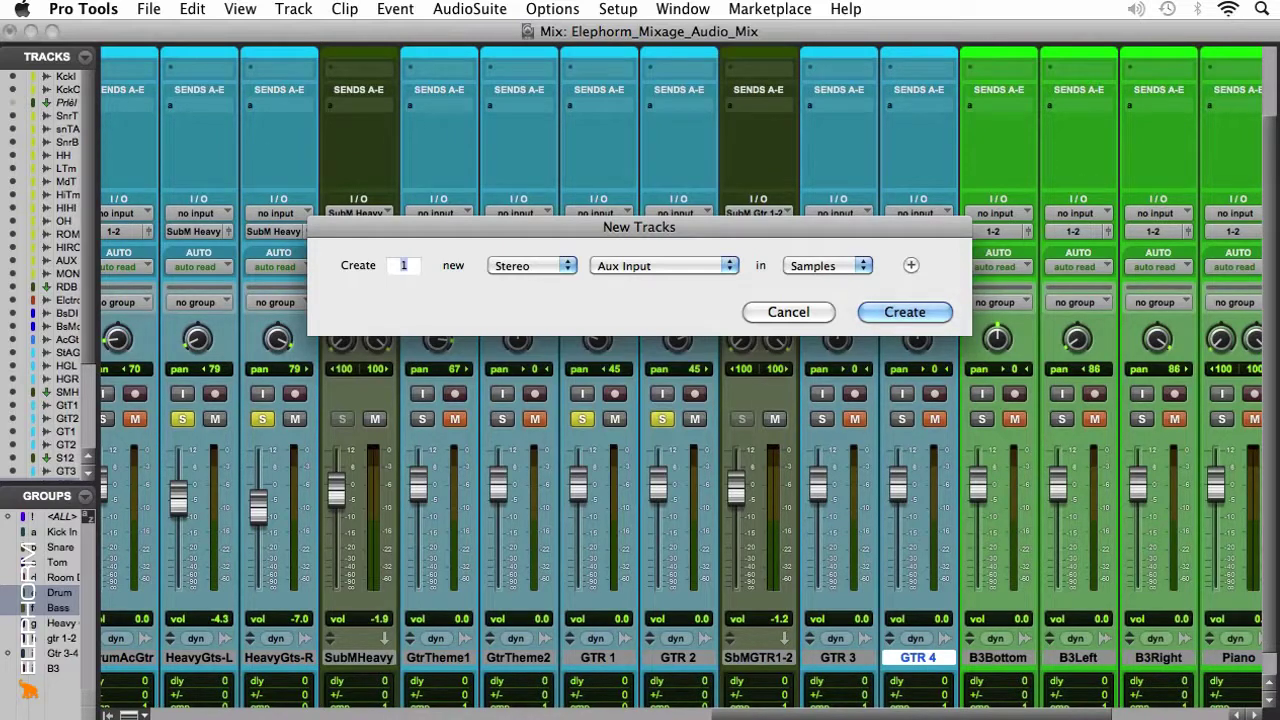
{"action": "key", "text": "Return"}
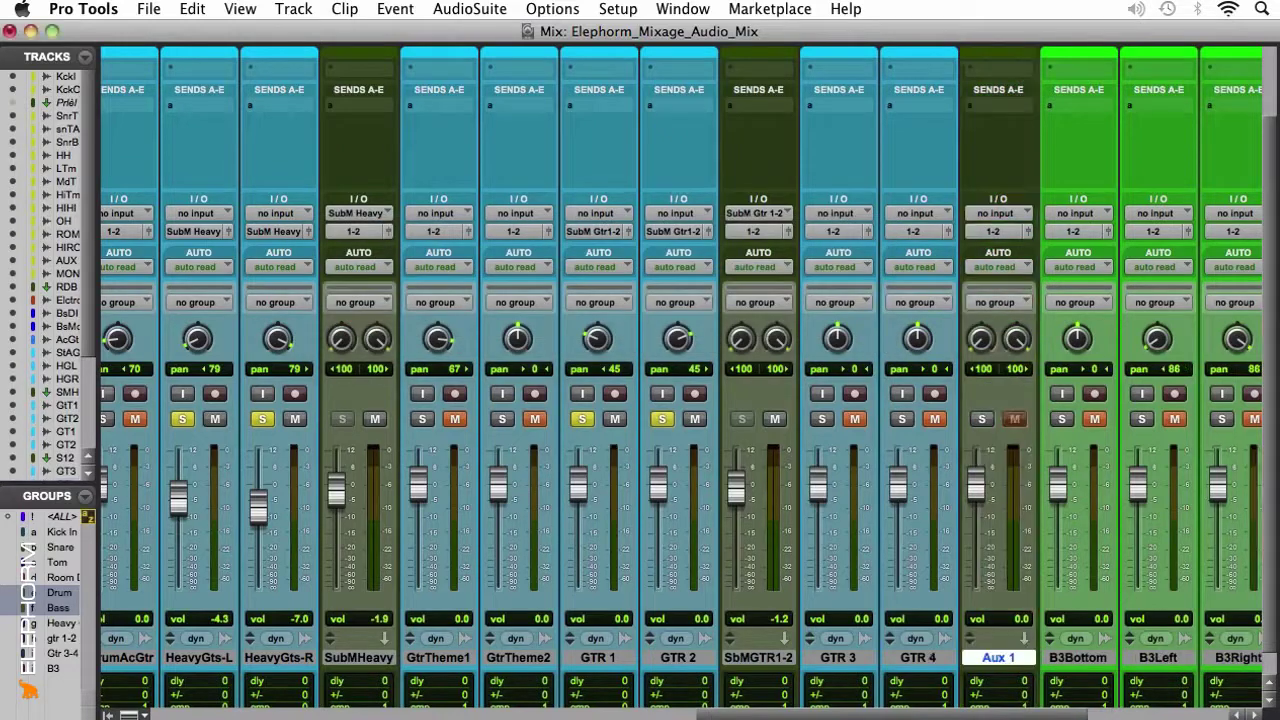
Rename the new aux track as Rev Gtr.
{"action": "double_click", "coordinate": [997, 658]}
{"action": "type", "text": "R"}
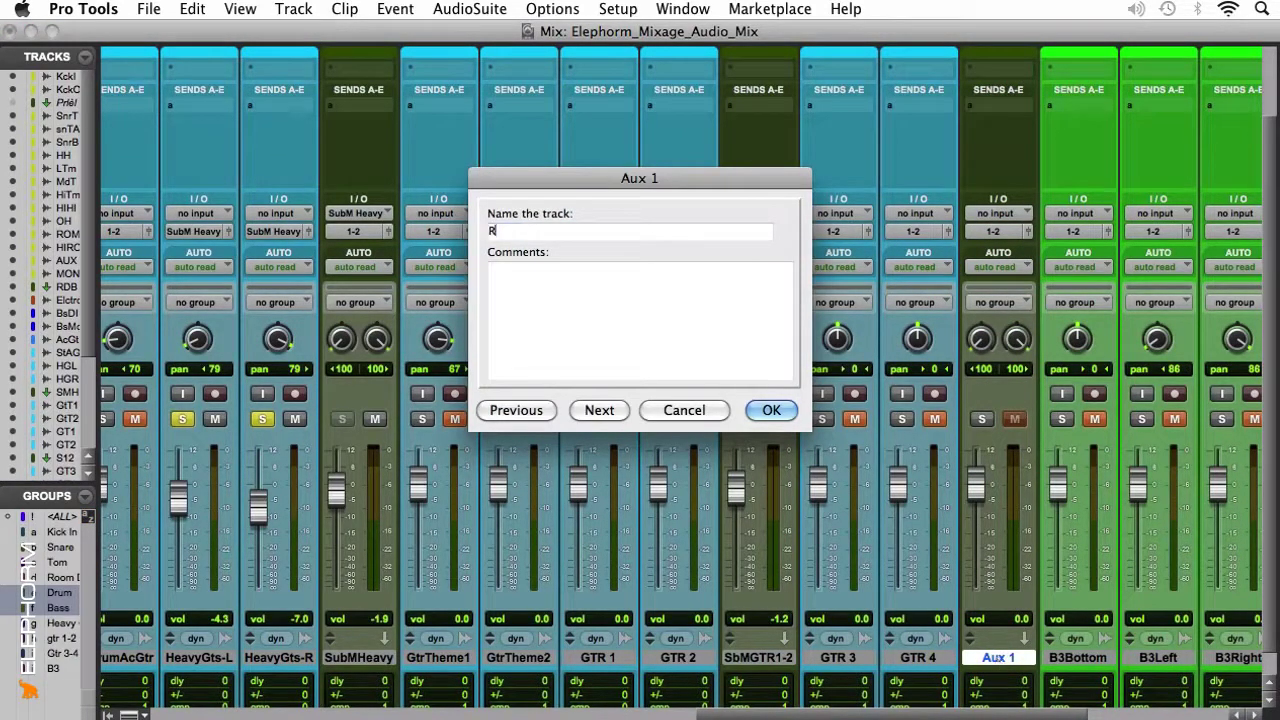
{"action": "type", "text": "ev Gtr"}
{"action": "key", "text": "Return"}
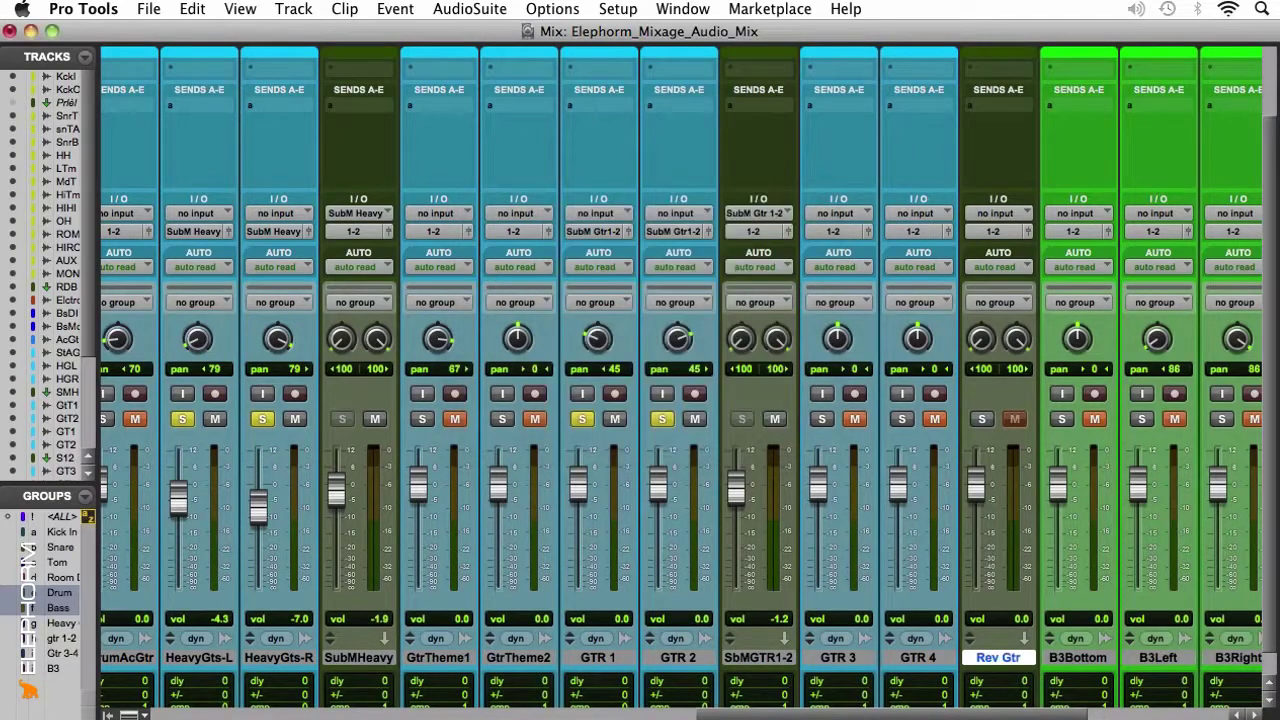
Set the Rev Gtr aux input to Bus 7-8 (Stereo) and rename that bus as Rev Gtr.
{"action": "left_click", "coordinate": [996, 214]}
{"action": "mouse_move", "coordinate": [998, 262]}
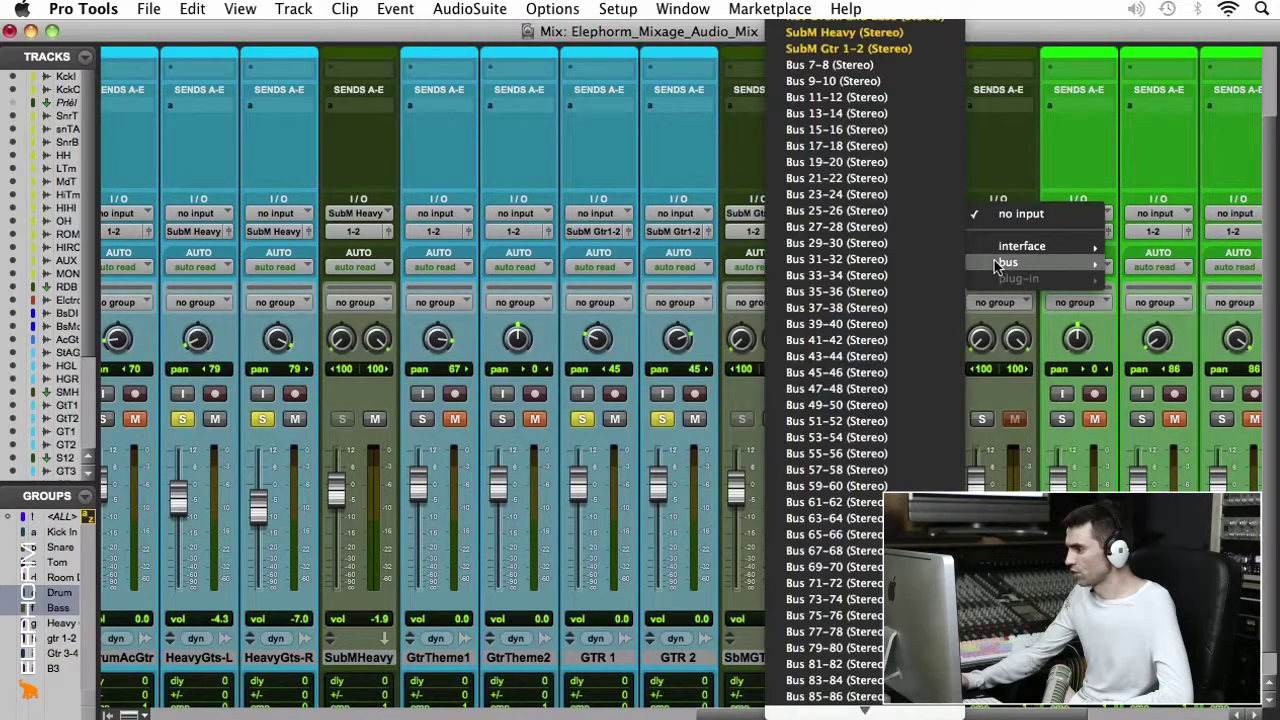
{"action": "left_click", "coordinate": [799, 65]}
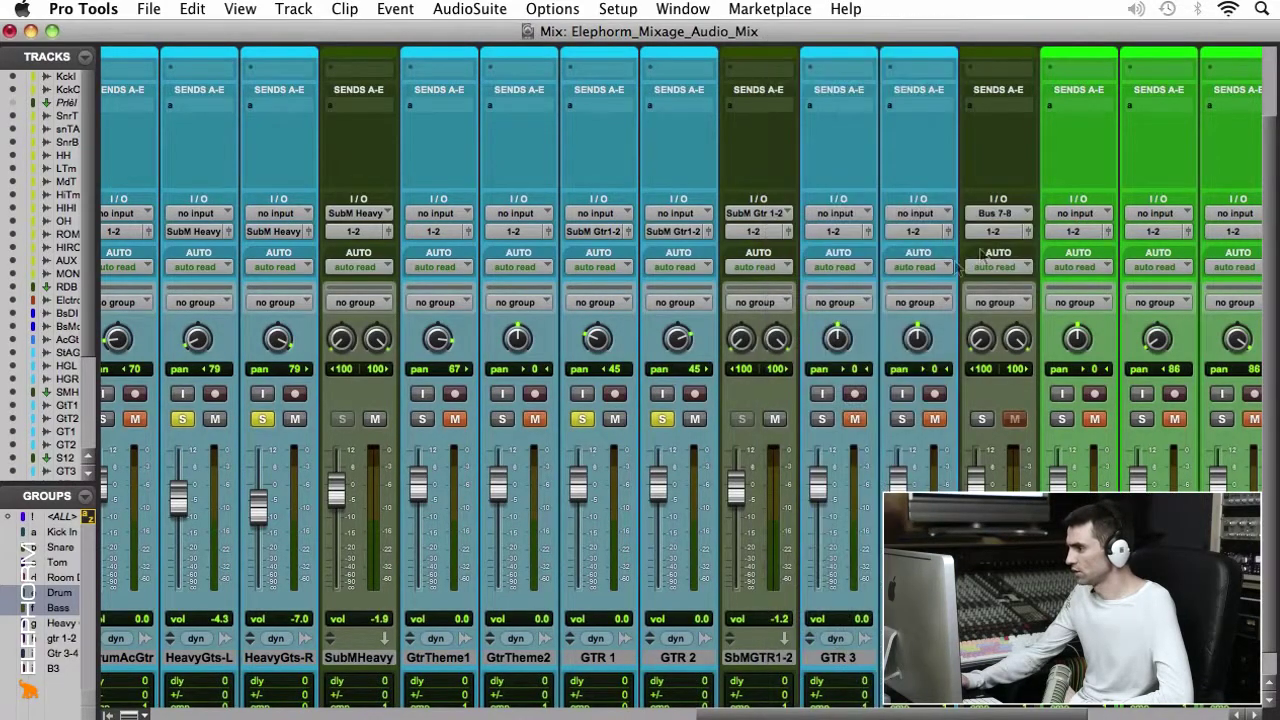
{"action": "right_click", "coordinate": [1007, 217]}
{"action": "left_click", "coordinate": [1025, 246]}
{"action": "type", "text": "Rev Gtr"}
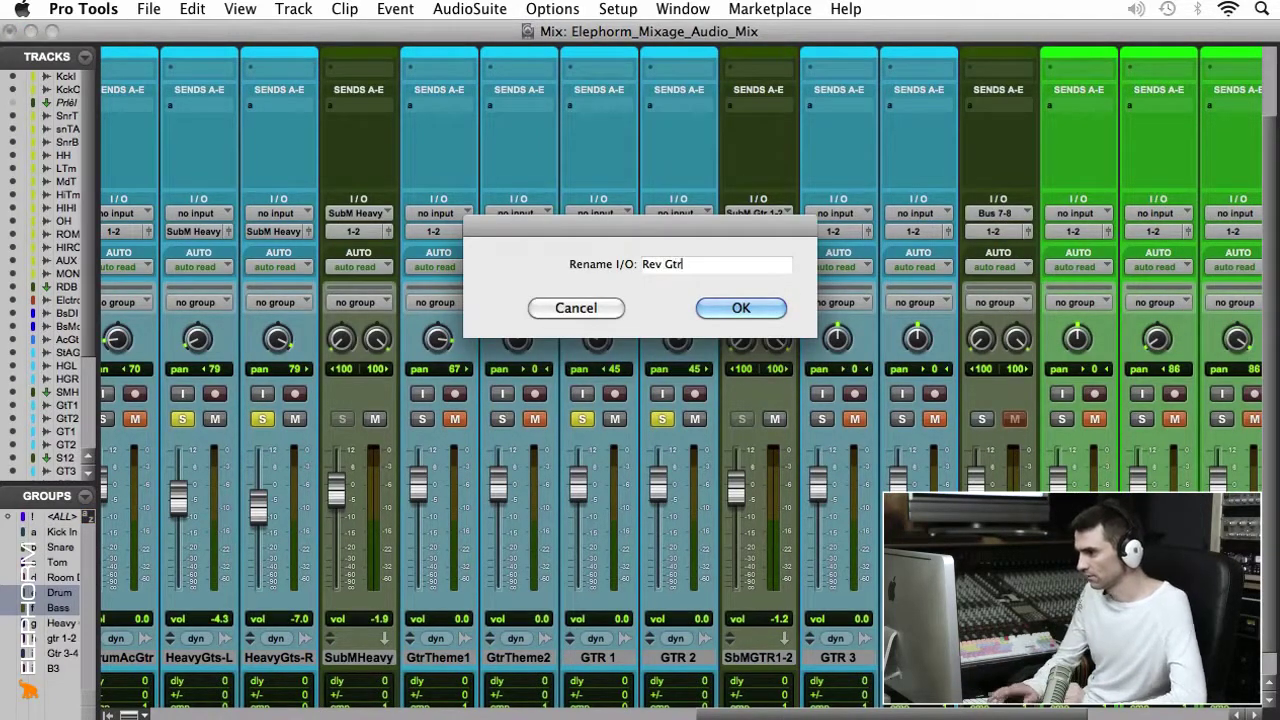
{"action": "key", "text": "Return"}
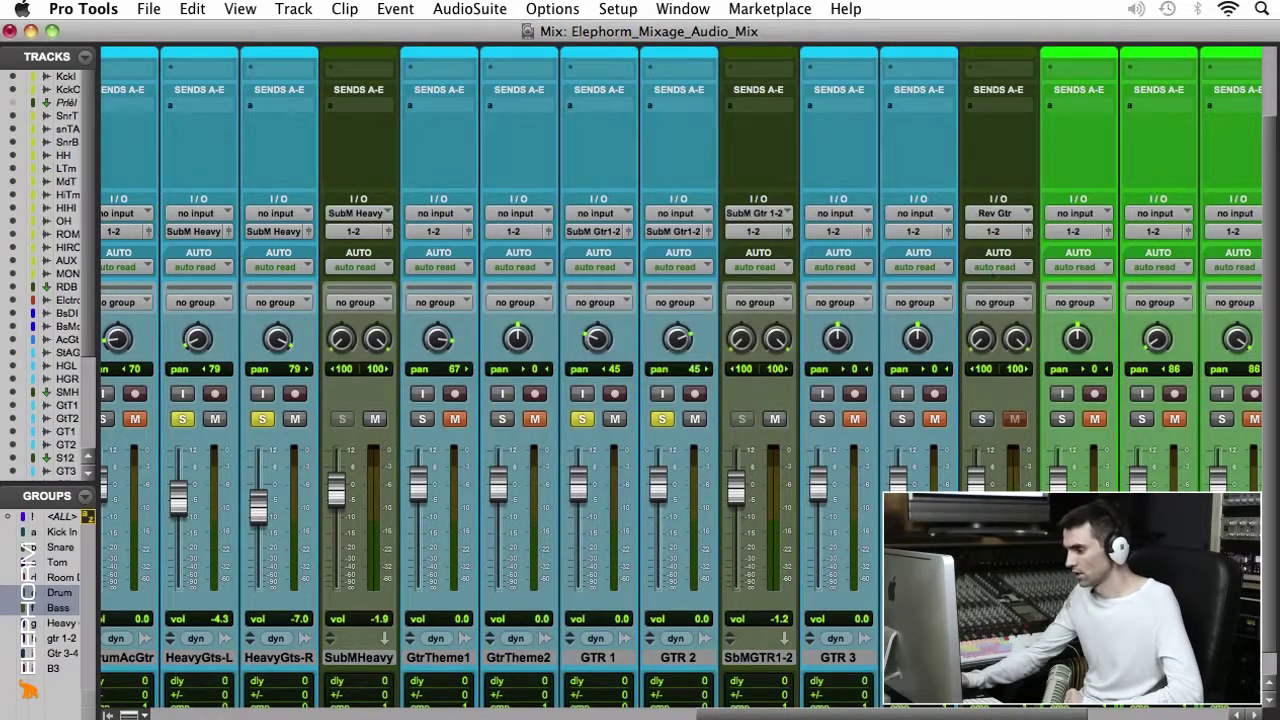
Add a stereo send to the Rev Gtr bus on both SubM Heavy and SubM GTR 1-2 at once.
{"action": "left_click", "coordinate": [356, 658]}
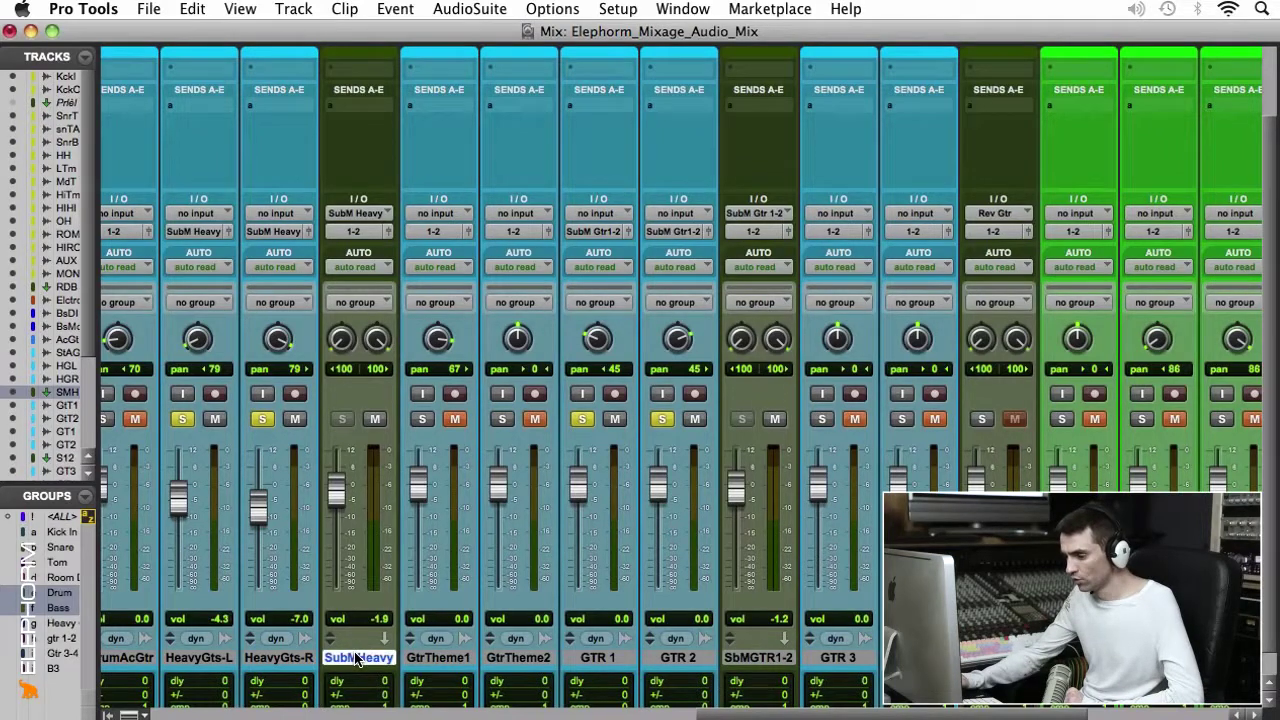
{"action": "left_click", "coordinate": [776, 660], "text": "super"}
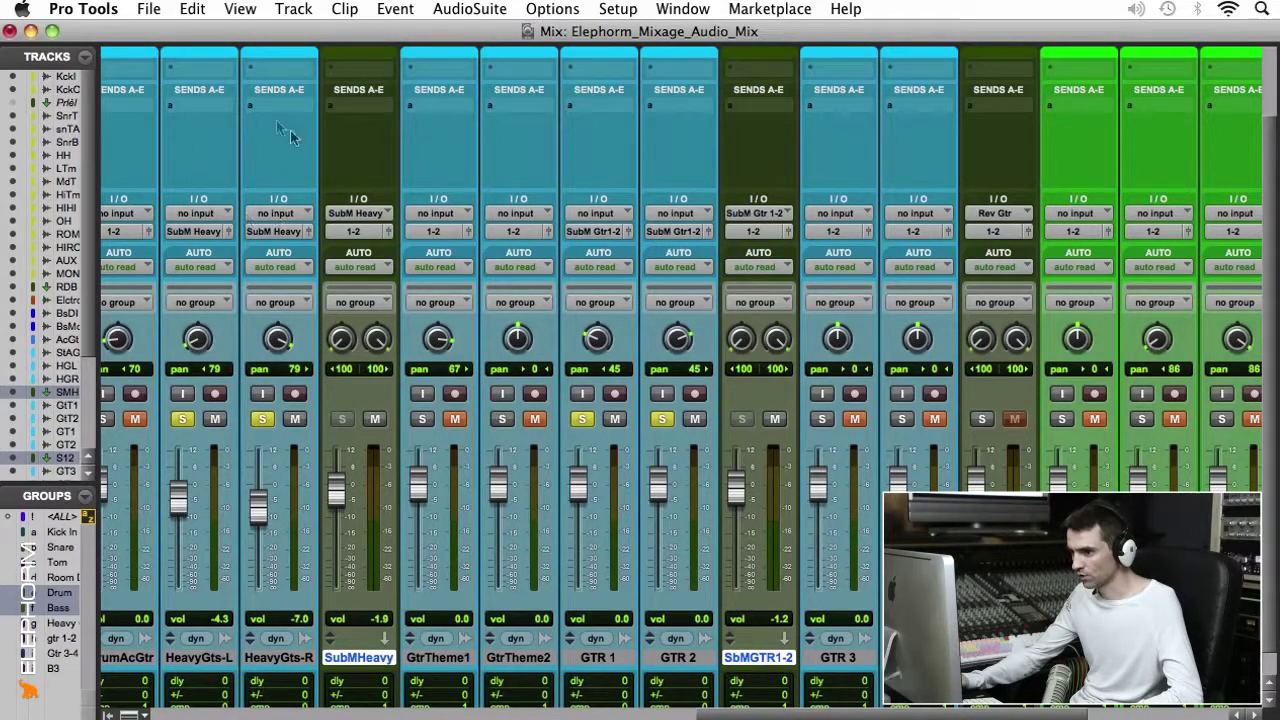
{"action": "left_click", "coordinate": [361, 106]}
{"action": "mouse_move", "coordinate": [375, 155]}
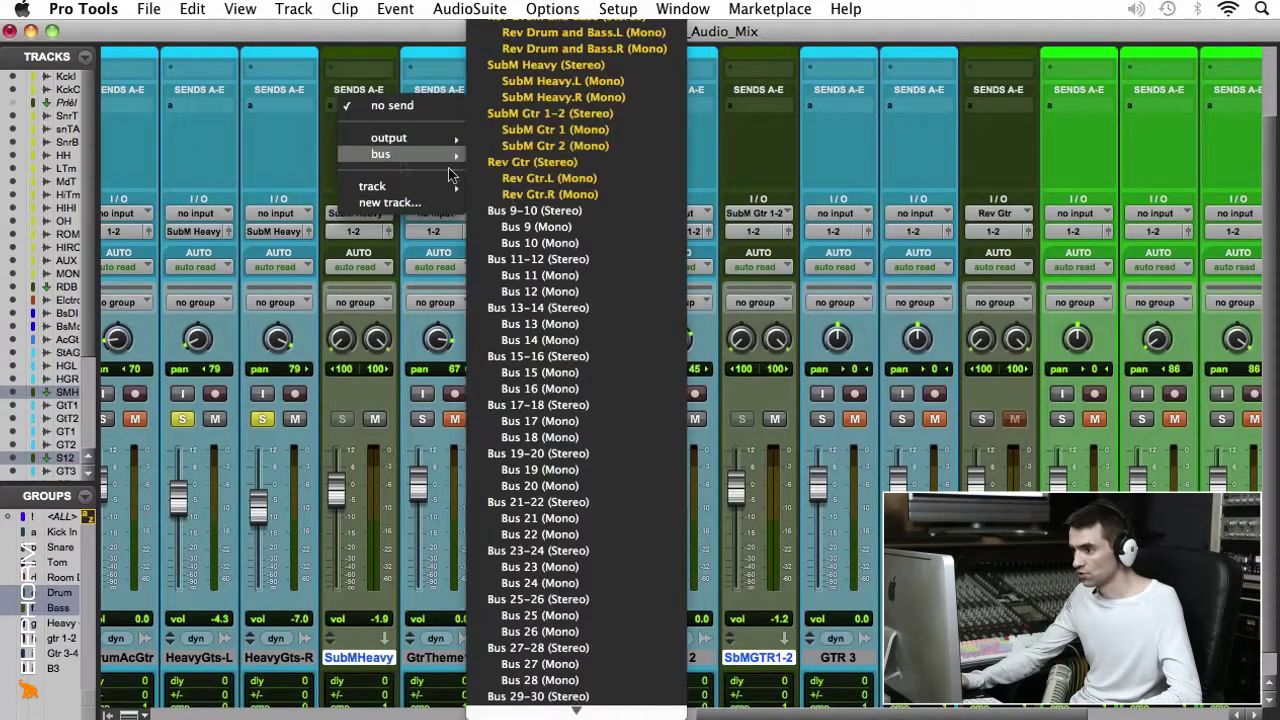
{"action": "left_click", "coordinate": [533, 170]}
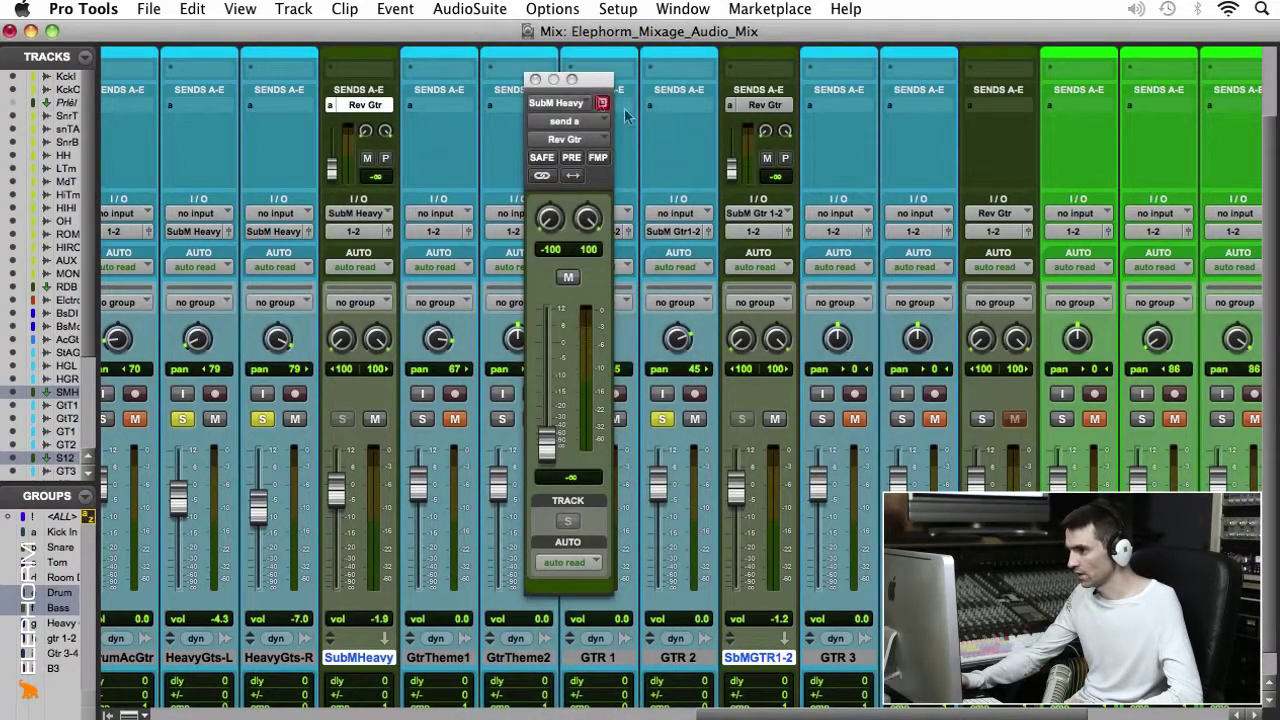
{"action": "left_click", "coordinate": [534, 79]}
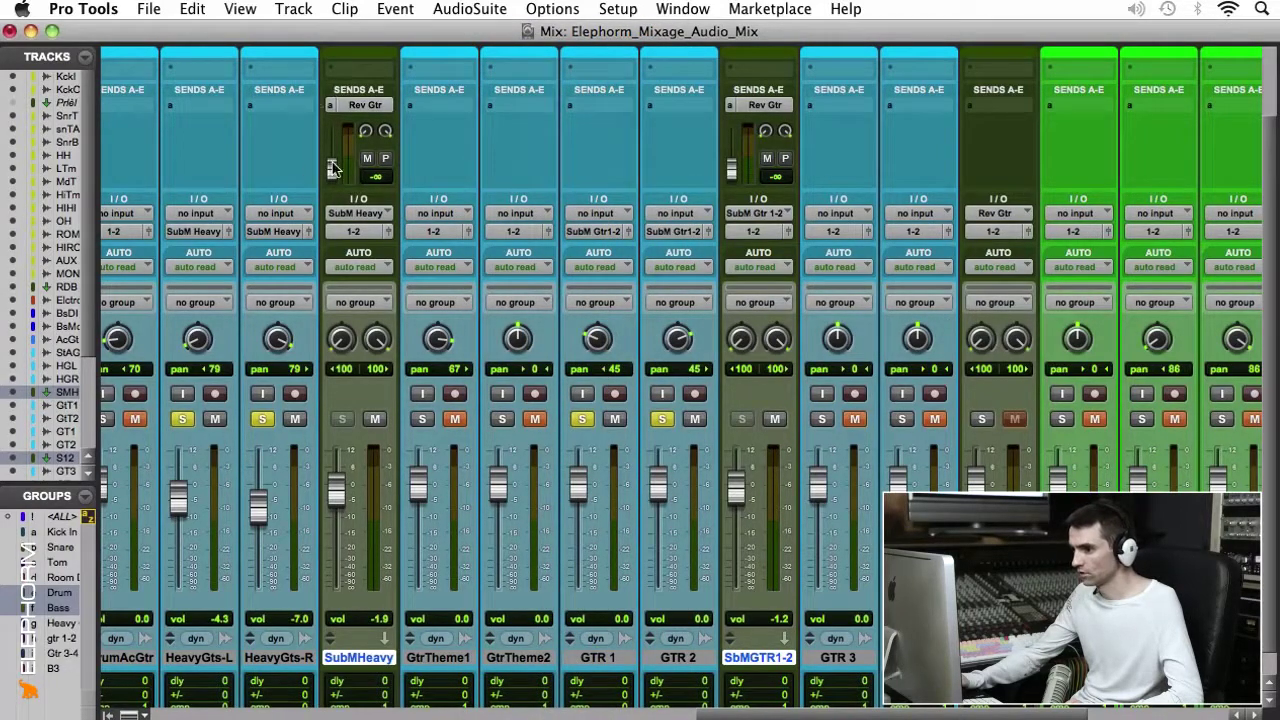
Insert the multichannel RVerb reverb plug-in in the first insert slot of the Rev Gtr aux.
{"action": "scroll", "coordinate": [1118, 362], "scroll_direction": "up", "scroll_amount": 4}
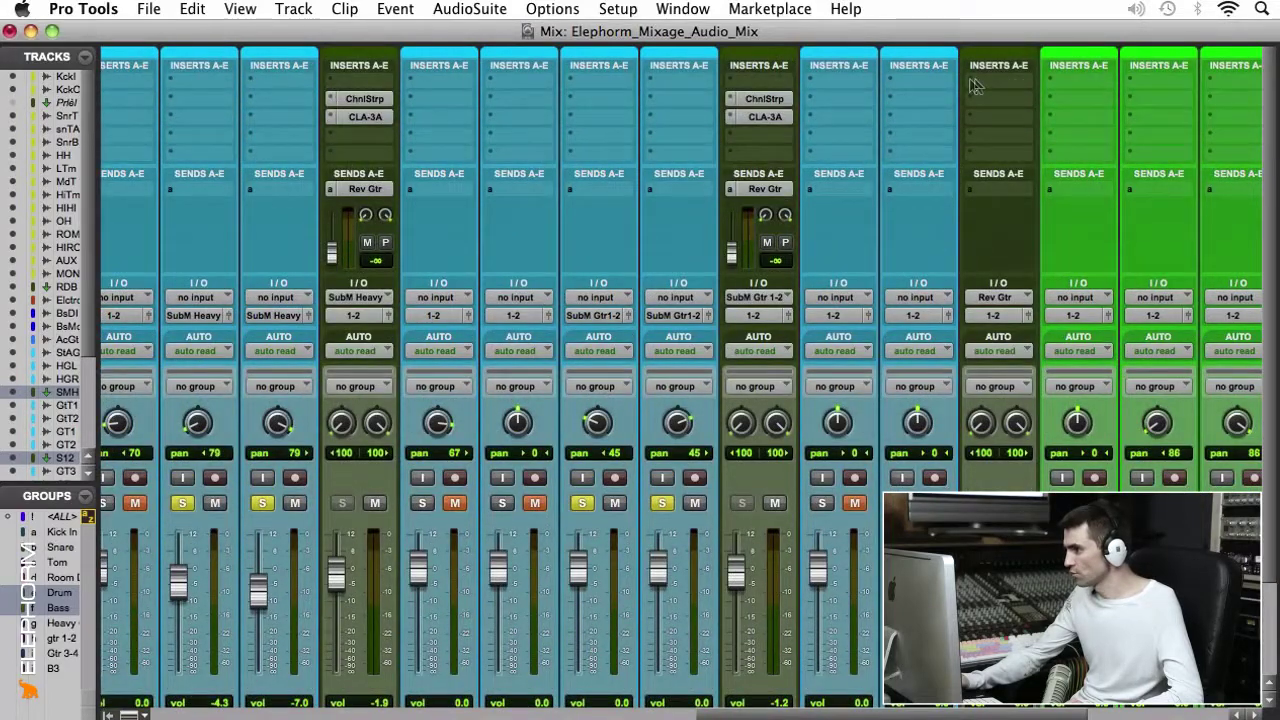
{"action": "left_click", "coordinate": [978, 86]}
{"action": "mouse_move", "coordinate": [1016, 165]}
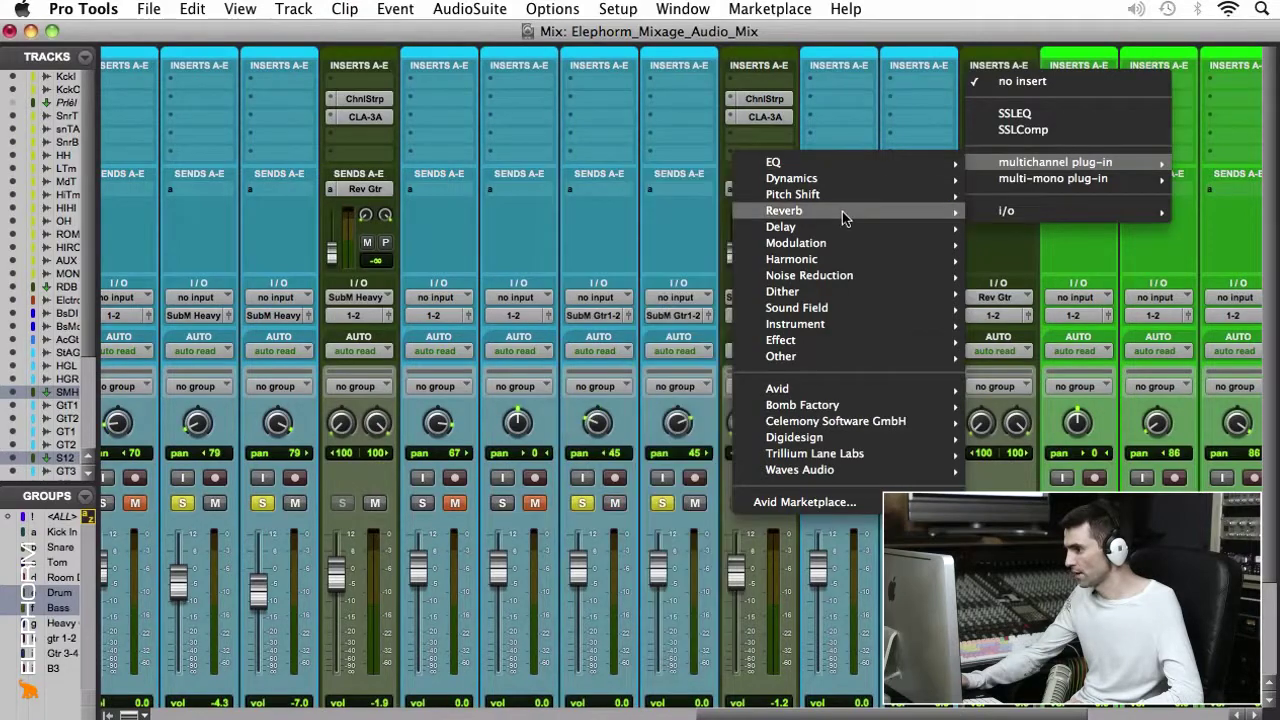
{"action": "mouse_move", "coordinate": [843, 211]}
{"action": "left_click", "coordinate": [622, 421]}
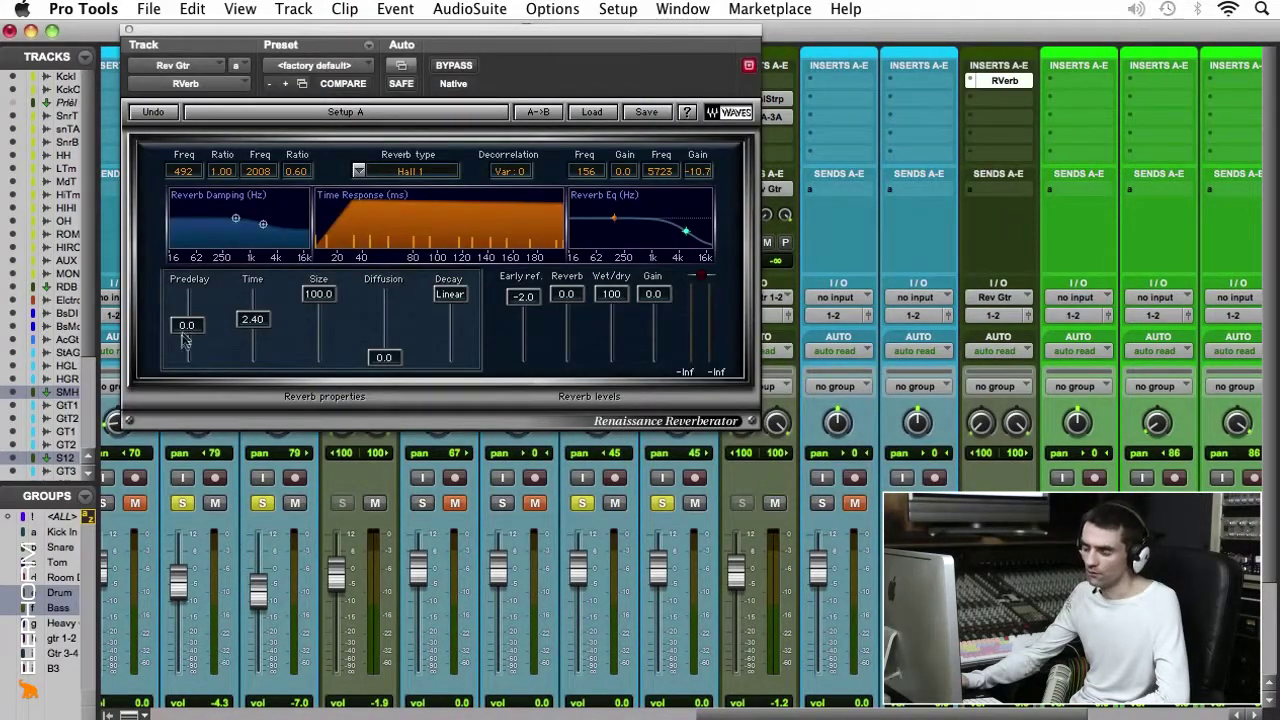
Set the reverb's predelay to 35 ms and its reverb type to Room.
{"action": "left_click", "coordinate": [186, 327]}
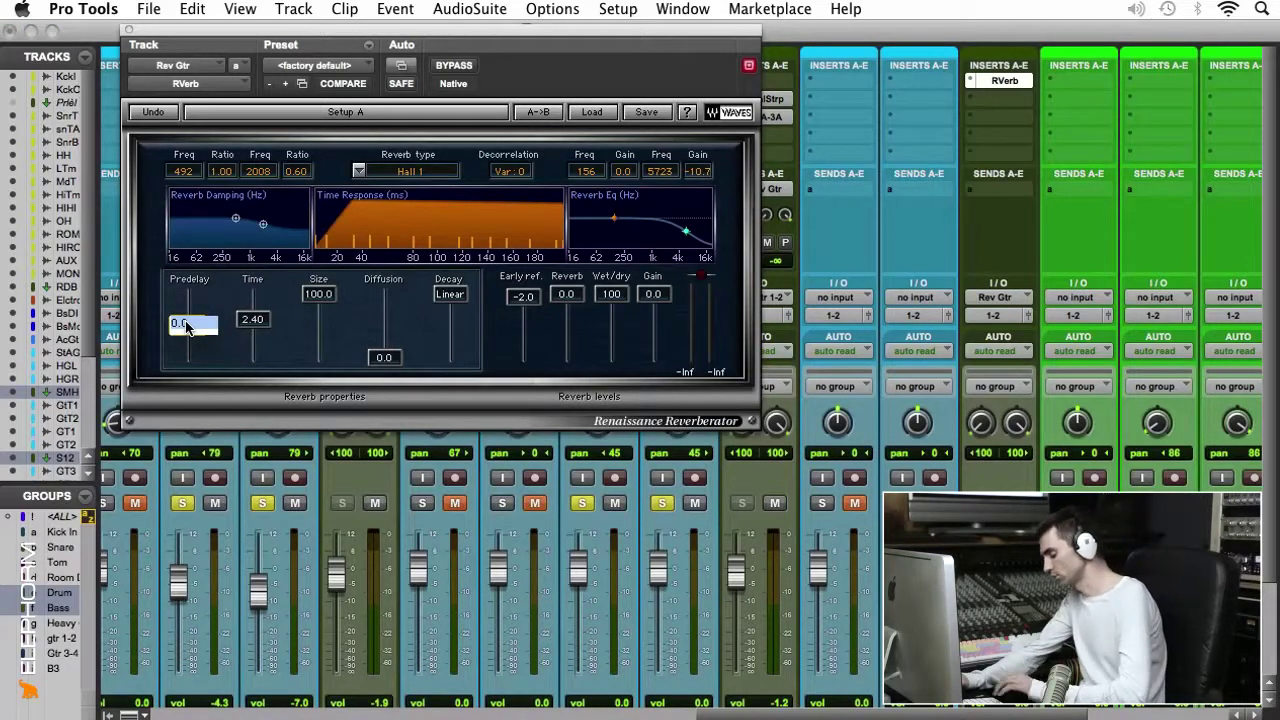
{"action": "type", "text": "35"}
{"action": "key", "text": "Return"}
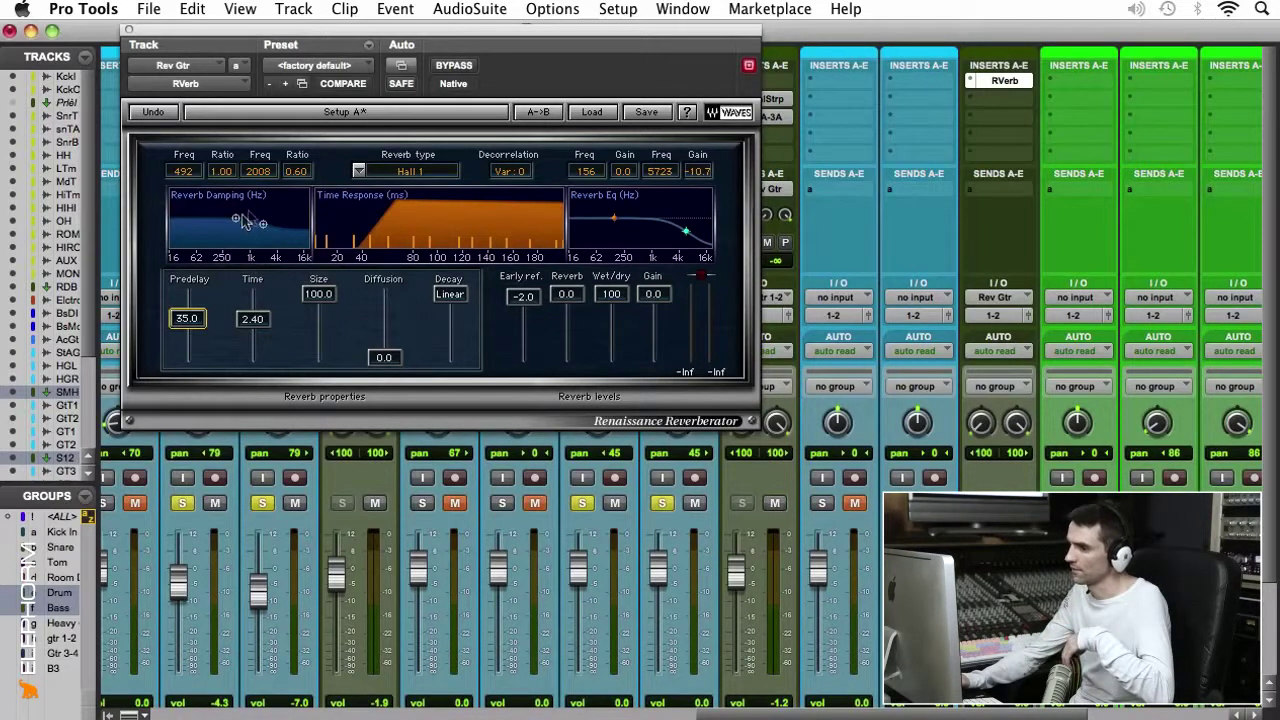
{"action": "left_click", "coordinate": [362, 176]}
{"action": "left_click", "coordinate": [378, 209]}
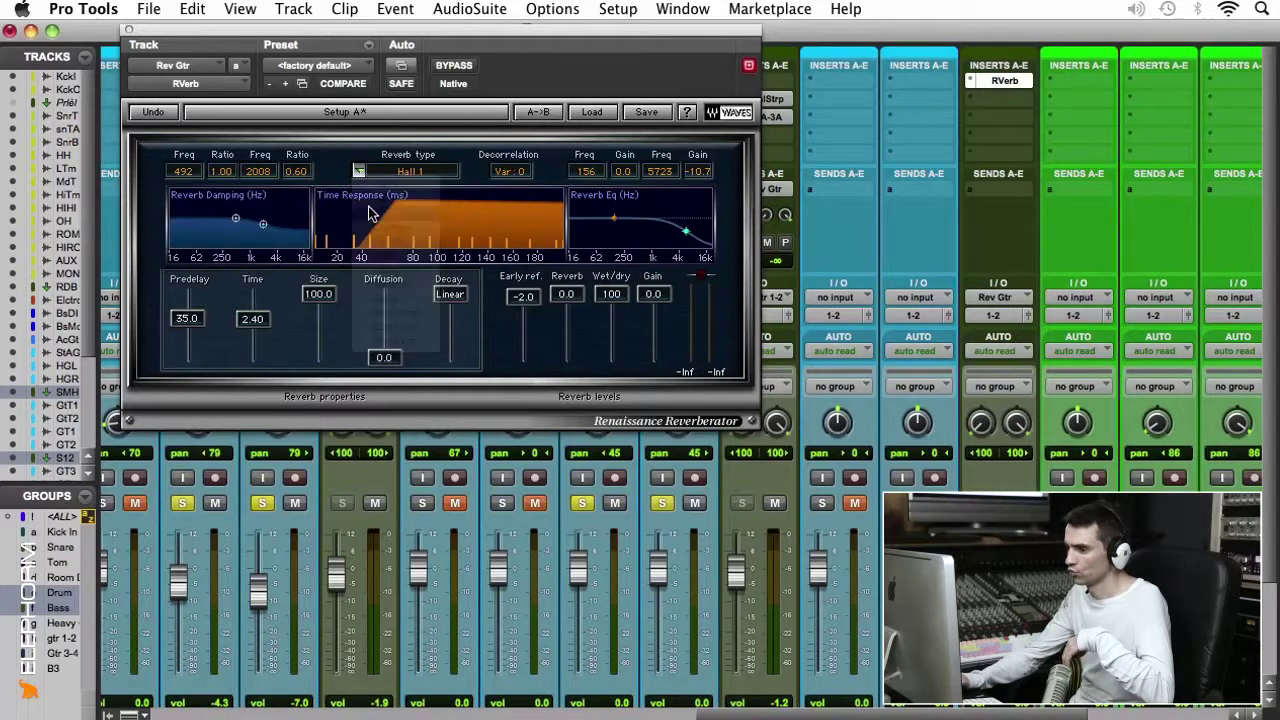
Set the reverb properties to a time of 1.5, a size of 50 and a diffusion of 75.
{"action": "left_click", "coordinate": [247, 324]}
{"action": "type", "text": "1"}
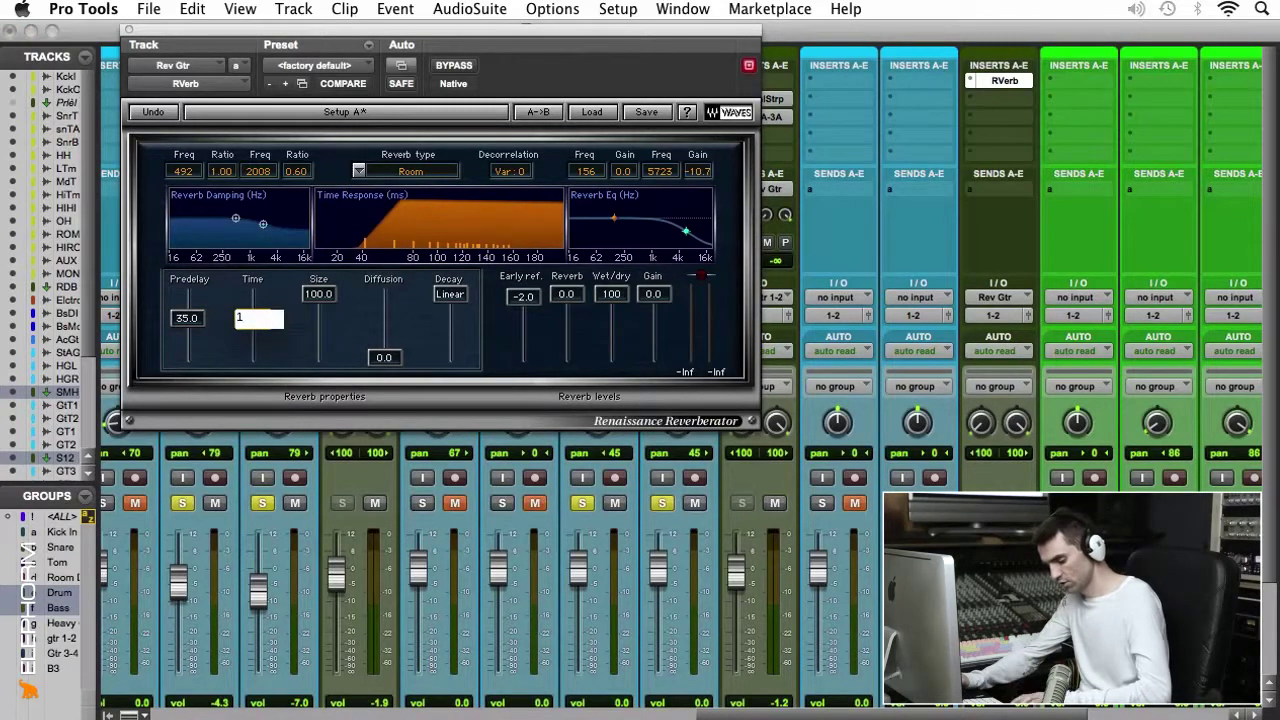
{"action": "type", "text": ".5"}
{"action": "key", "text": "Return"}
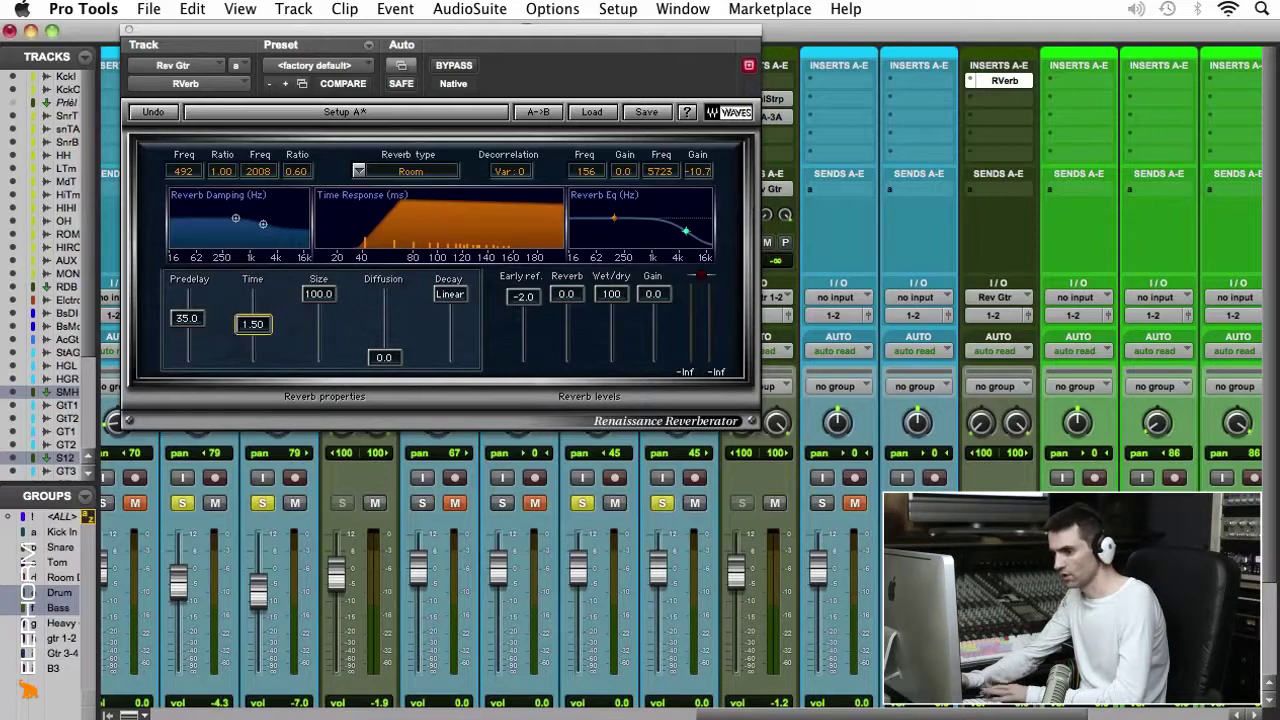
{"action": "left_click", "coordinate": [318, 294]}
{"action": "type", "text": "50"}
{"action": "key", "text": "Return"}
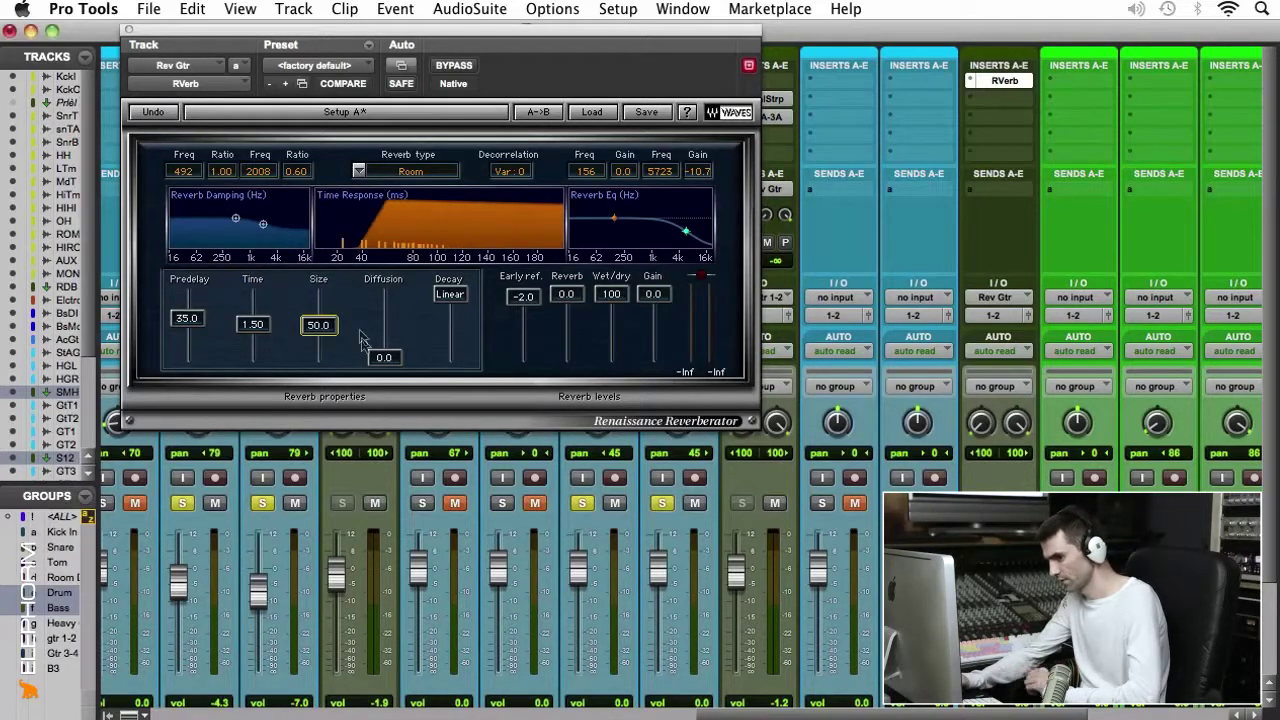
{"action": "left_click", "coordinate": [383, 358]}
{"action": "type", "text": "75"}
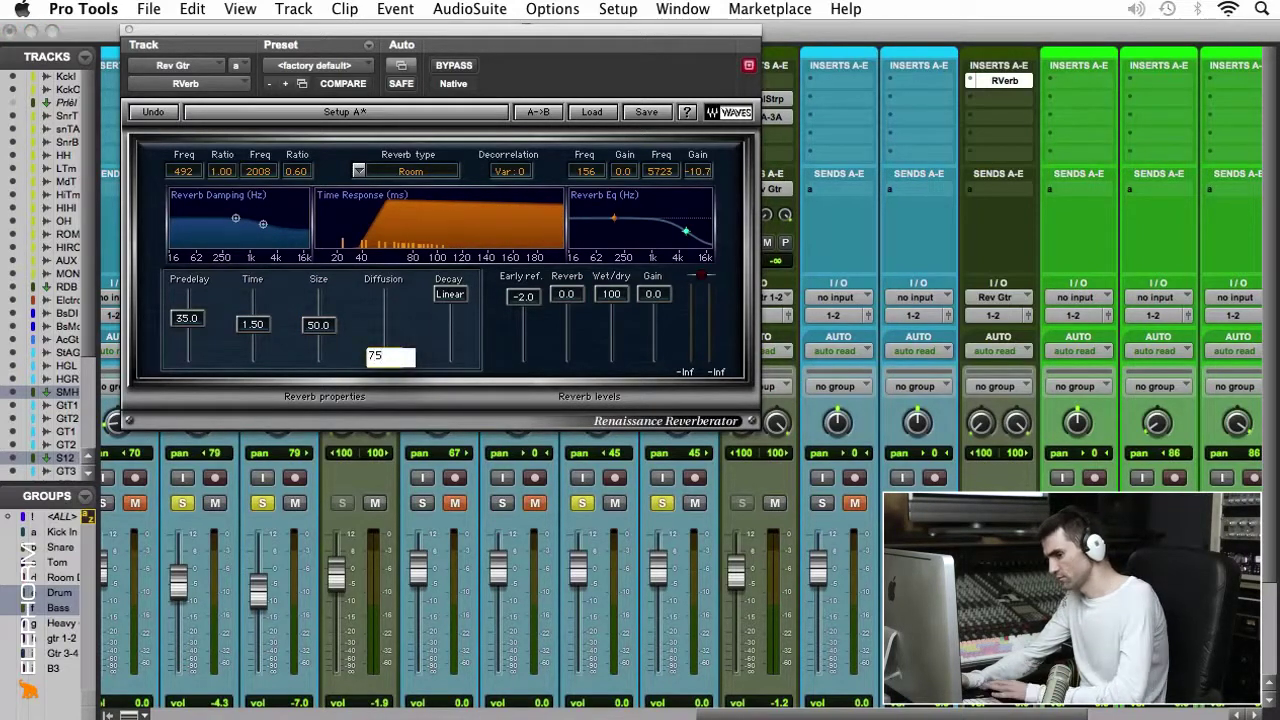
{"action": "key", "text": "Return"}
Set the early reflections level to 0 and lower the reverb level to -2.0.
{"action": "left_click", "coordinate": [530, 298]}
{"action": "type", "text": "0"}
{"action": "key", "text": "Return"}
{"action": "left_click_drag", "start_coordinate": [575, 303], "coordinate": [575, 316]}
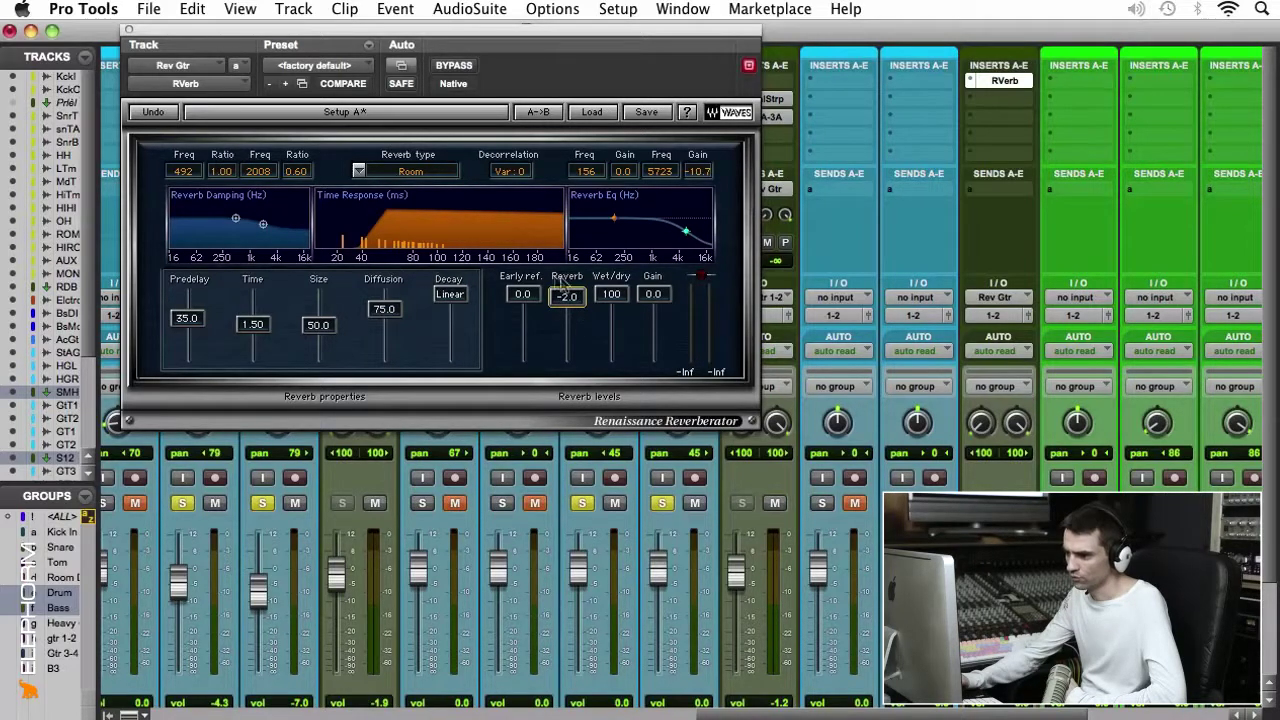
Set the reverb's low damping frequency to 250 and its ratio to 0.7.
{"action": "left_click", "coordinate": [186, 176]}
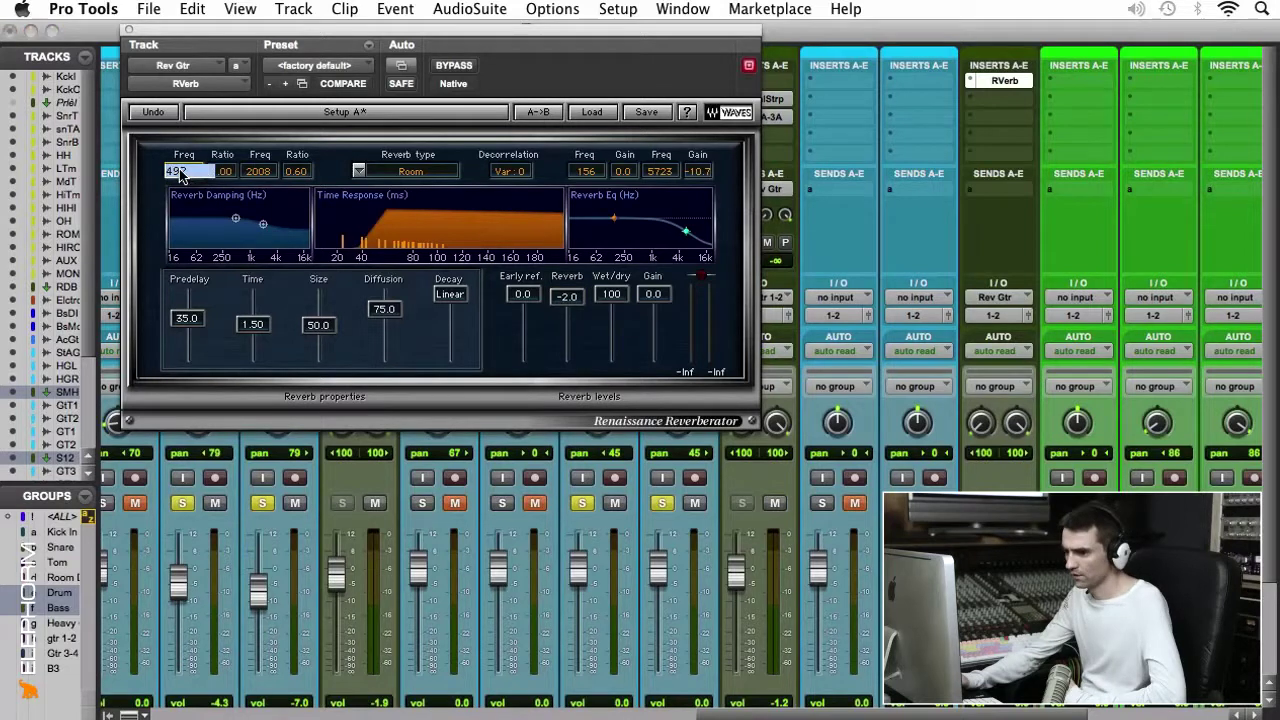
{"action": "type", "text": "250"}
{"action": "key", "text": "Return"}
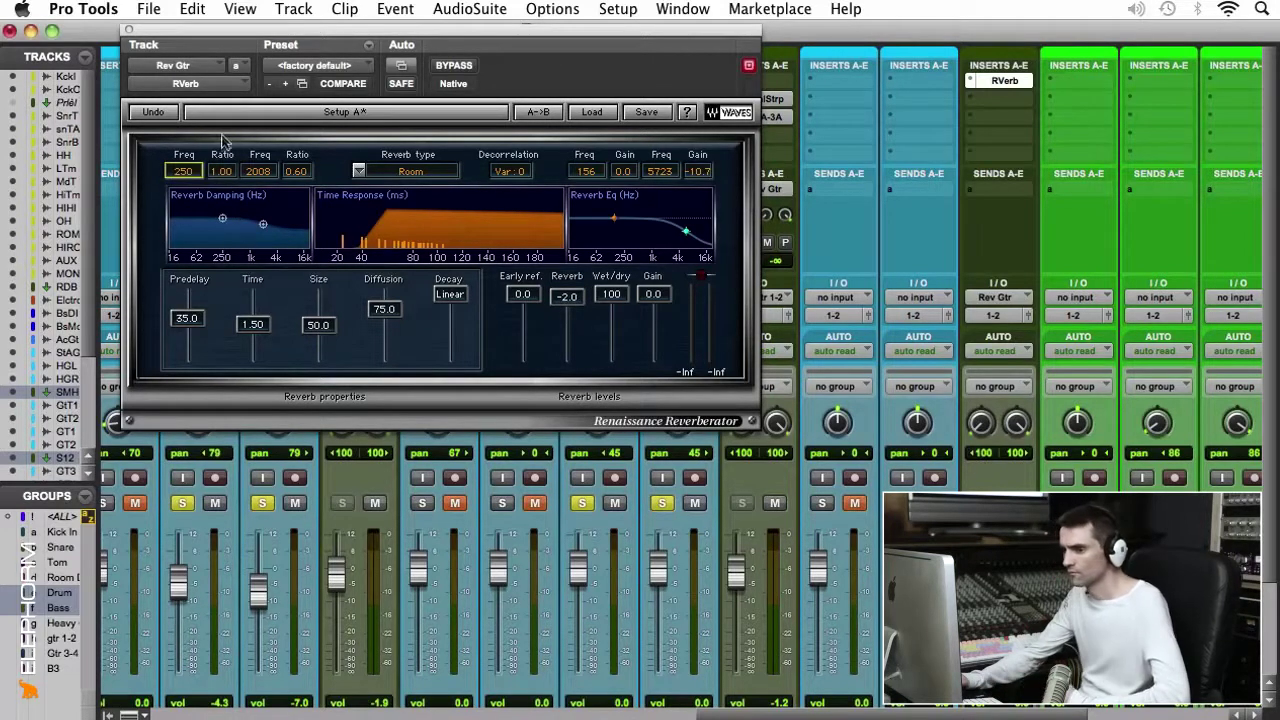
{"action": "left_click", "coordinate": [224, 172]}
{"action": "type", "text": "0"}
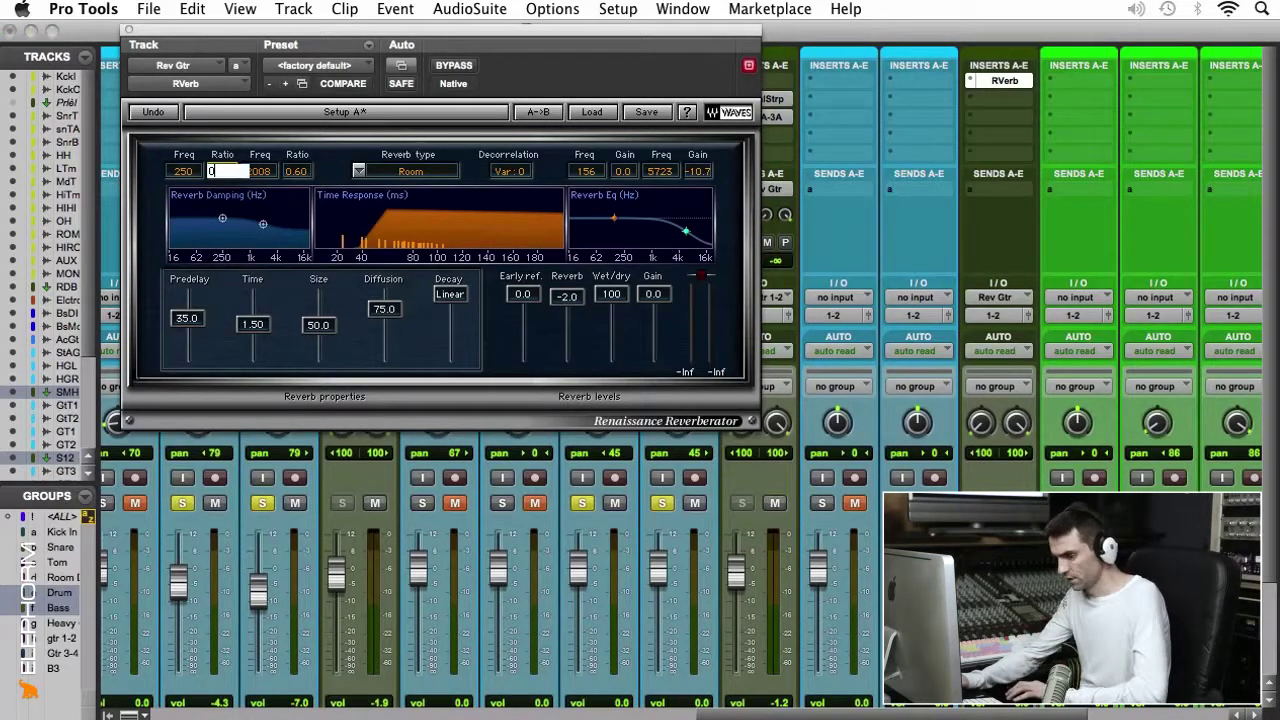
{"action": "type", "text": ".7"}
{"action": "key", "text": "Return"}
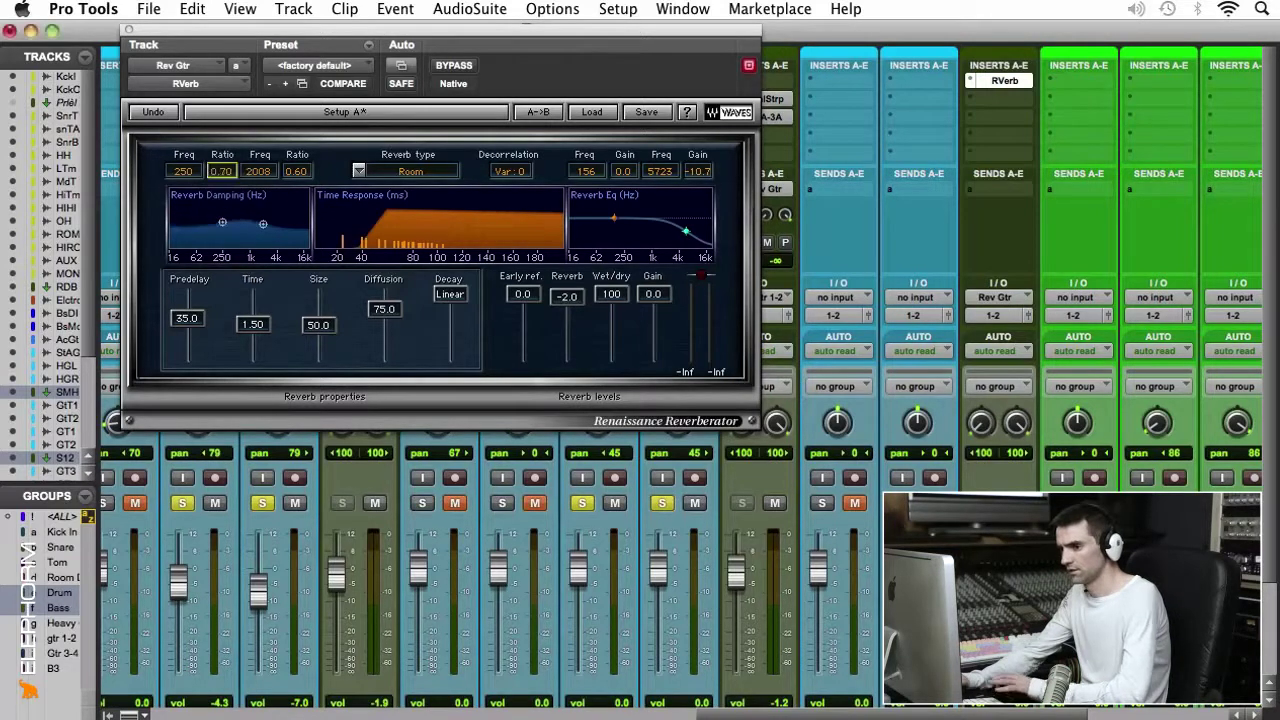
Set the reverb's high damping frequency to 4500 and its ratio to 0.5.
{"action": "left_click", "coordinate": [256, 172]}
{"action": "type", "text": "4500"}
{"action": "key", "text": "Return"}
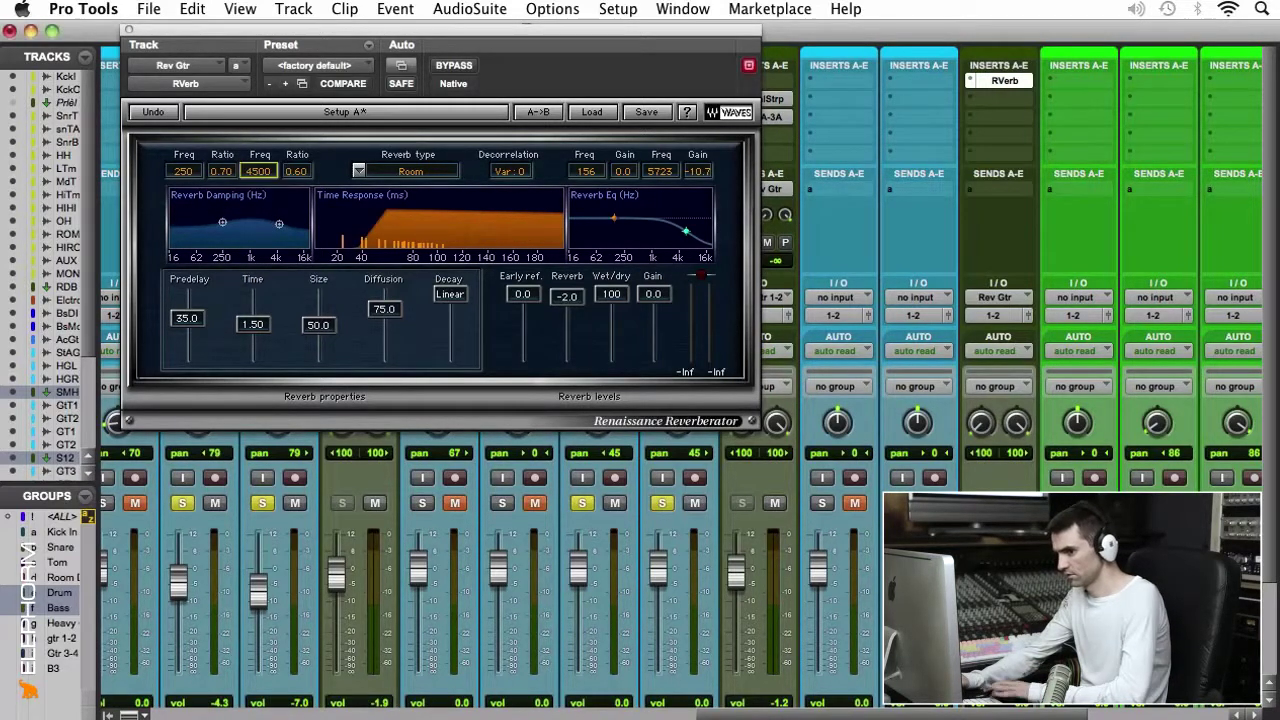
{"action": "left_click", "coordinate": [286, 172]}
{"action": "type", "text": "0"}
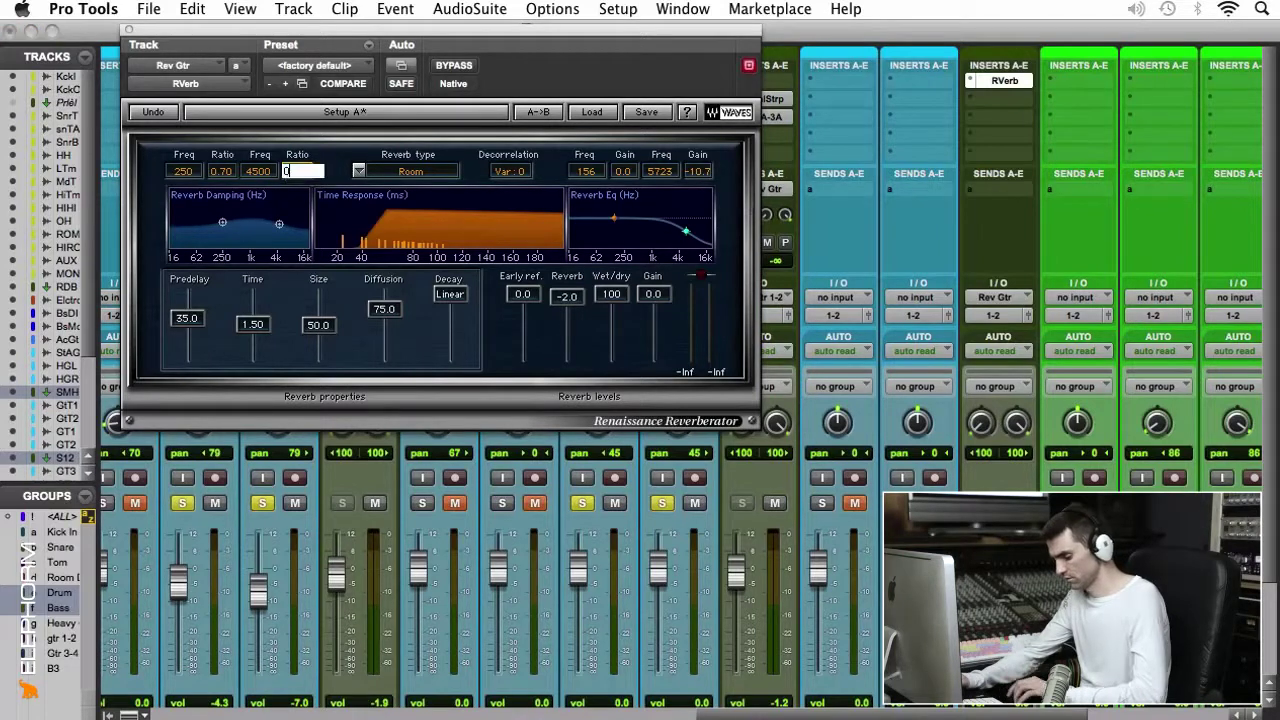
{"action": "type", "text": ".5"}
{"action": "key", "text": "Return"}
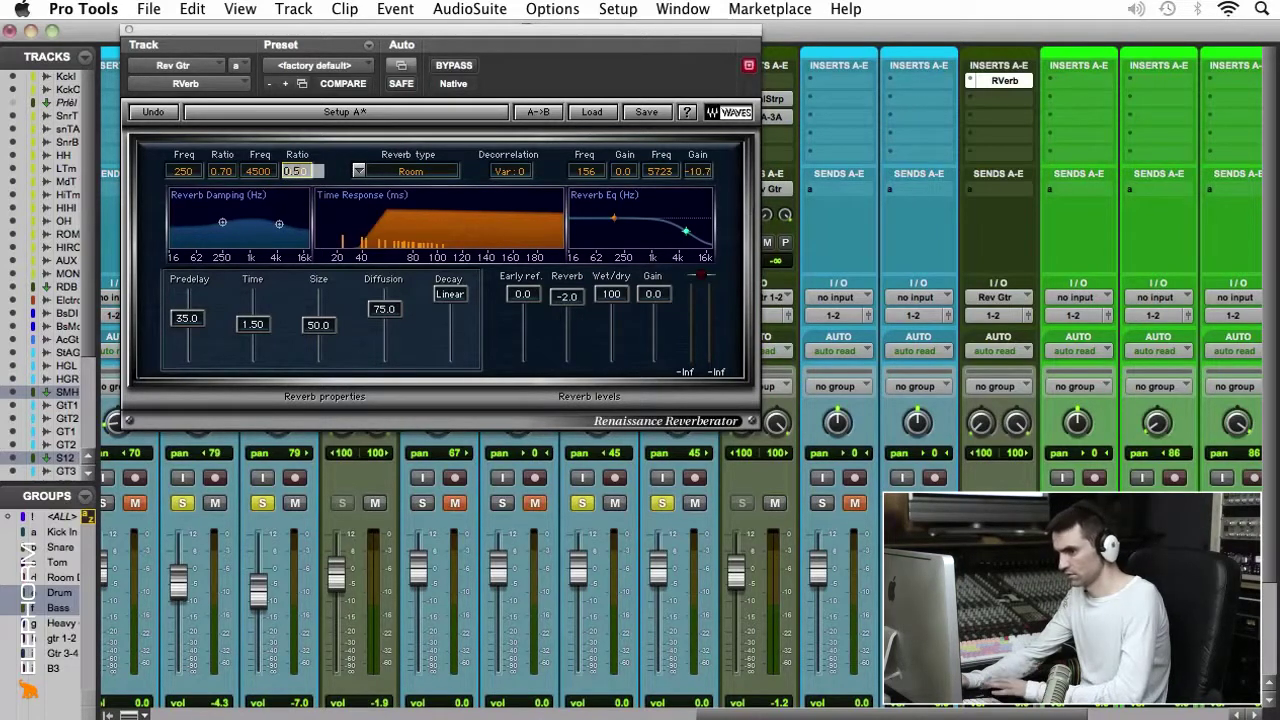
Set the reverb EQ's low gain to -3 and high gain to -6, and close the plug-in window.
{"action": "left_click", "coordinate": [628, 174]}
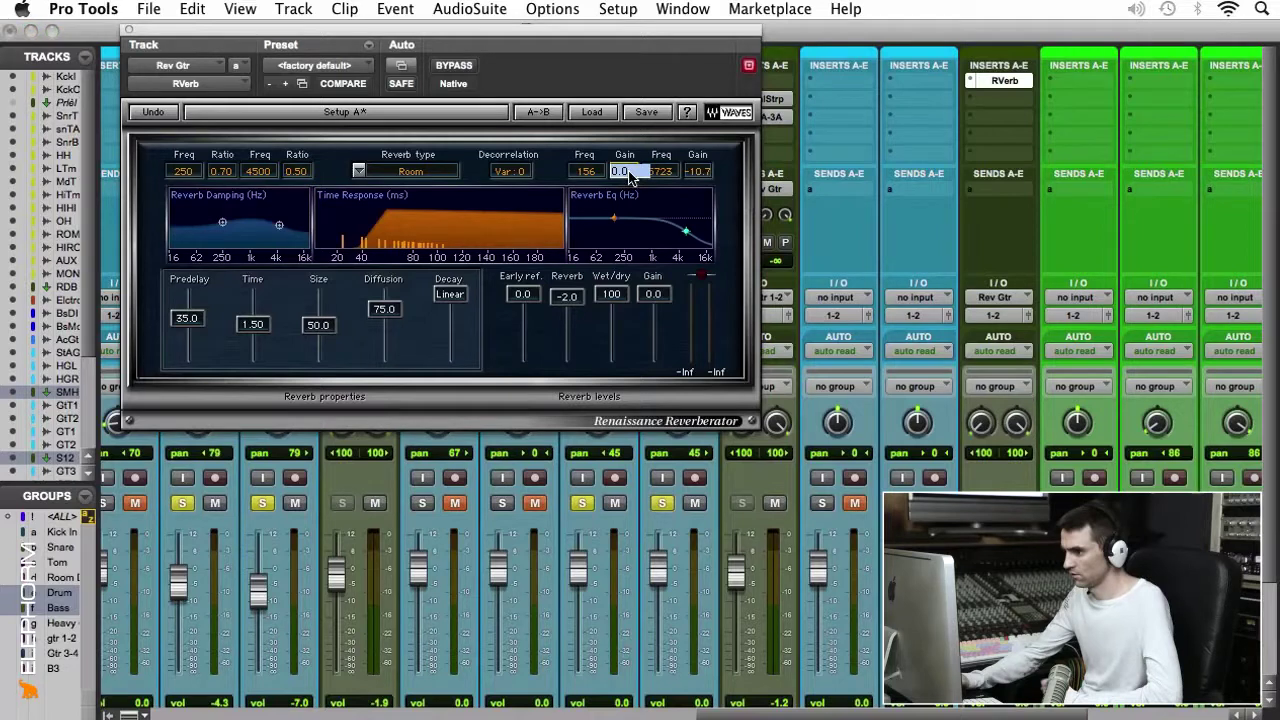
{"action": "type", "text": "-3"}
{"action": "key", "text": "Return"}
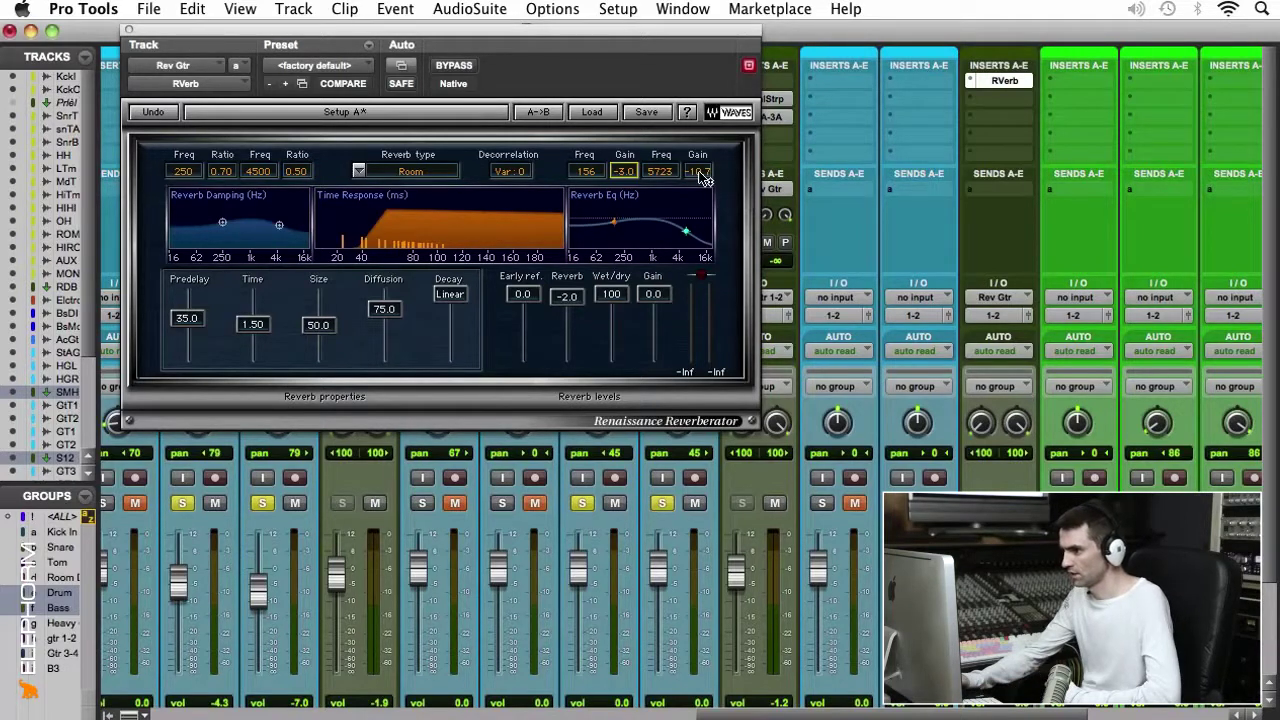
{"action": "left_click", "coordinate": [700, 174]}
{"action": "type", "text": "-"}
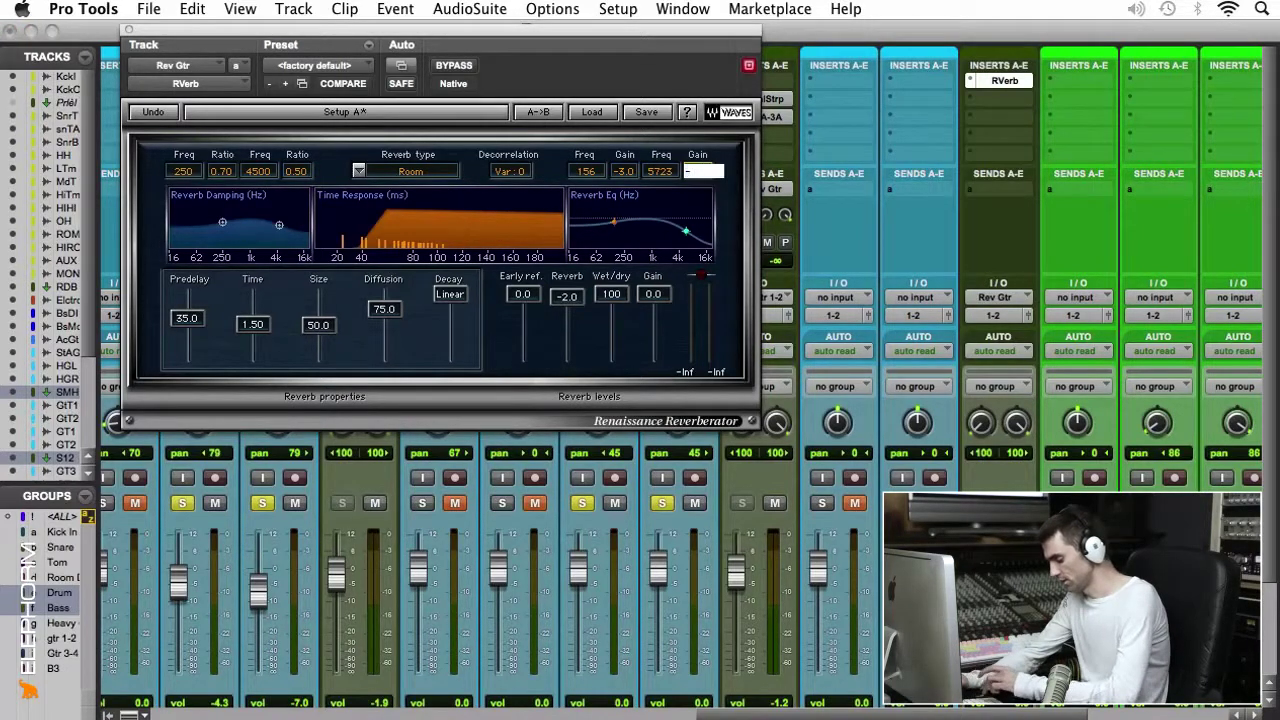
{"action": "type", "text": "6"}
{"action": "key", "text": "Return"}
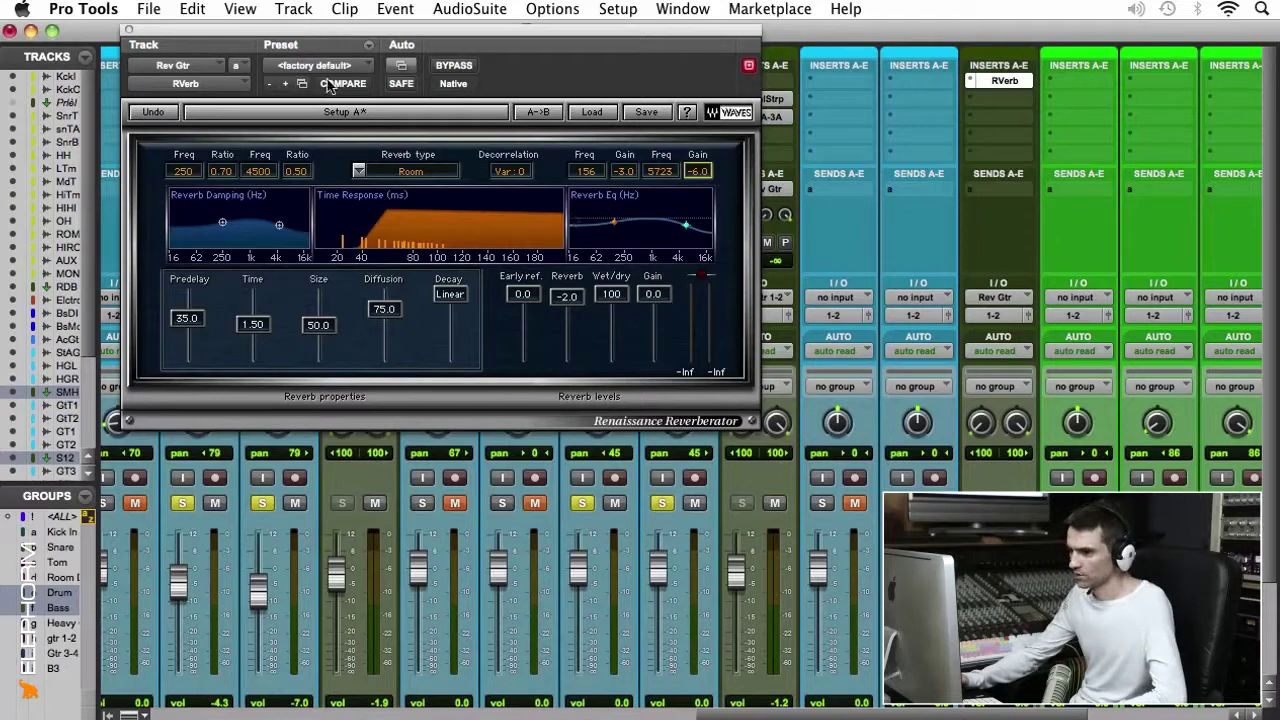
{"action": "left_click", "coordinate": [128, 32]}
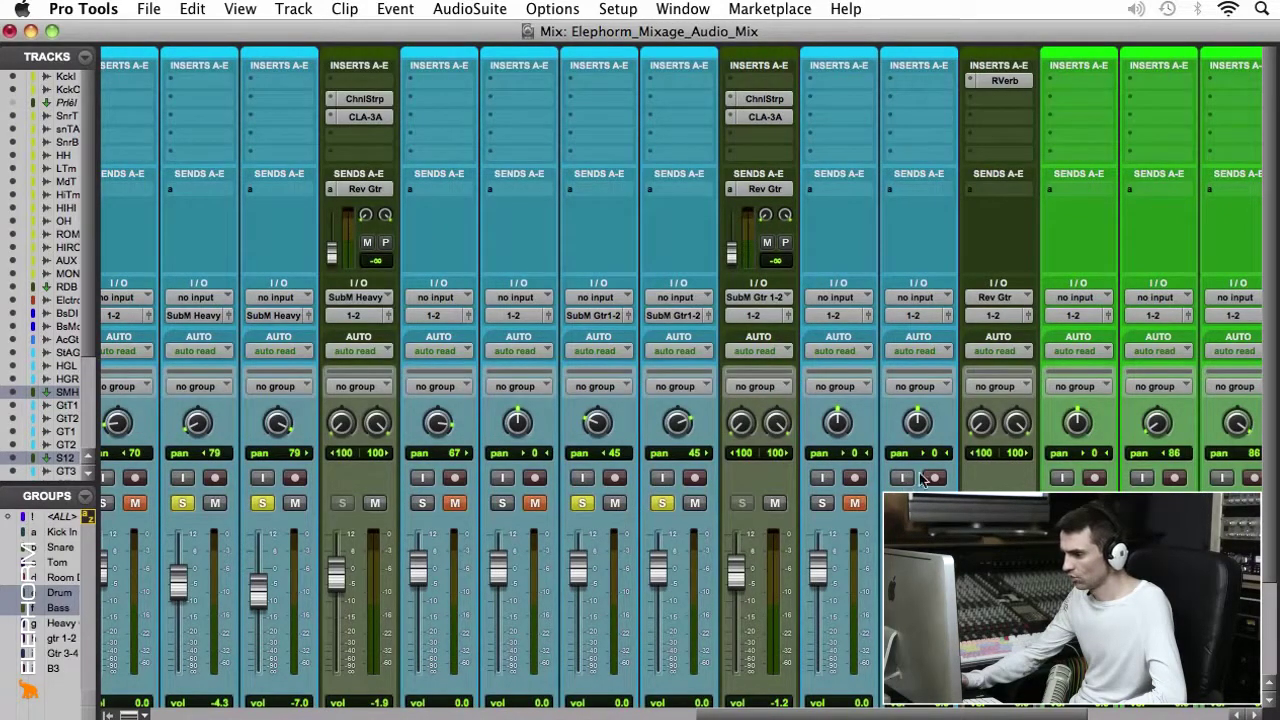
Route the outputs of both guitar submixes to Bus 11-12 to isolate the reverb return.
{"action": "scroll", "coordinate": [435, 636], "scroll_direction": "down", "scroll_amount": 2}
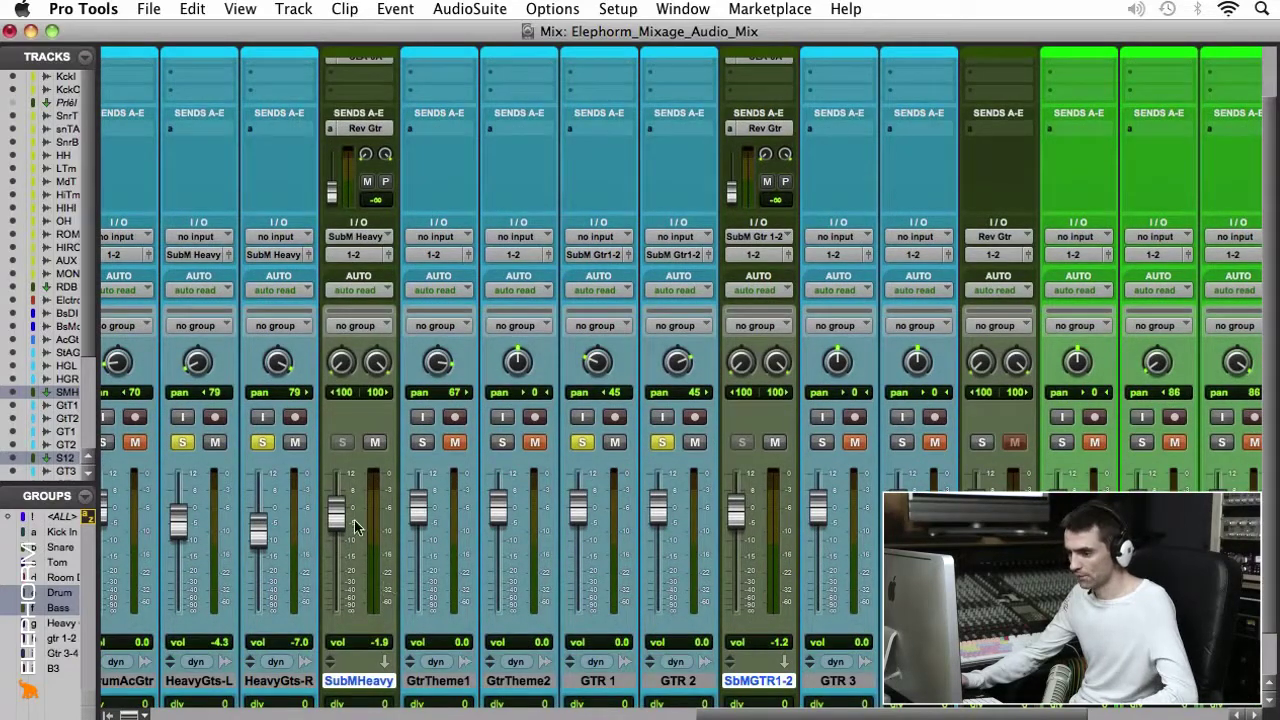
{"action": "left_click", "coordinate": [352, 261]}
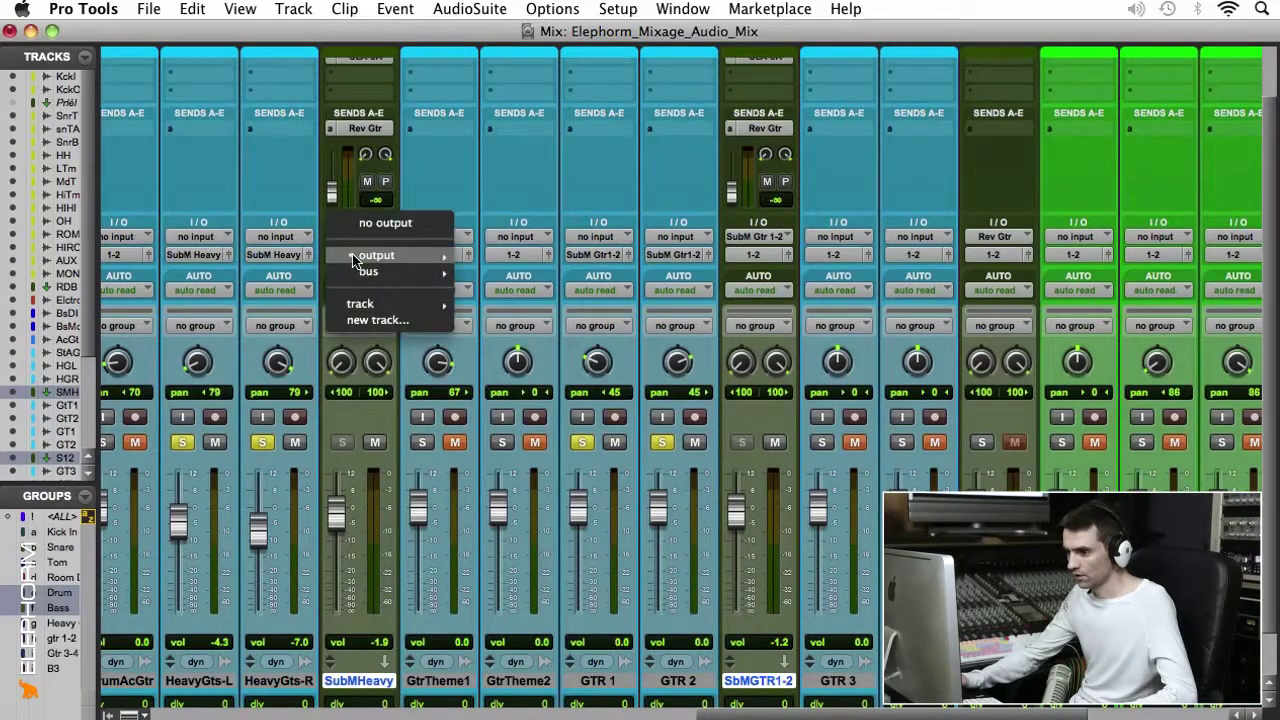
{"action": "mouse_move", "coordinate": [430, 271]}
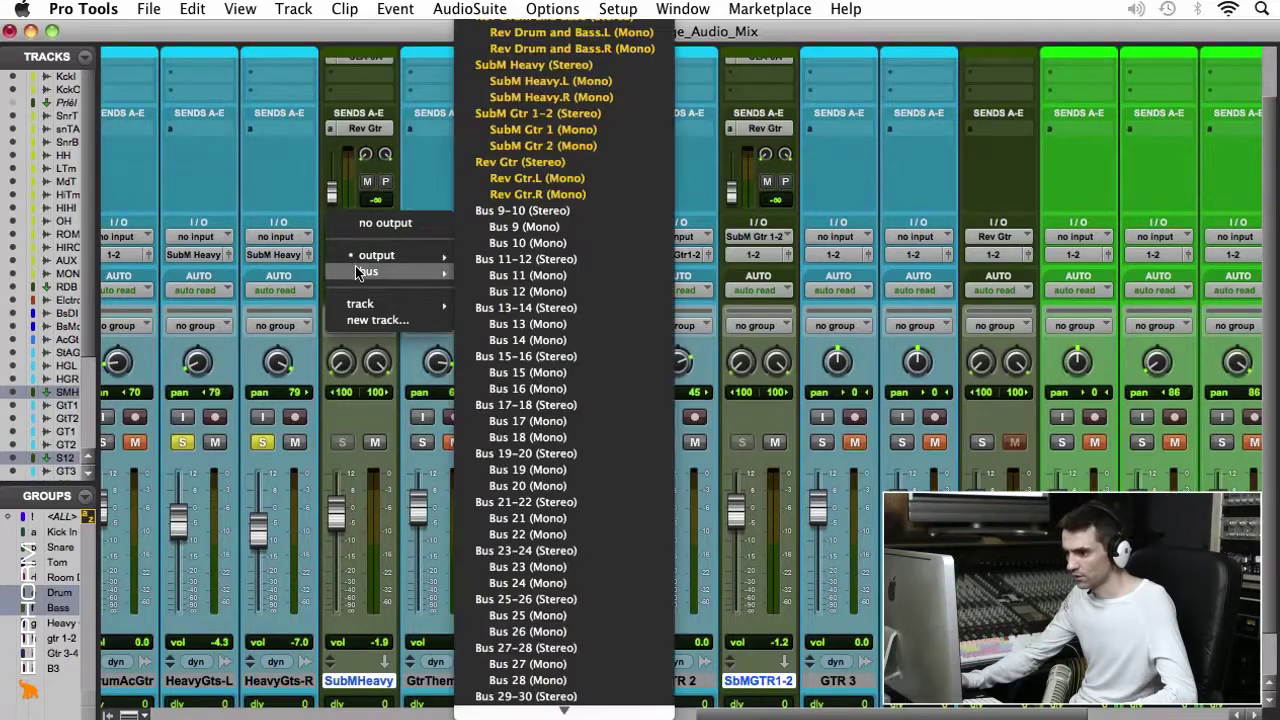
{"action": "left_click", "coordinate": [512, 260]}
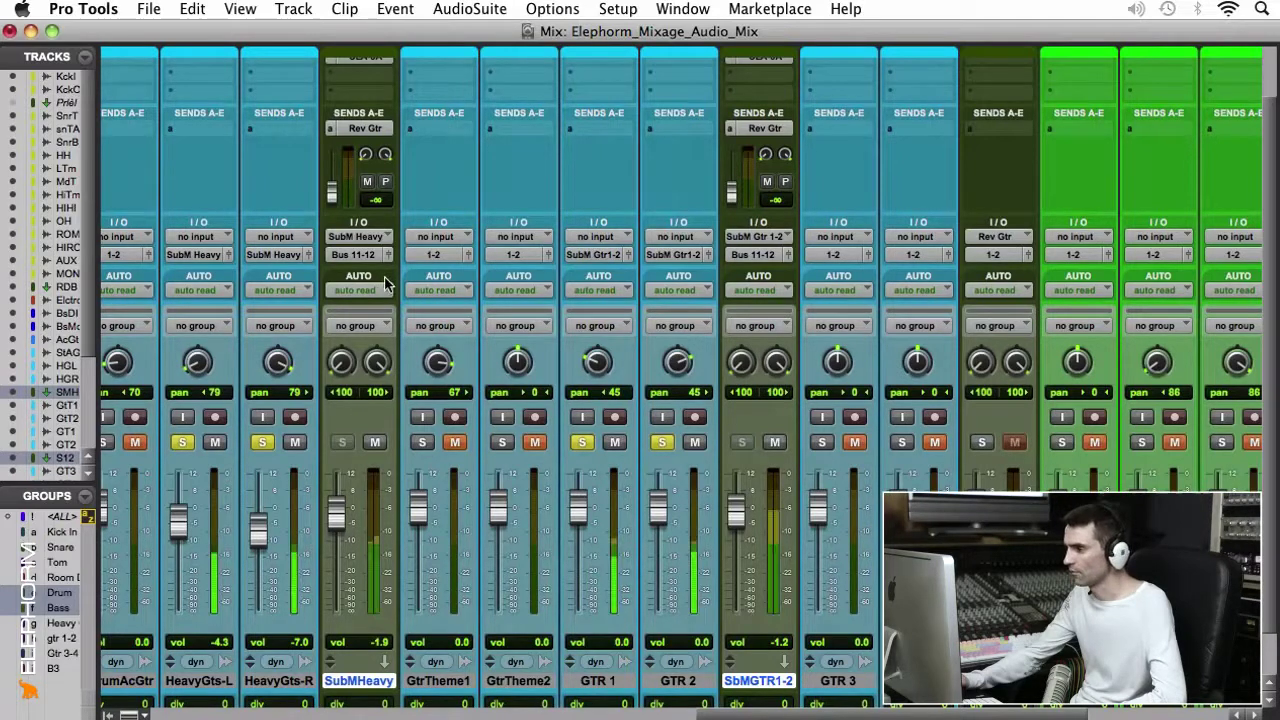
Solo-safe the Rev Gtr aux and set the Rev Gtr sends of both guitar submixes to -16.1.
{"action": "left_click_drag", "start_coordinate": [333, 197], "coordinate": [332, 174]}
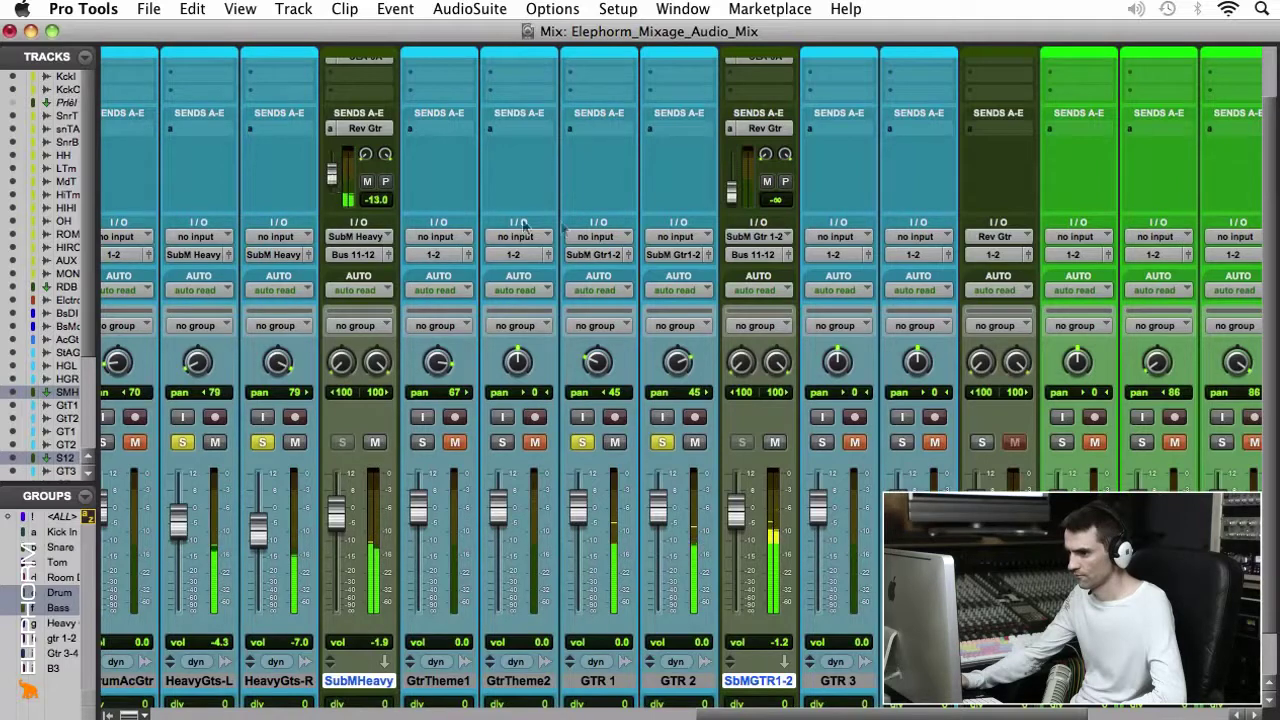
{"action": "left_click", "coordinate": [980, 444], "text": "super"}
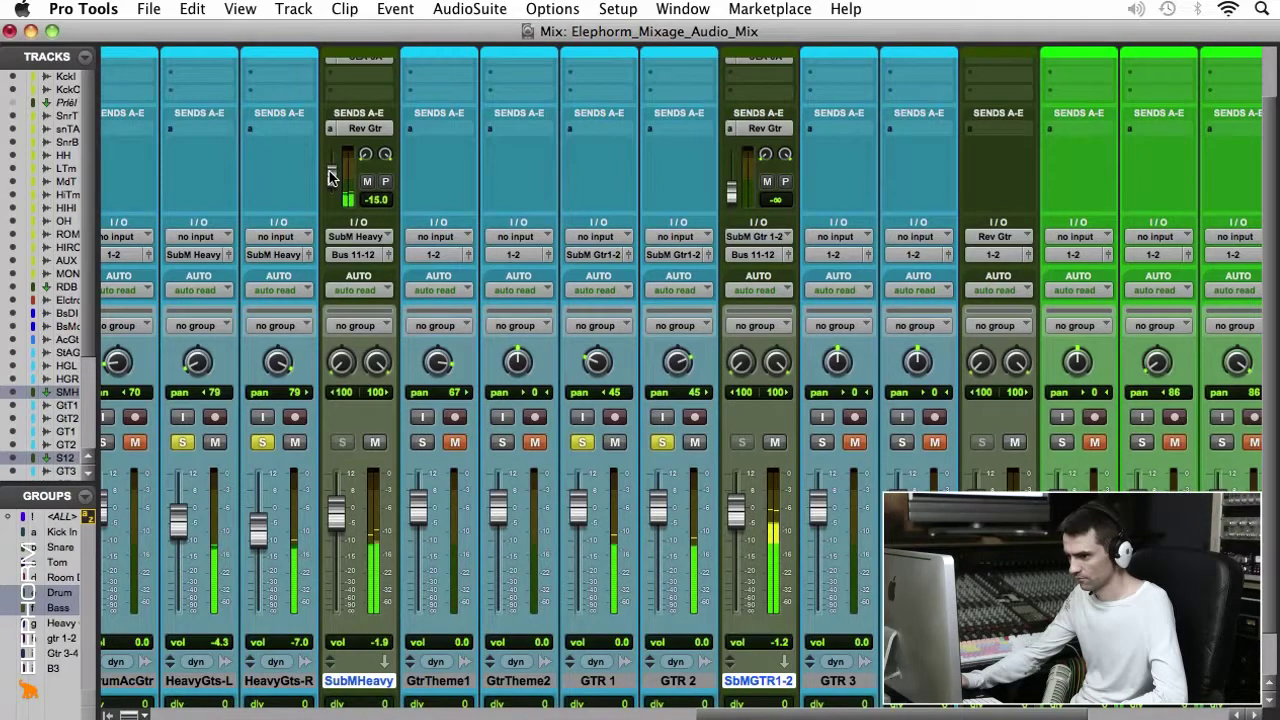
{"action": "left_click_drag", "start_coordinate": [731, 193], "coordinate": [734, 180]}
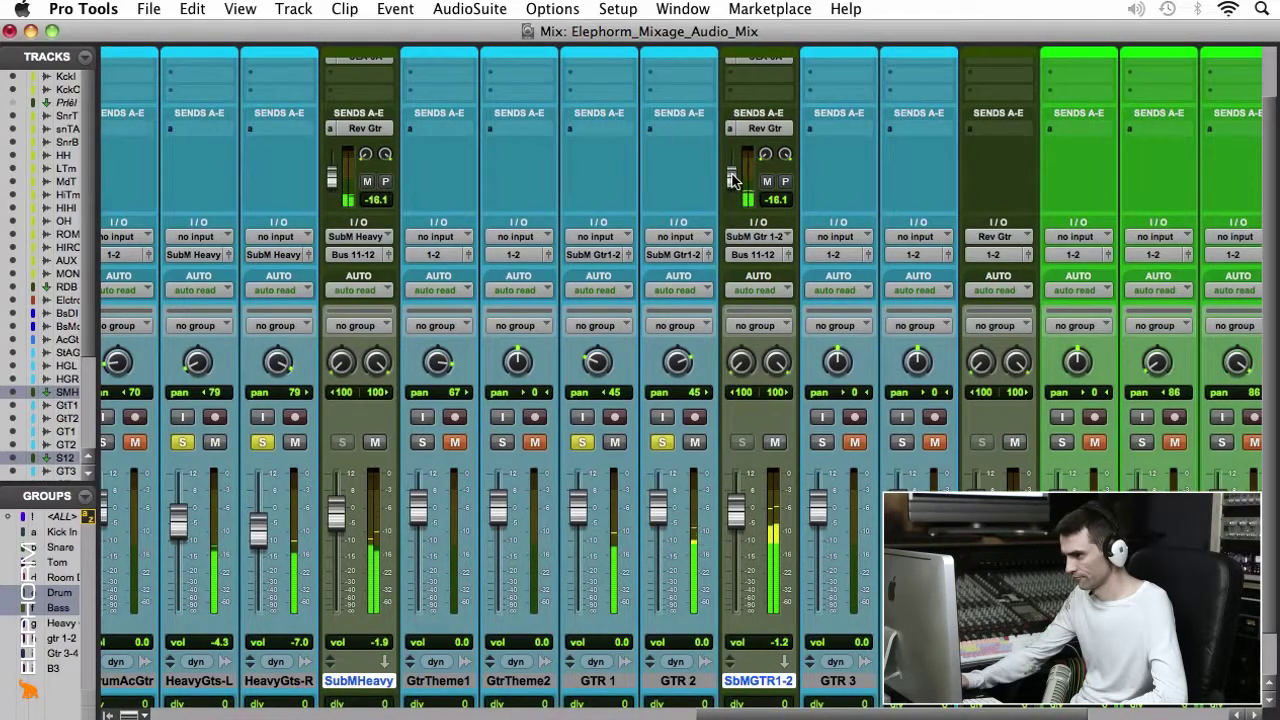
Link the pans of the SbMGTR1-2 send to Rev Gtr and narrow its stereo spread.
{"action": "left_click", "coordinate": [765, 129]}
{"action": "left_click", "coordinate": [542, 175]}
{"action": "left_click_drag", "start_coordinate": [555, 220], "coordinate": [527, 122]}
{"action": "left_click", "coordinate": [535, 79]}
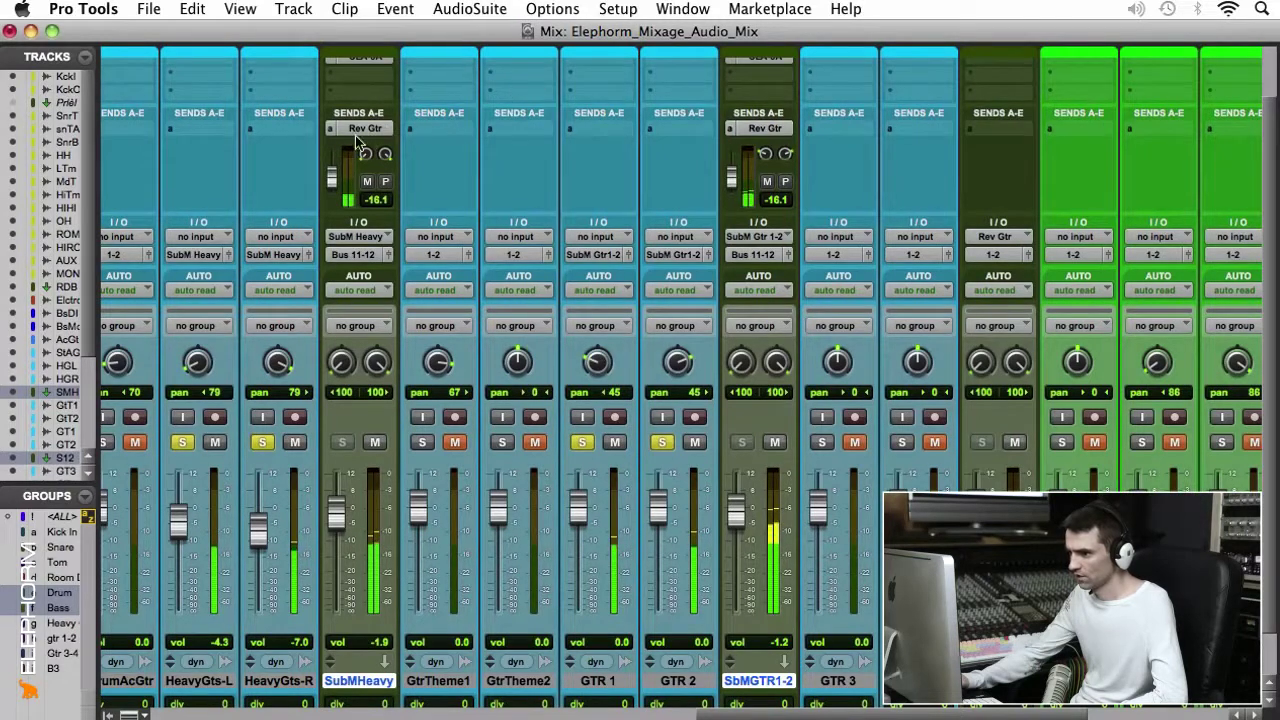
Link the pans of the SubMHeavy send to Rev Gtr and narrow its stereo spread.
{"action": "left_click", "coordinate": [362, 128]}
{"action": "left_click", "coordinate": [541, 175]}
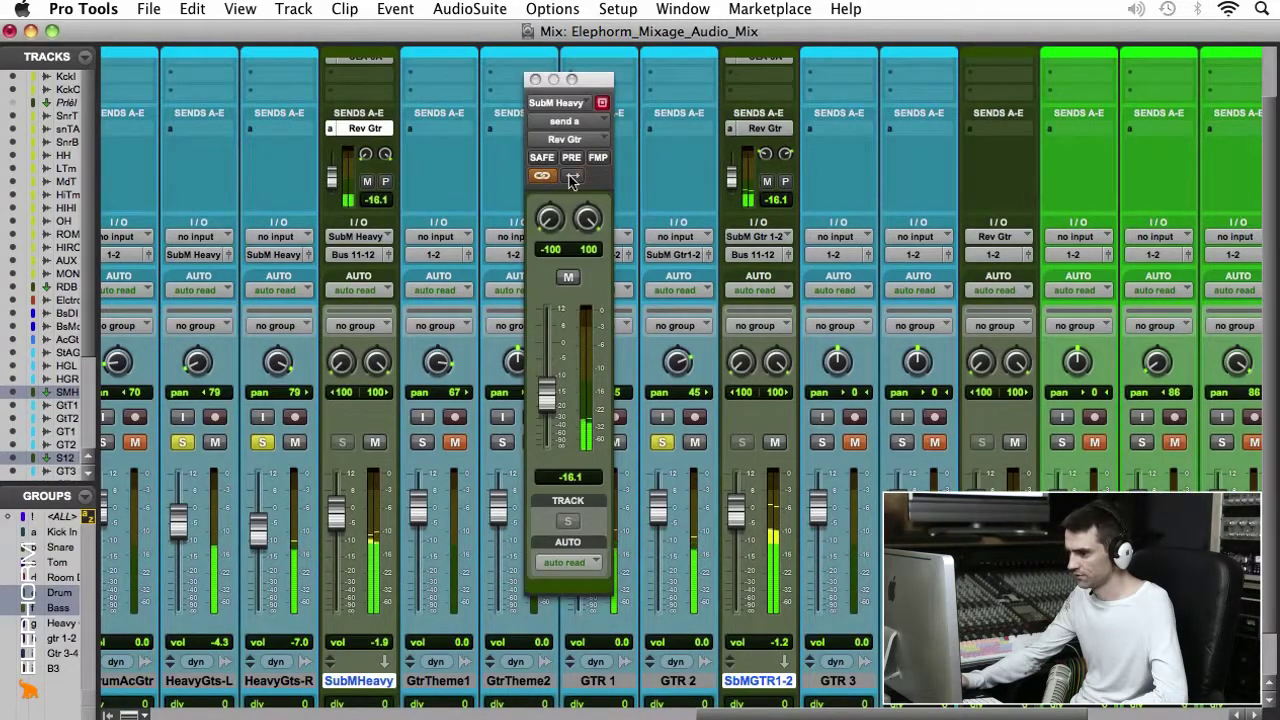
{"action": "left_click_drag", "start_coordinate": [553, 228], "coordinate": [512, 80]}
{"action": "left_click", "coordinate": [535, 79]}
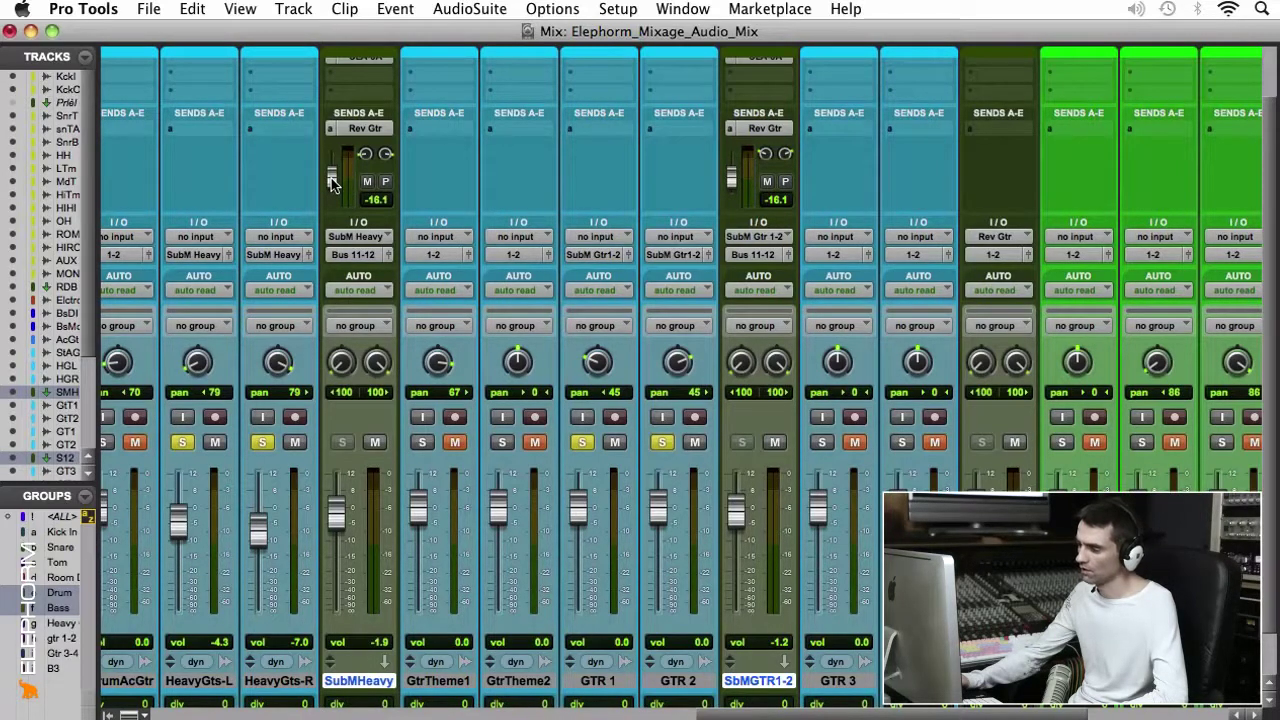
Raise the SubMHeavy send to -13.0 and route both guitar submix outputs back to 1-2.
{"action": "left_click_drag", "start_coordinate": [331, 178], "coordinate": [331, 174]}
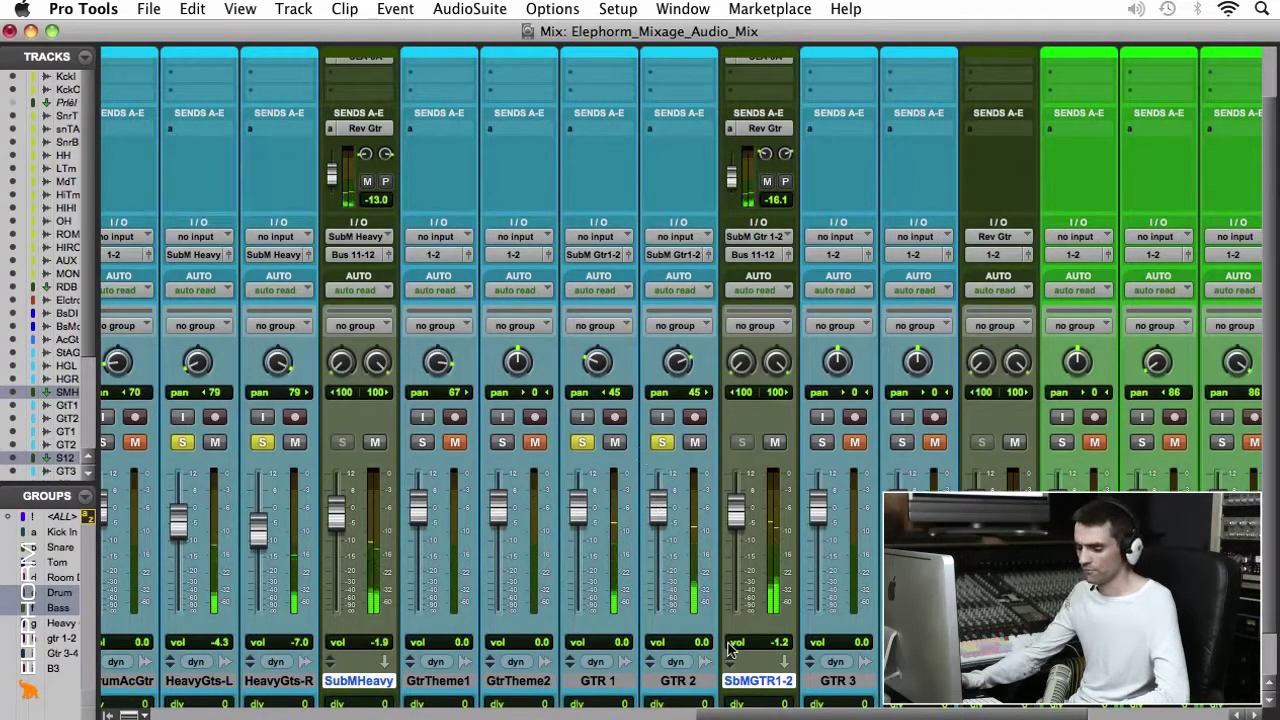
{"action": "left_click", "coordinate": [357, 255]}
{"action": "mouse_move", "coordinate": [390, 255]}
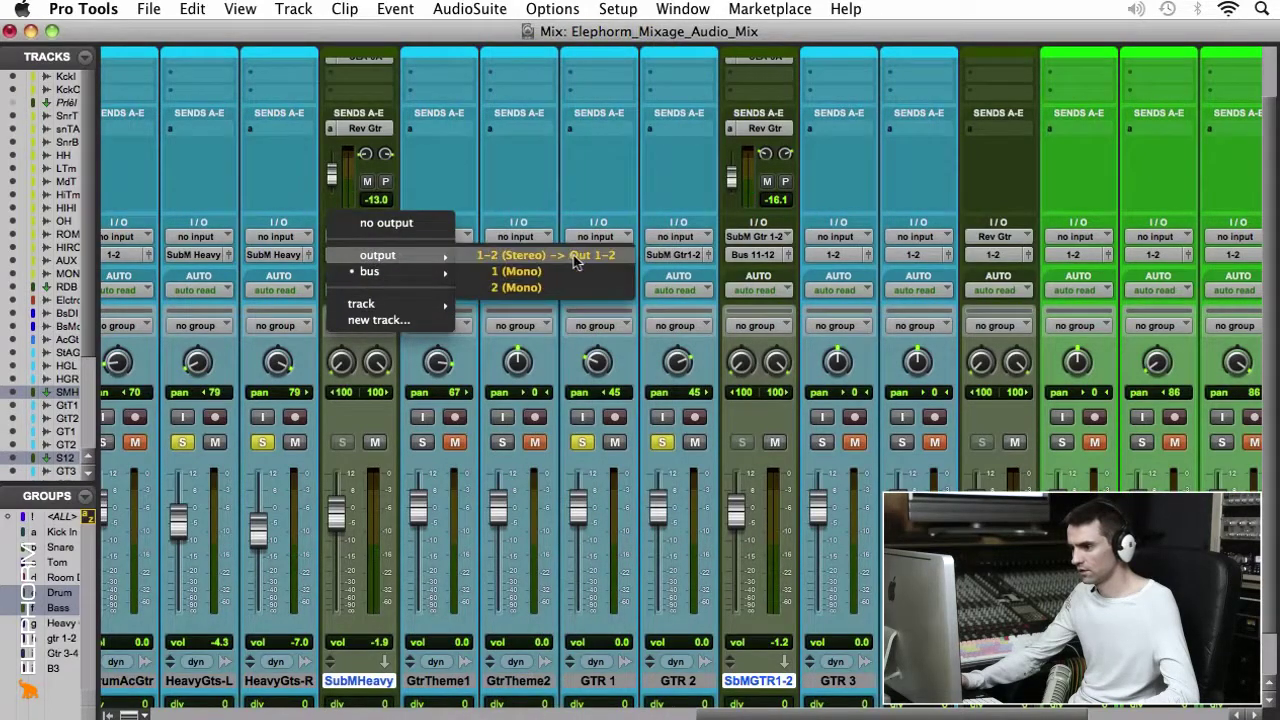
{"action": "left_click", "coordinate": [576, 257]}
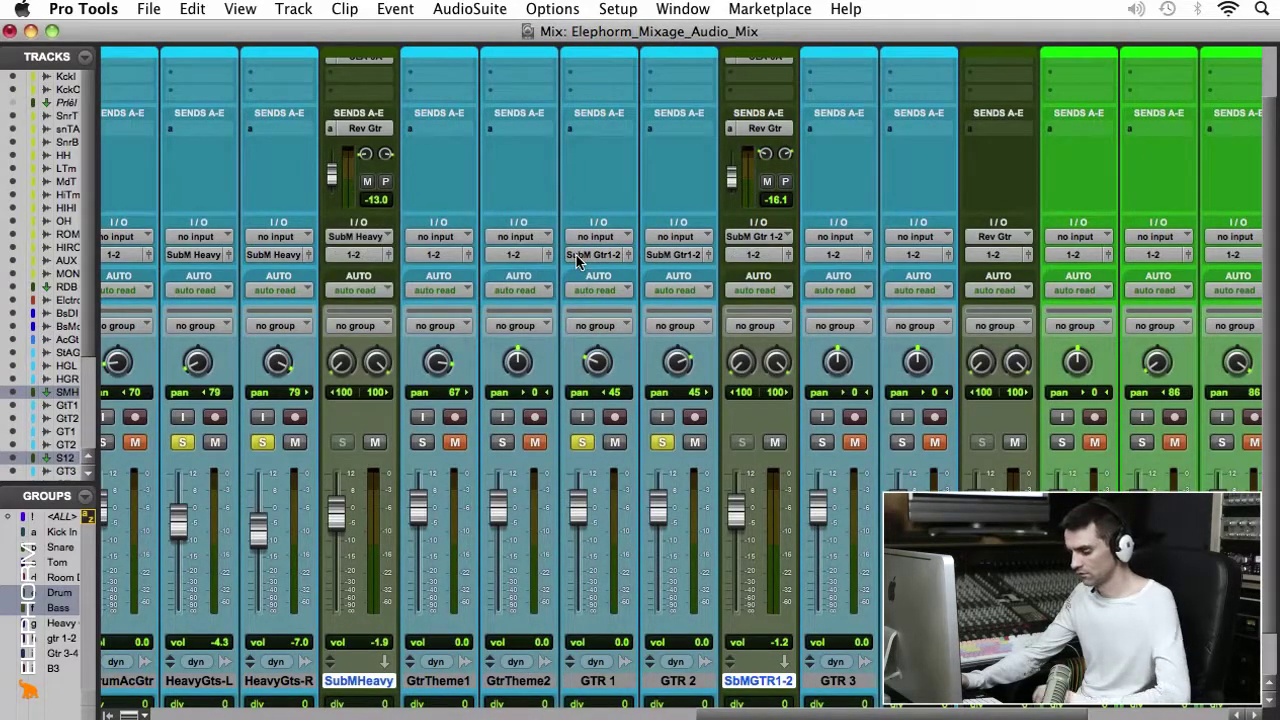
Play the Refrain 1 heavy guitar clip and toggle the Rev Gtr mute to compare the guitars with and without reverb.
{"action": "key", "text": "super+equal"}
{"action": "key", "text": "space"}
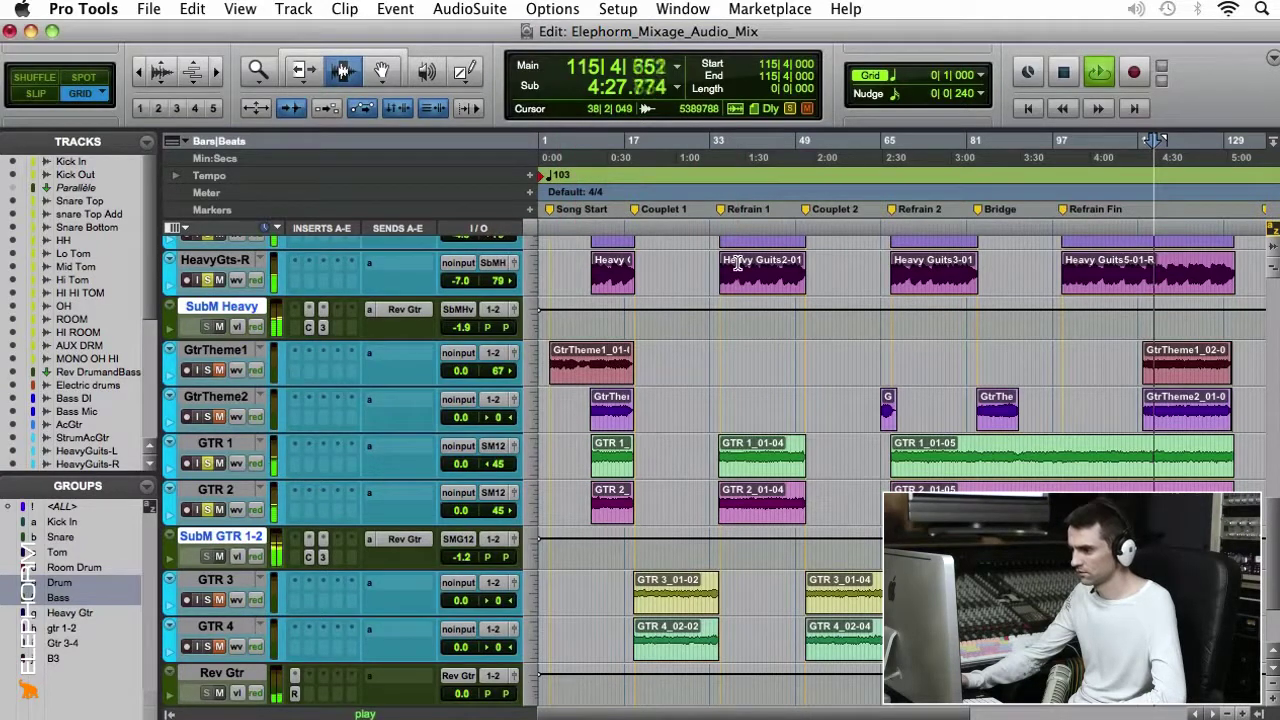
{"action": "double_click", "coordinate": [757, 265]}
{"action": "key", "text": "space"}
{"action": "key", "text": "space"}
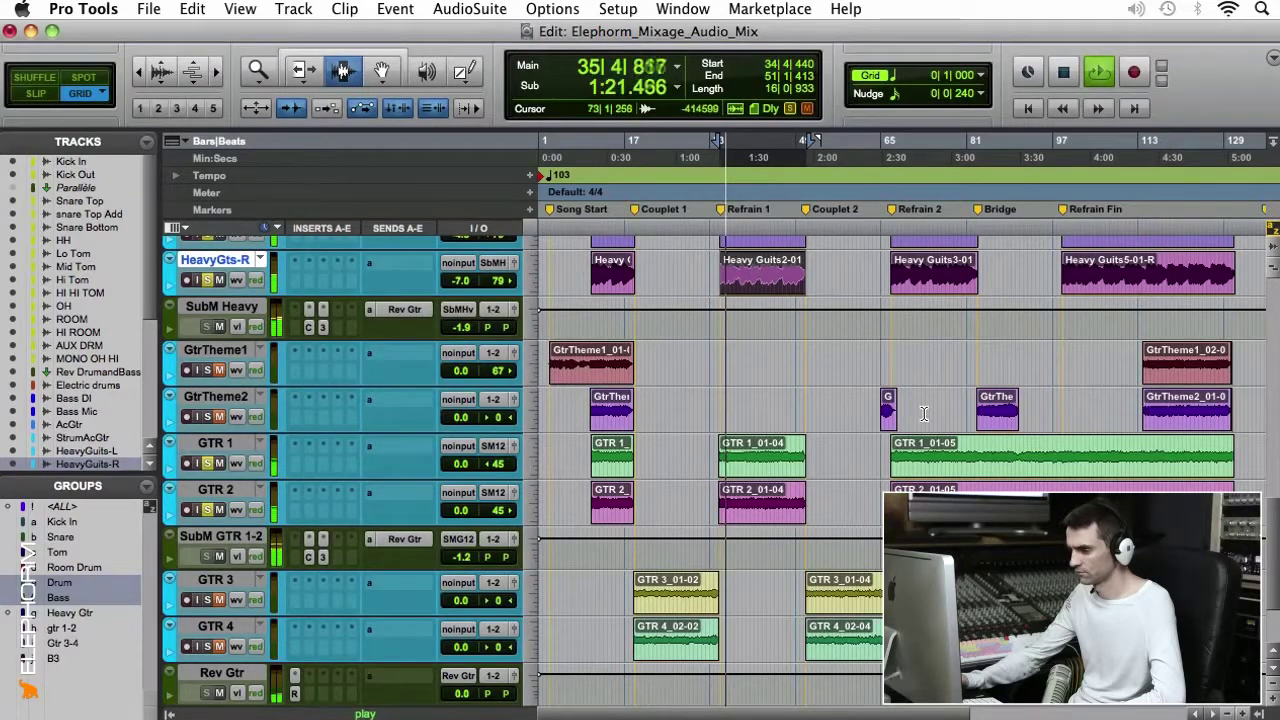
{"action": "key", "text": "super+equal"}
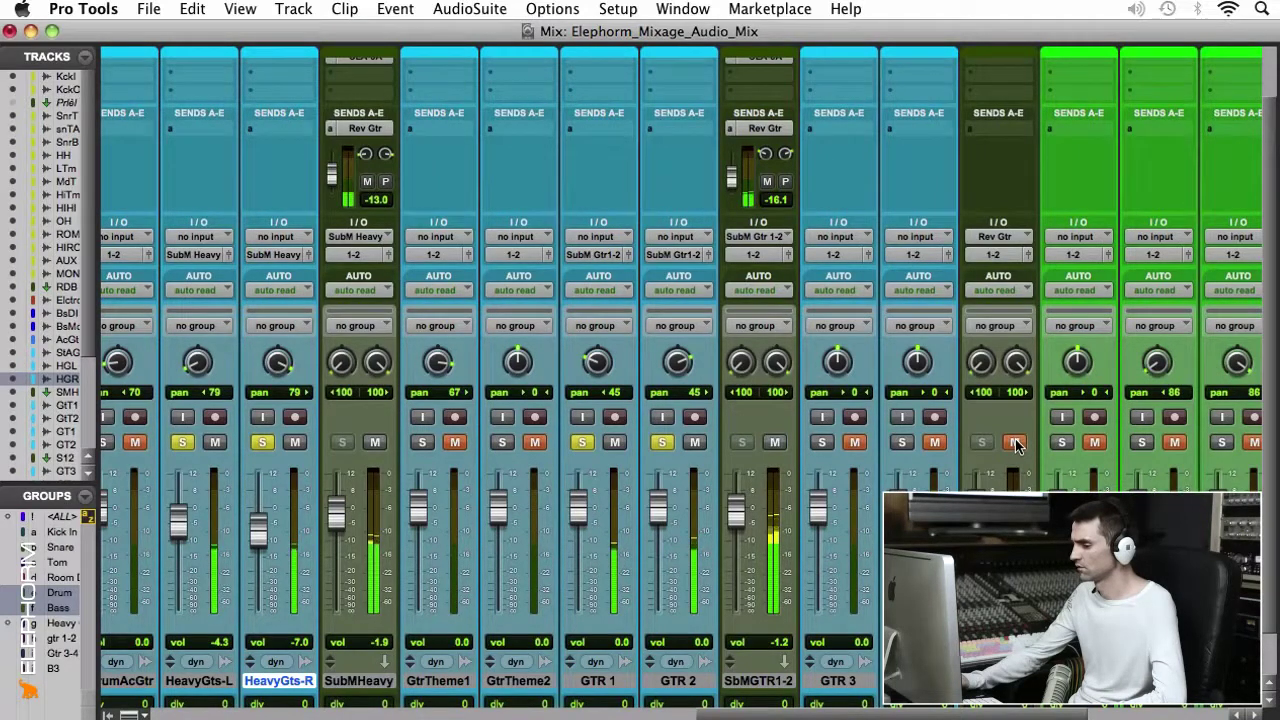
{"action": "left_click", "coordinate": [1015, 442]}
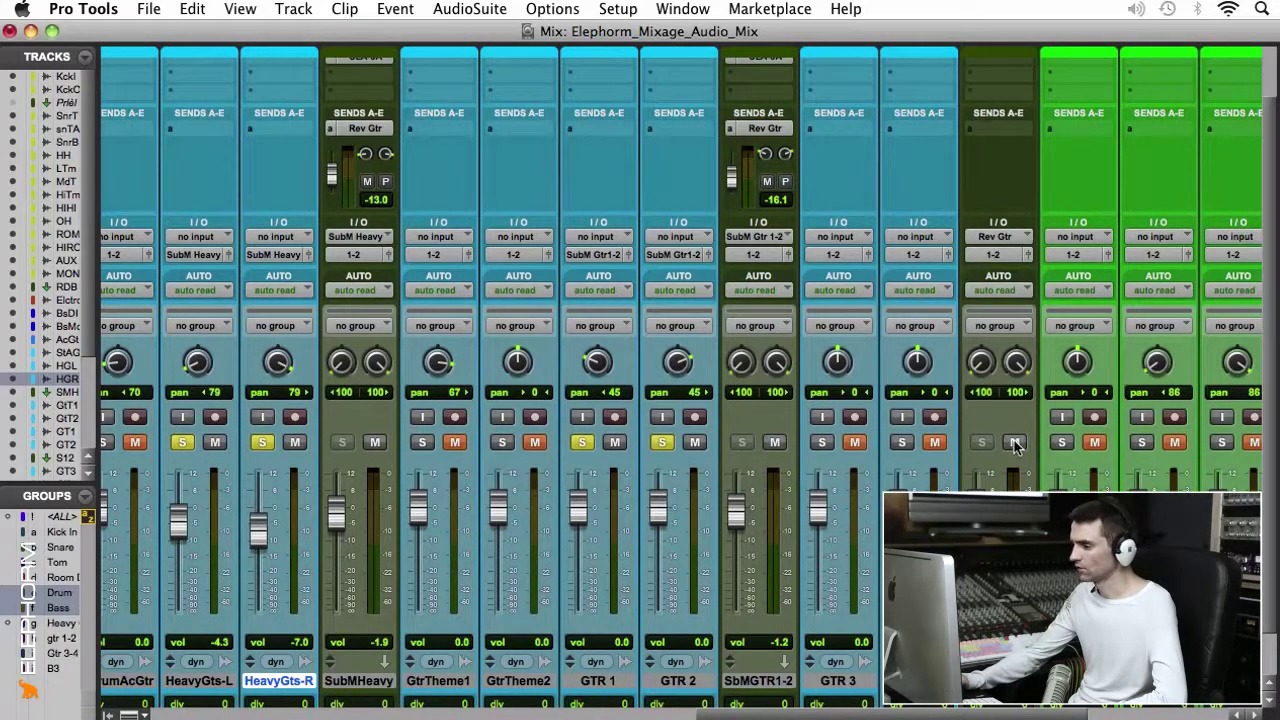
Clear all track solos and play the full mix from bar 32, just before Refrain 1.
{"action": "left_click", "coordinate": [262, 442], "text": "alt"}
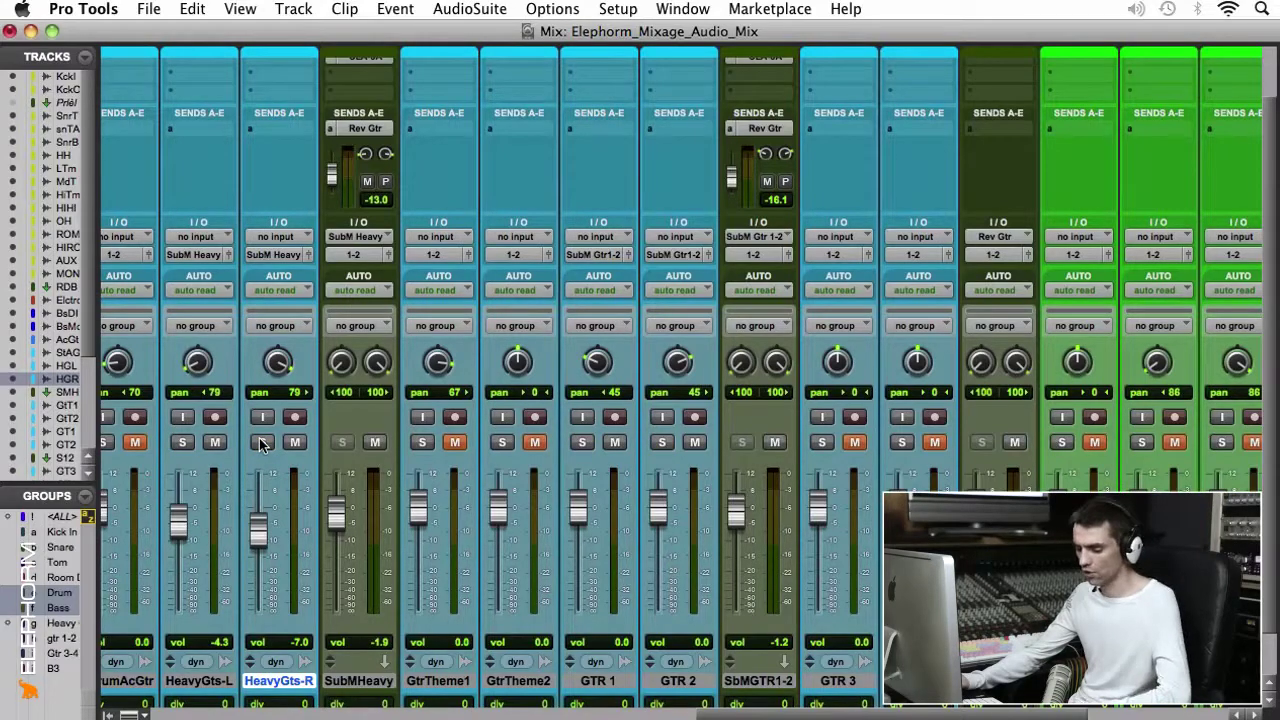
{"action": "key", "text": "super+equal"}
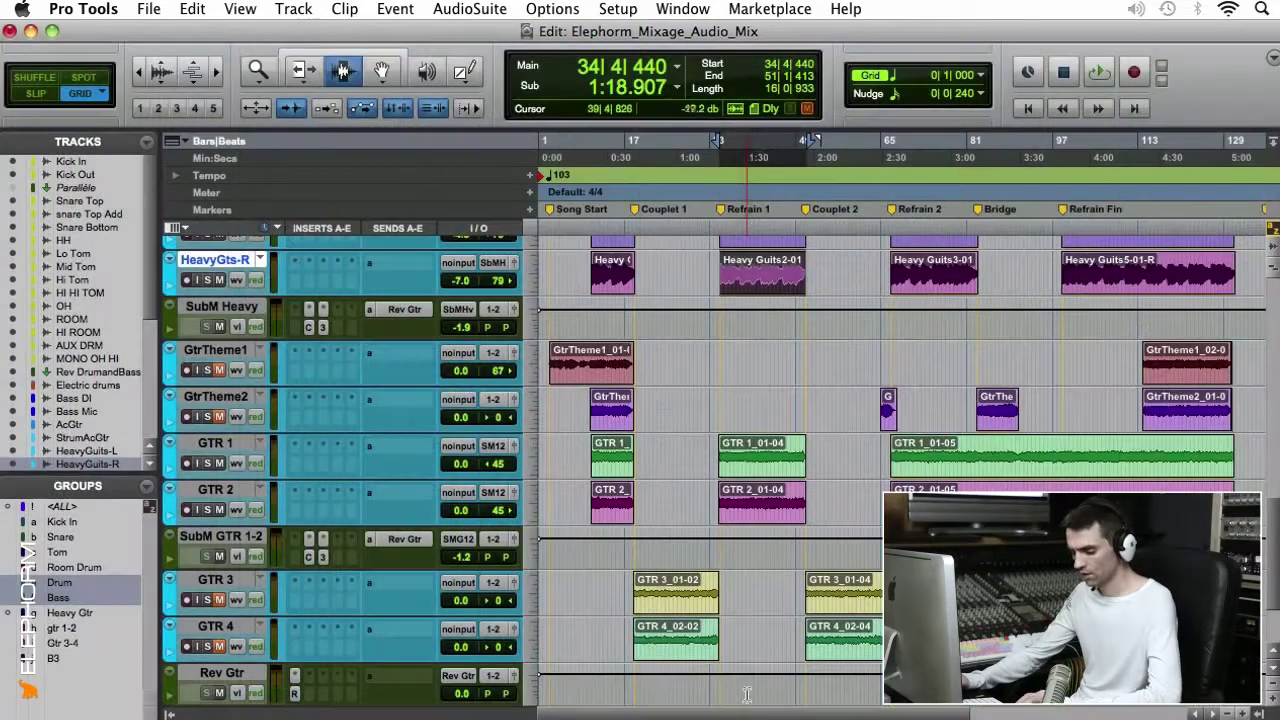
{"action": "left_click", "coordinate": [703, 474]}
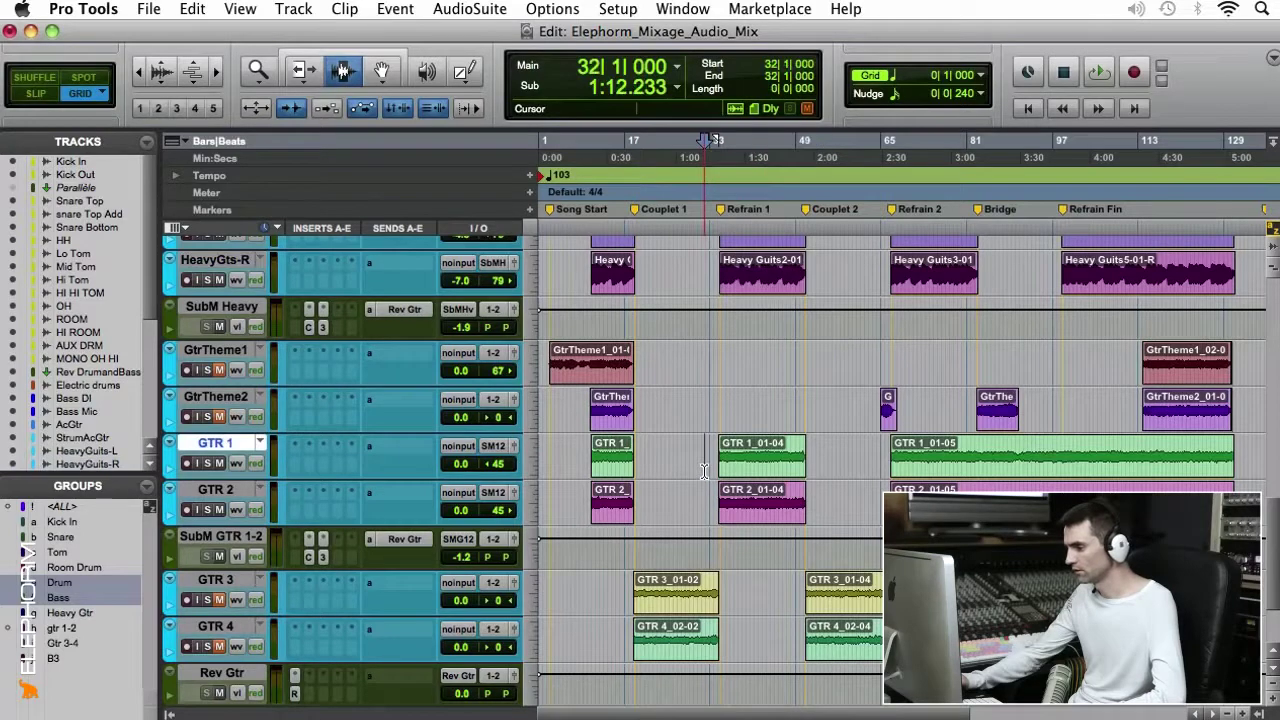
{"action": "key", "text": "space"}
Lower the SubM GTR 1-2 volume to -6.3 against the full mix in Refrain 1.
{"action": "scroll", "coordinate": [760, 408], "scroll_direction": "up", "scroll_amount": 3}
{"action": "left_click", "coordinate": [760, 408]}
{"action": "key", "text": "super+bracketright"}
{"action": "key", "text": "super+bracketright"}
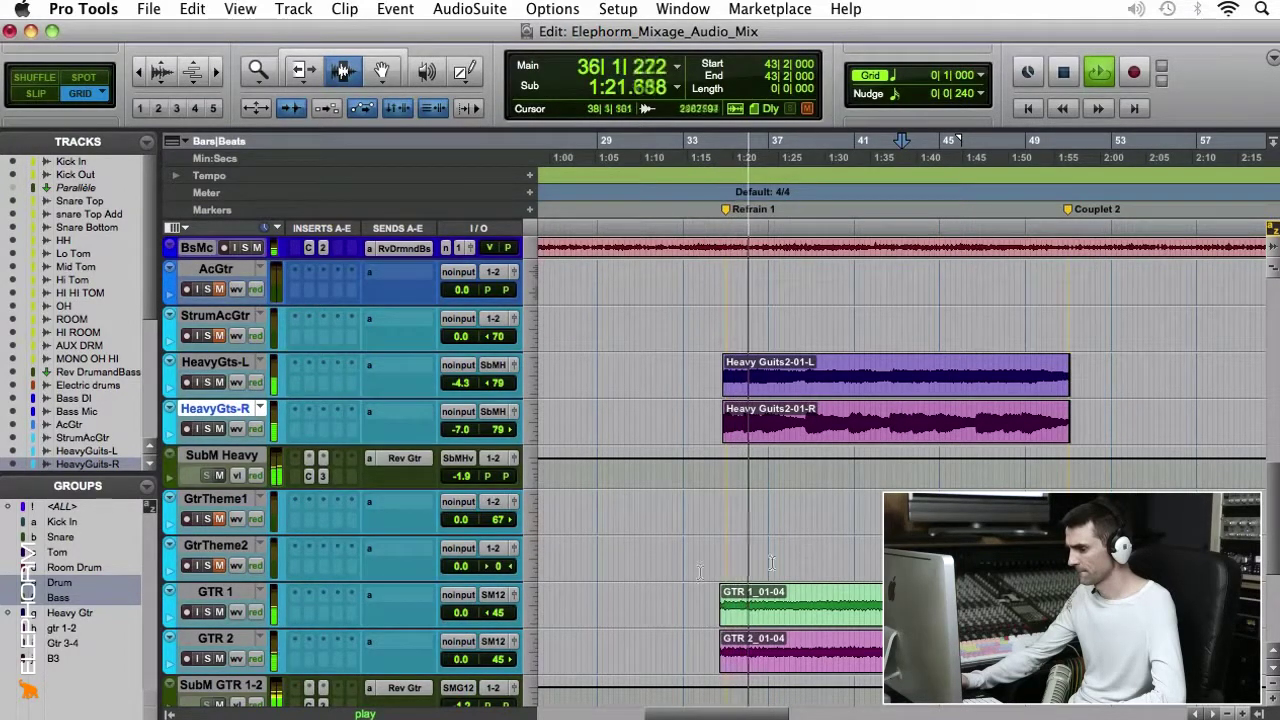
{"action": "scroll", "coordinate": [485, 605], "scroll_direction": "down", "scroll_amount": 2}
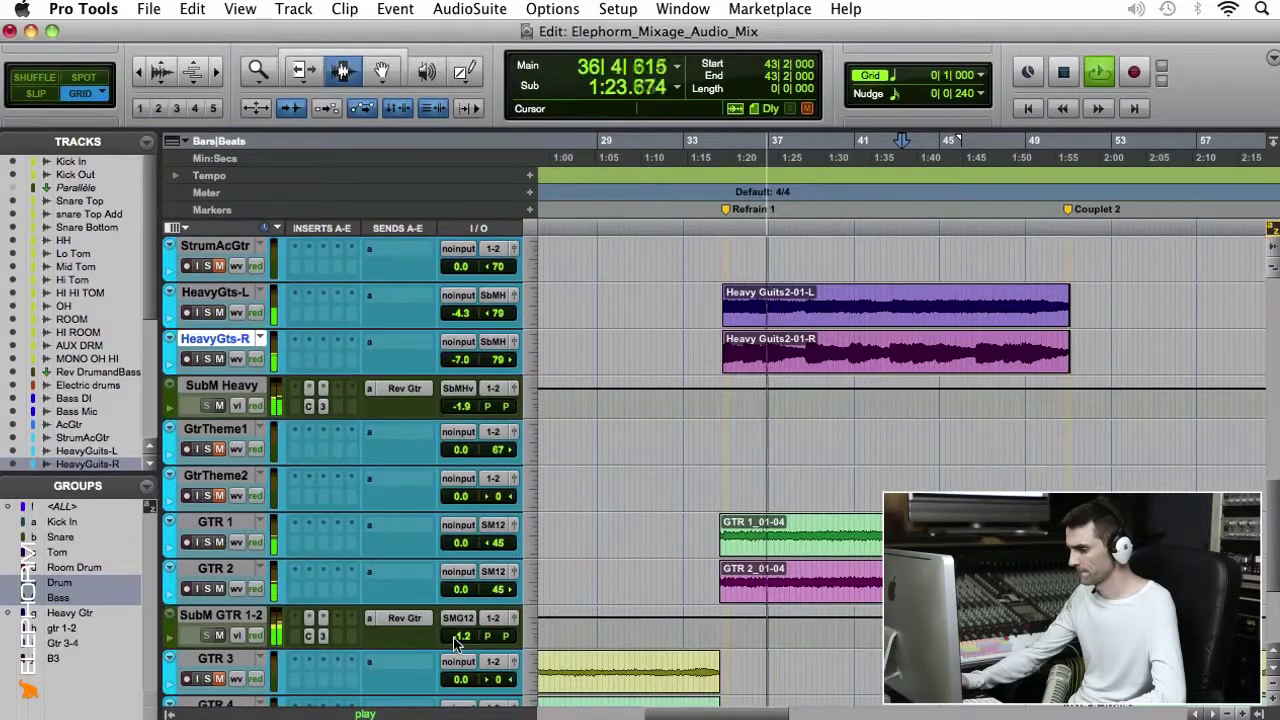
{"action": "left_click_drag", "start_coordinate": [462, 636], "coordinate": [465, 644]}
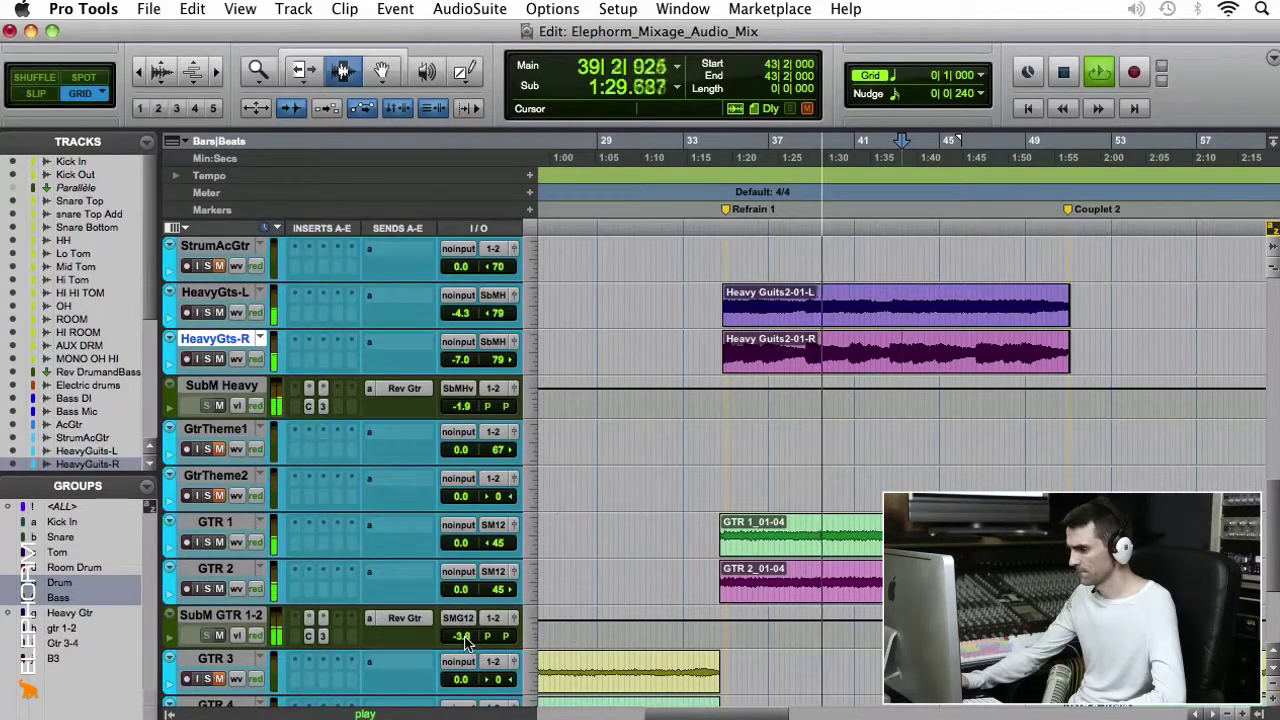
{"action": "left_click_drag", "start_coordinate": [457, 640], "coordinate": [460, 640]}
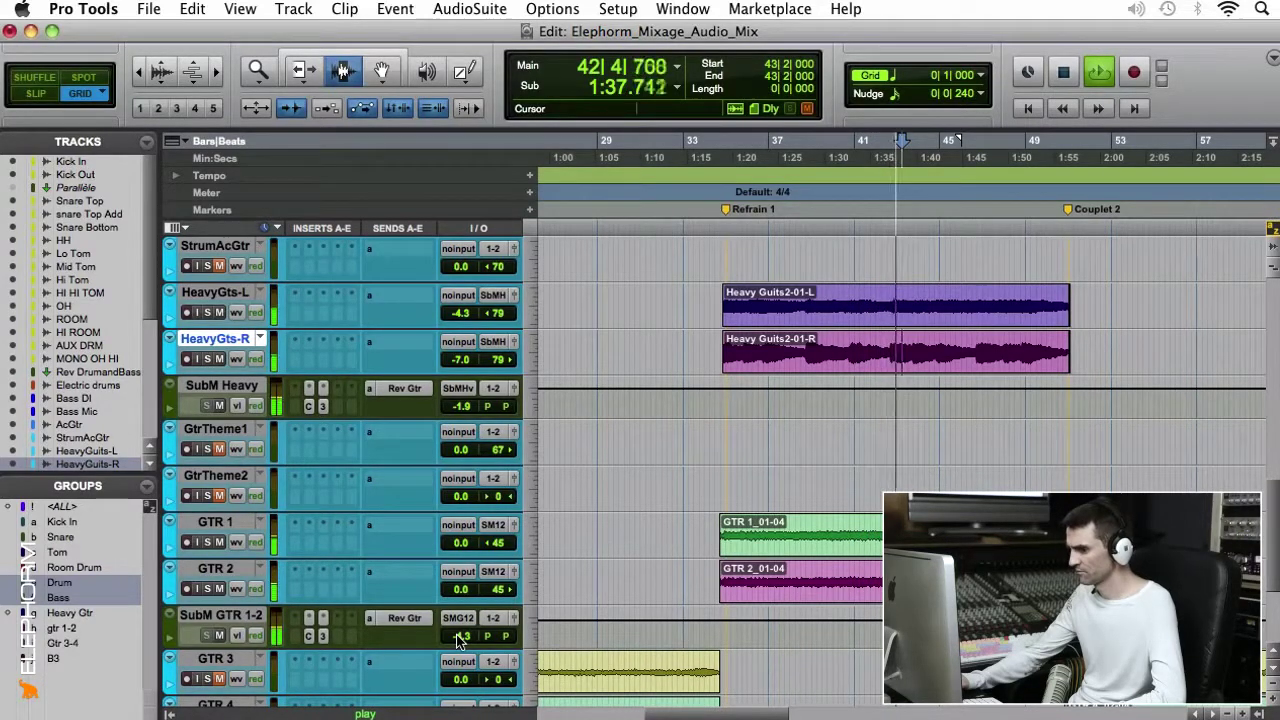
{"action": "left_click_drag", "start_coordinate": [457, 640], "coordinate": [461, 641]}
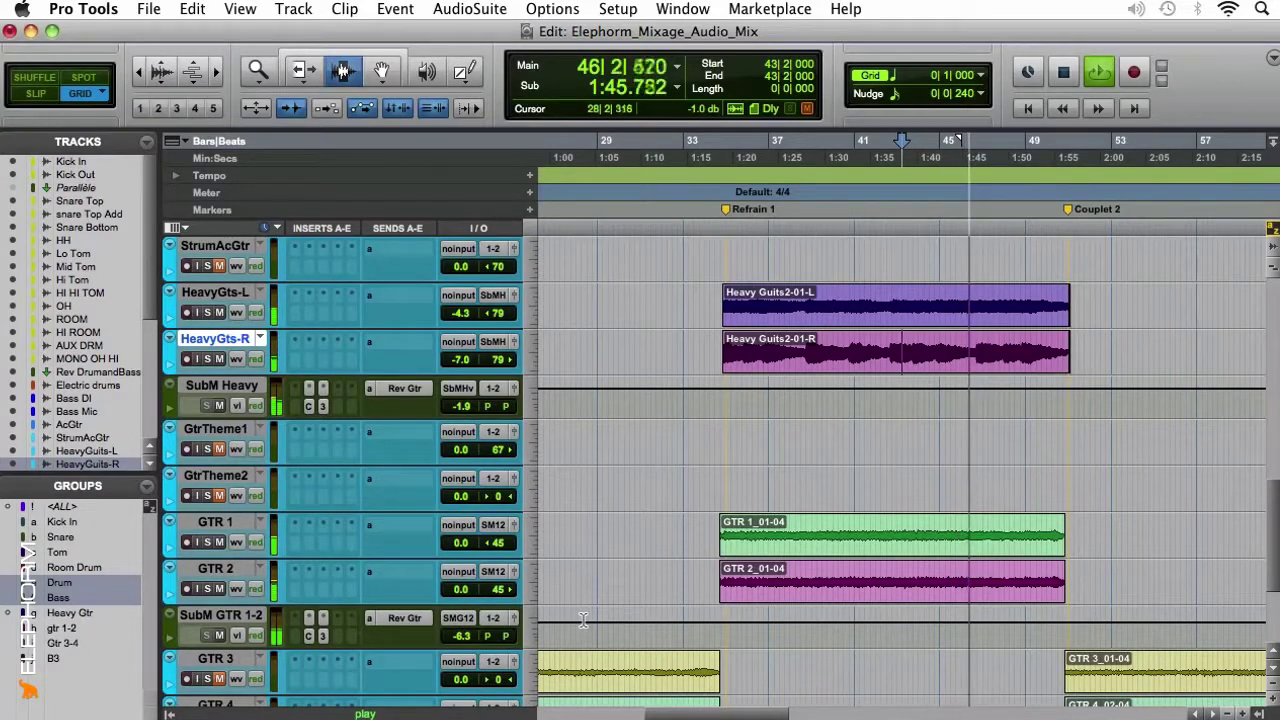